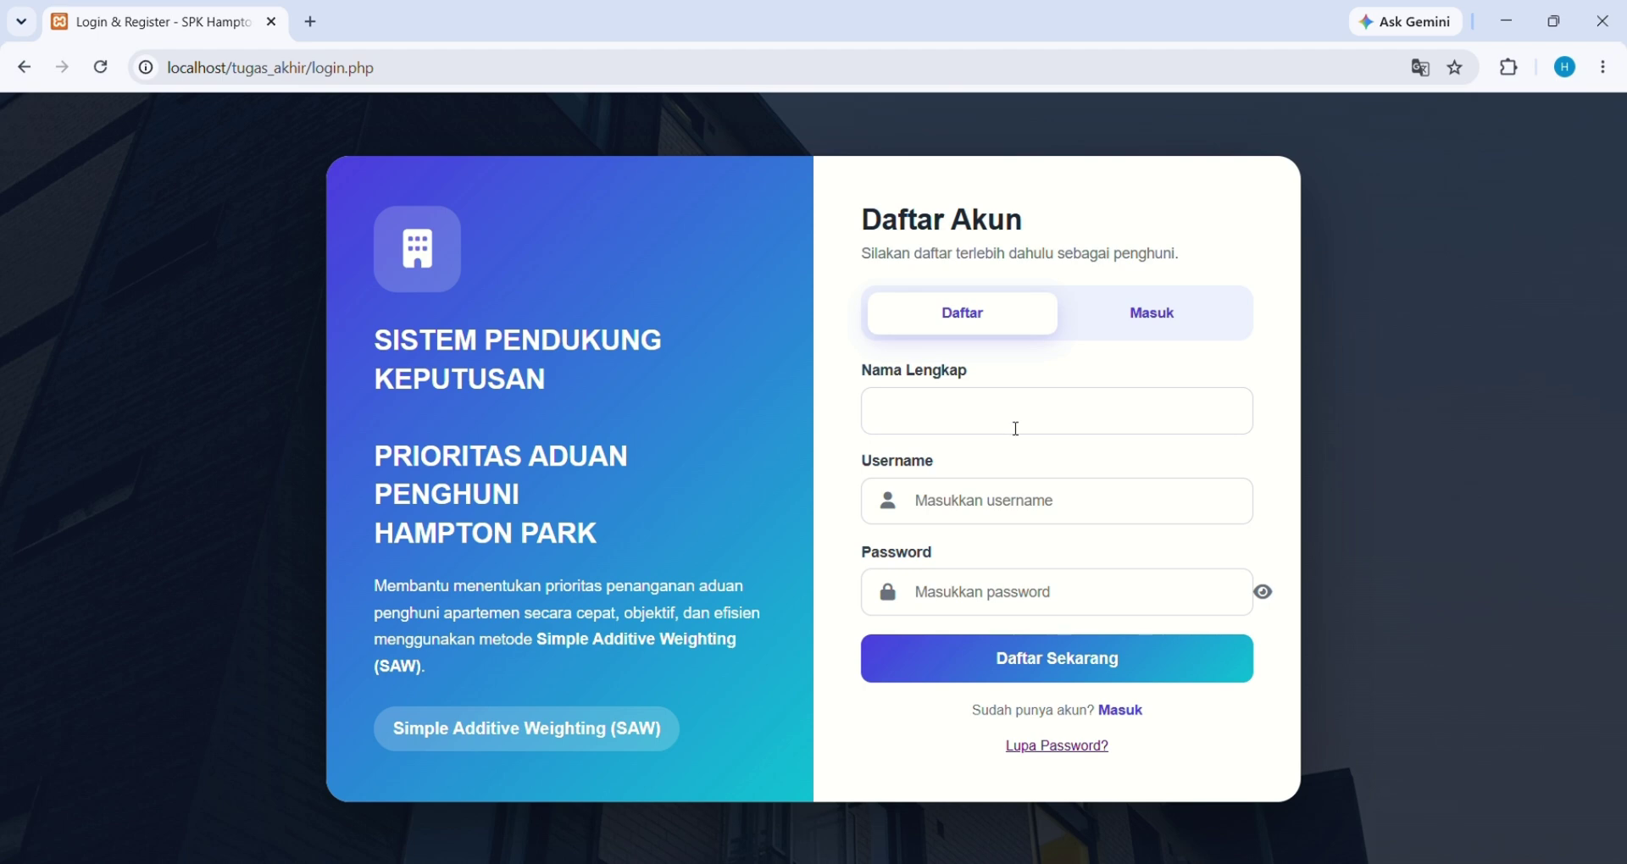
Register a resident account with the resident's full name, username 'penghuni 14' and a password
click(967, 410)
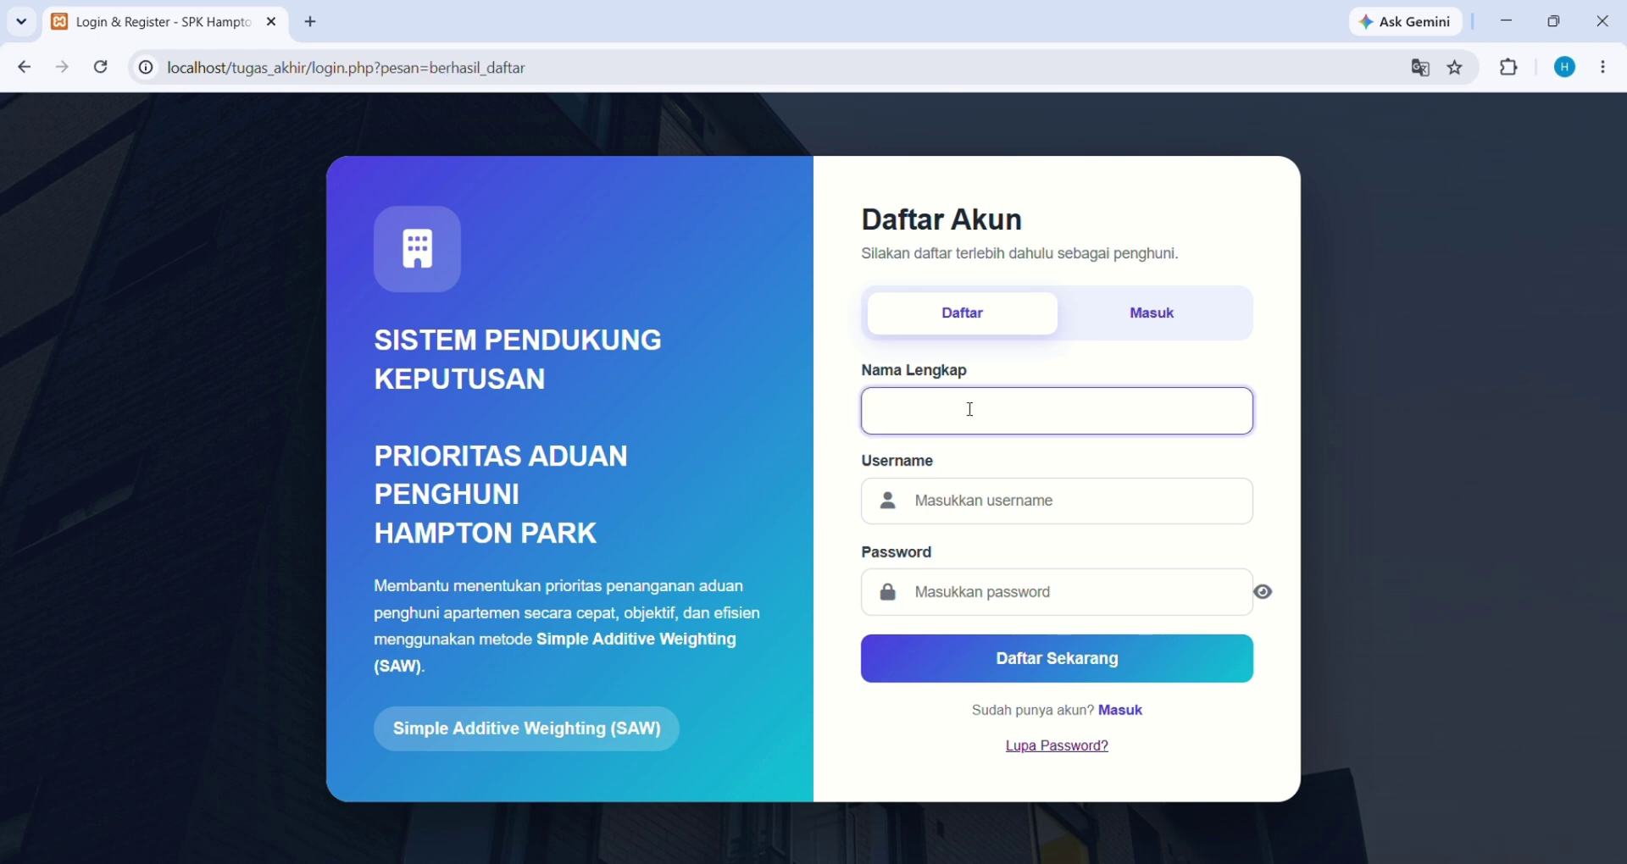
text(guawan)
click(978, 514)
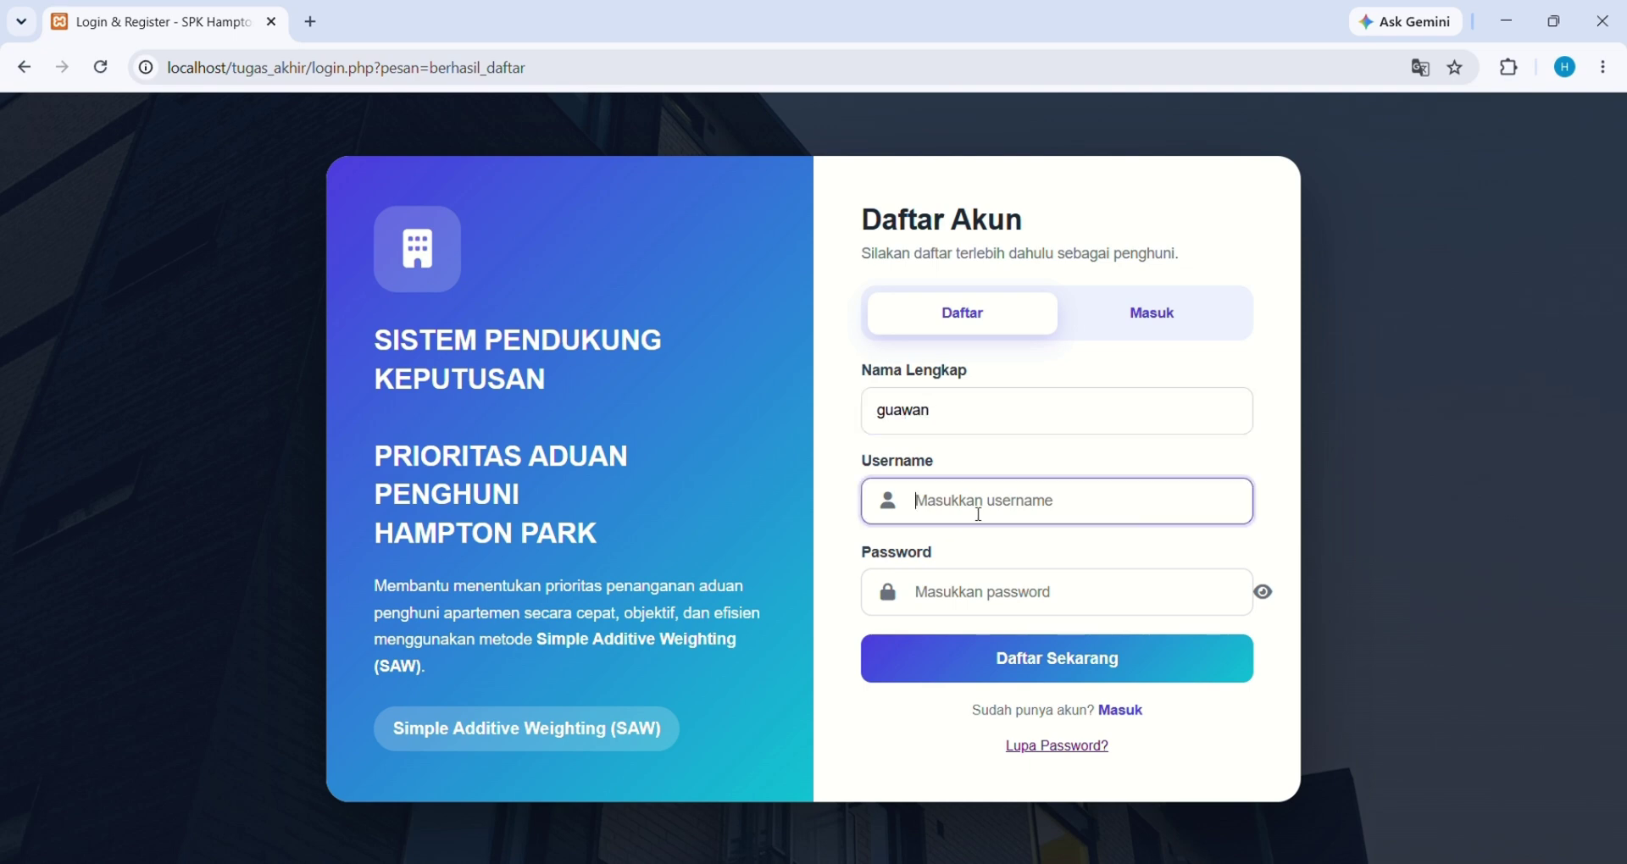
text(penghuni 14)
click(1008, 594)
text(123)
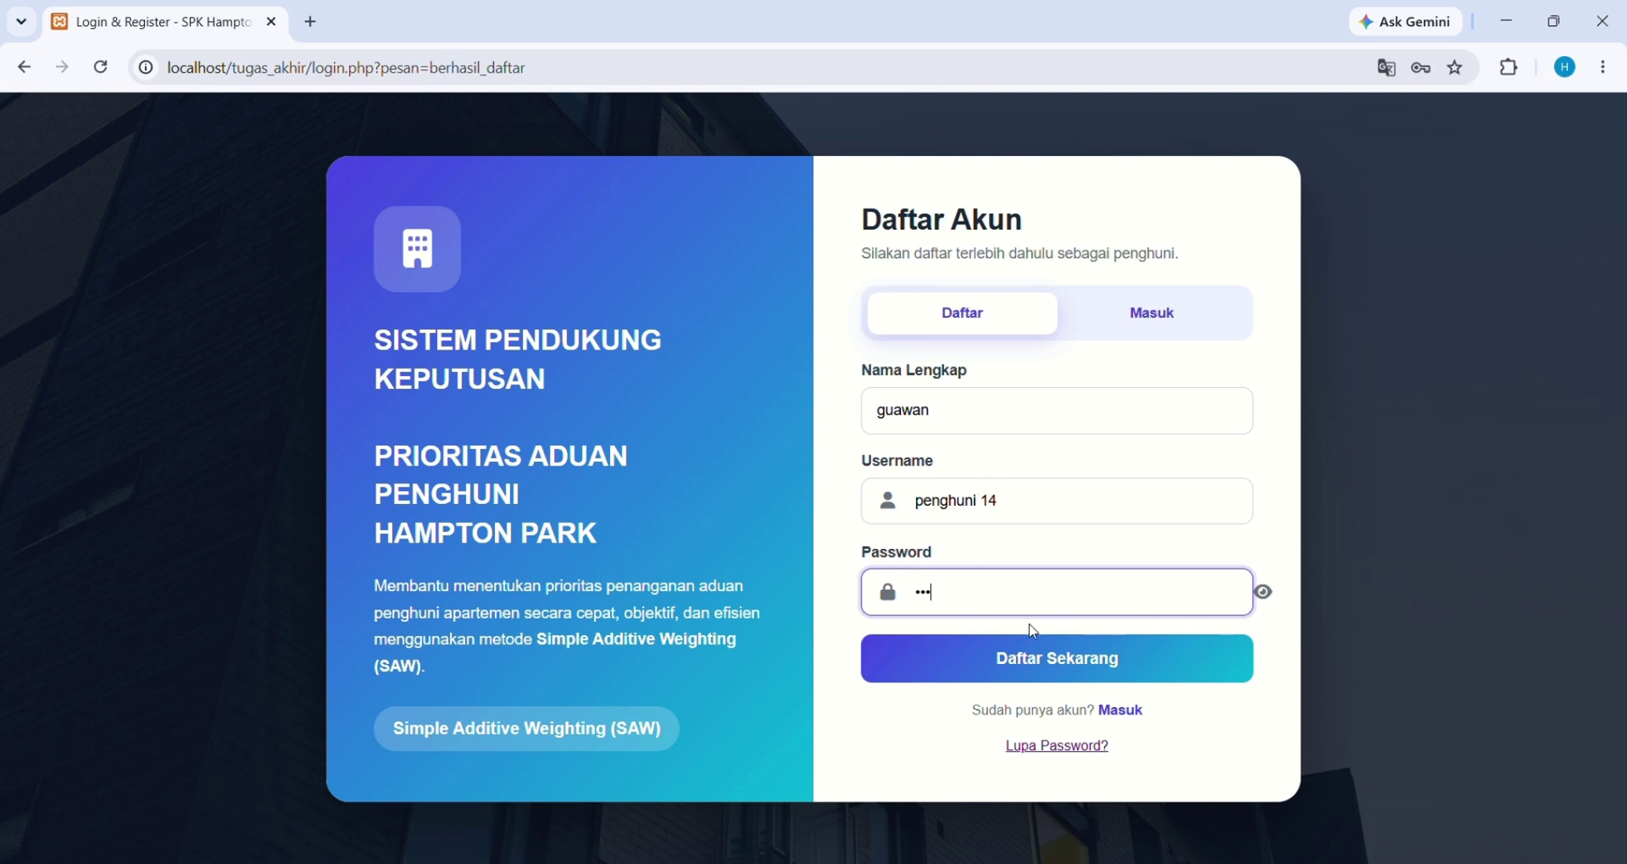
click(1056, 665)
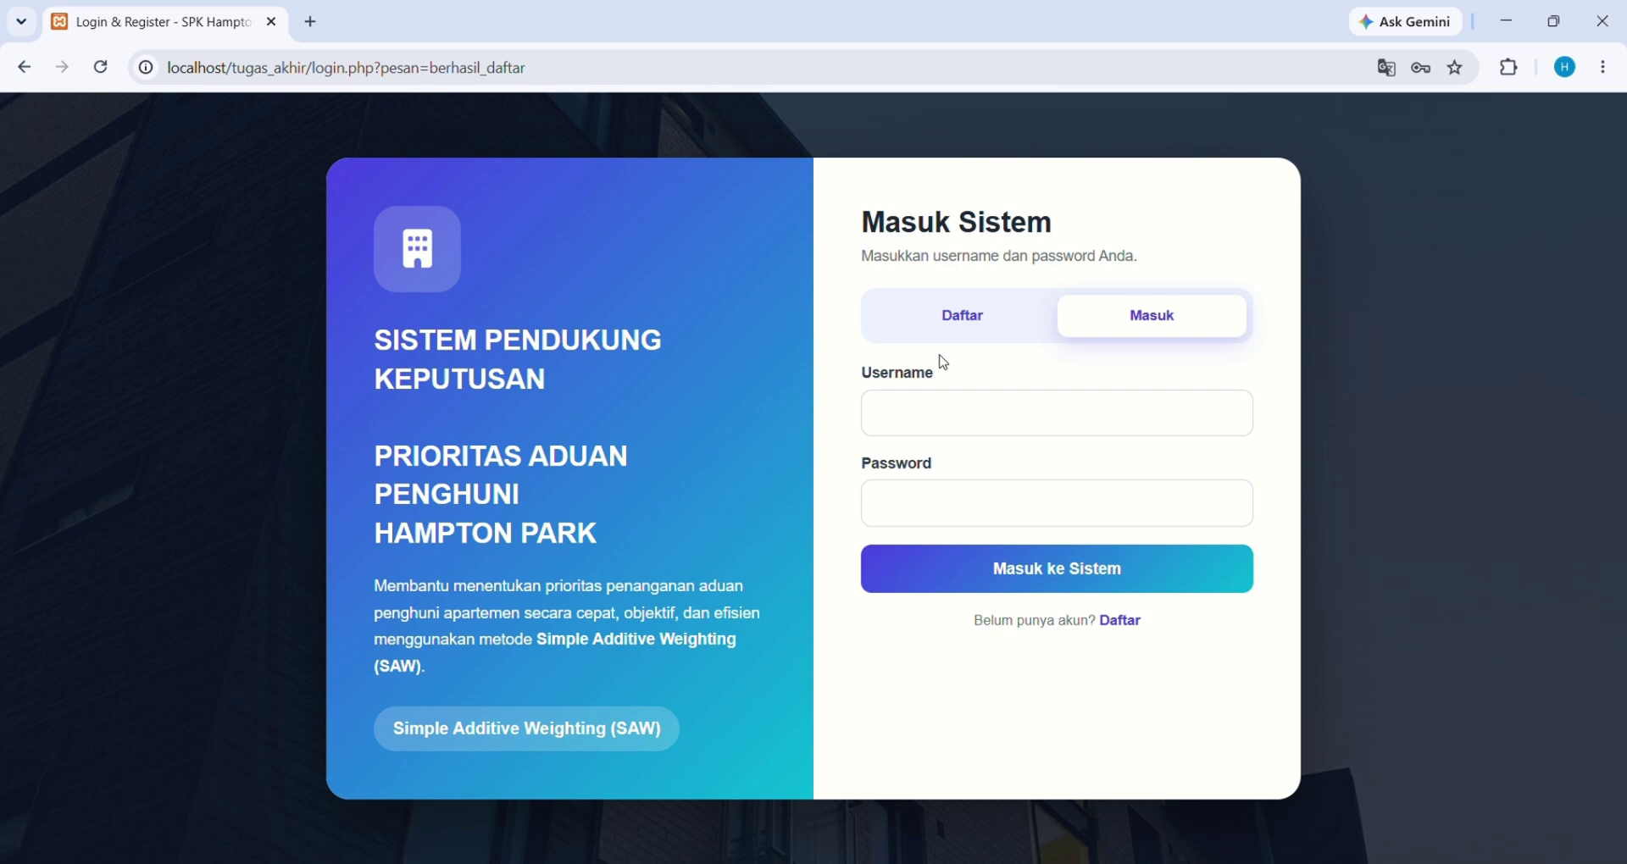
Log in as username 'admin' with the administrator password
click(957, 412)
text(admin)
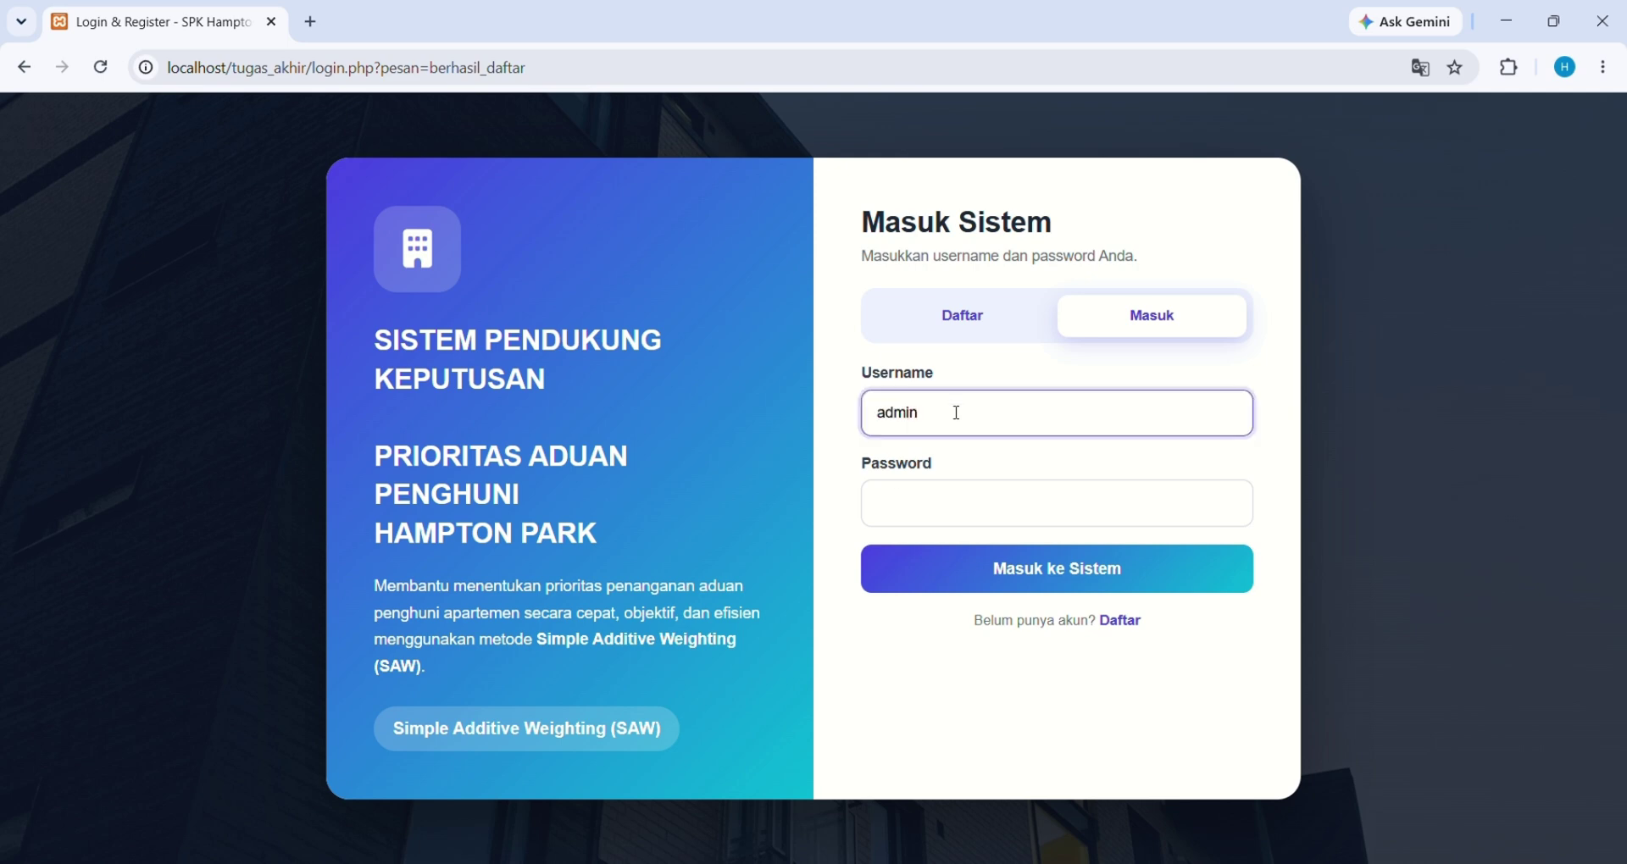
click(901, 500)
text(123)
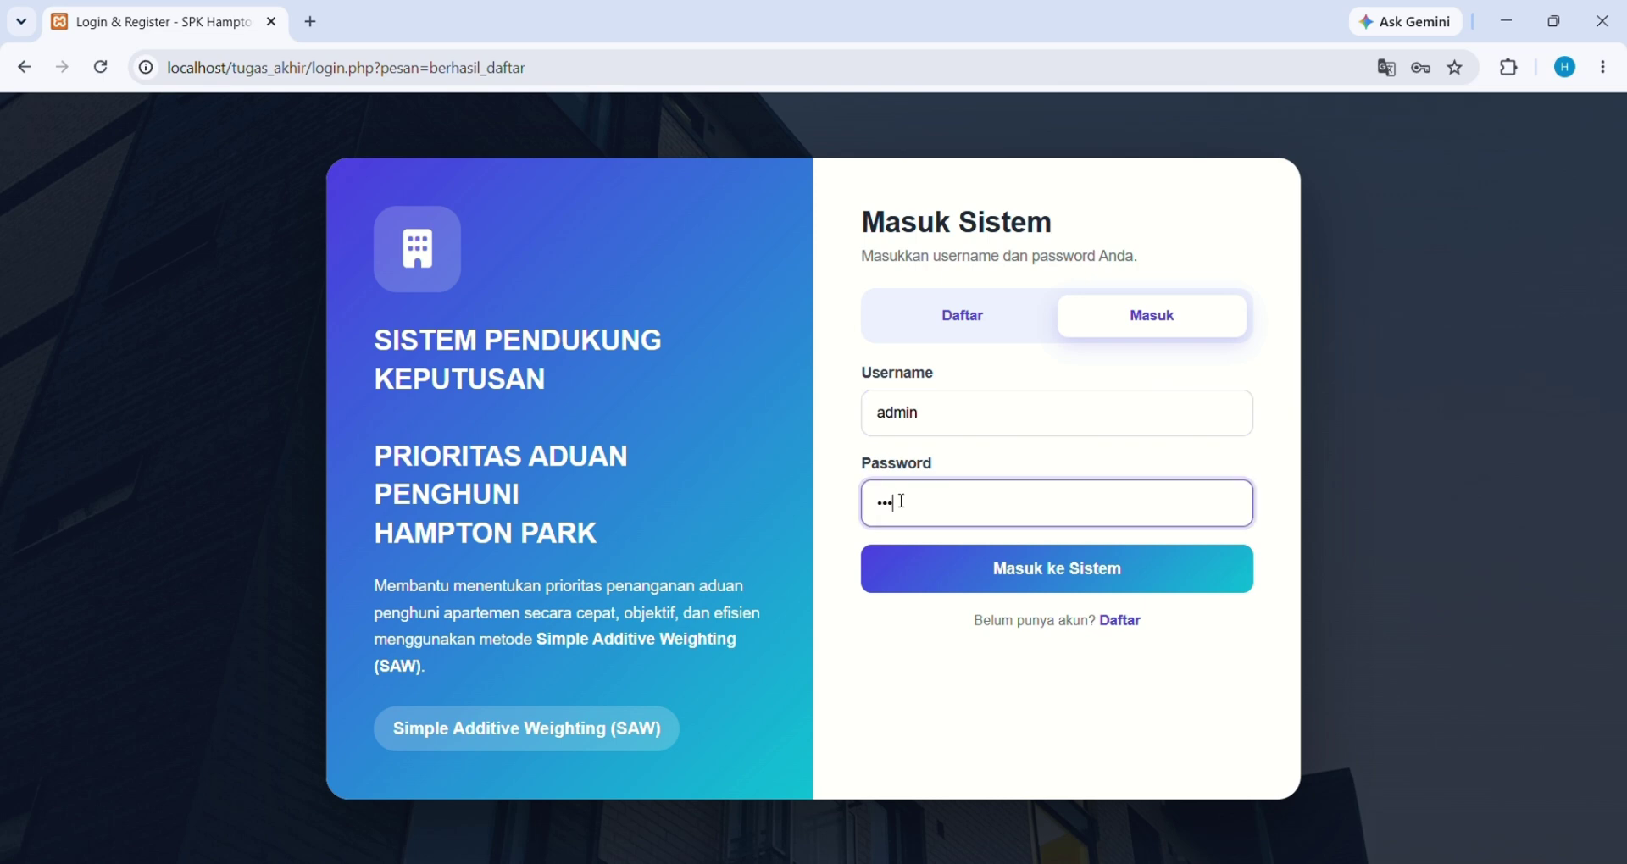
text(45678)
click(987, 576)
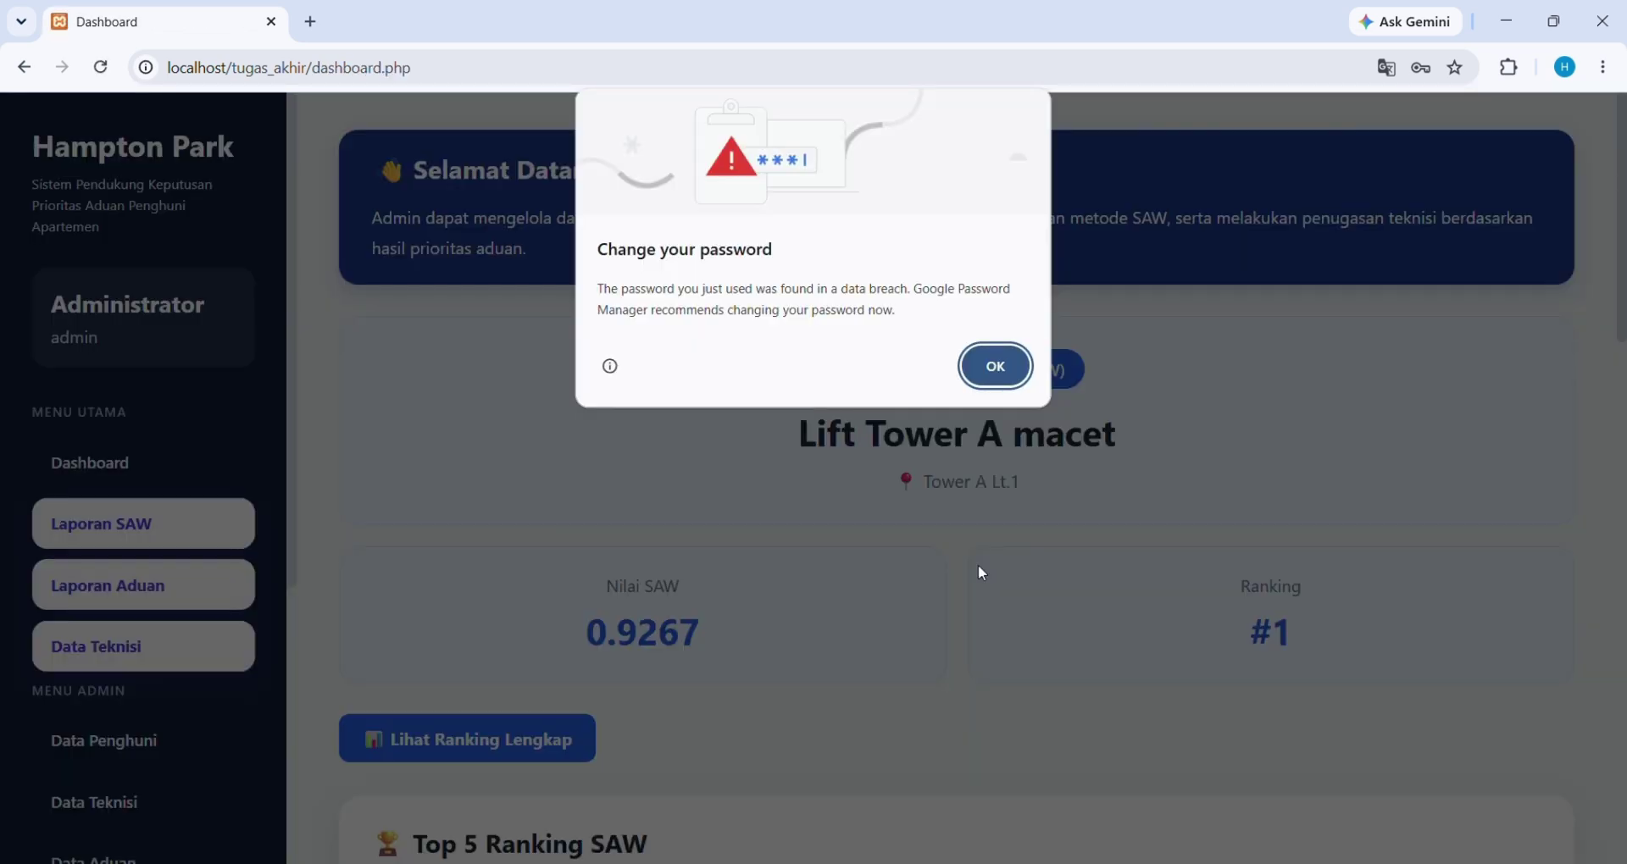
Dismiss Chrome's password-breach warning with OK
click(1001, 371)
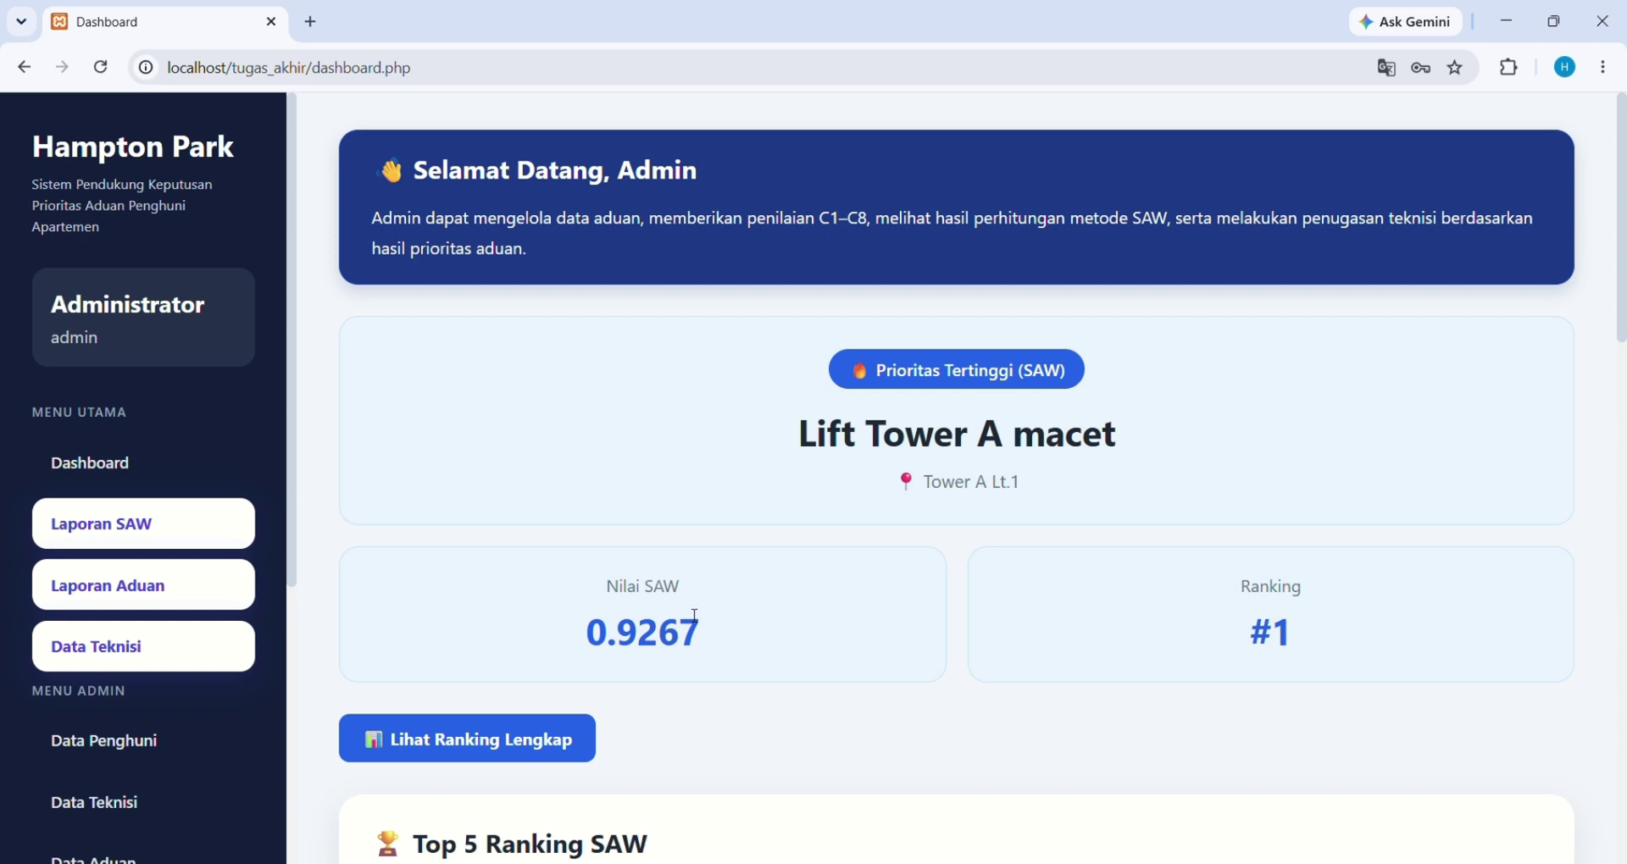
scroll(1082, 621, down, 4)
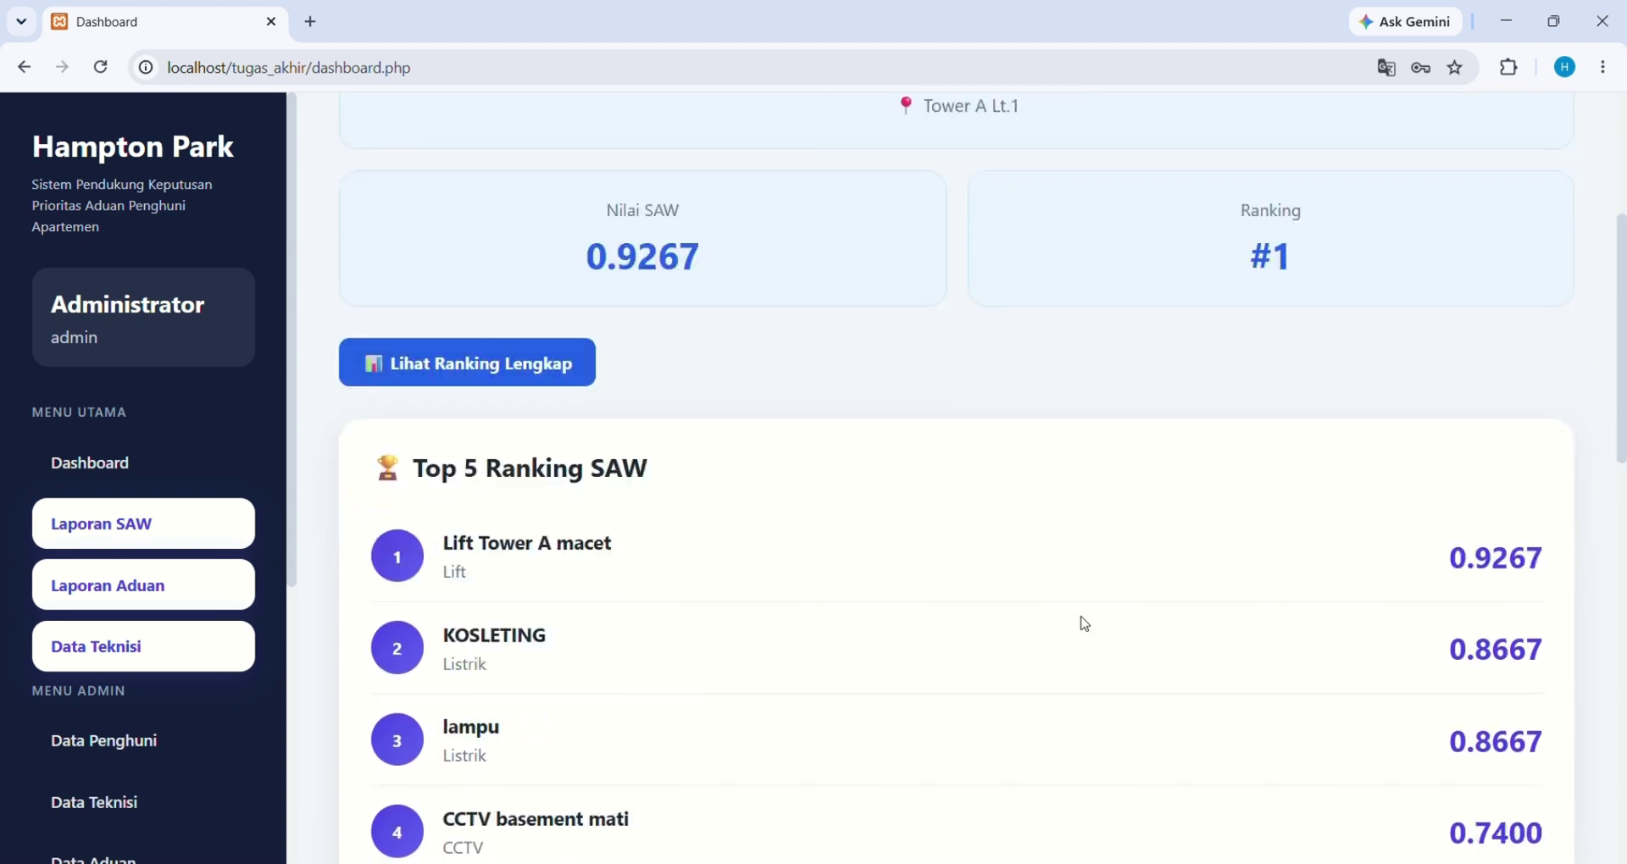
scroll(896, 617, down, 2)
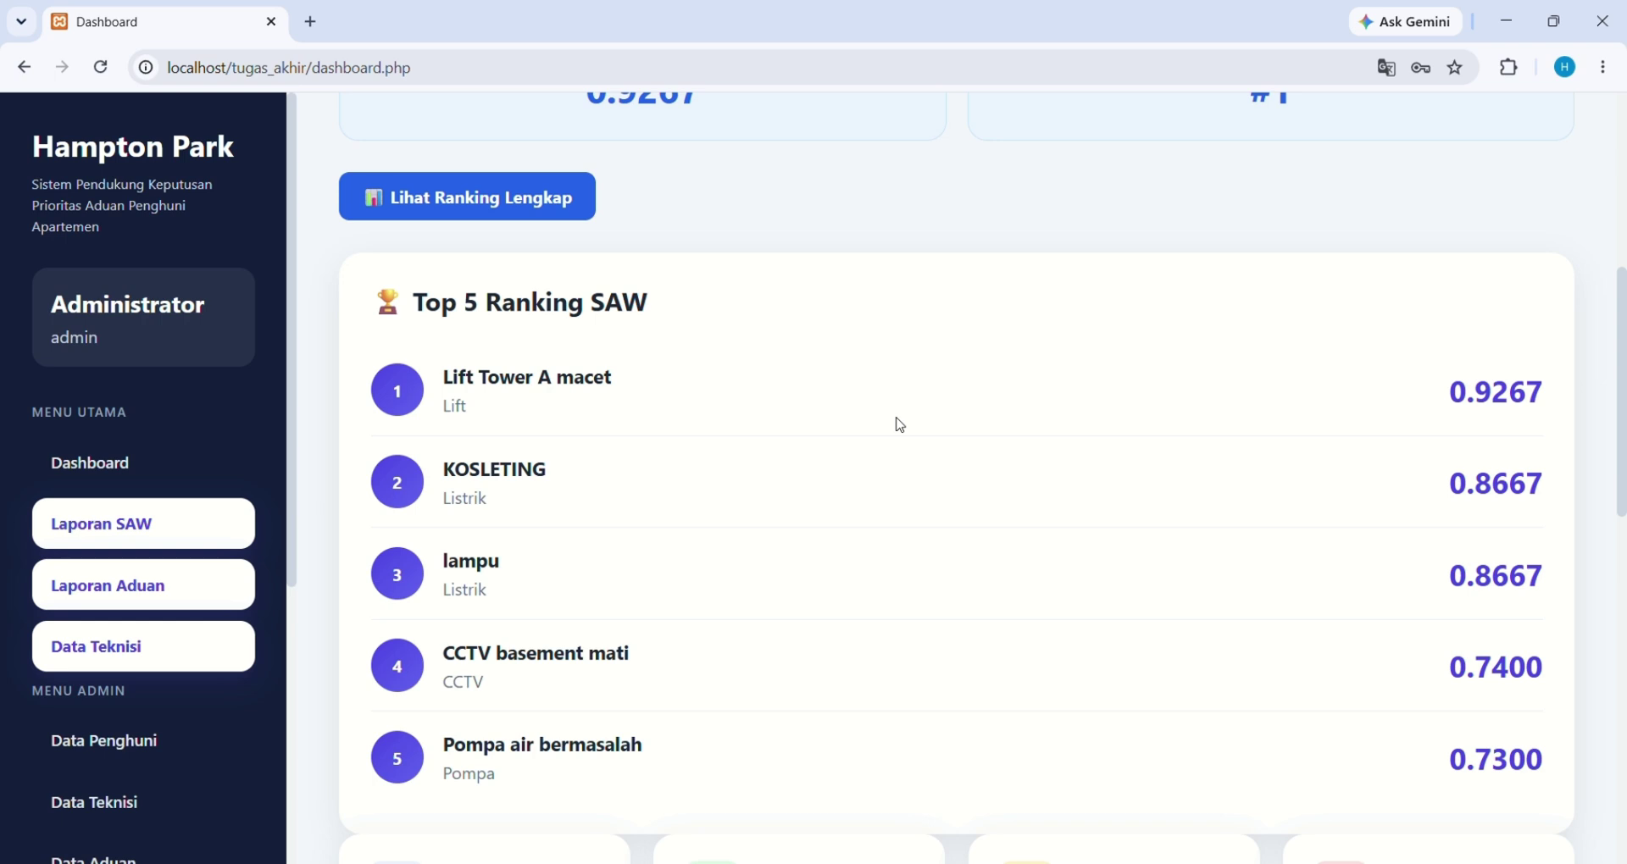
scroll(900, 424, down, 6)
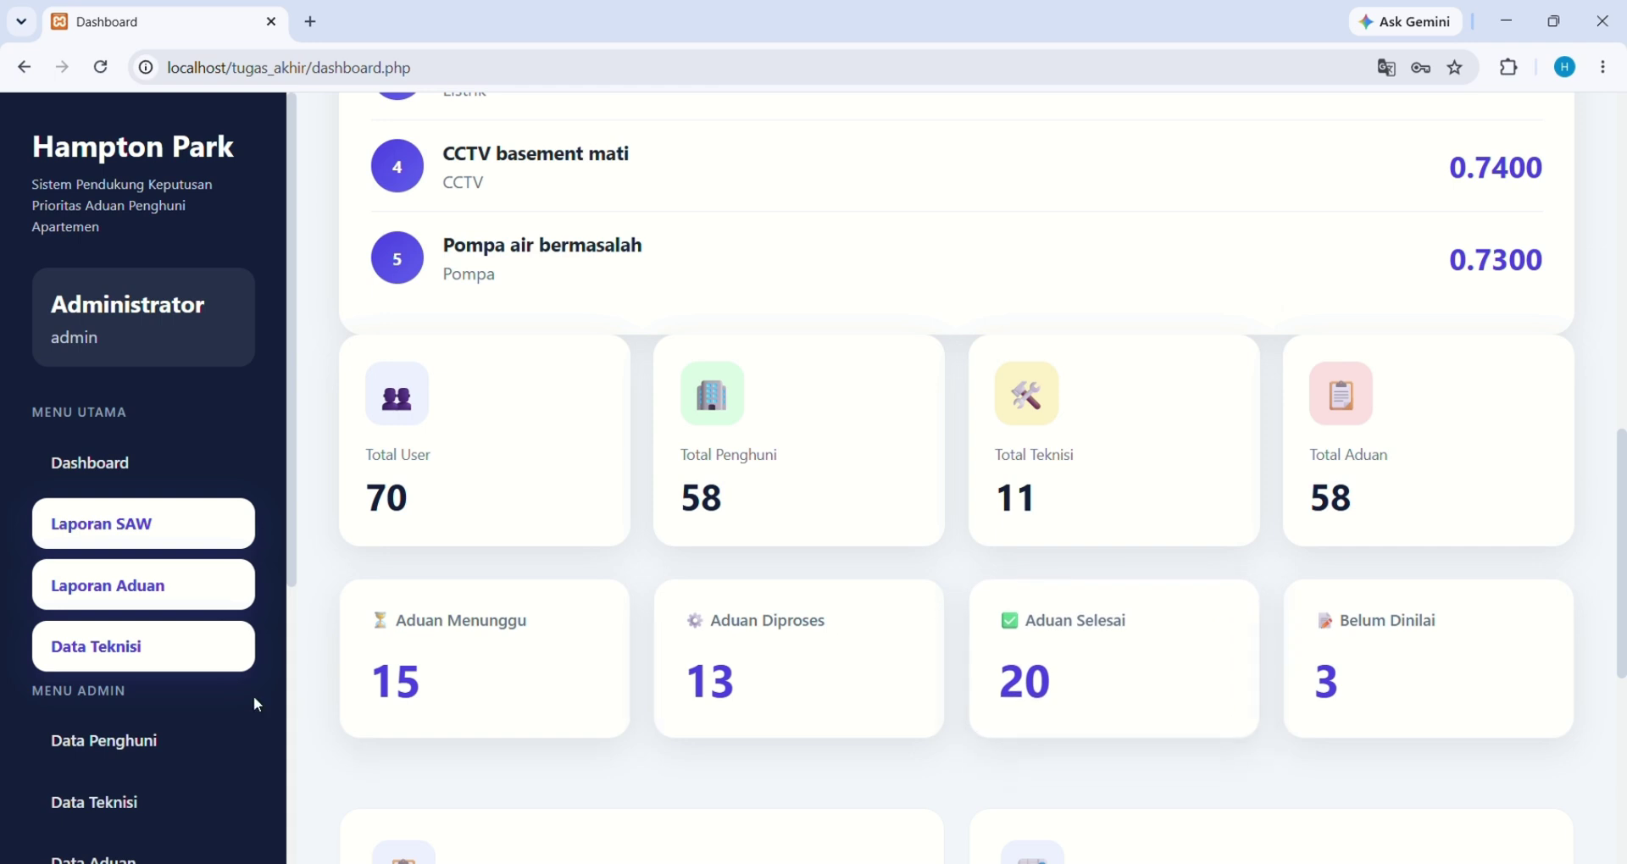
scroll(257, 703, down, 2)
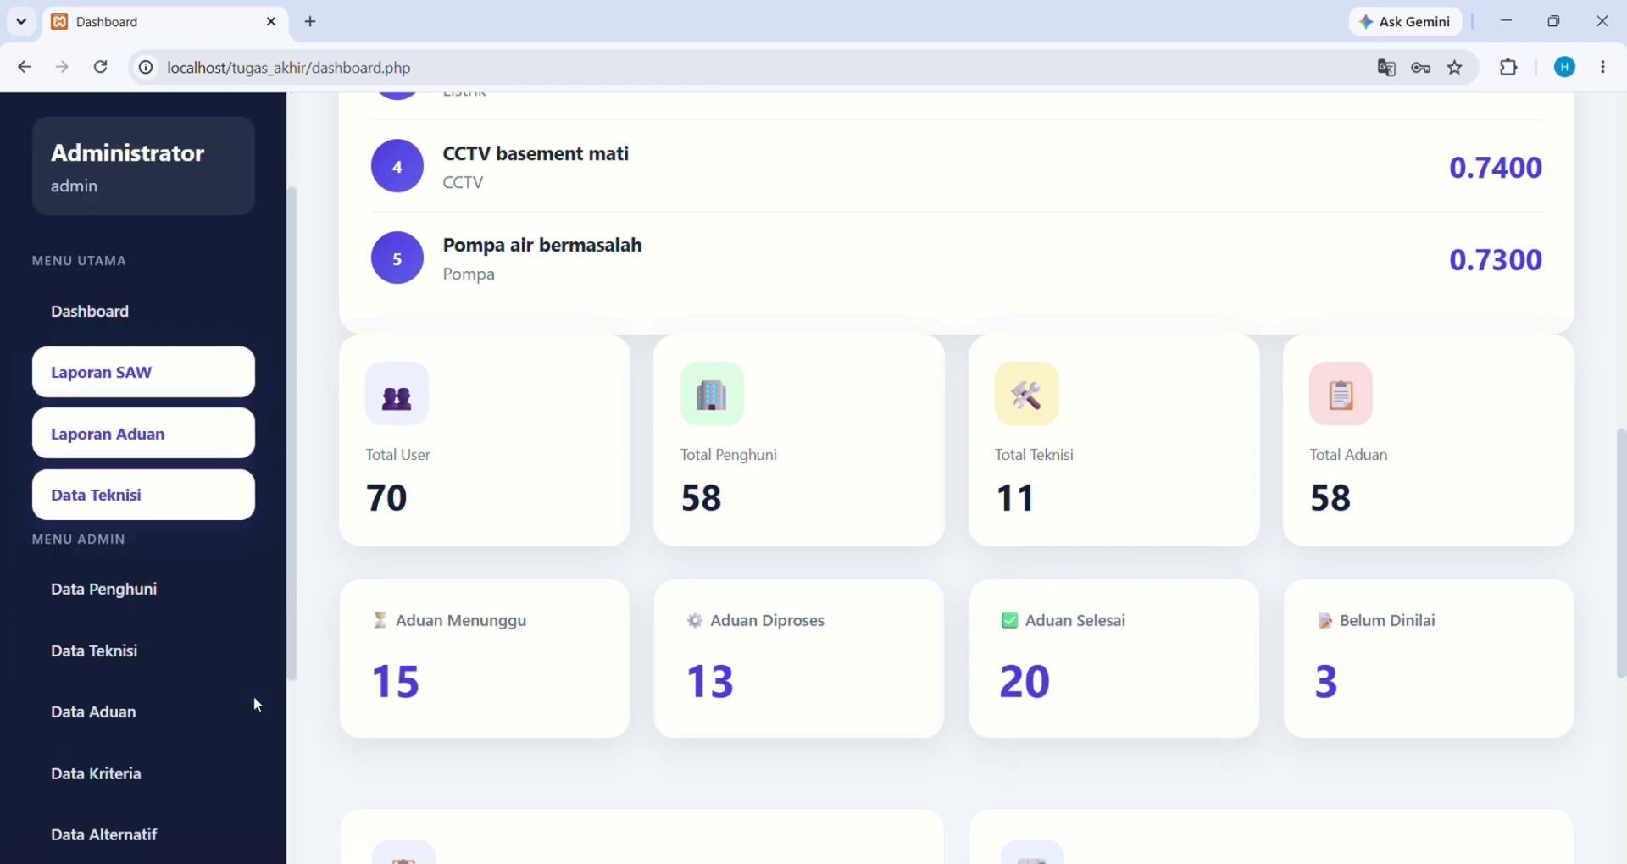
Open the Data Penghuni page and close the new-resident form without entering anything
click(214, 576)
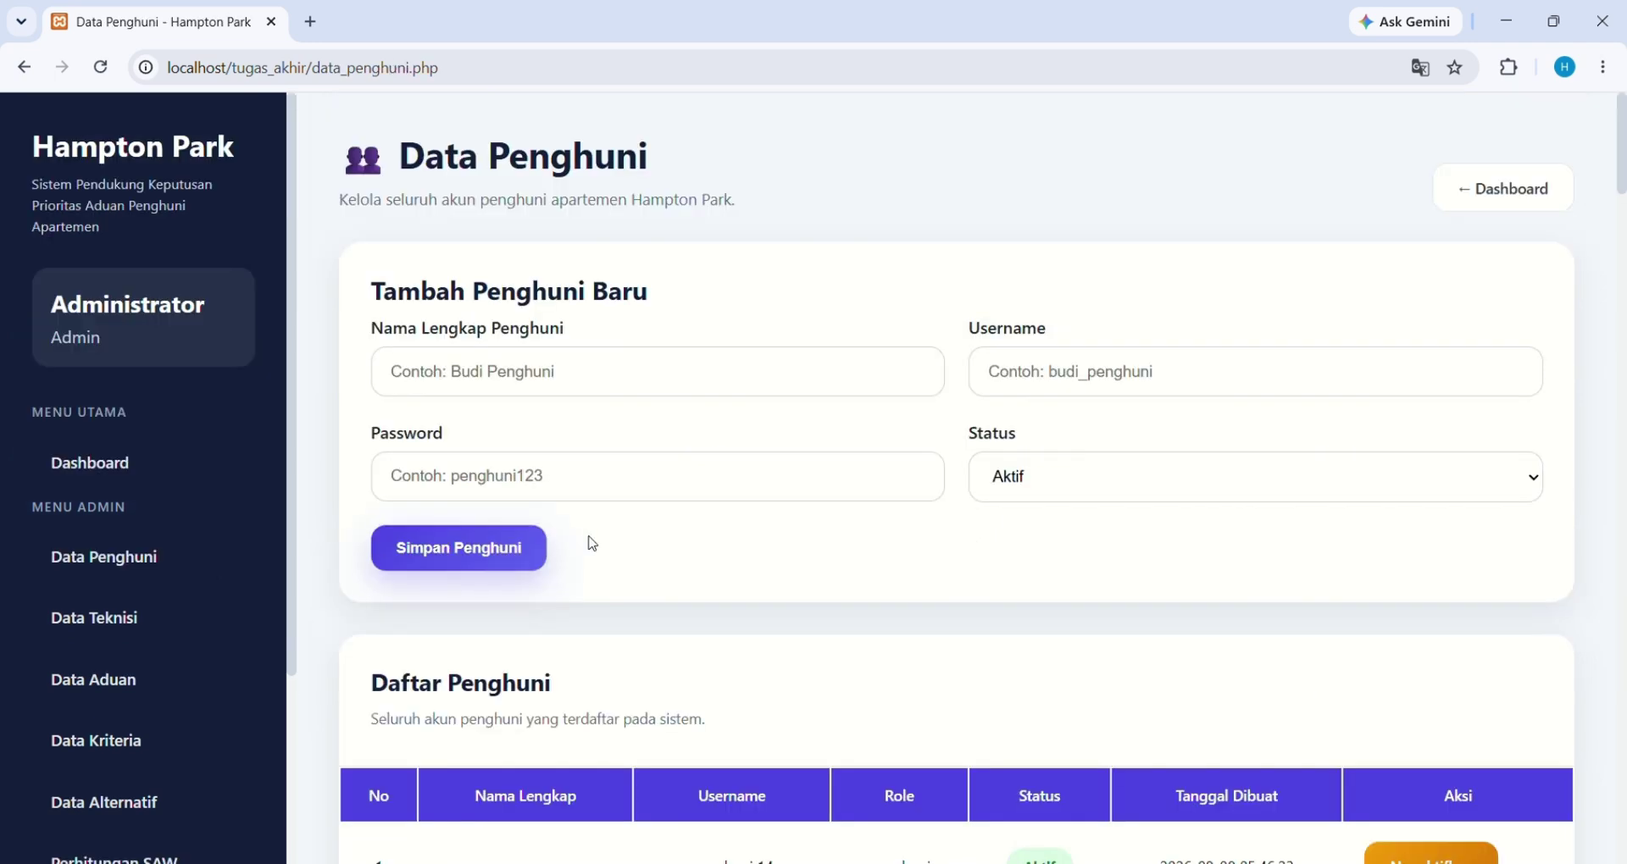
scroll(591, 544, down, 1)
scroll(592, 543, up, 1)
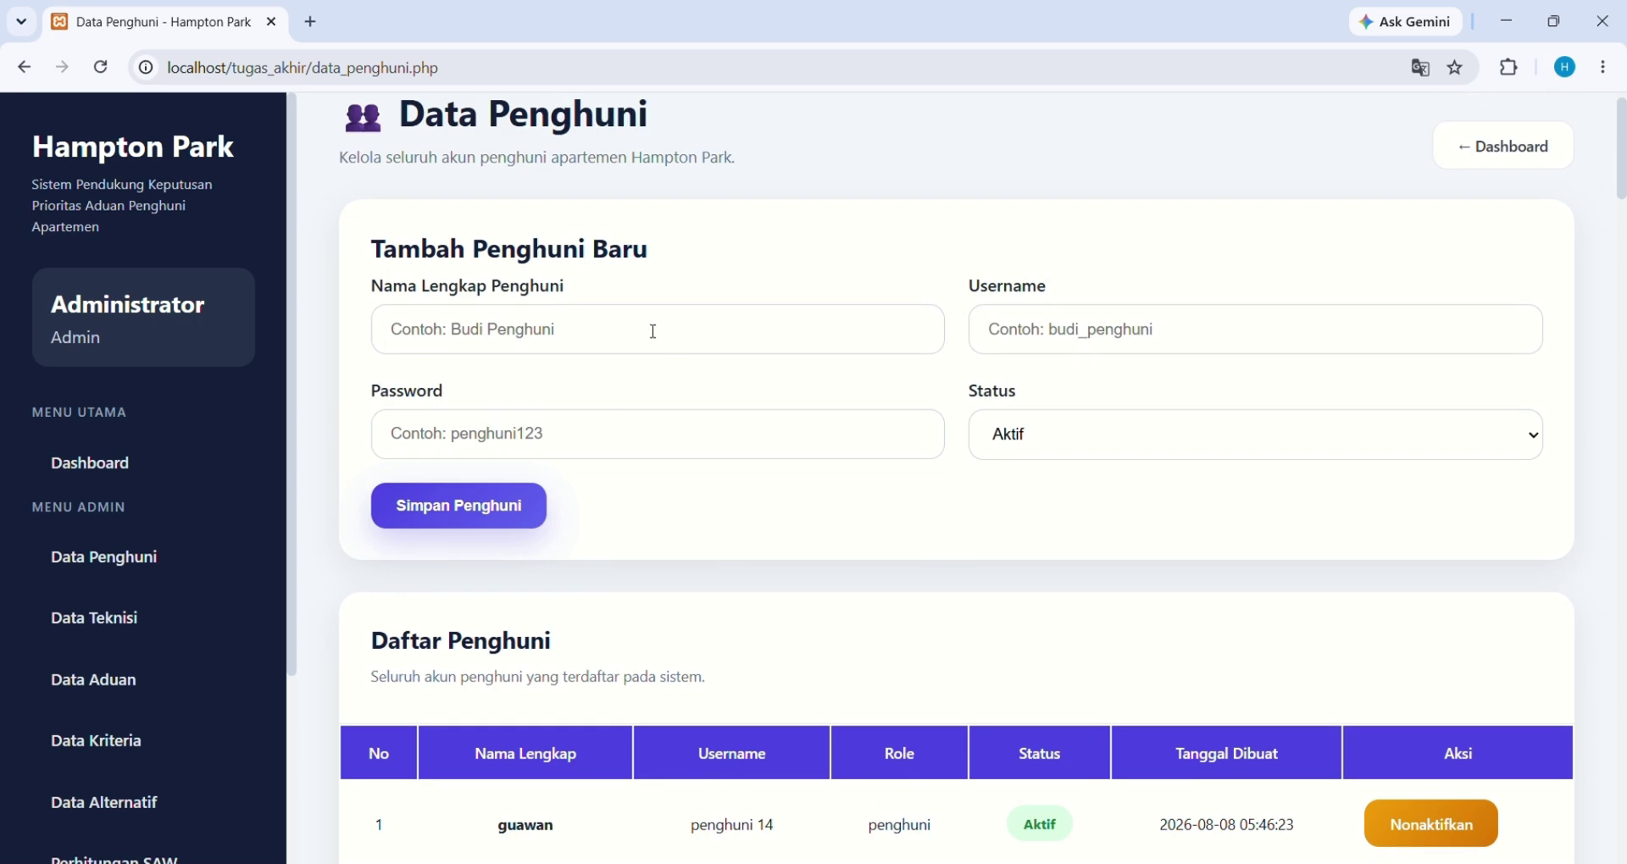
click(620, 341)
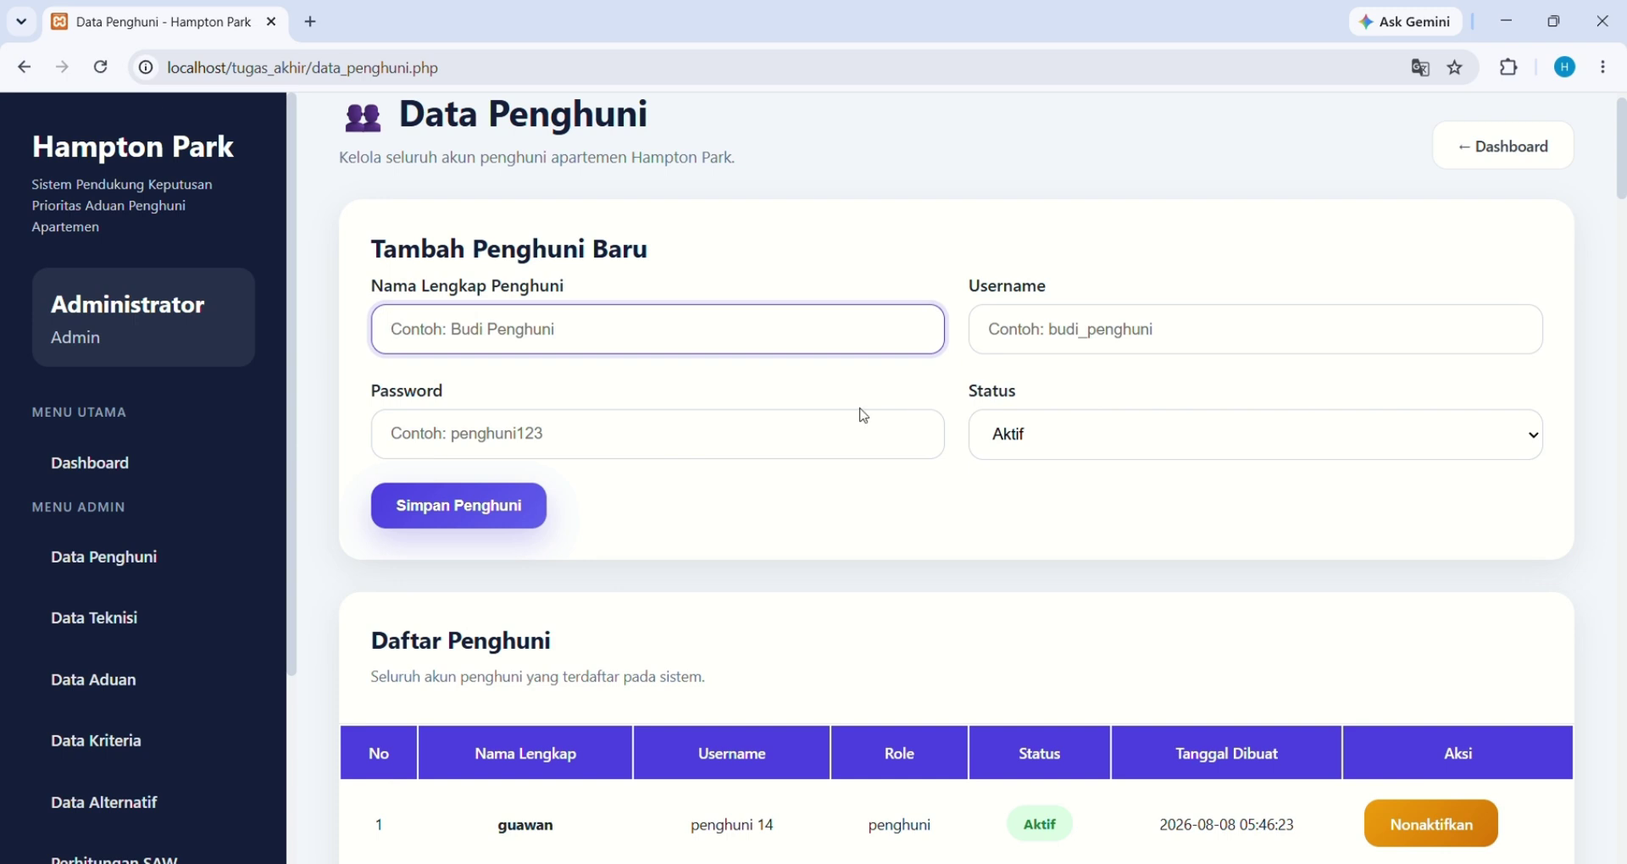
click(962, 497)
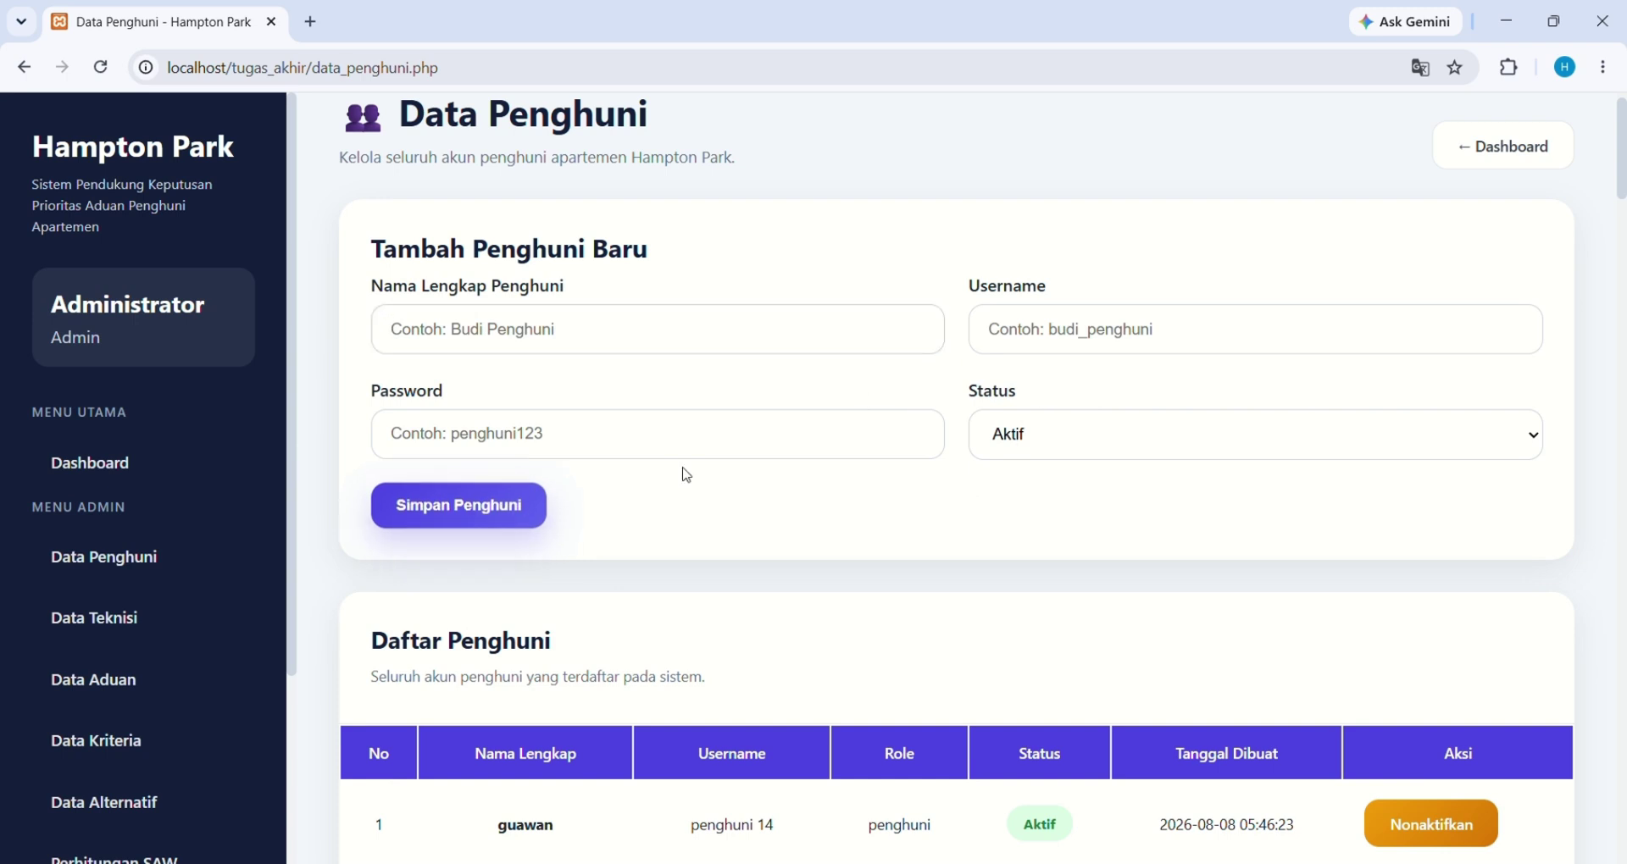
scroll(763, 610, down, 5)
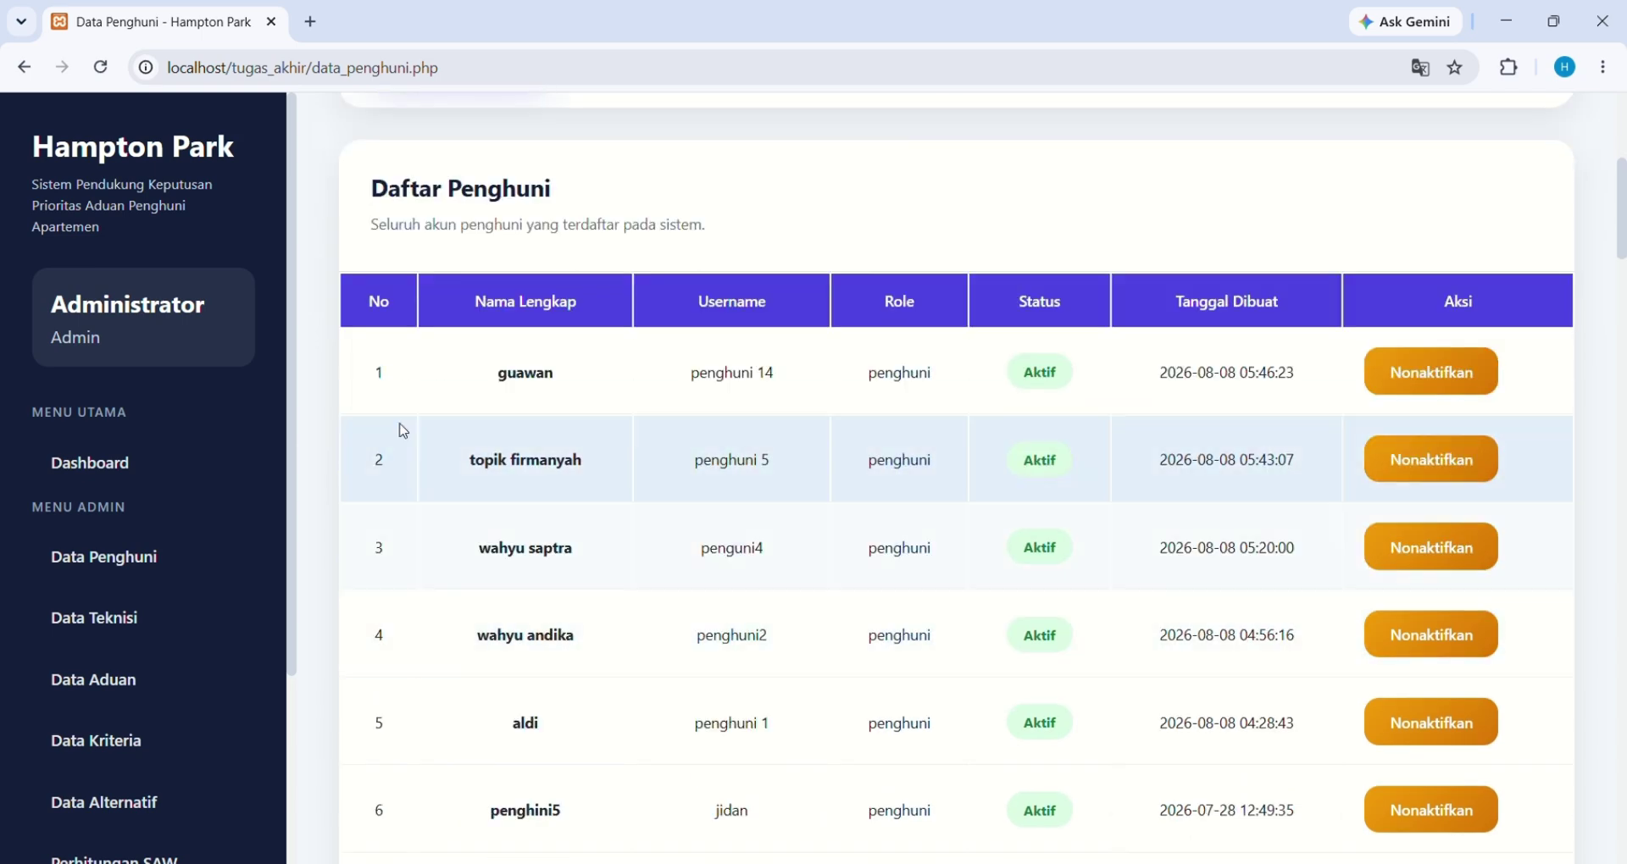
scroll(394, 424, down, 3)
scroll(395, 421, down, 7)
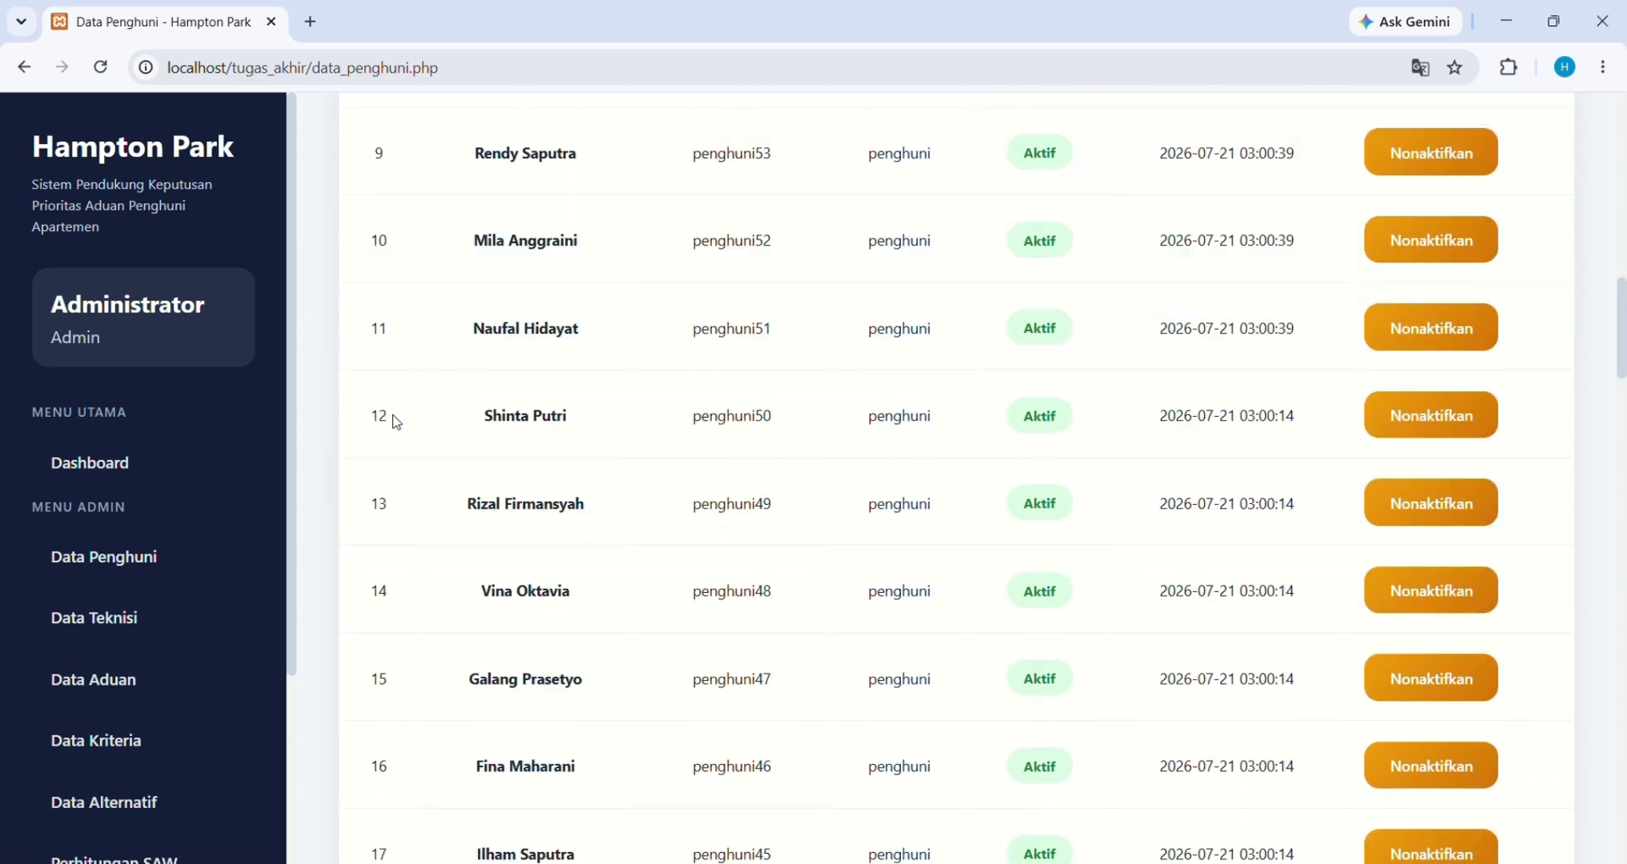
scroll(395, 421, up, 11)
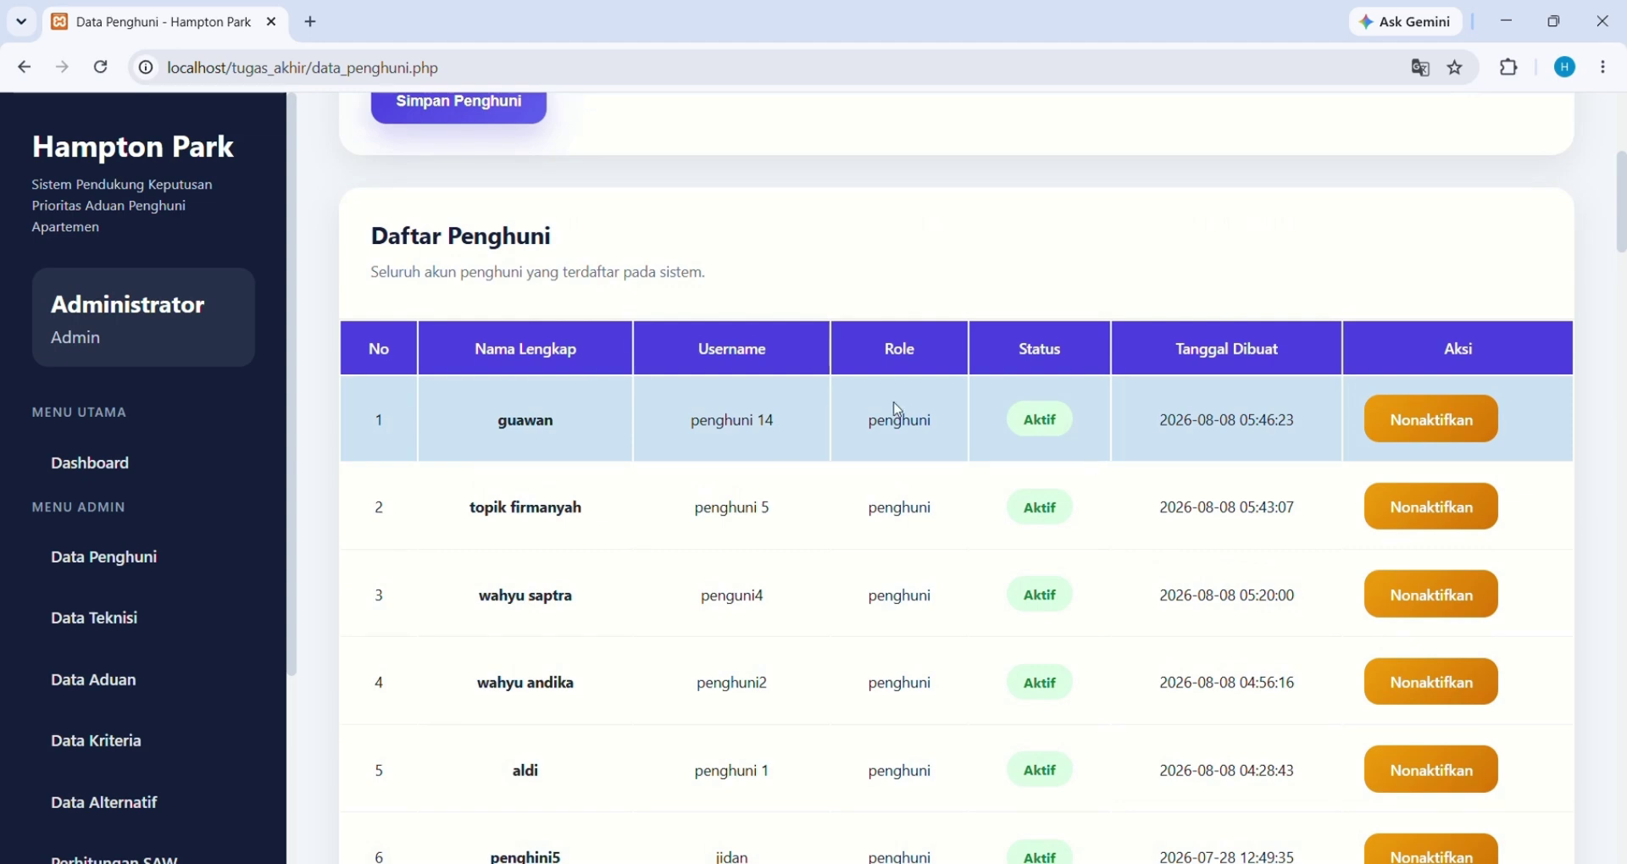
Deactivate the newest resident's account, then reactivate it, confirming each change
click(1418, 413)
click(899, 195)
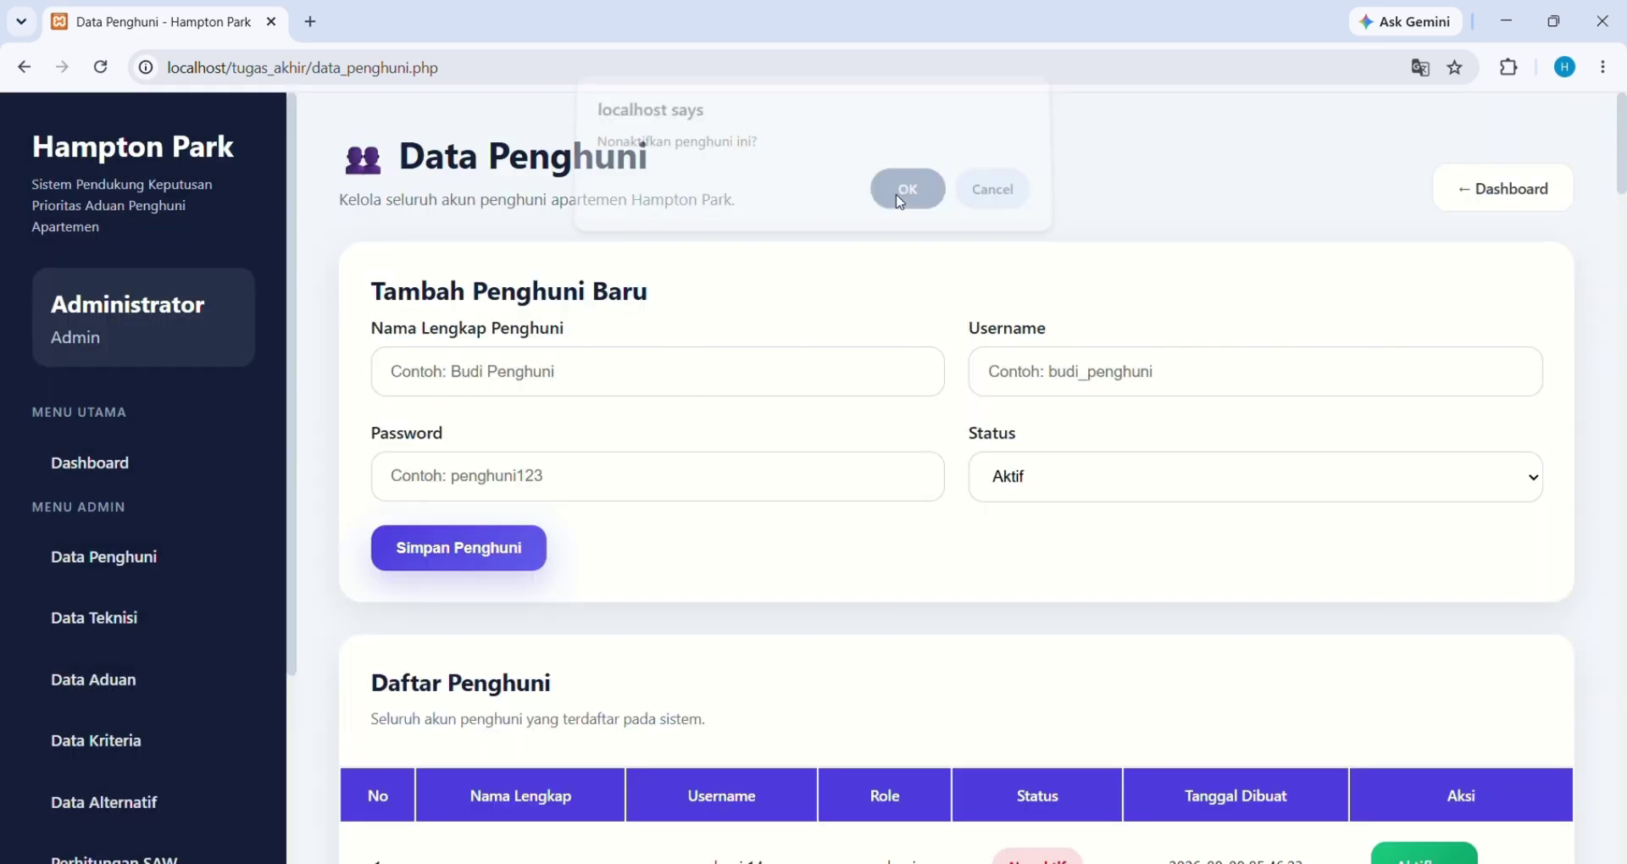
scroll(899, 483, down, 5)
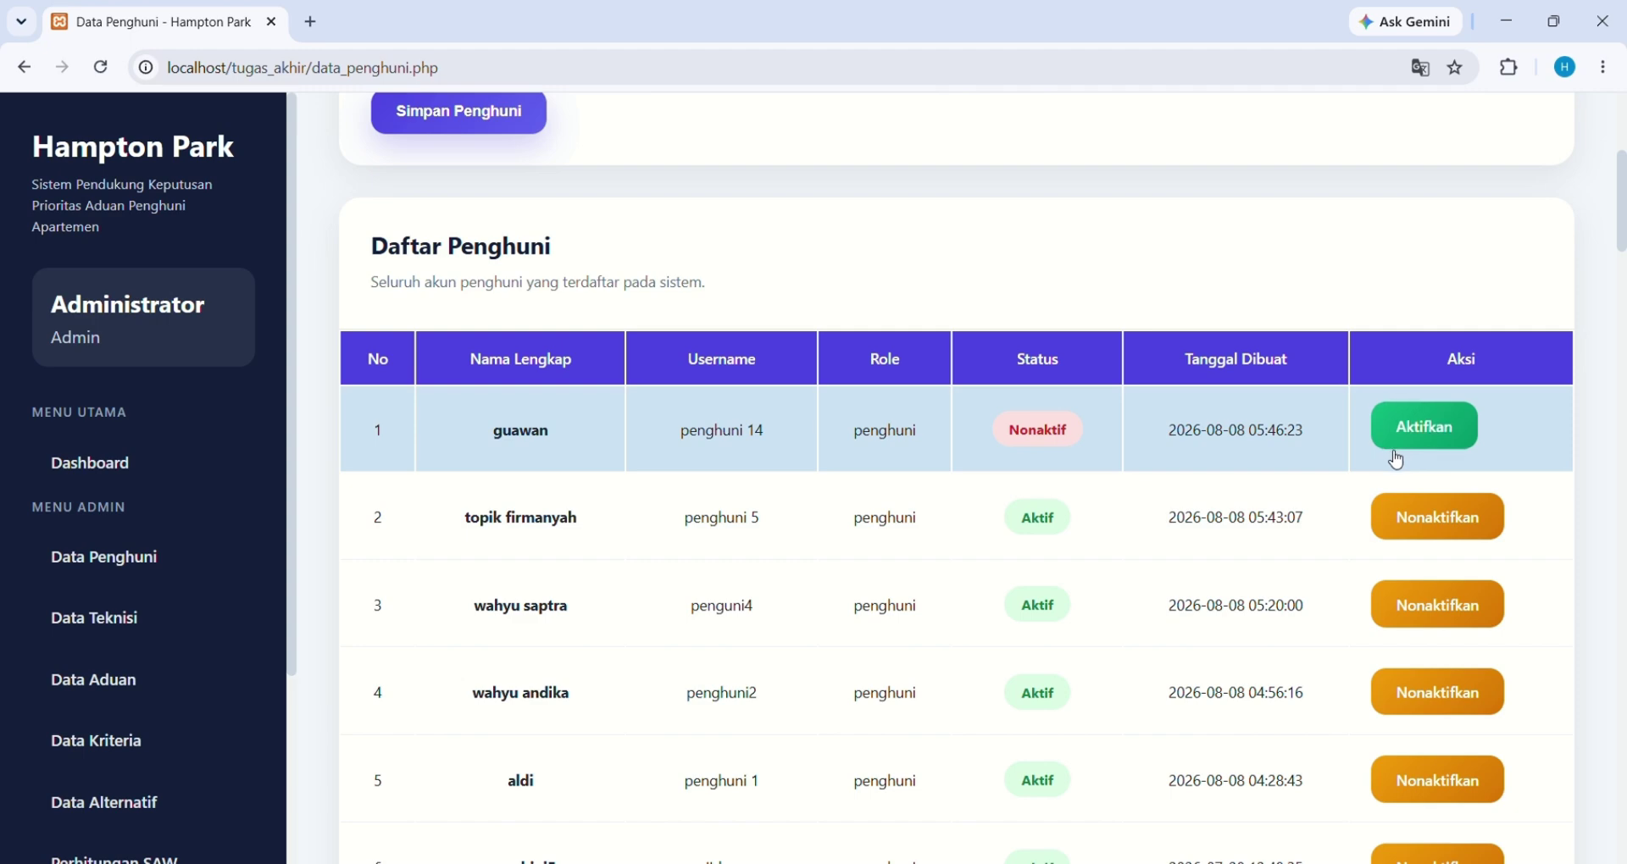
click(1456, 431)
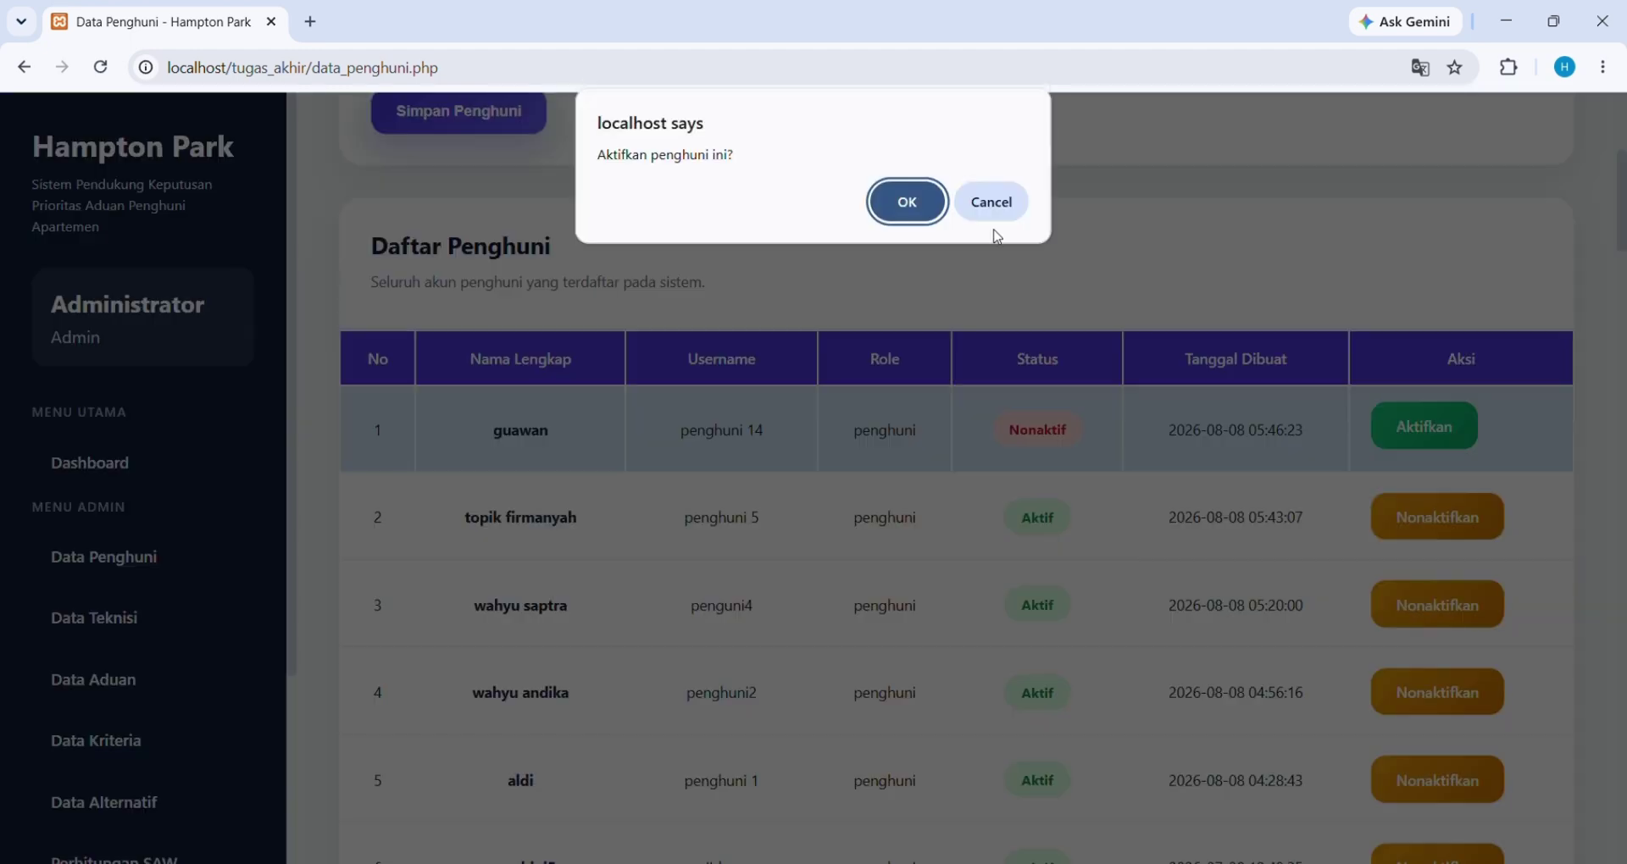
click(903, 200)
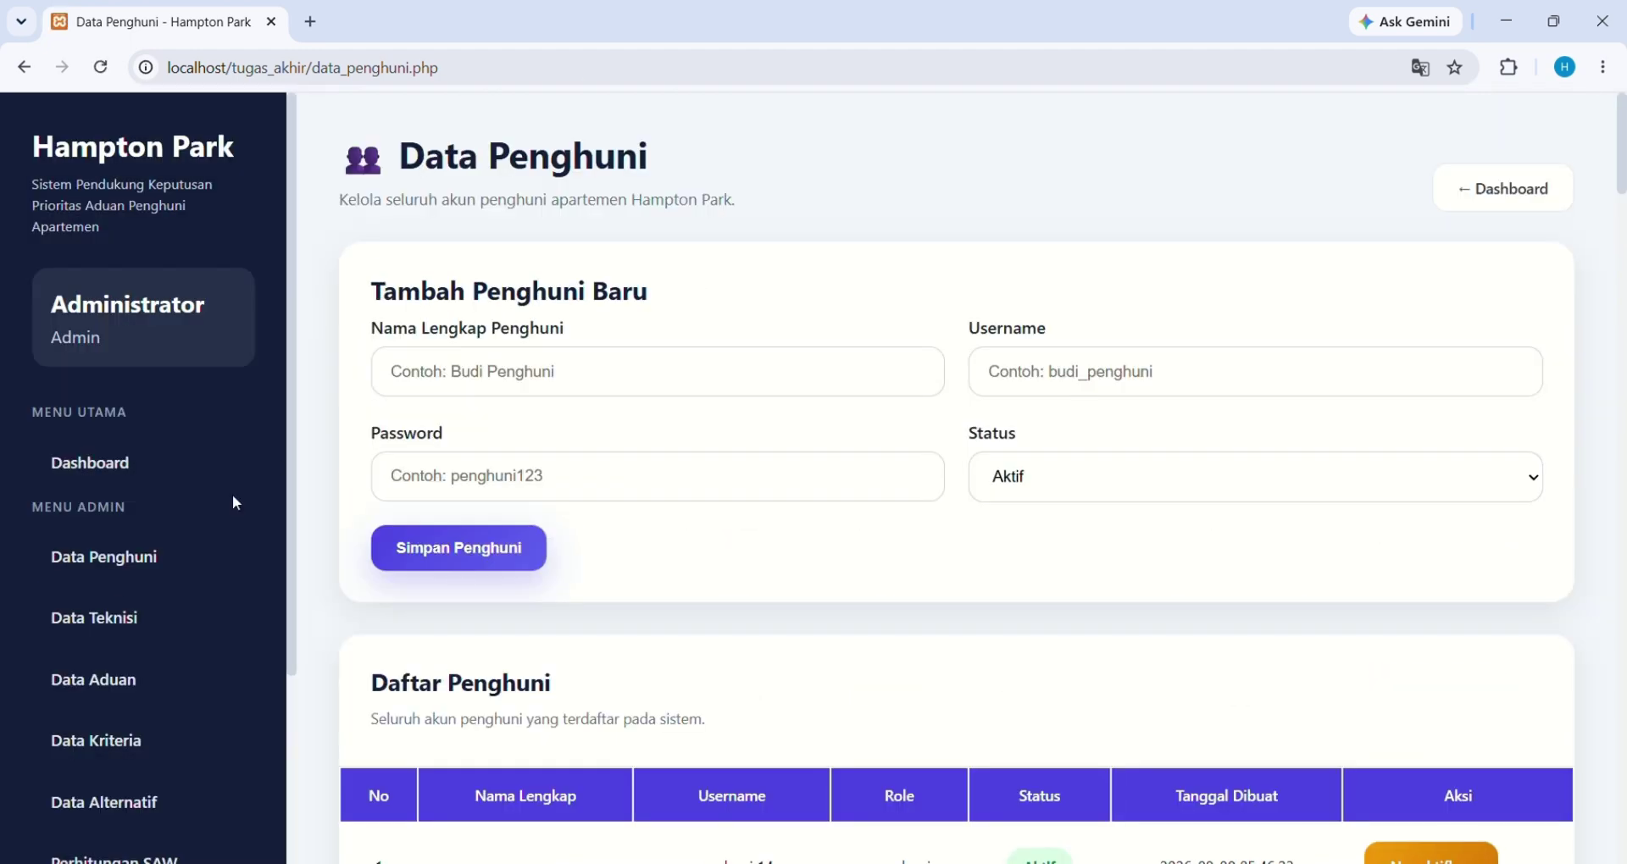
Add an Aktif technician account 'teknisi1' with the technician's full name and a password
click(106, 614)
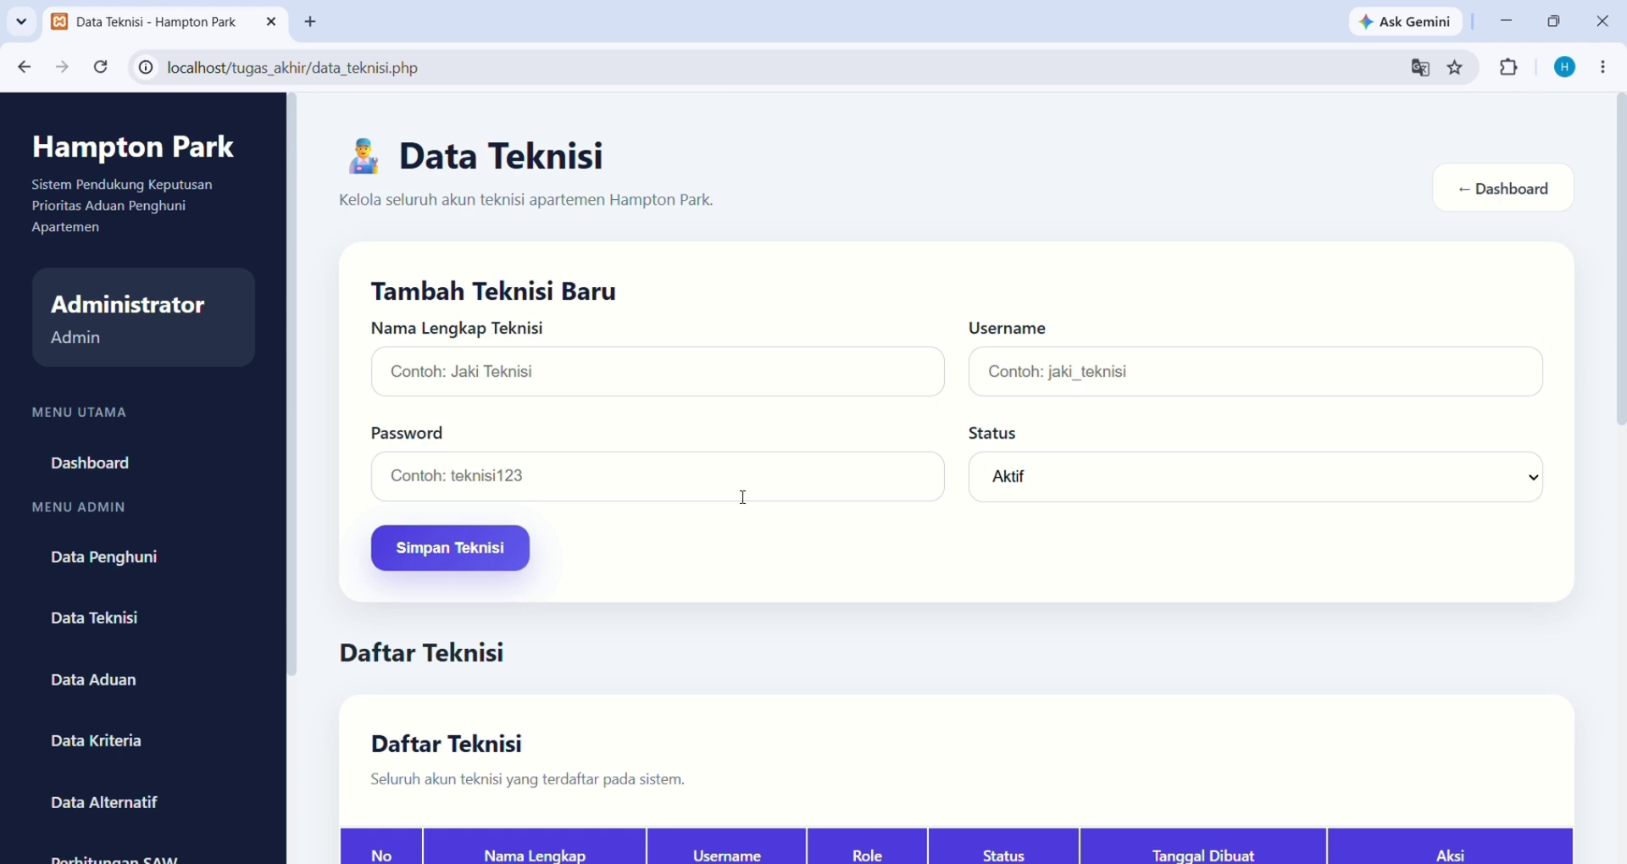
click(507, 387)
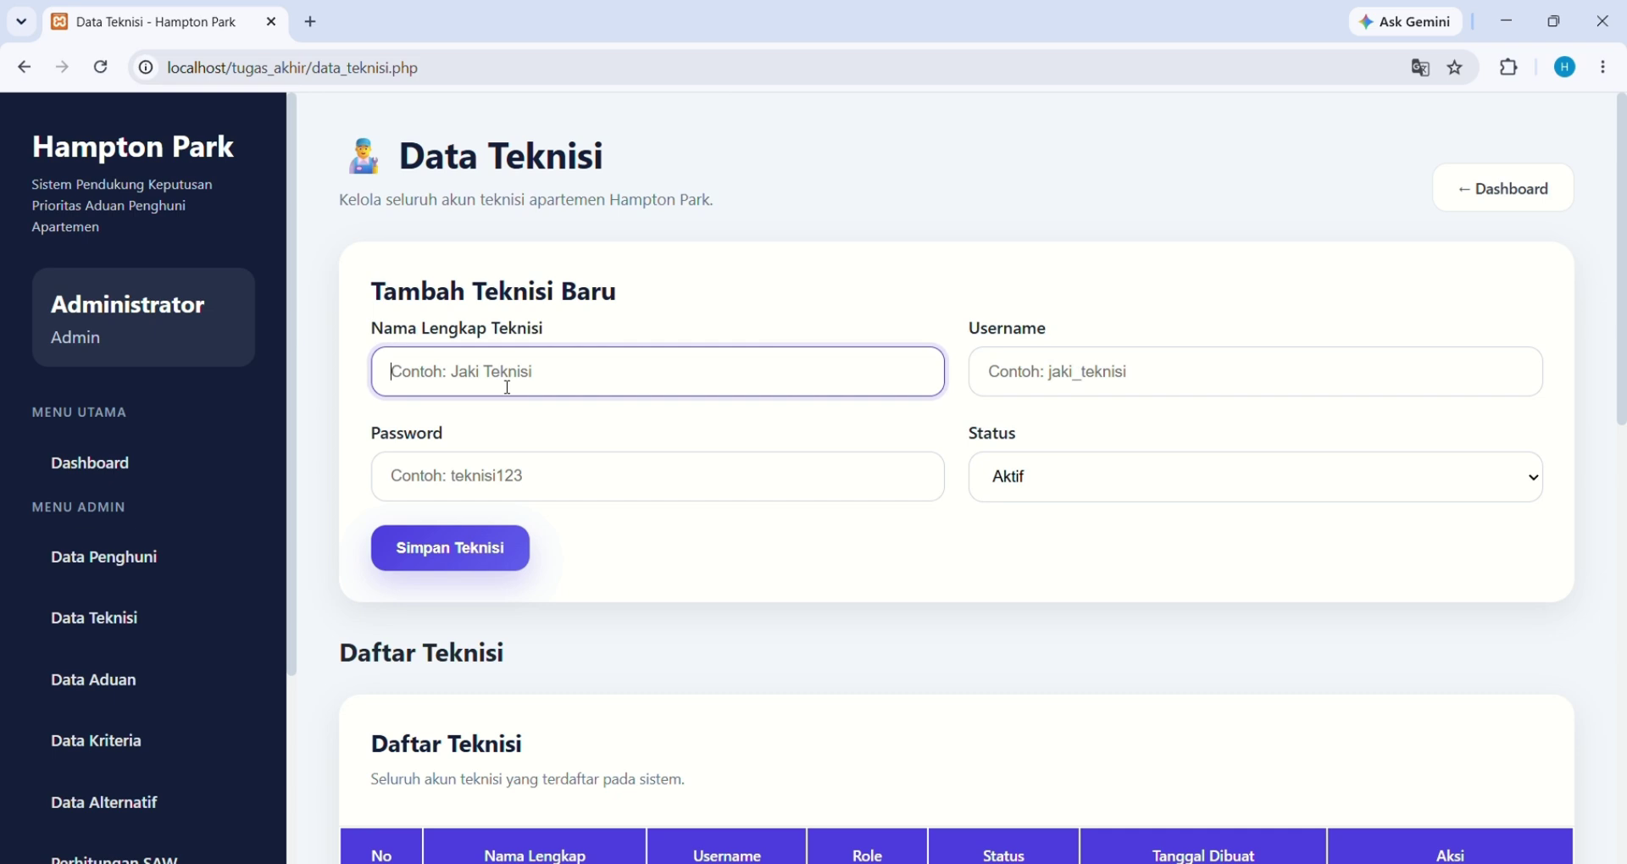
text(mauladi)
click(1116, 378)
text(te)
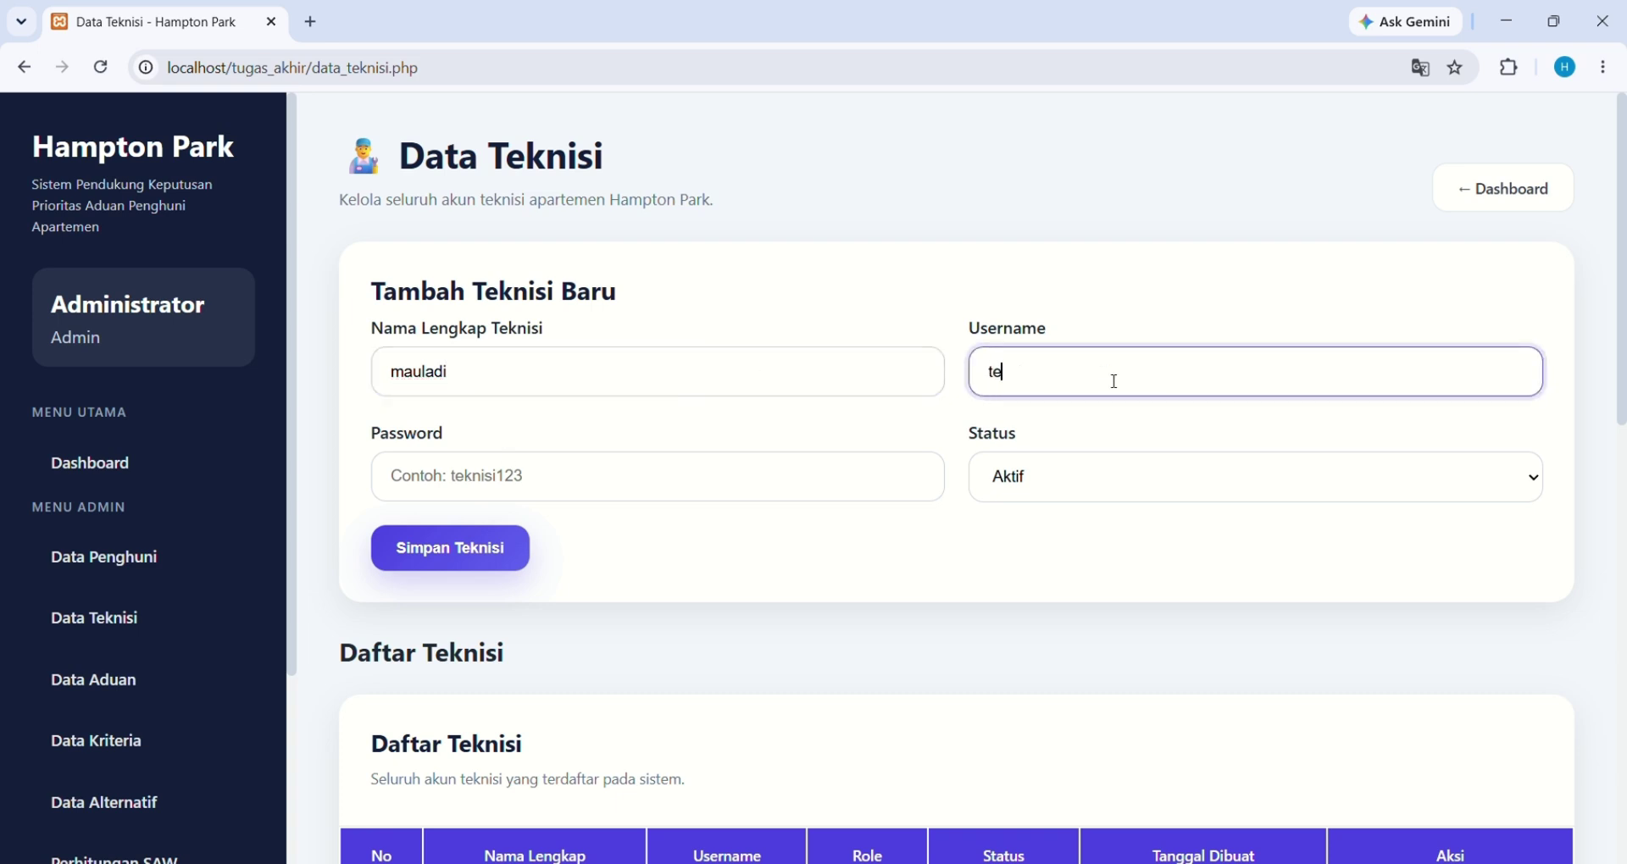
text(knisi1)
click(712, 481)
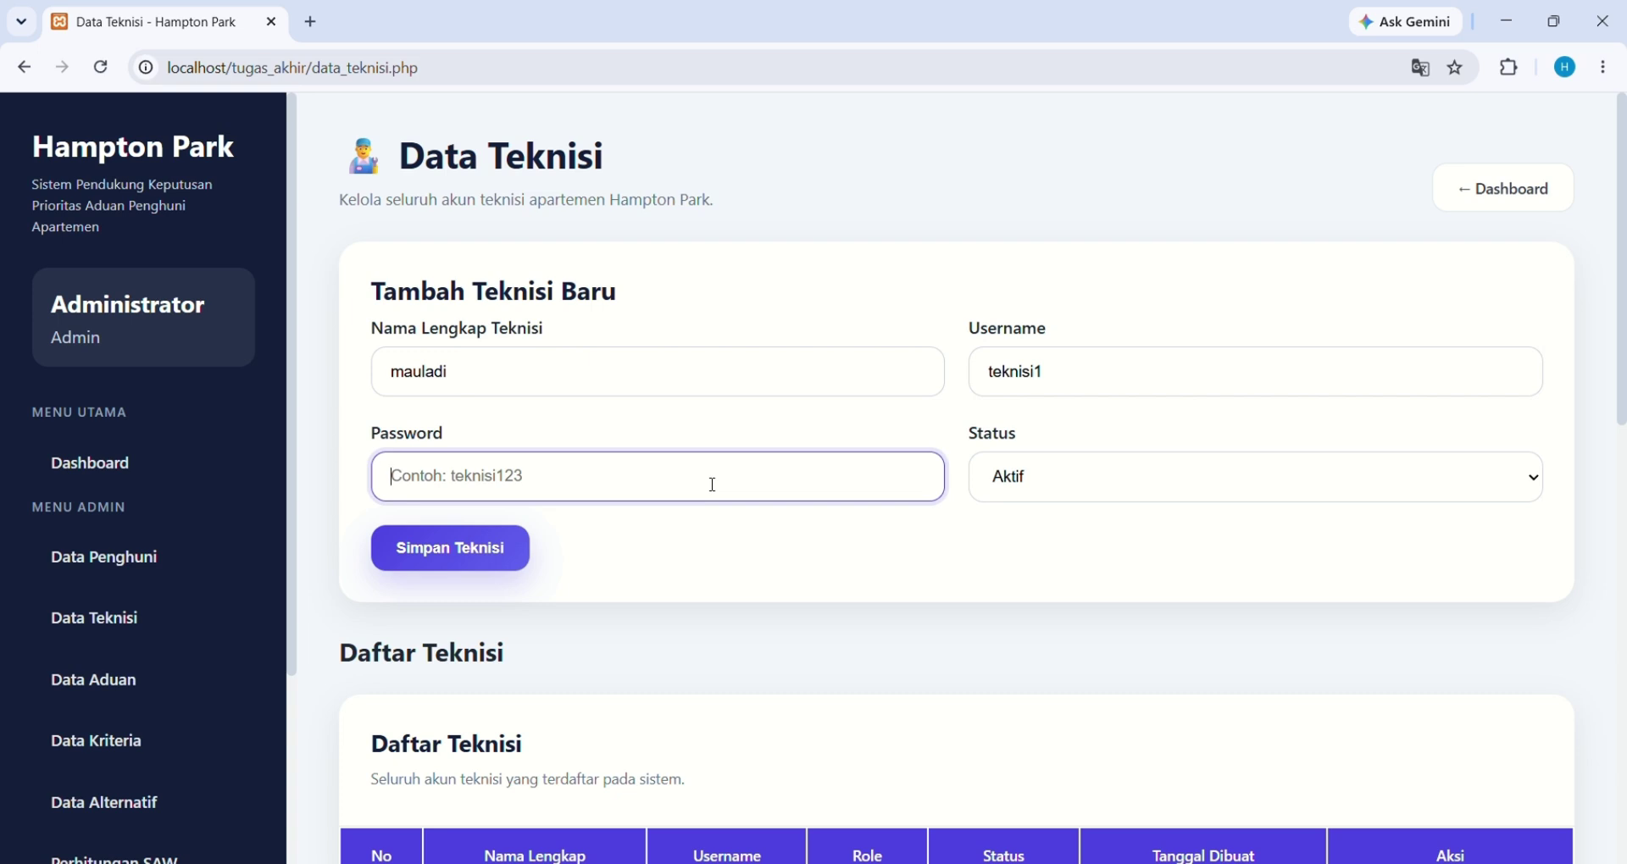
text(123)
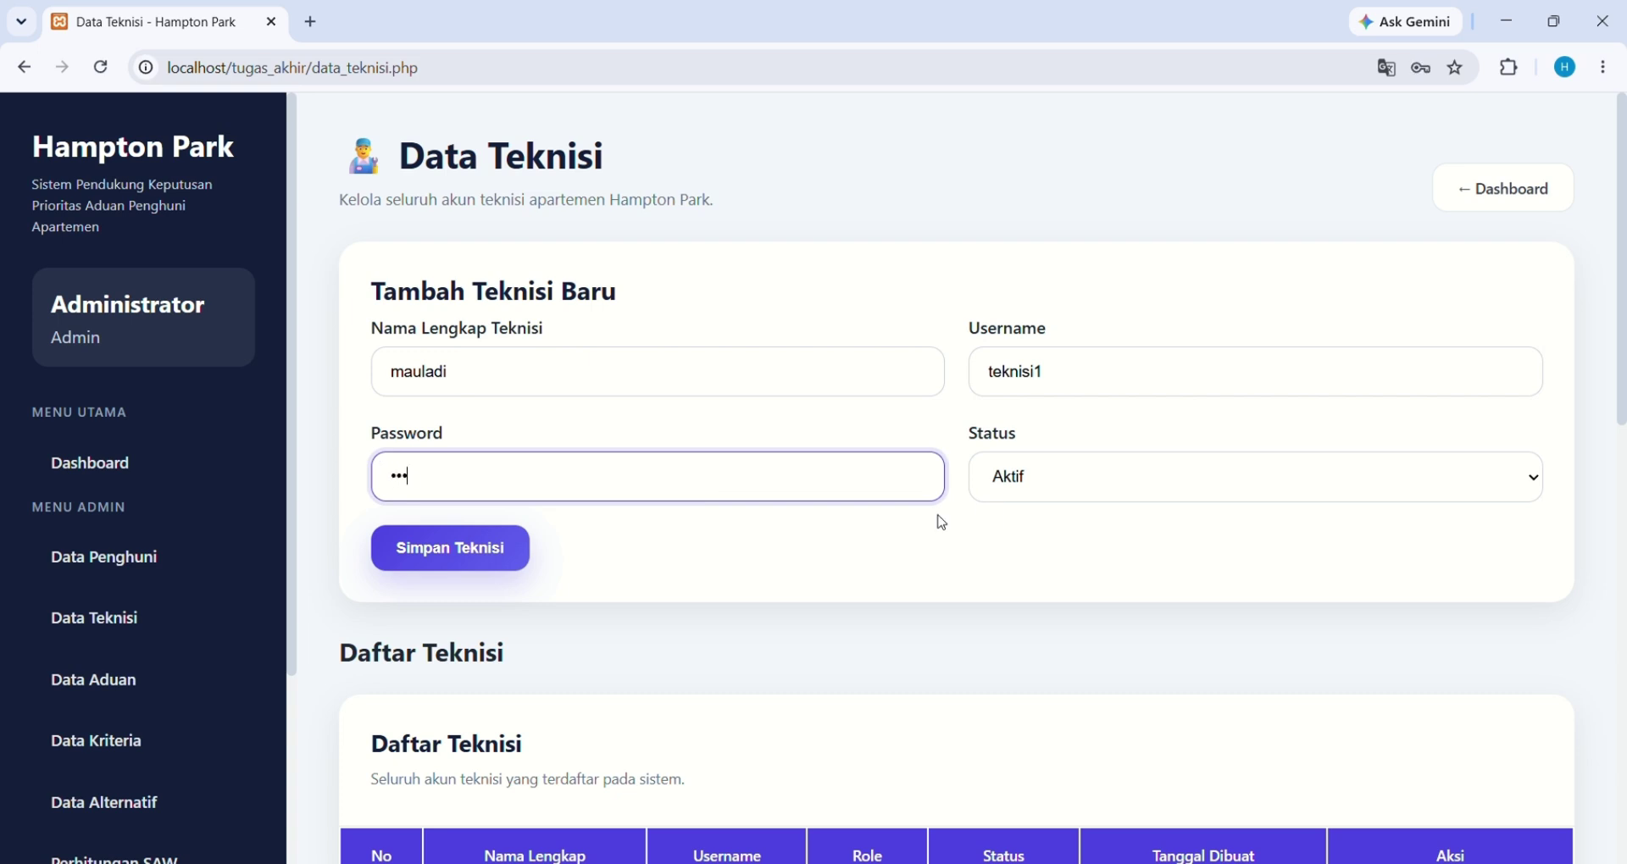
click(1028, 490)
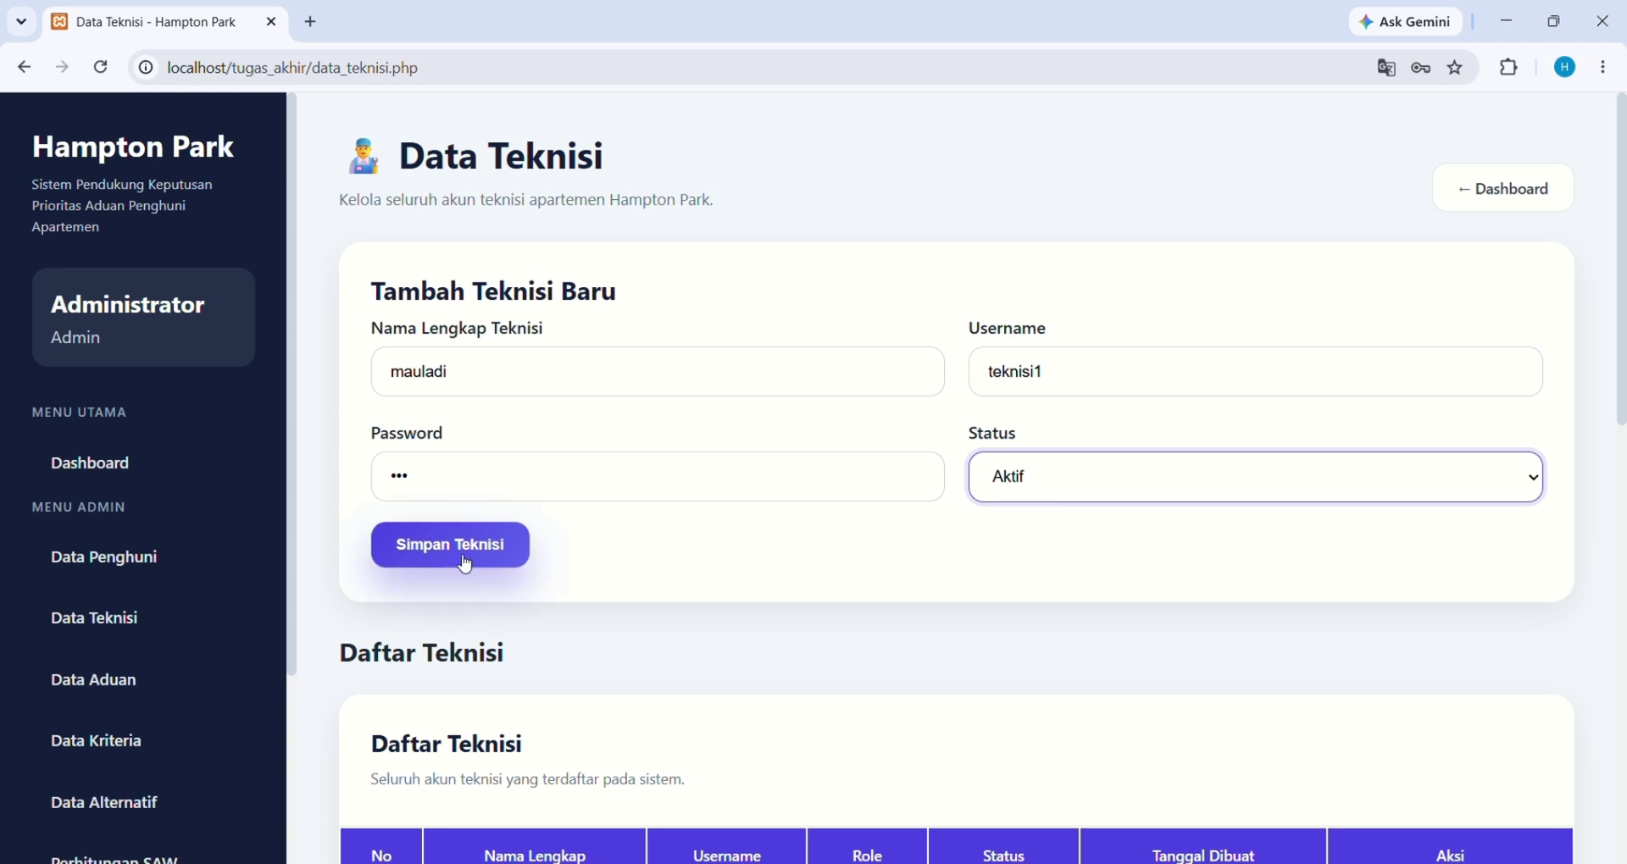
click(465, 563)
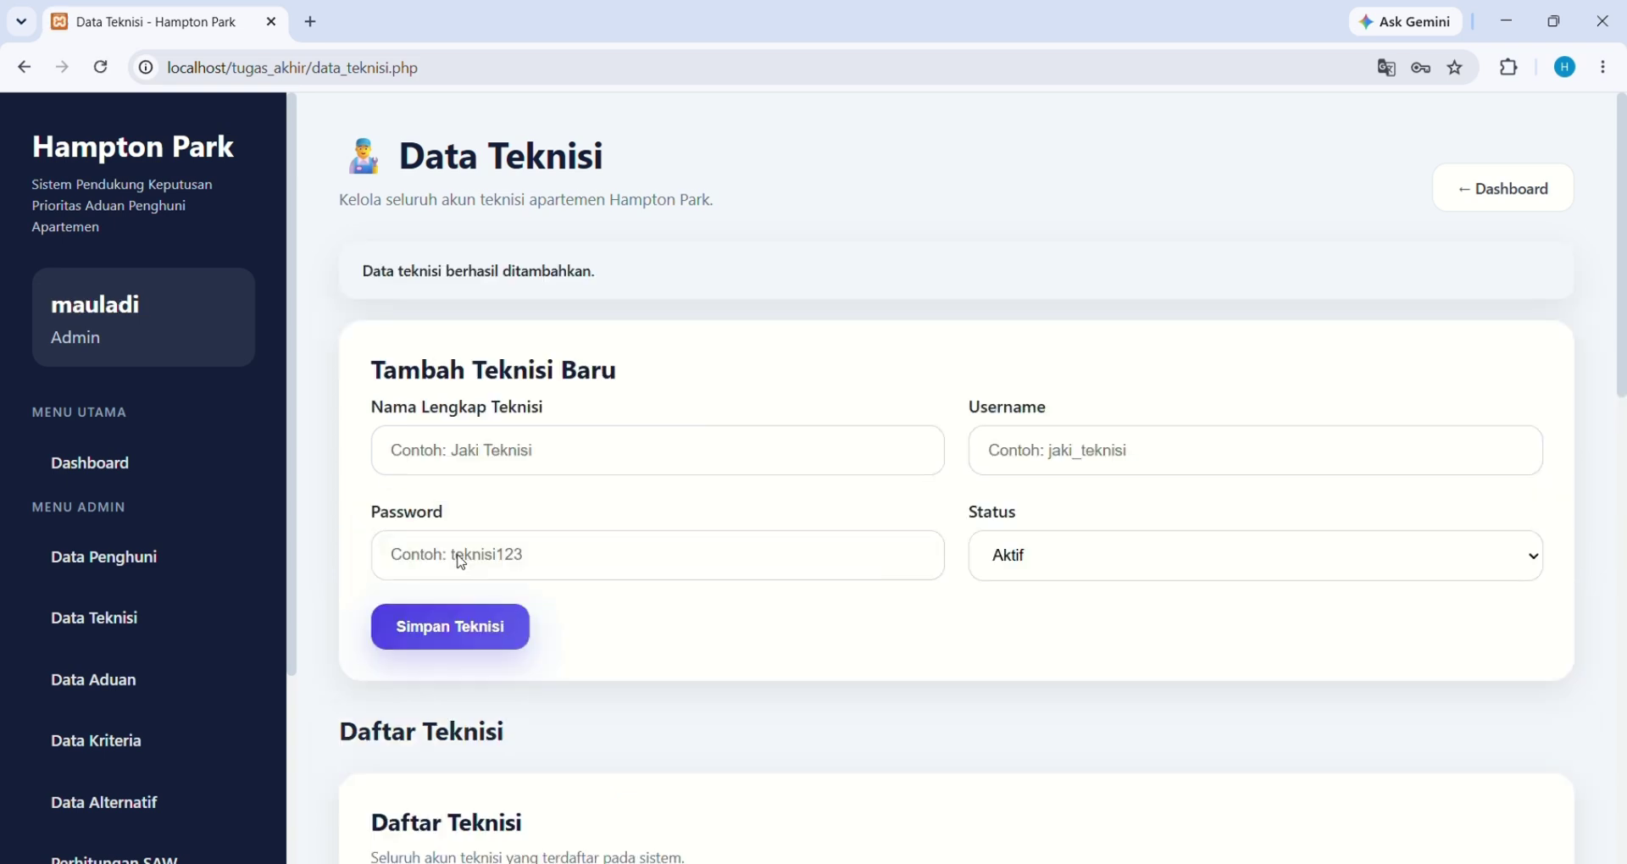
scroll(462, 562, down, 5)
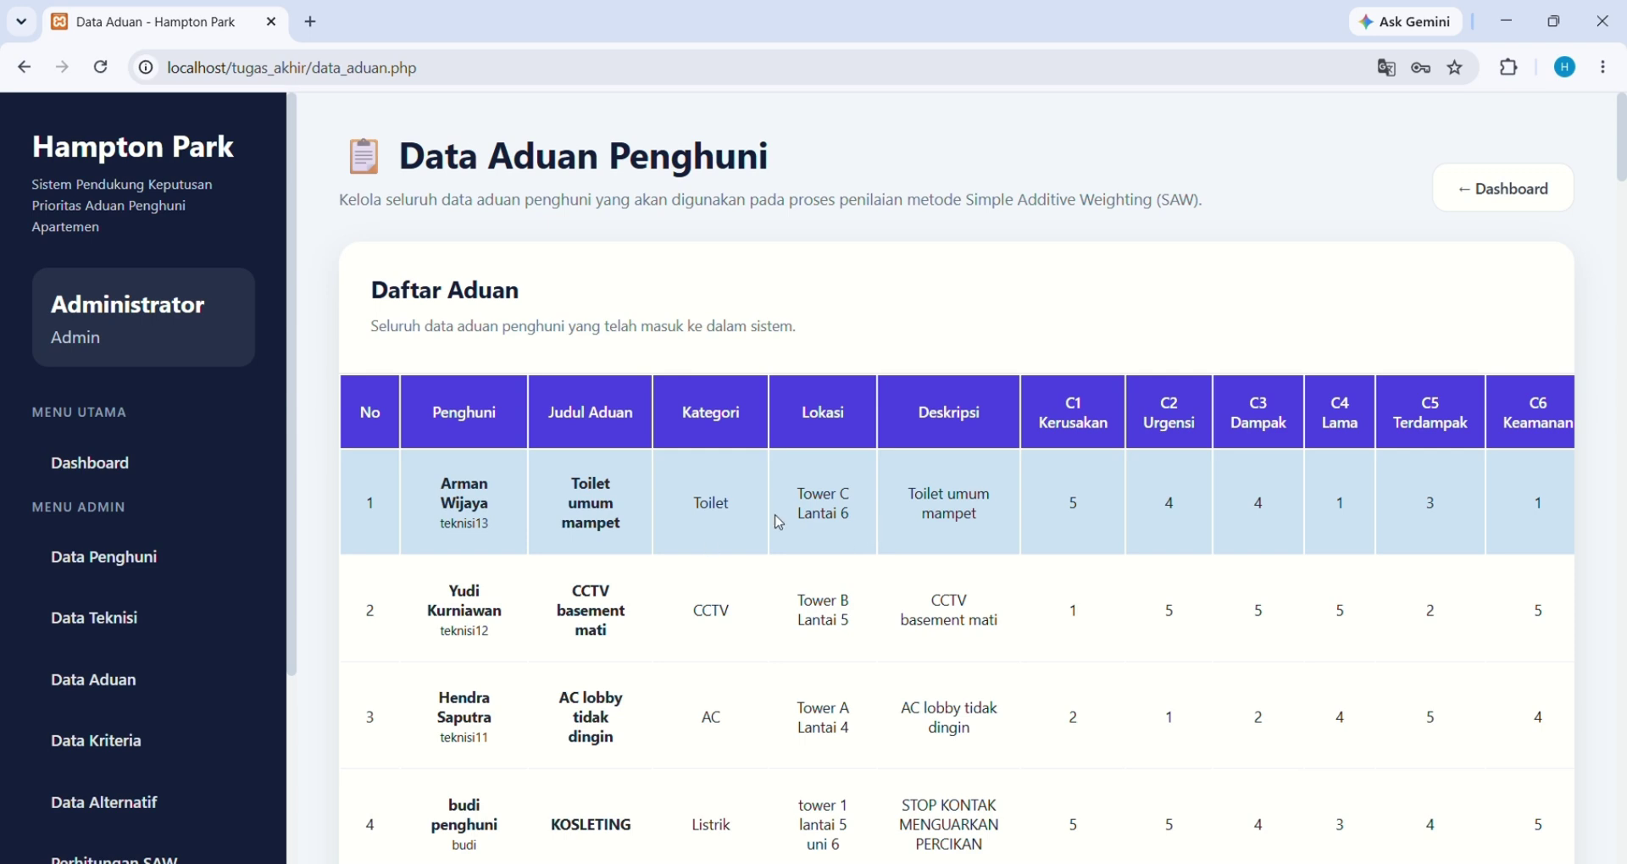
Scroll the Data Aduan table right to reveal the Aksi column
scroll(1140, 486, right, 3)
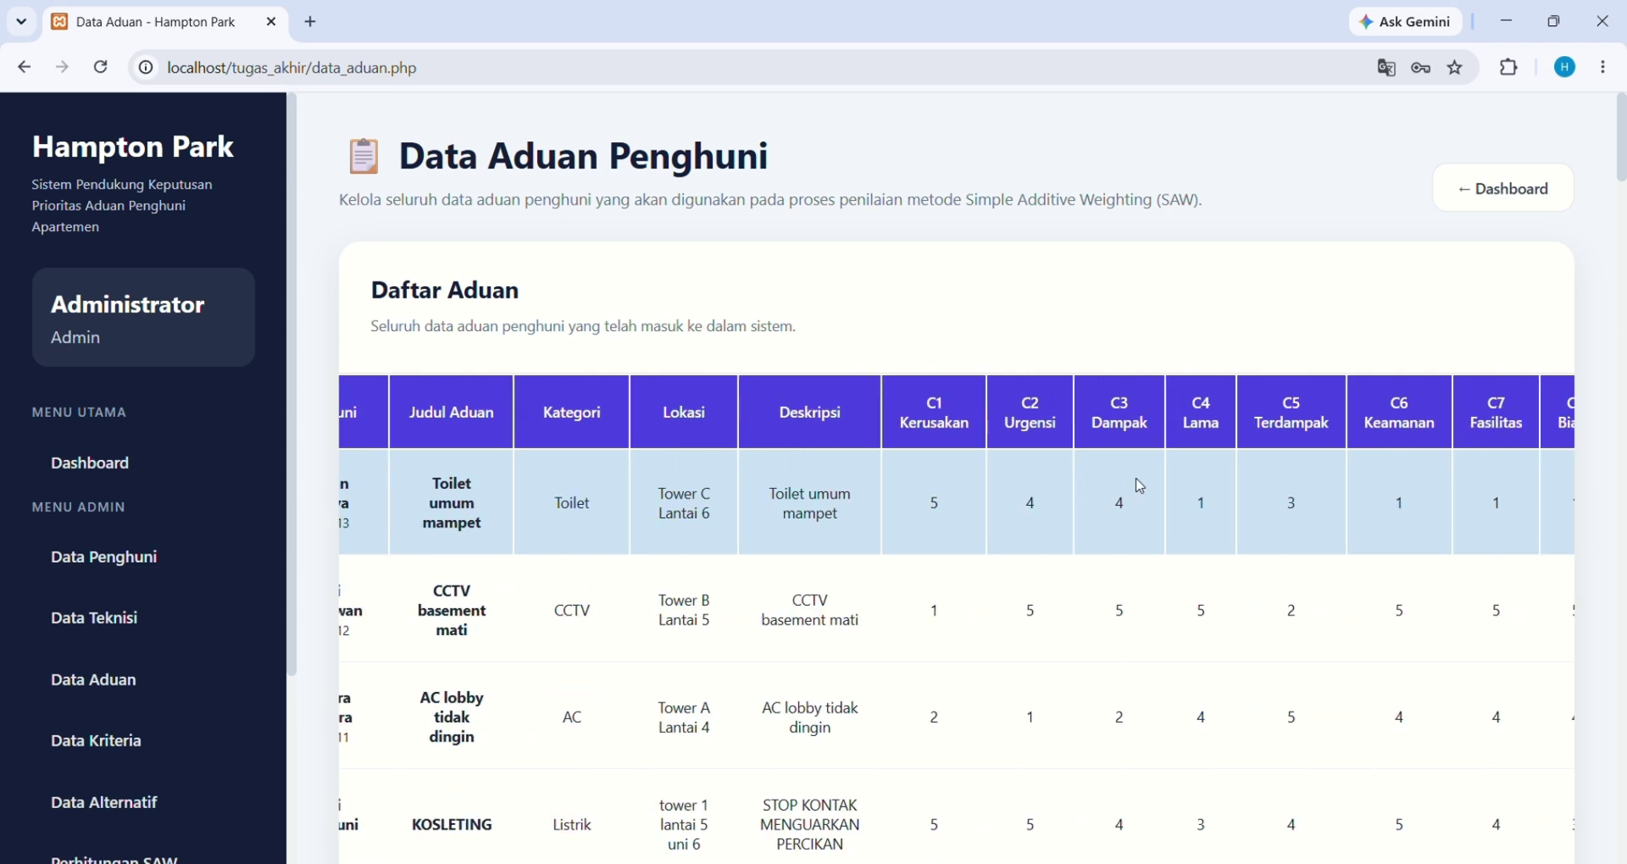
scroll(948, 436, right, 3)
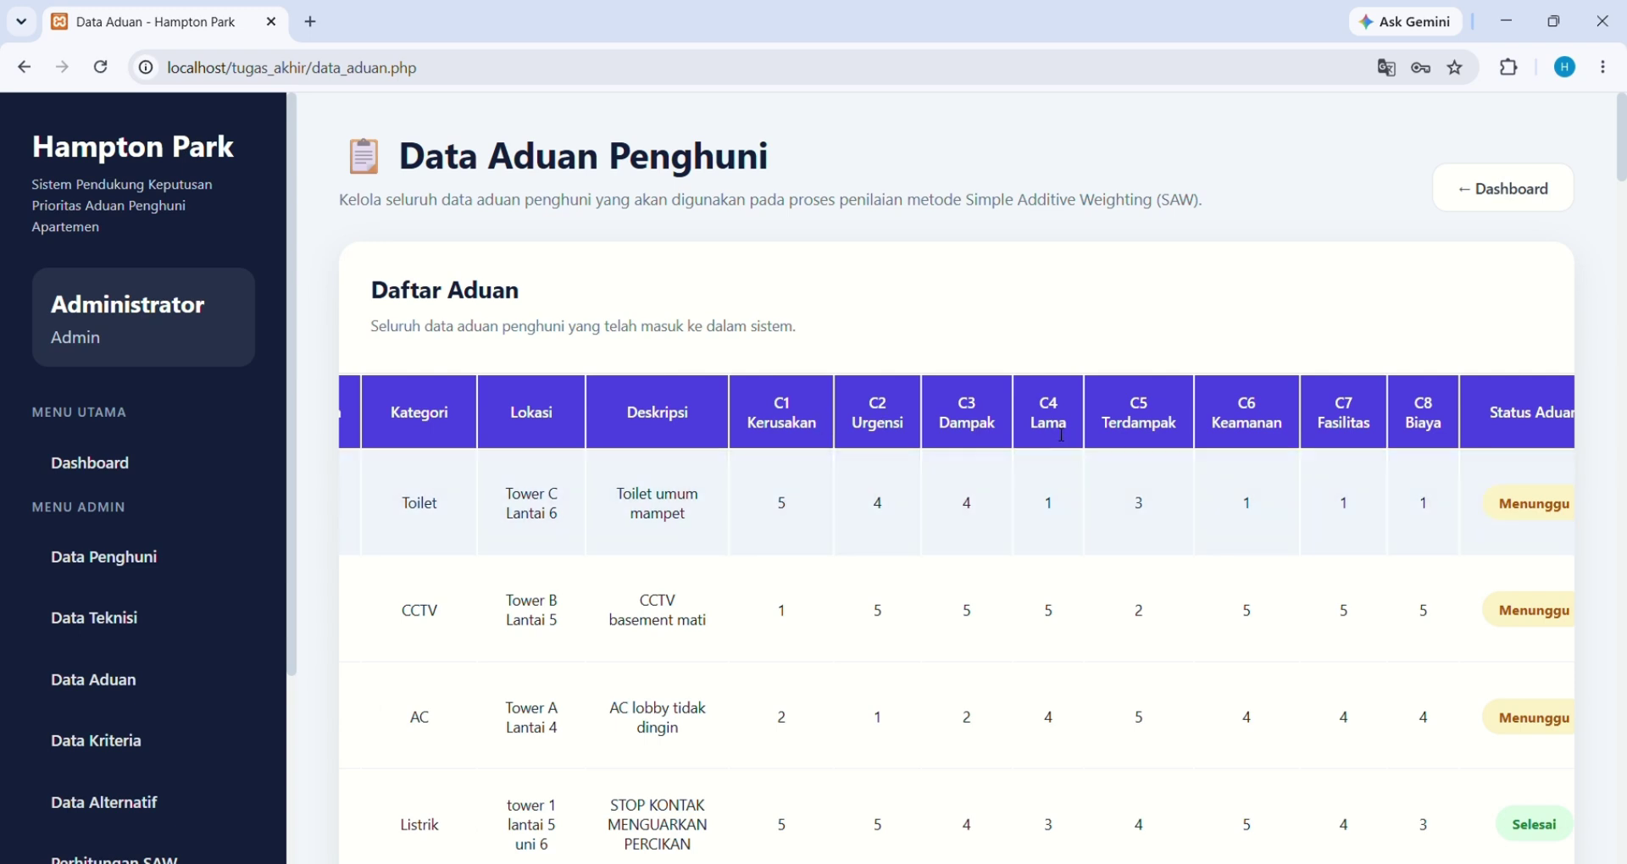
scroll(997, 502, right, 5)
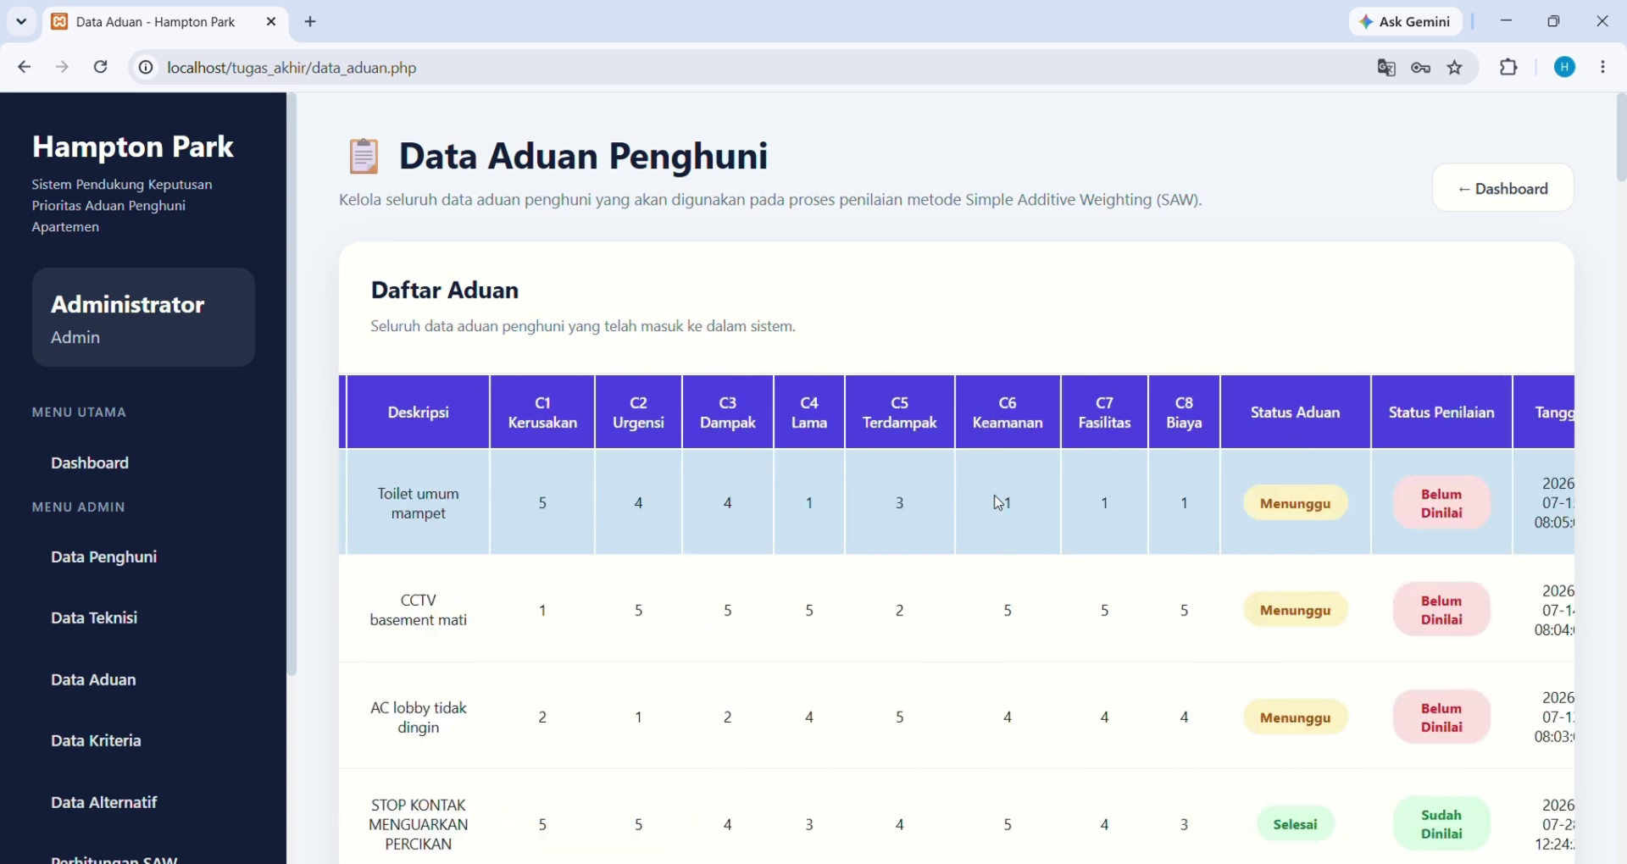
scroll(998, 503, right, 1)
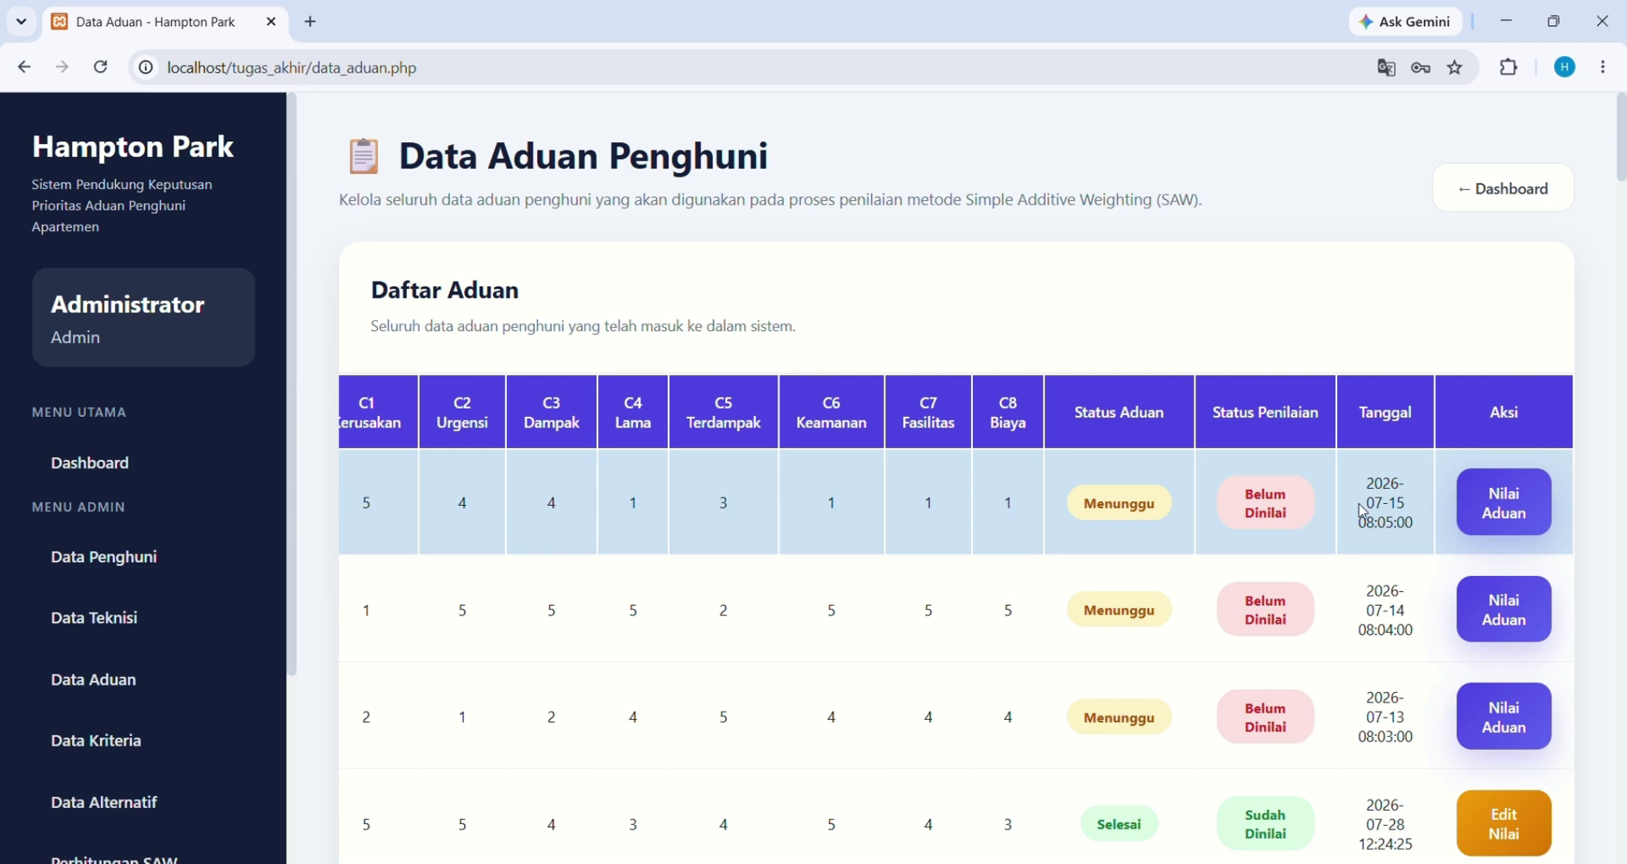
click(1506, 507)
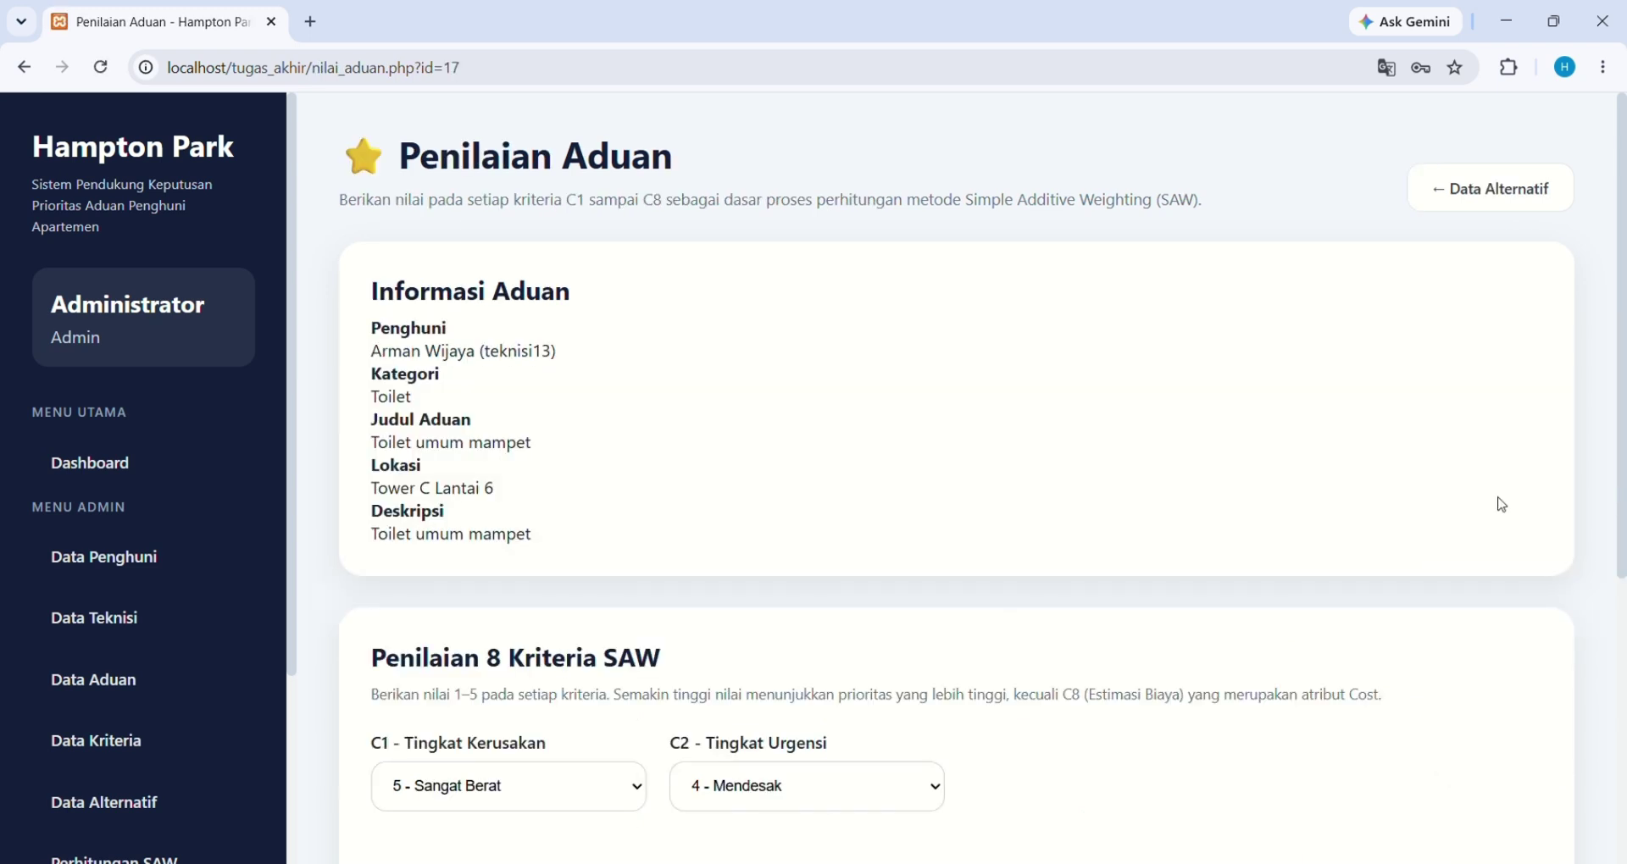
scroll(883, 545, down, 1)
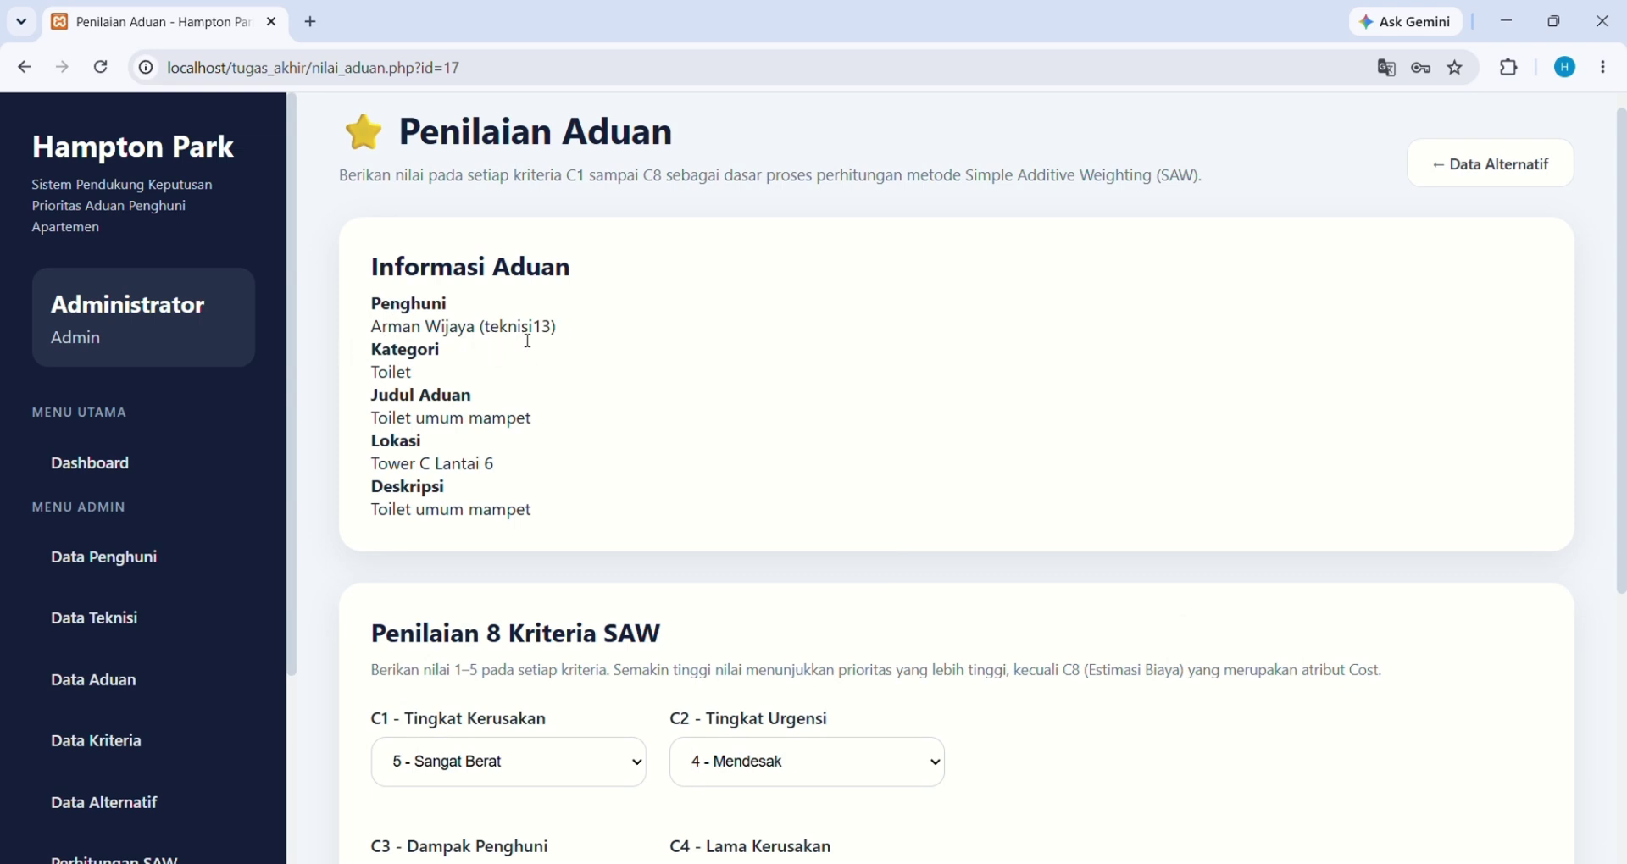
scroll(418, 381, down, 1)
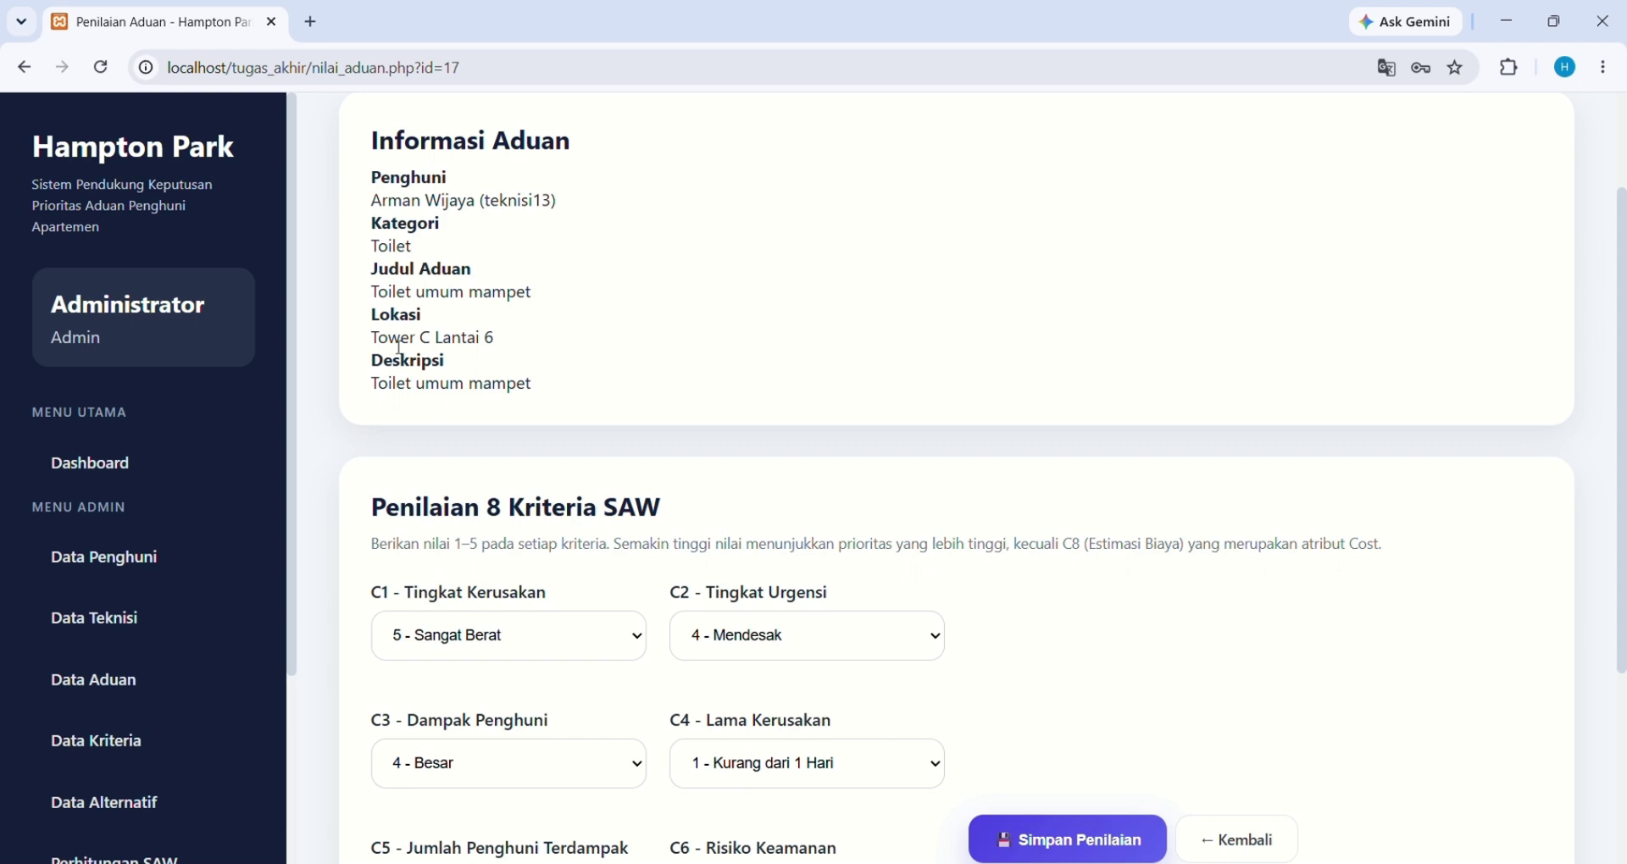
scroll(421, 392, down, 3)
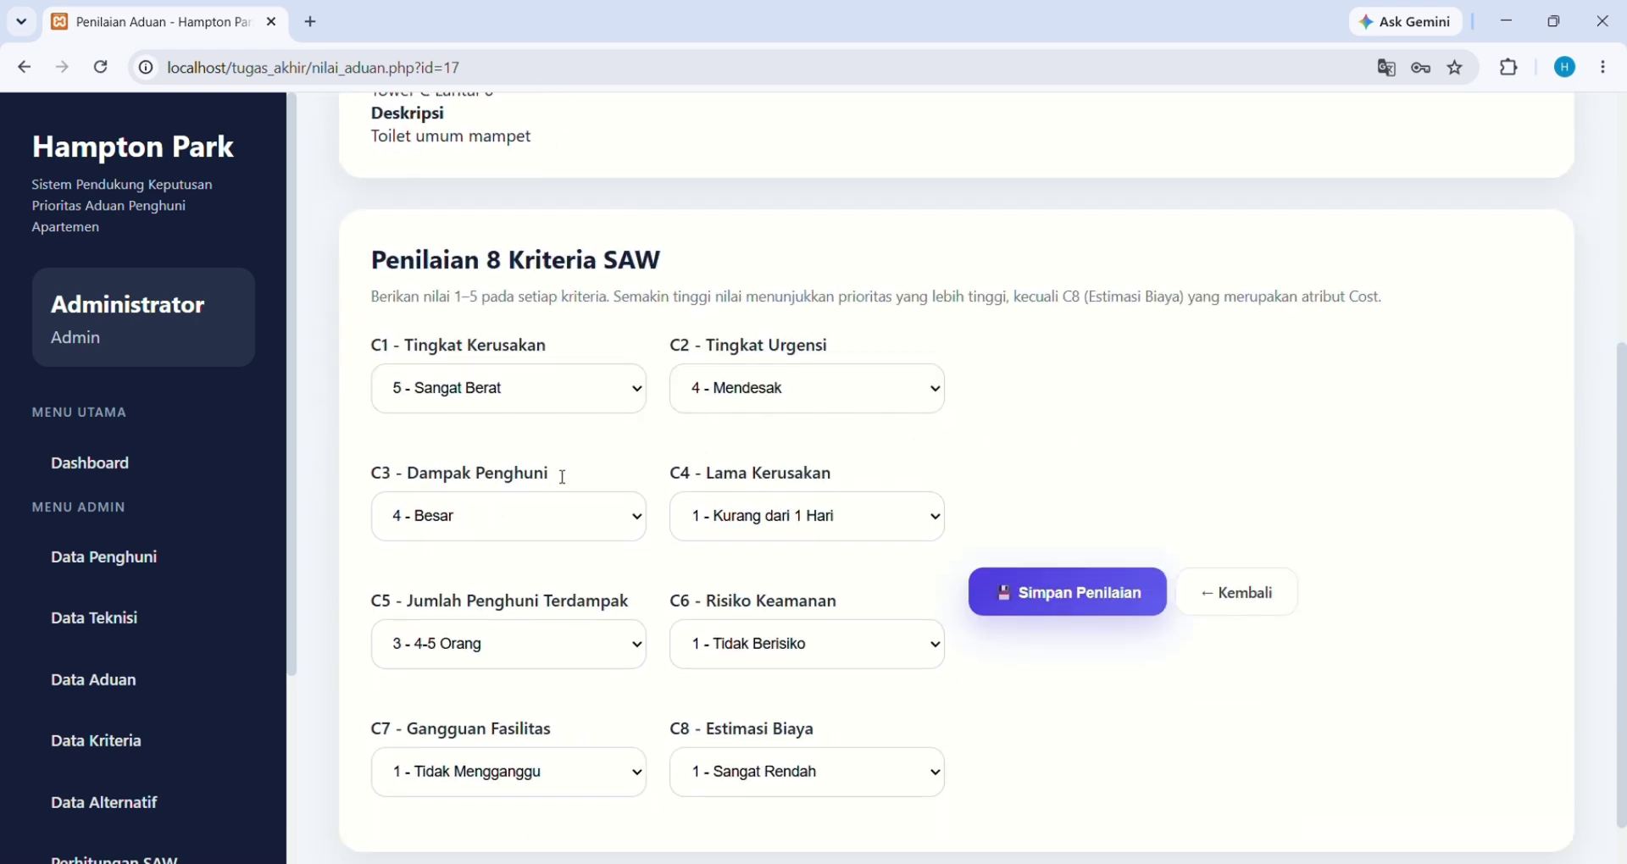
scroll(563, 477, down, 1)
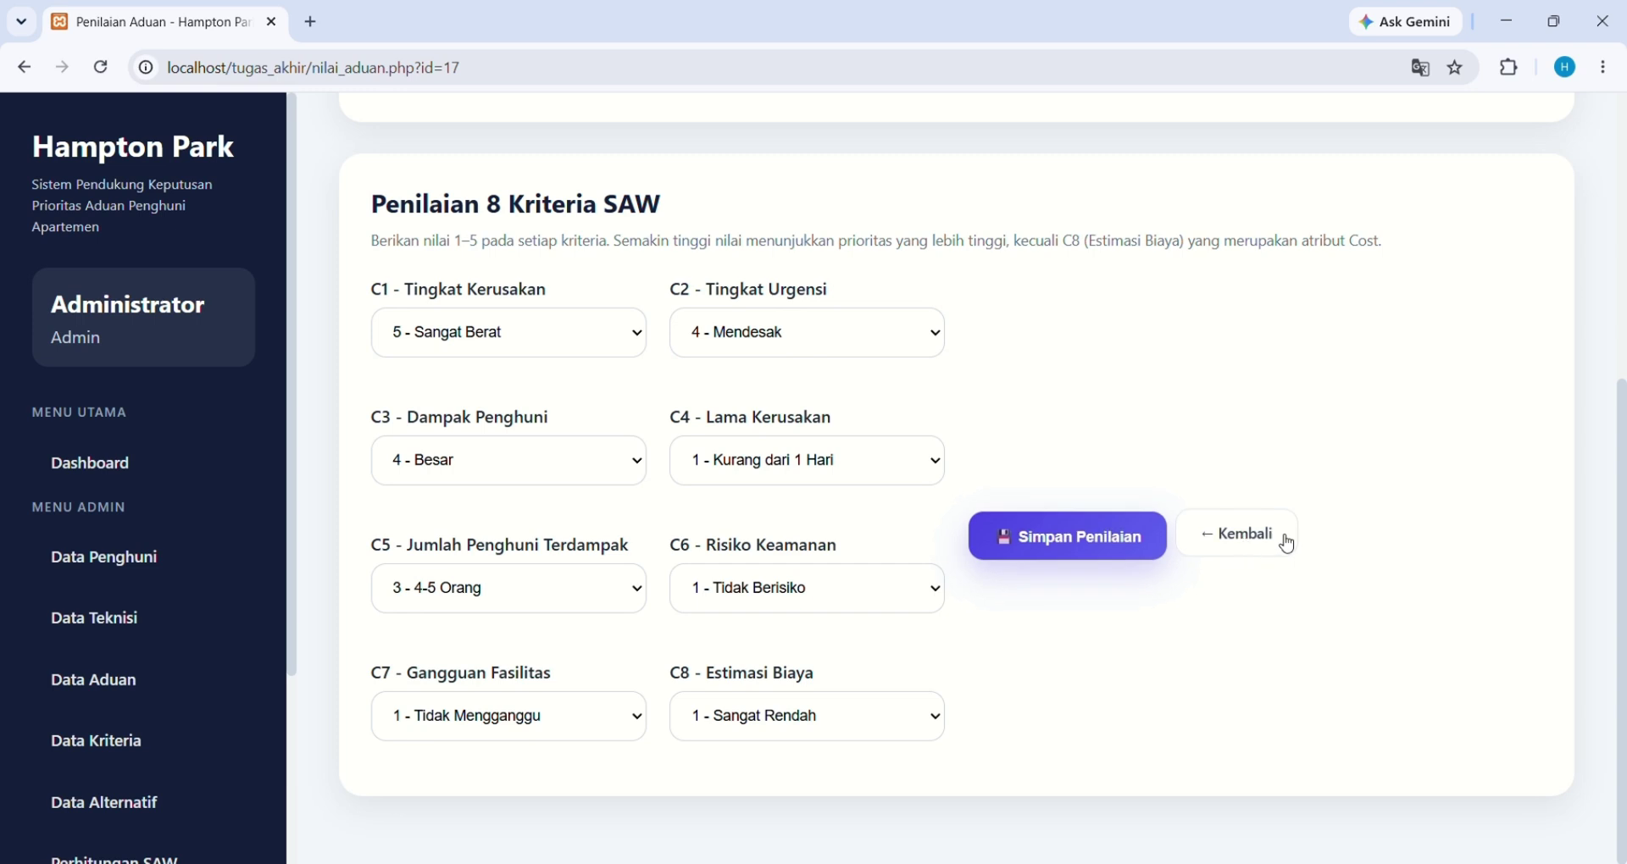
Discard the scoring form and browse the eight criteria, weighted 0.05–0.20 with C8 as Cost
click(1285, 540)
scroll(932, 593, down, 1)
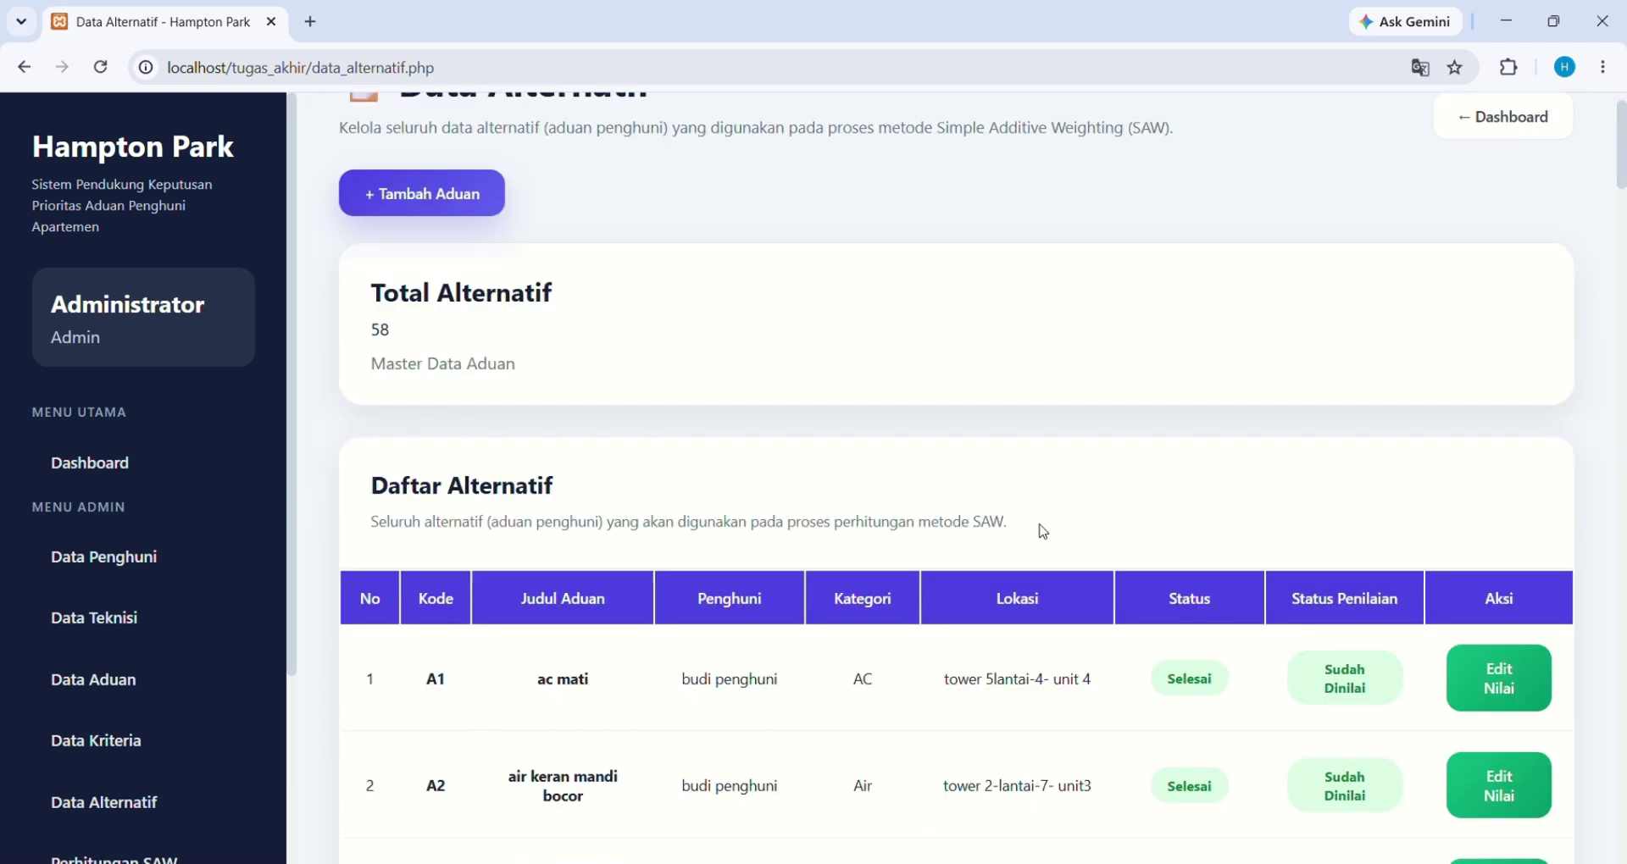
click(161, 739)
scroll(794, 635, down, 4)
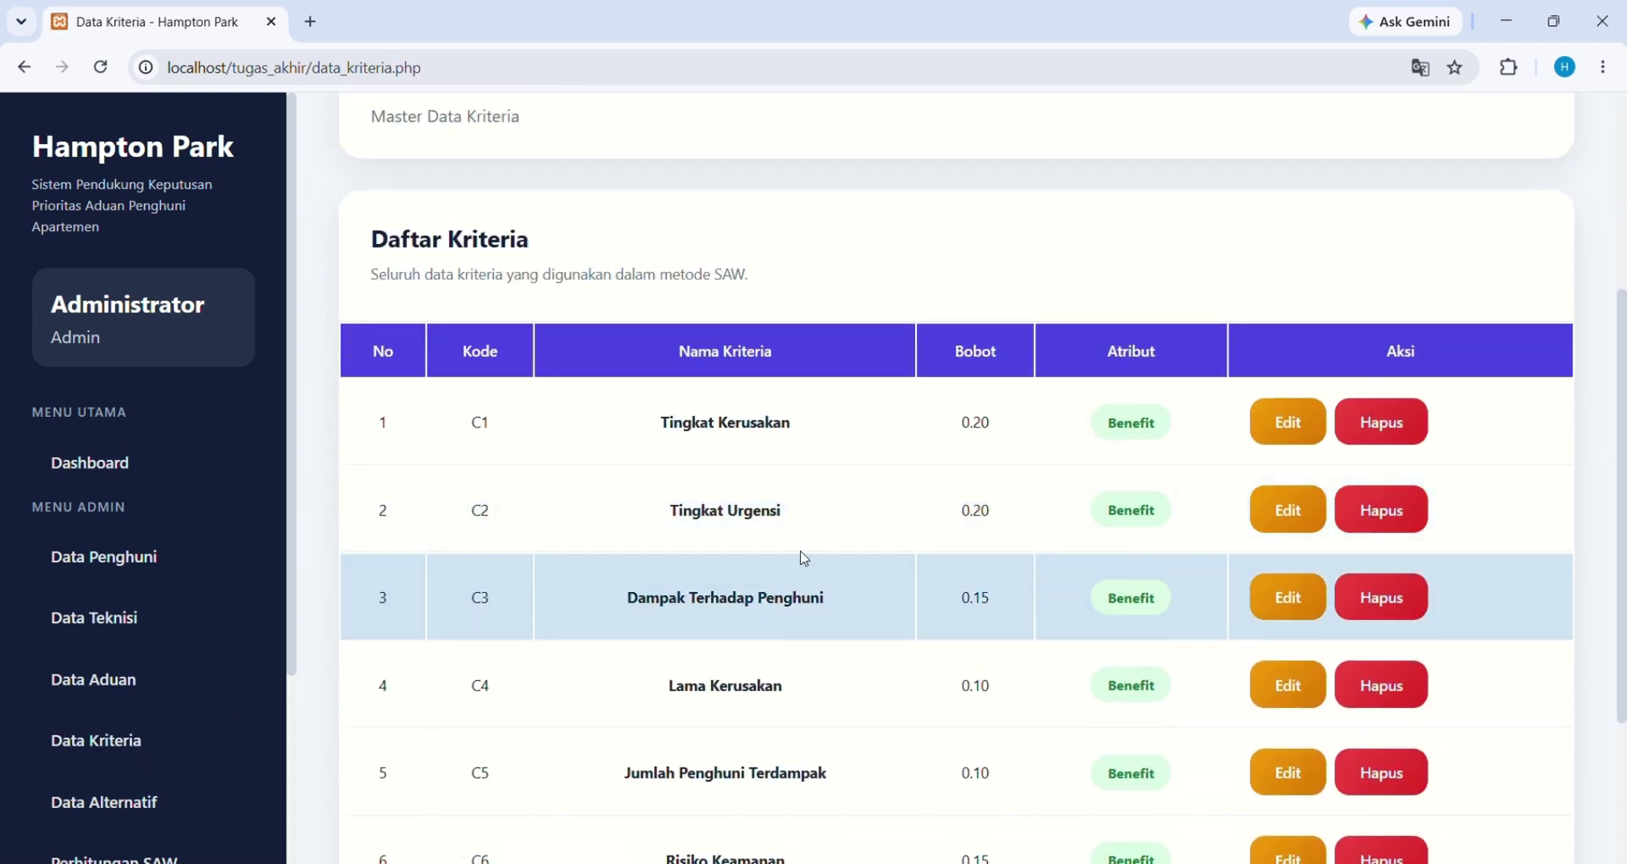
scroll(609, 519, down, 1)
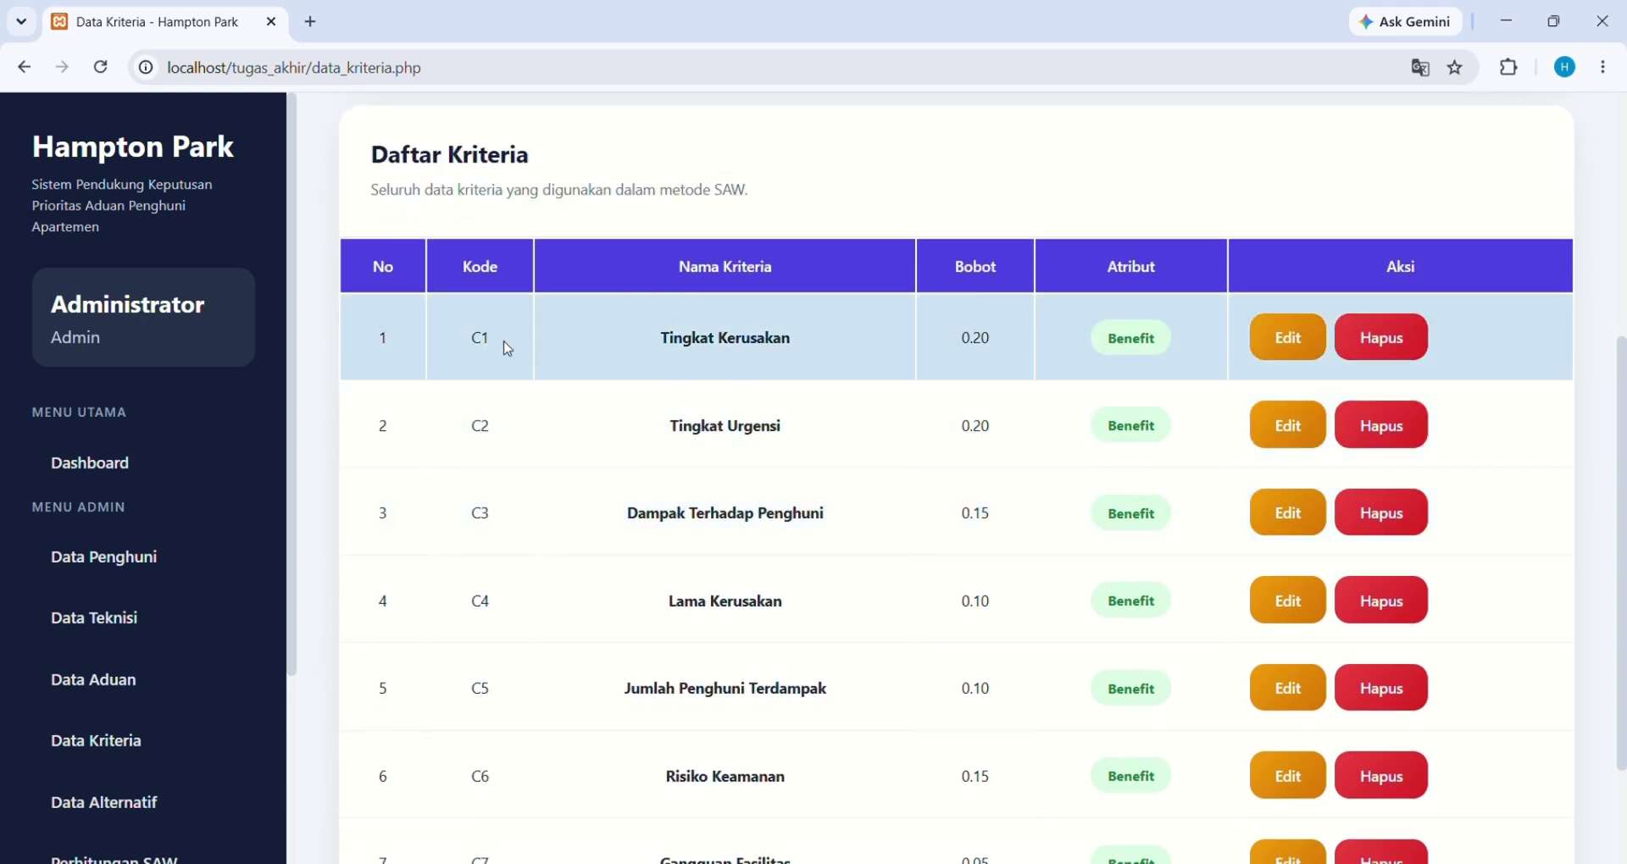
scroll(626, 471, down, 2)
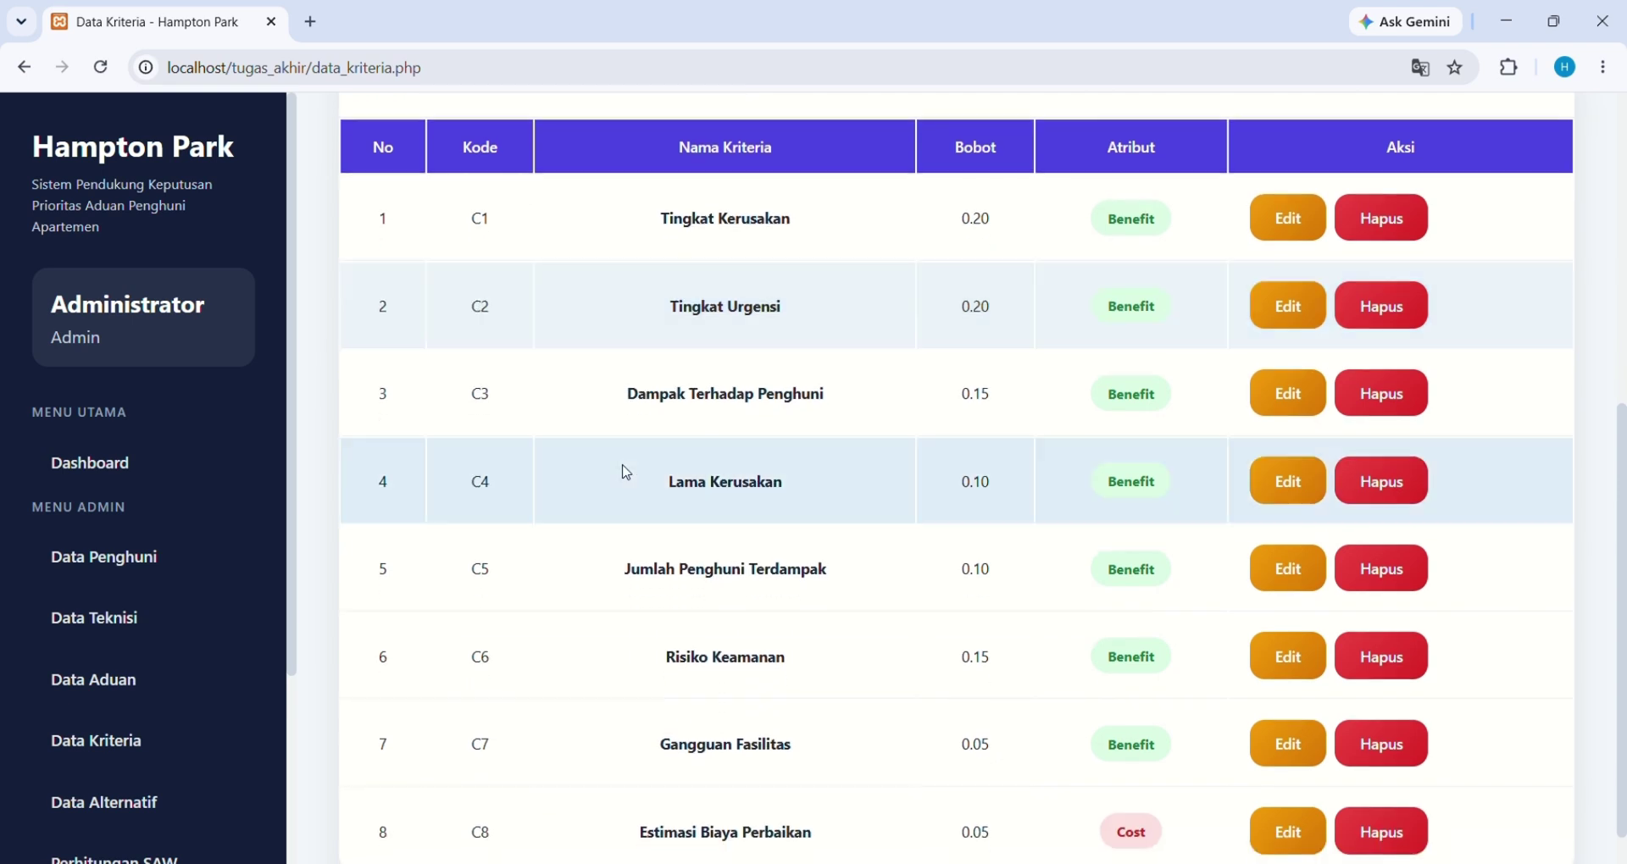
scroll(625, 472, up, 1)
scroll(626, 472, down, 1)
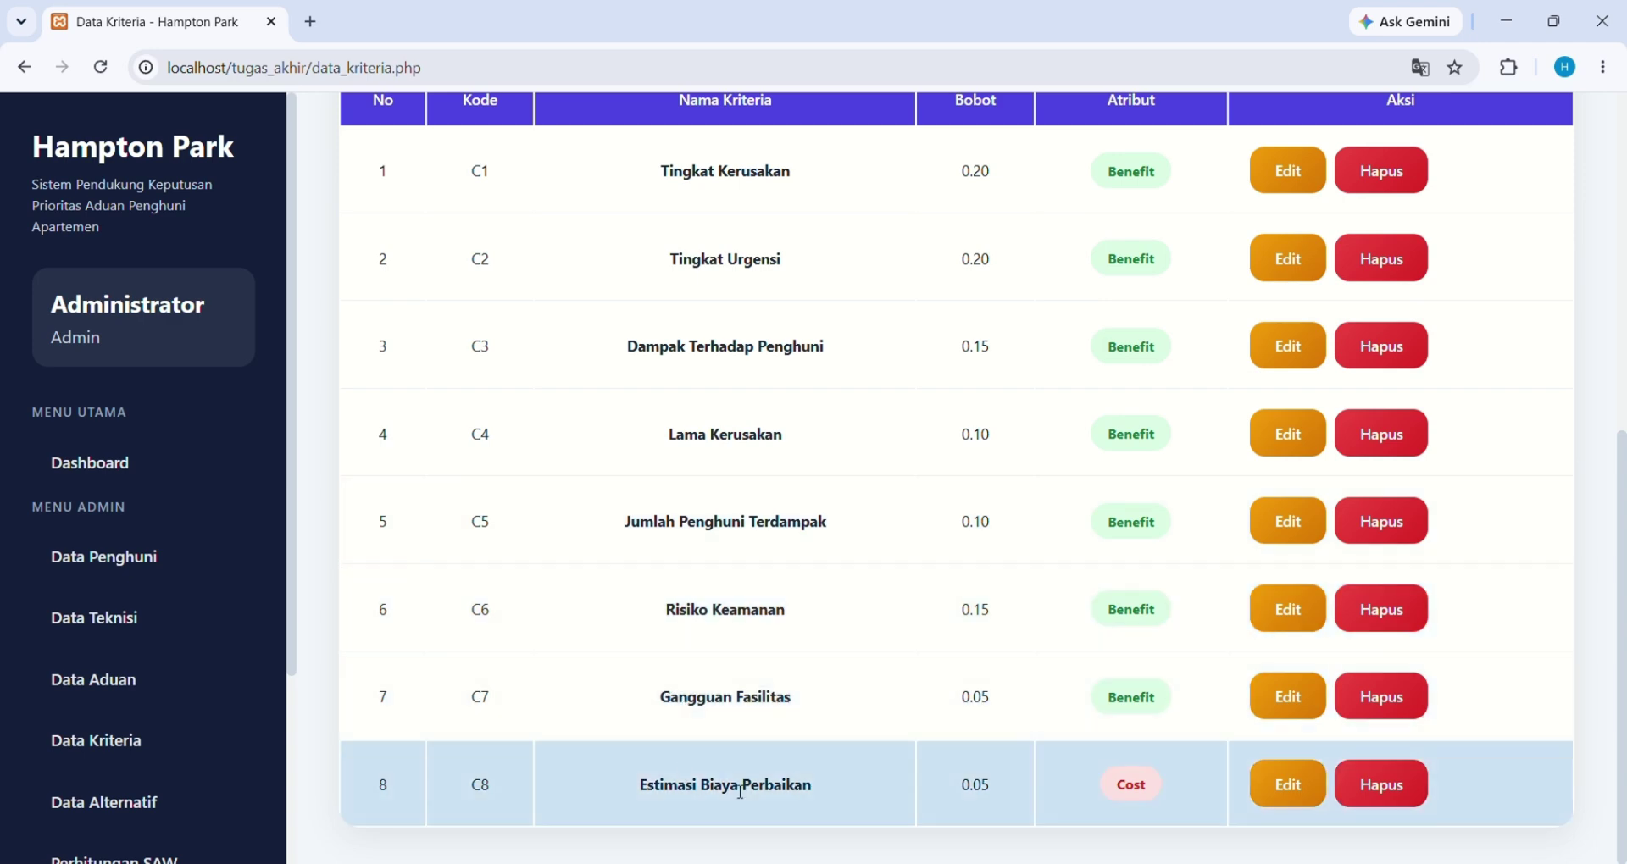
scroll(861, 778, up, 2)
scroll(866, 768, down, 2)
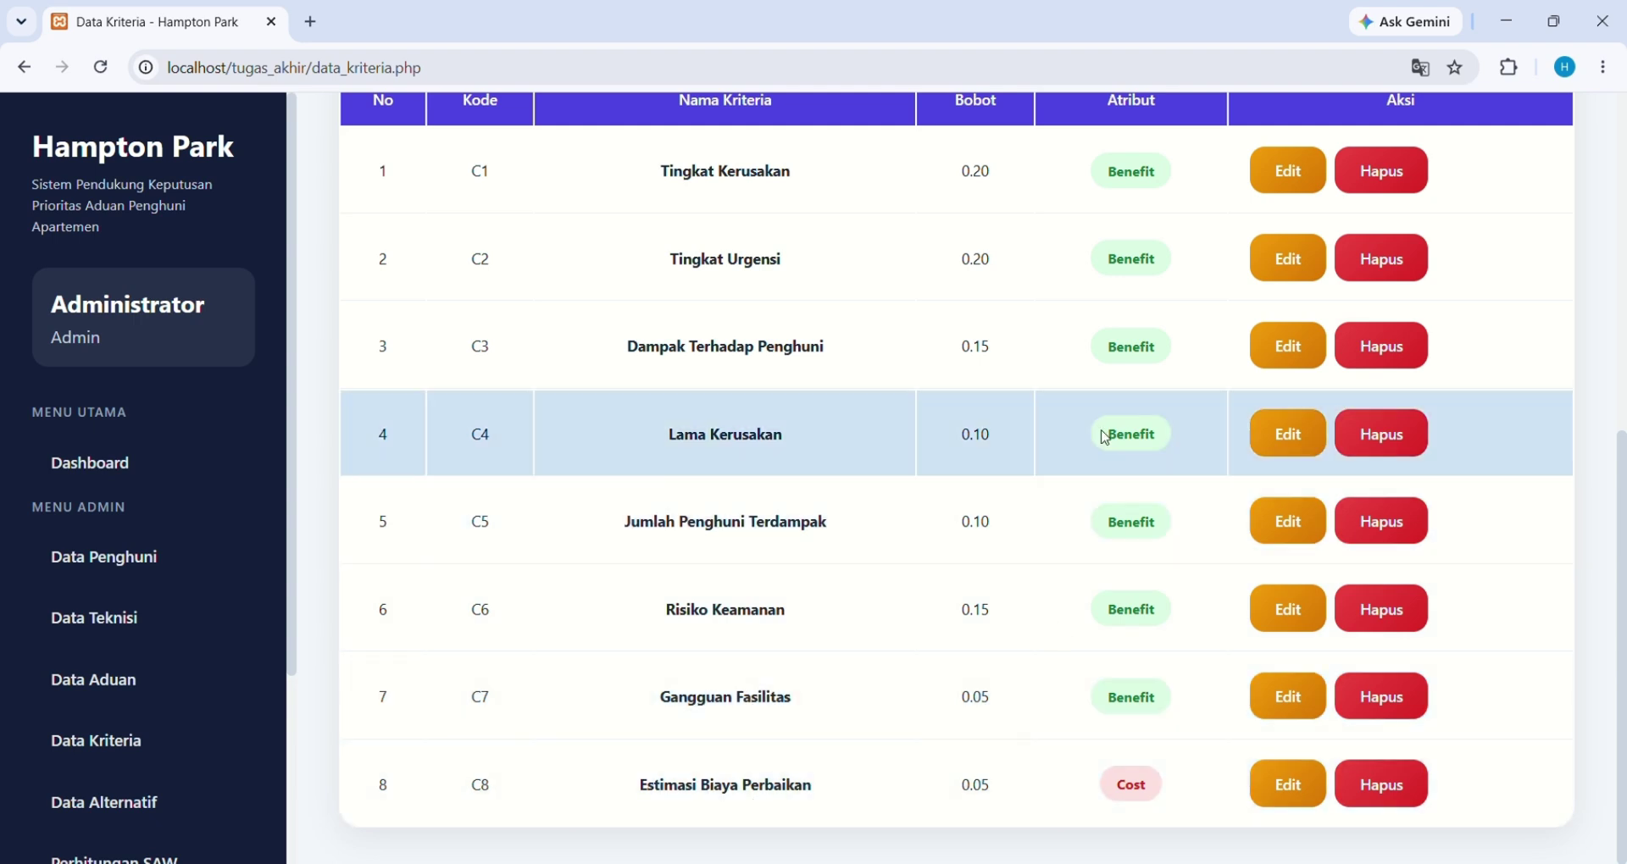
scroll(1110, 435, up, 2)
scroll(1105, 437, down, 2)
scroll(1105, 438, up, 3)
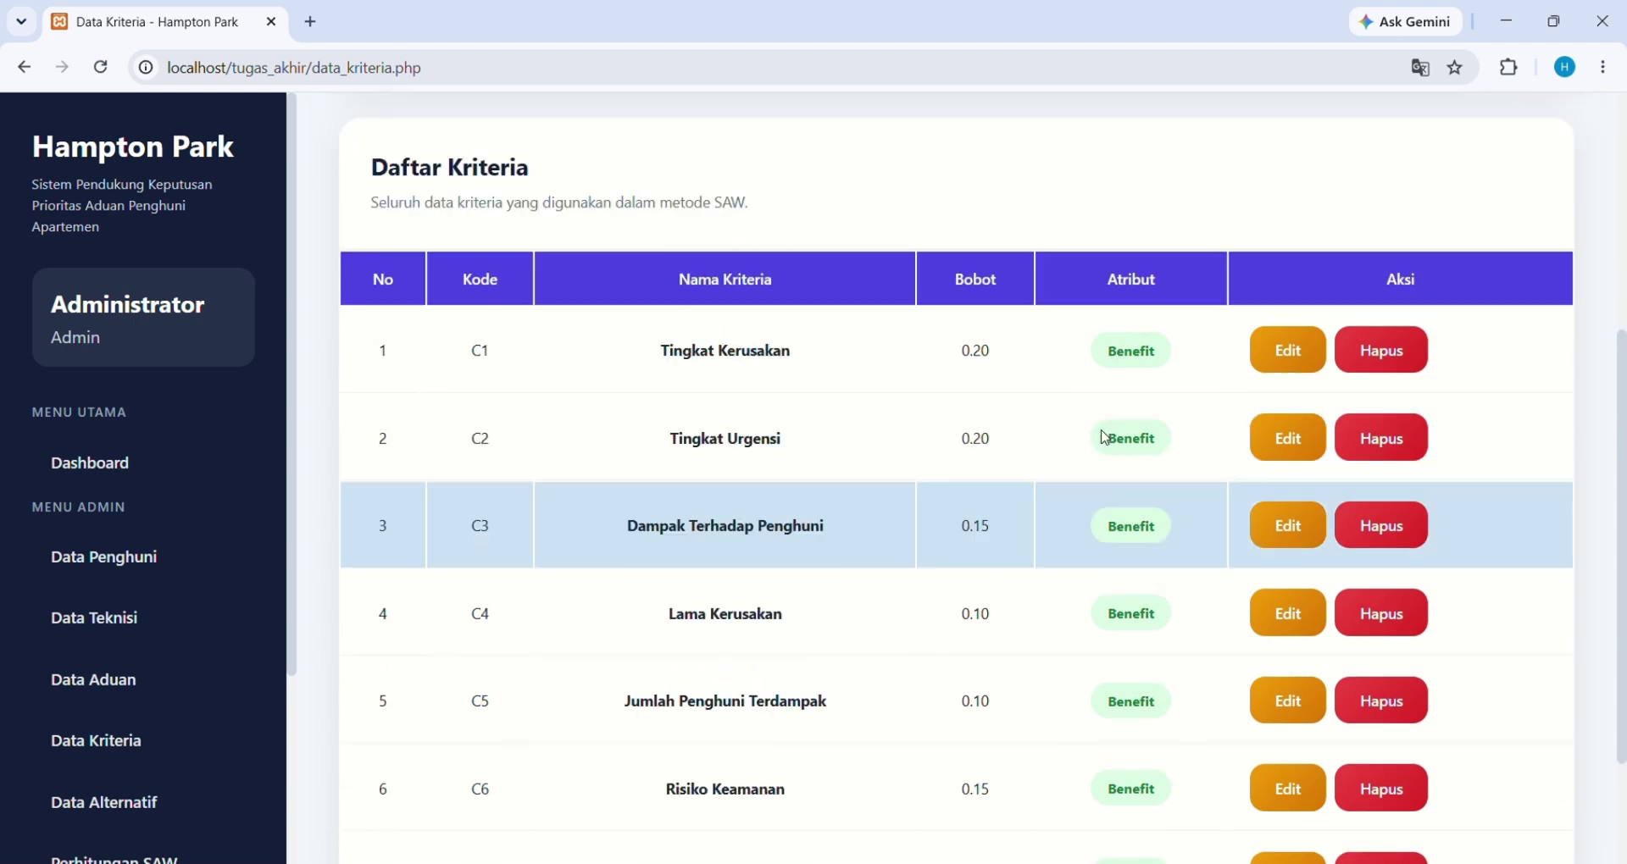
scroll(1105, 438, down, 1)
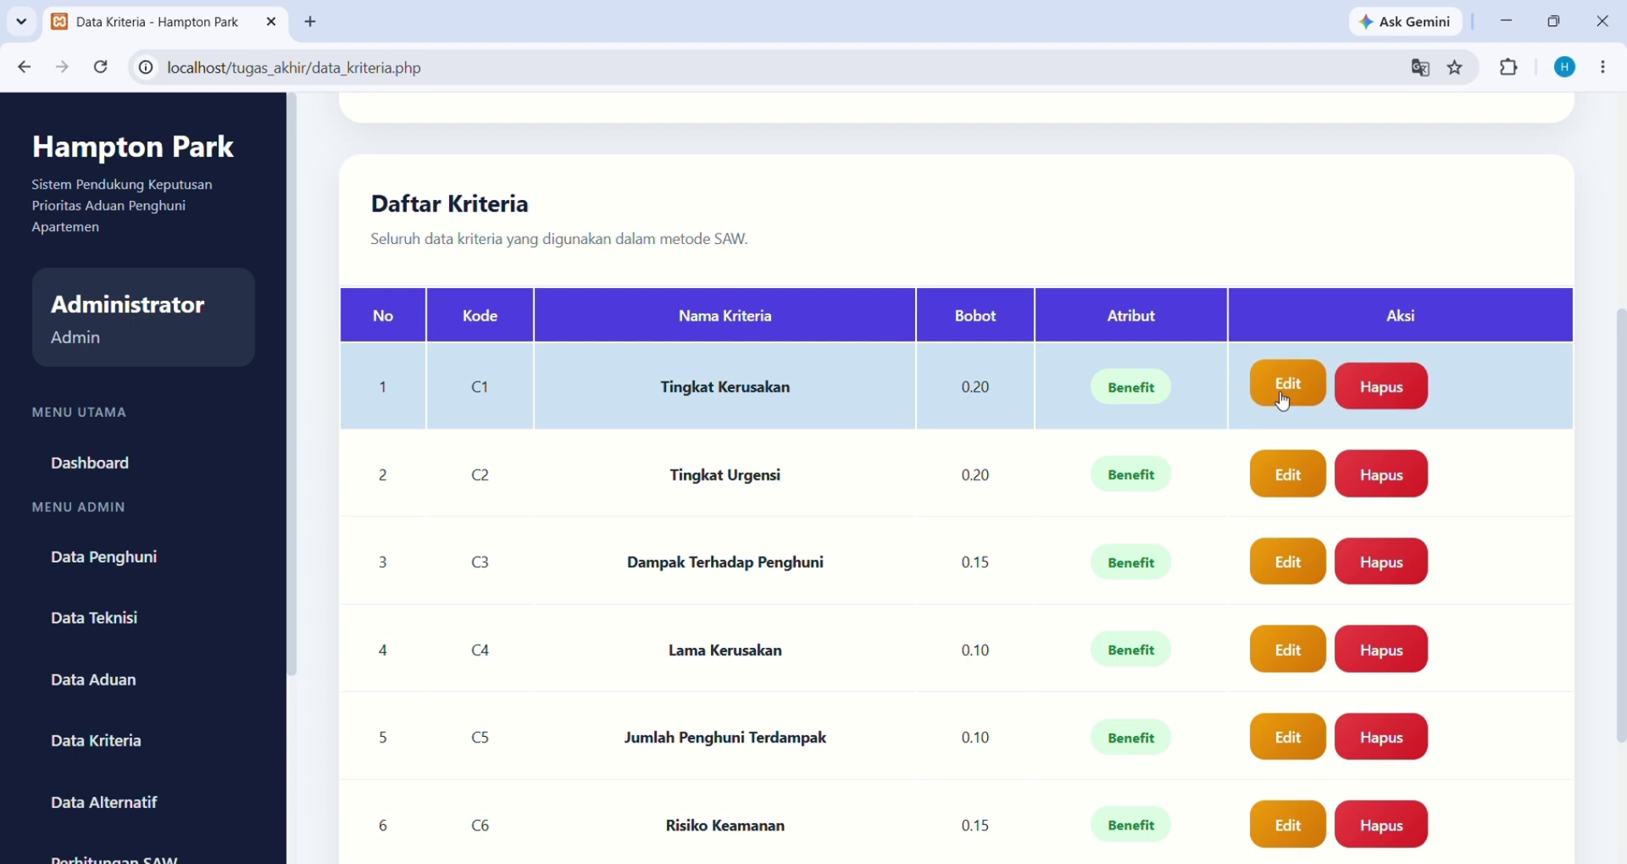
click(1283, 395)
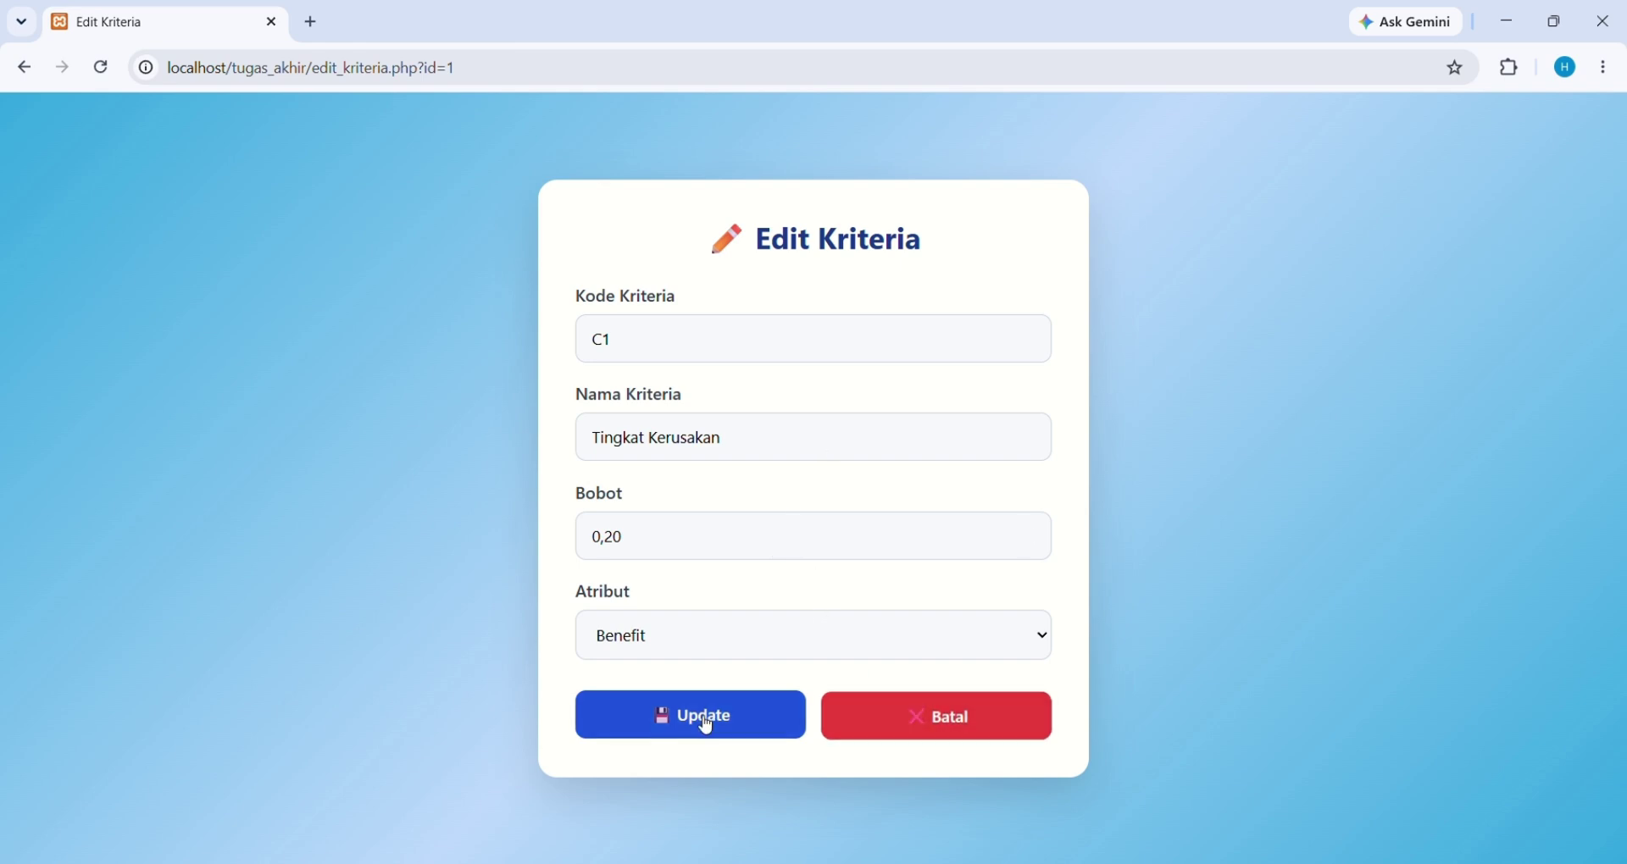
click(882, 723)
scroll(879, 720, down, 3)
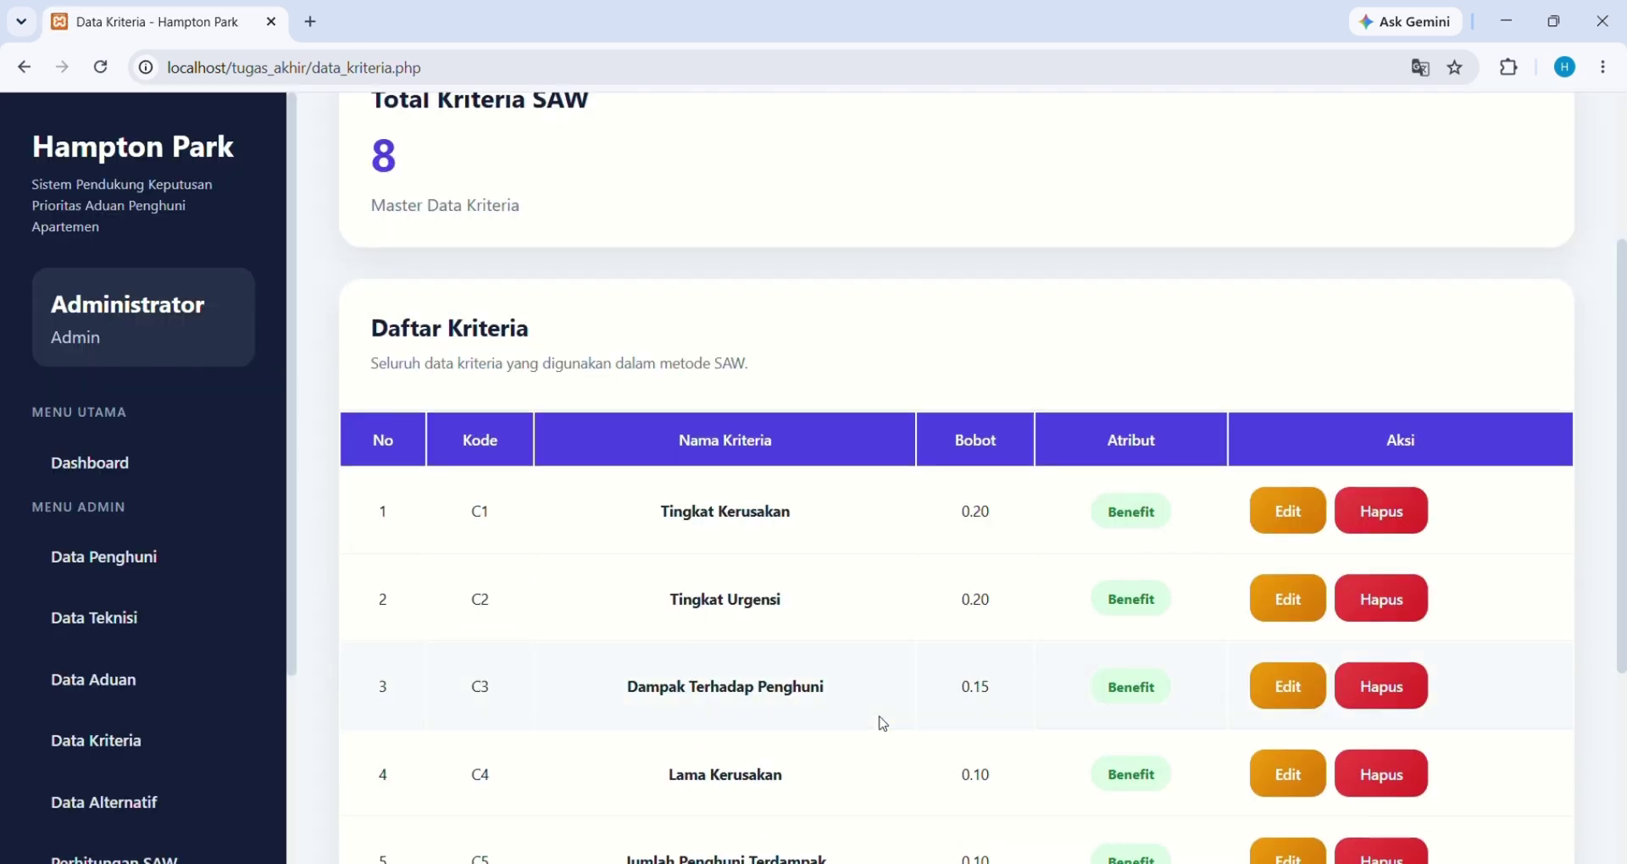
Scroll through all 58 entries in the Data Alternatif table and return to the top
click(131, 814)
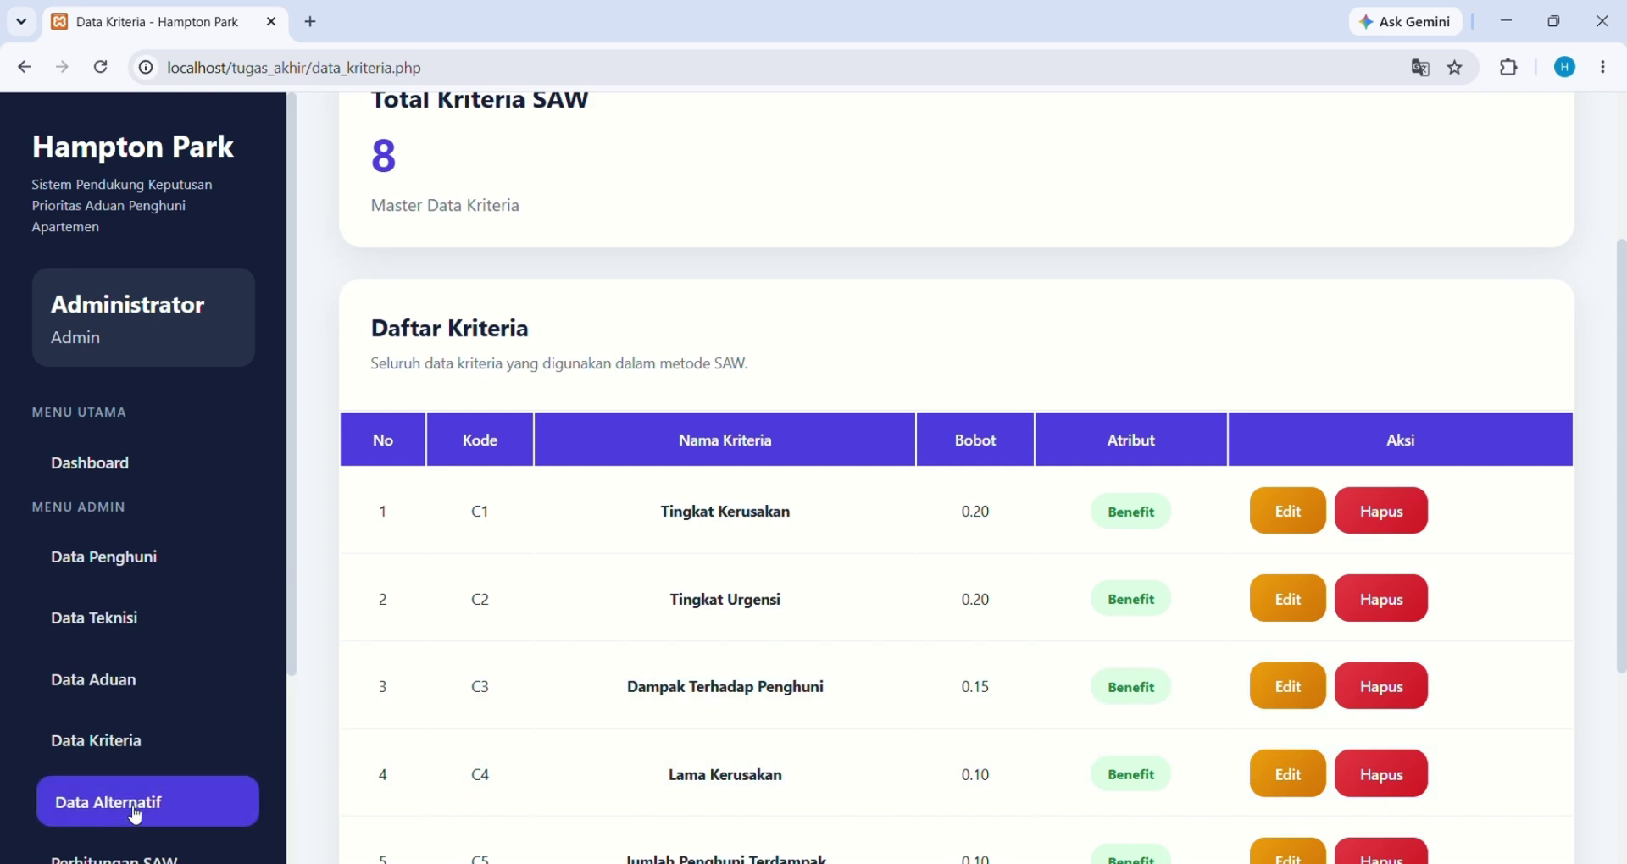
scroll(599, 691, down, 3)
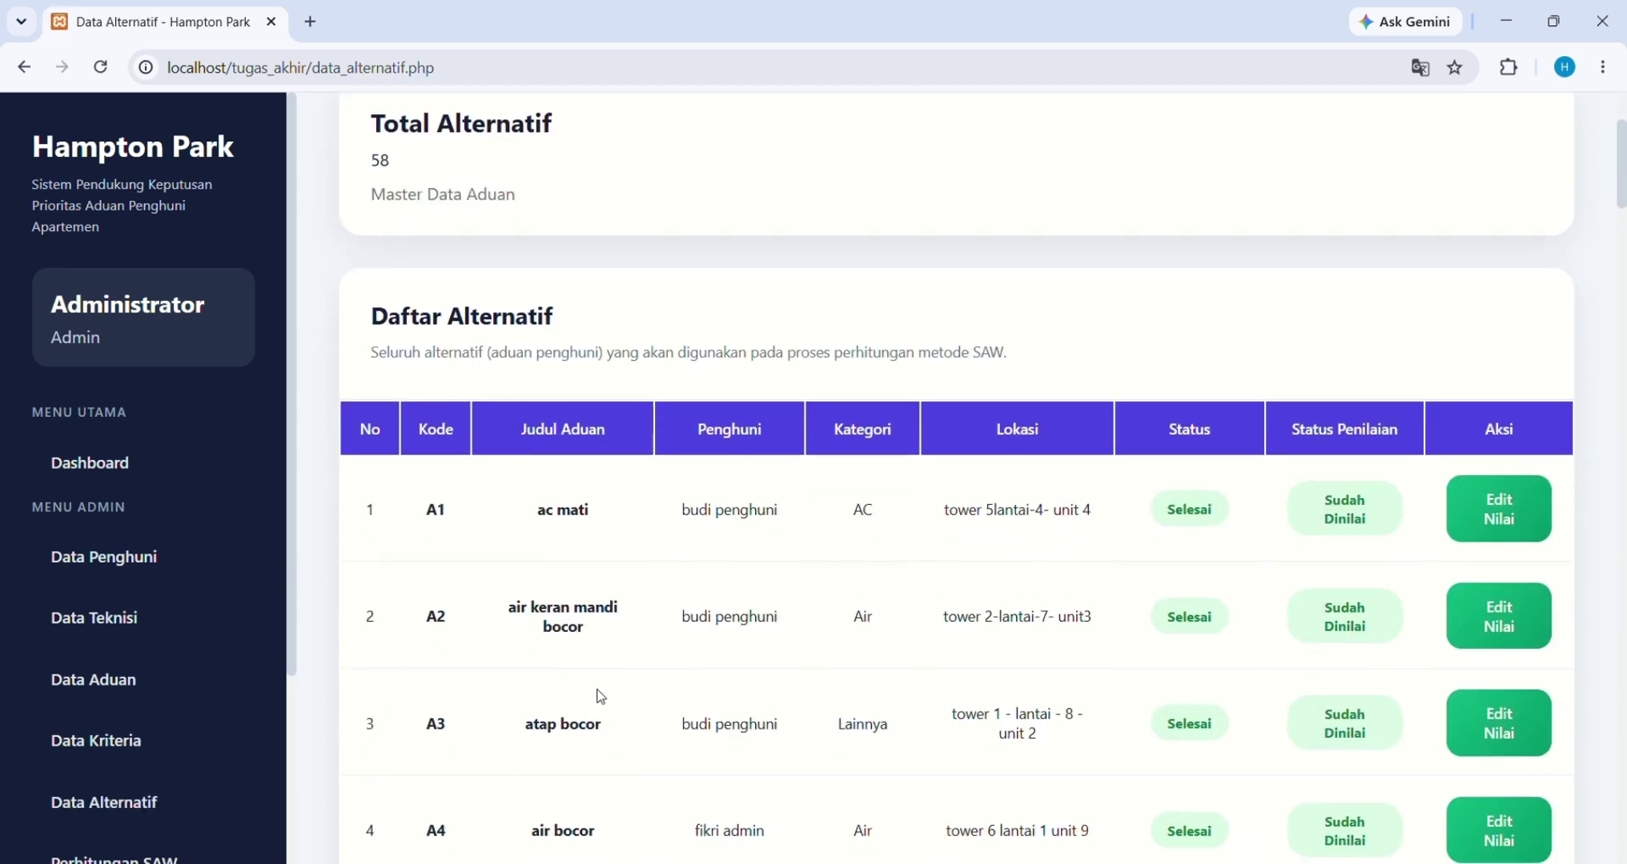
scroll(599, 695, down, 3)
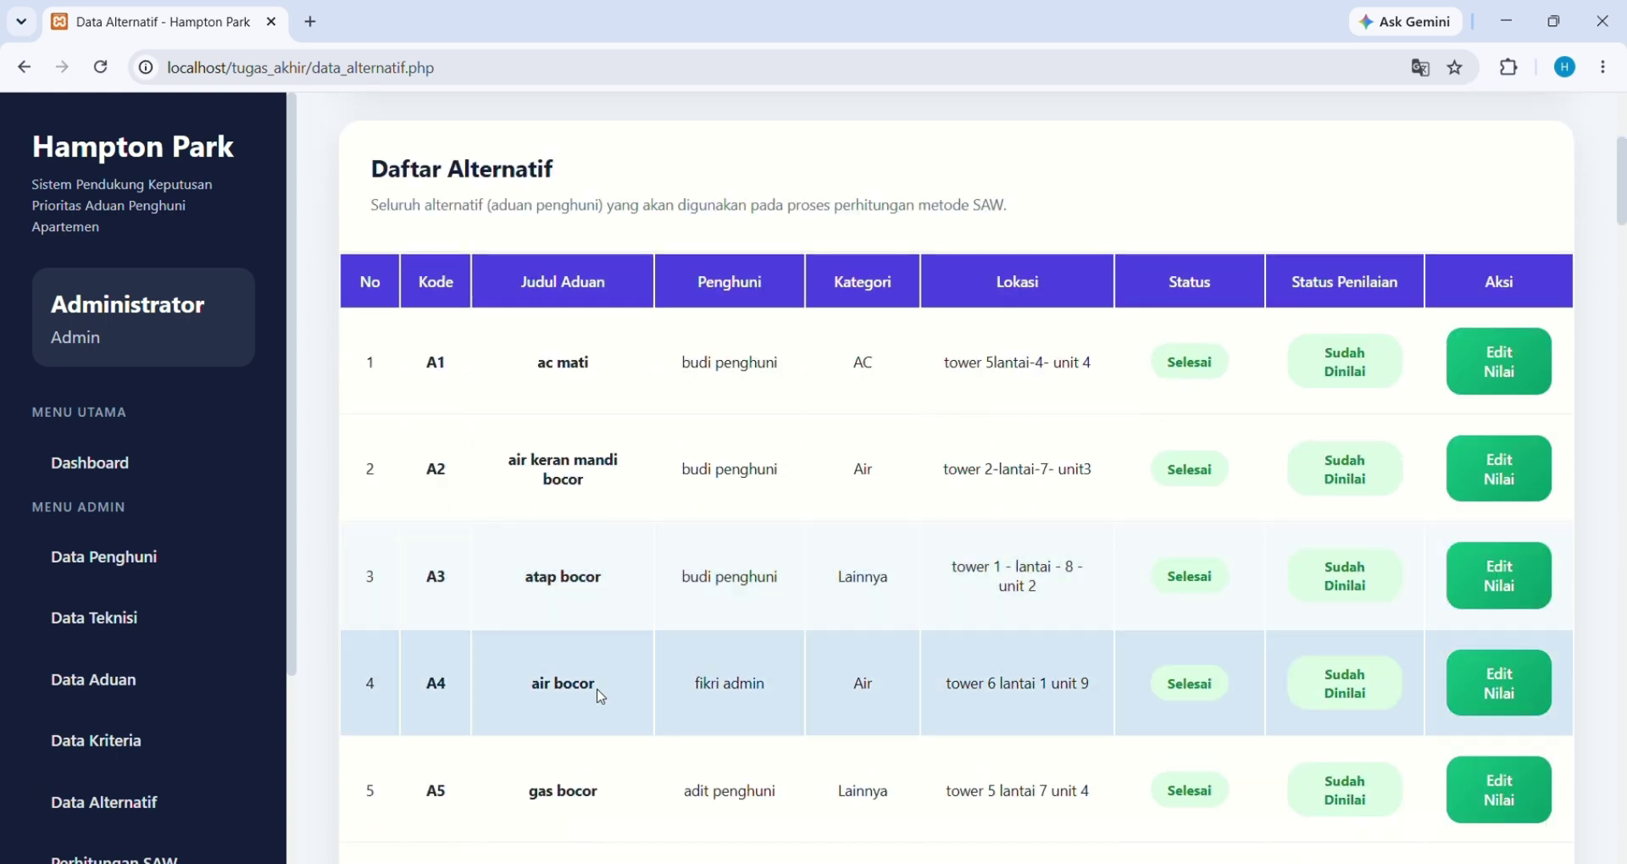
scroll(599, 696, down, 11)
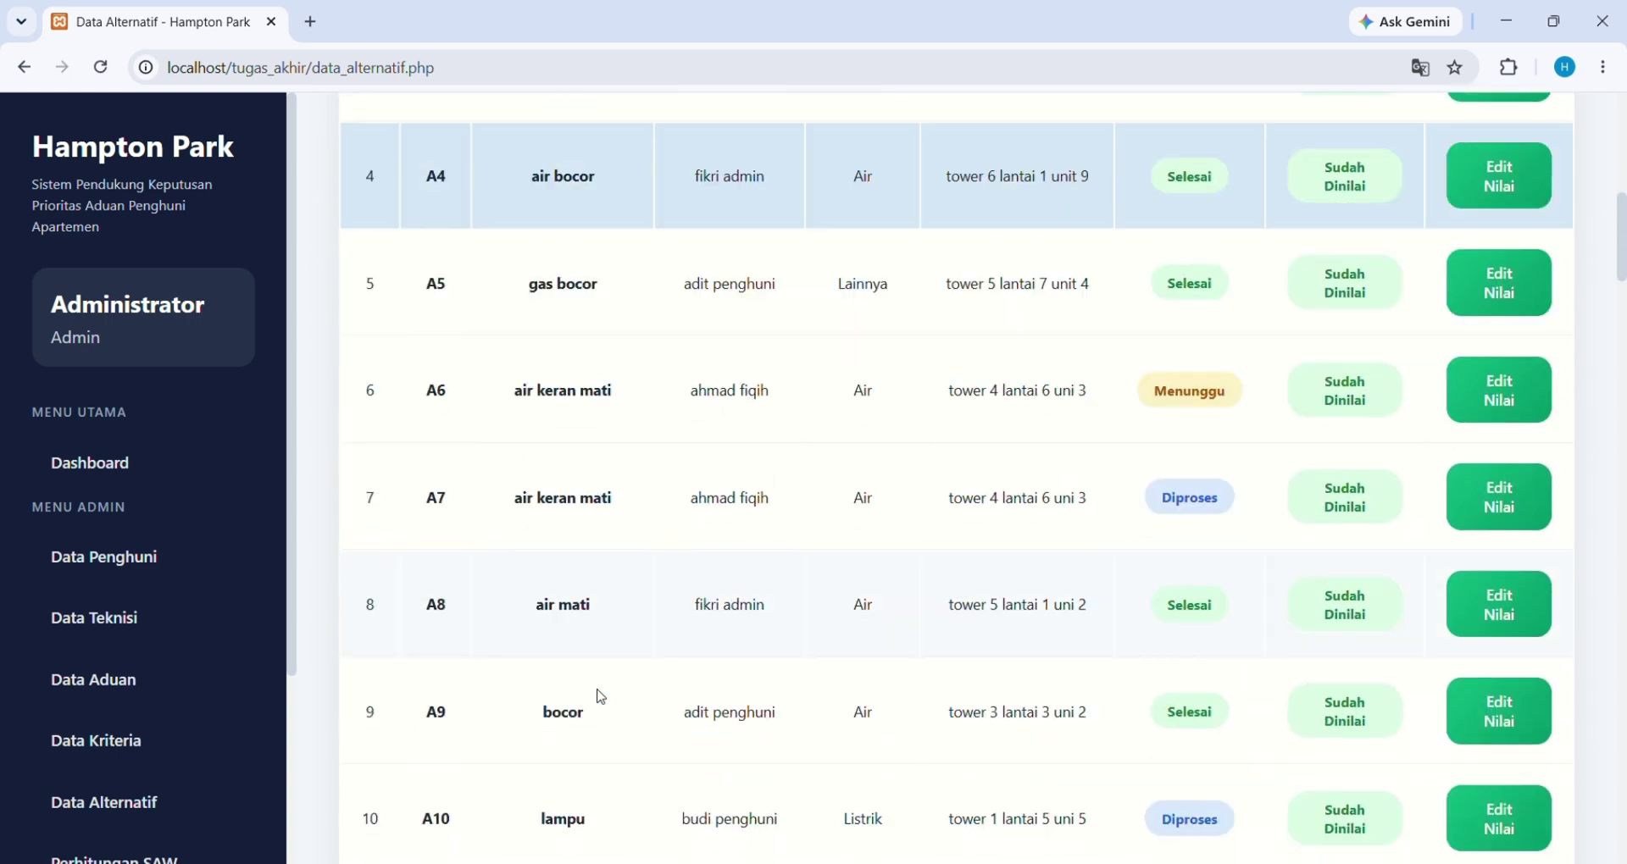
scroll(605, 696, up, 2)
scroll(603, 697, down, 3)
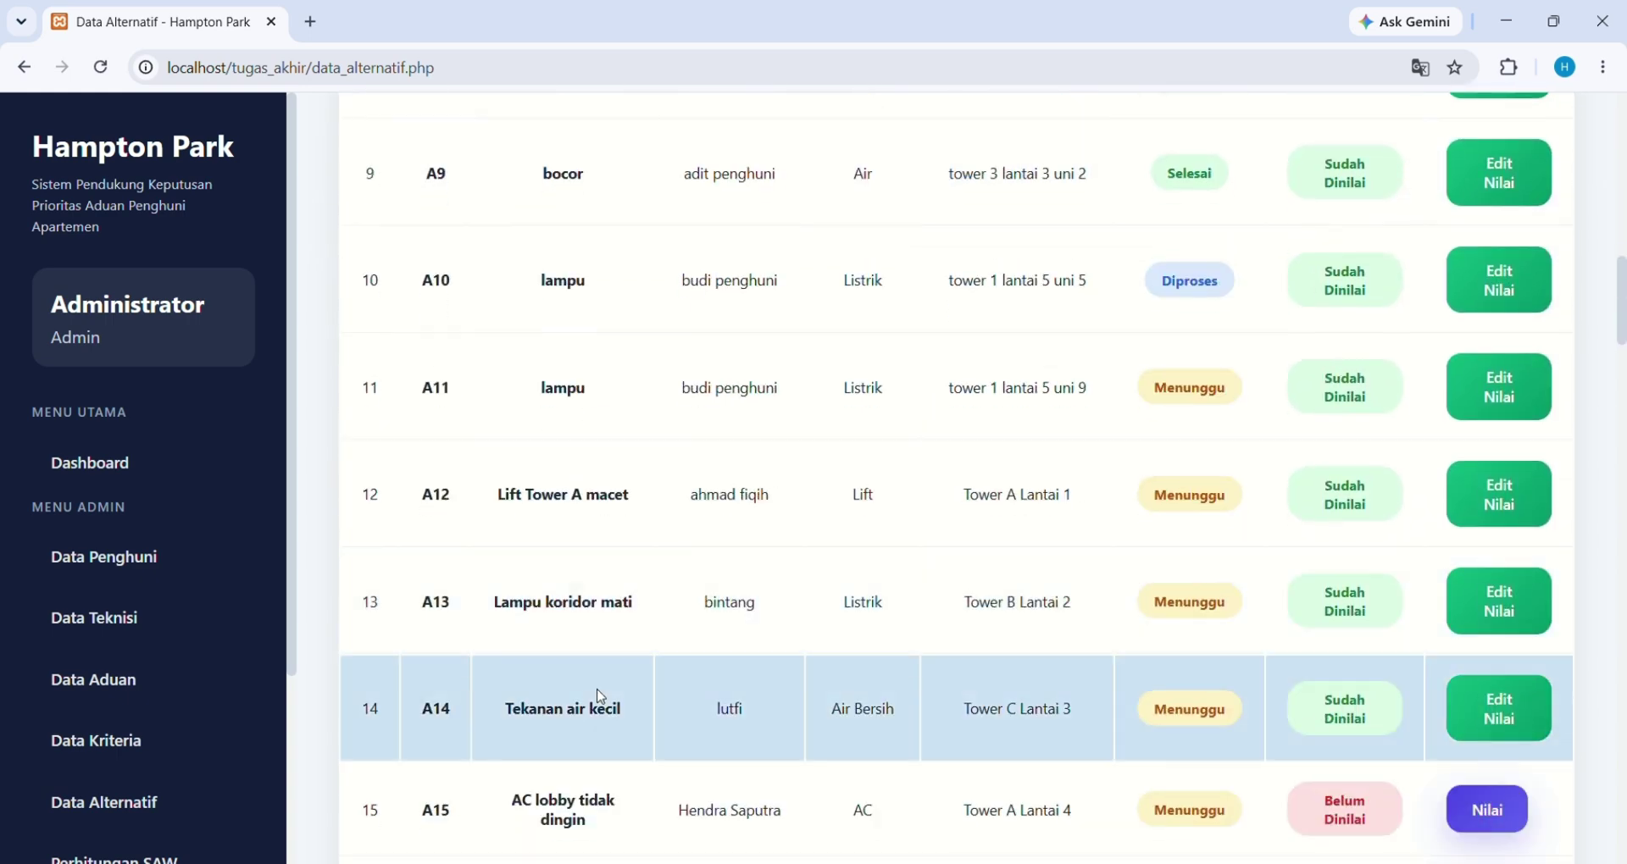
scroll(601, 697, up, 3)
scroll(600, 696, up, 10)
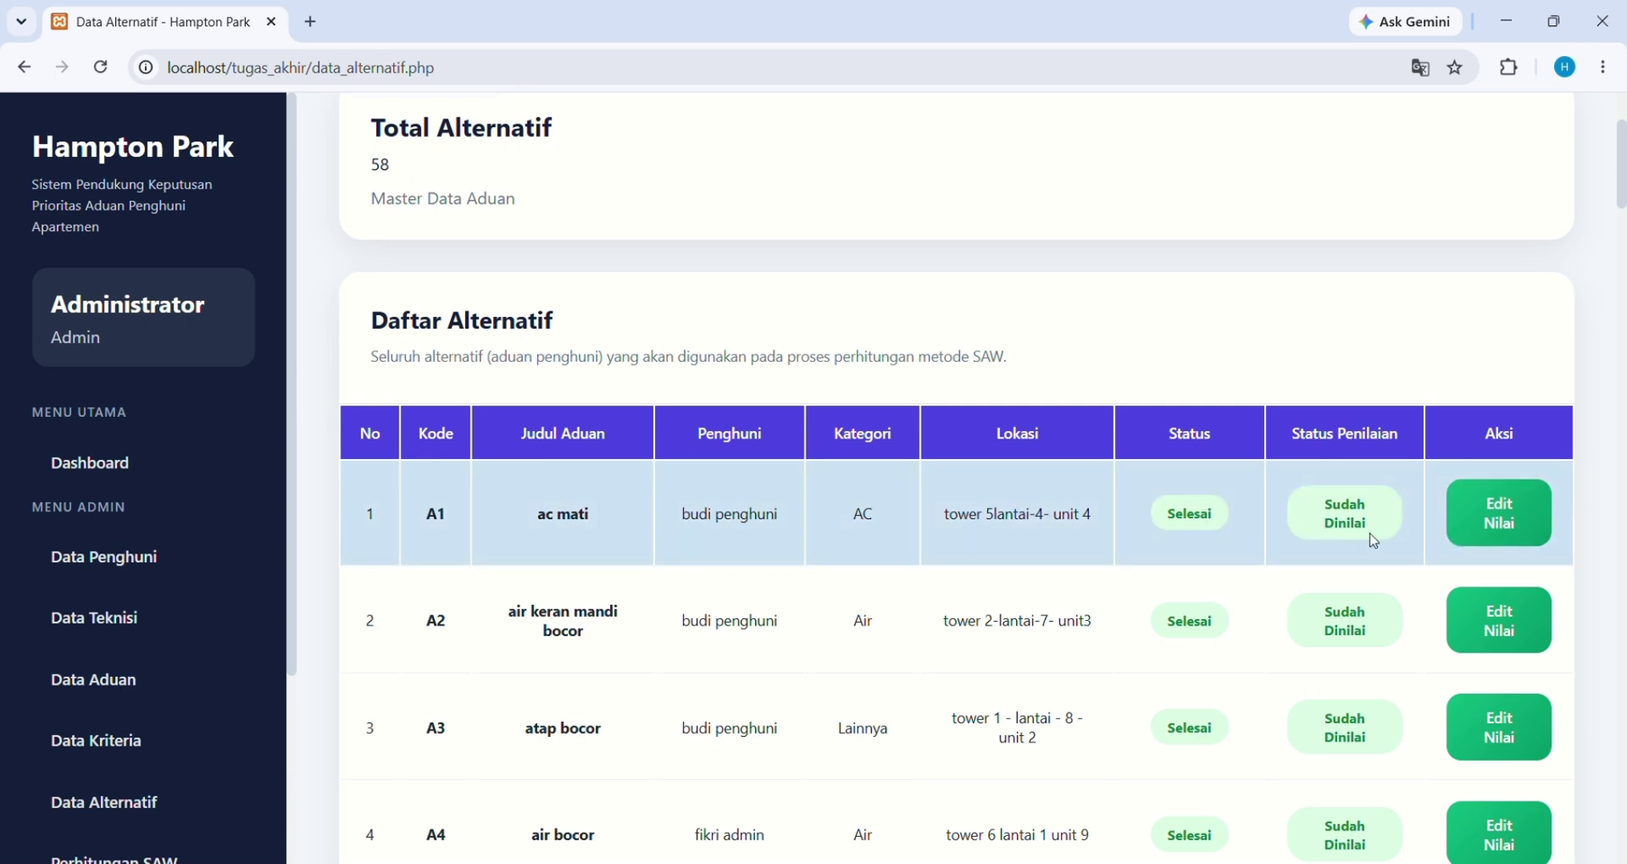
Review alternative A1 'ac mati' C1 and C2 ratings, then save its assessment
click(1485, 509)
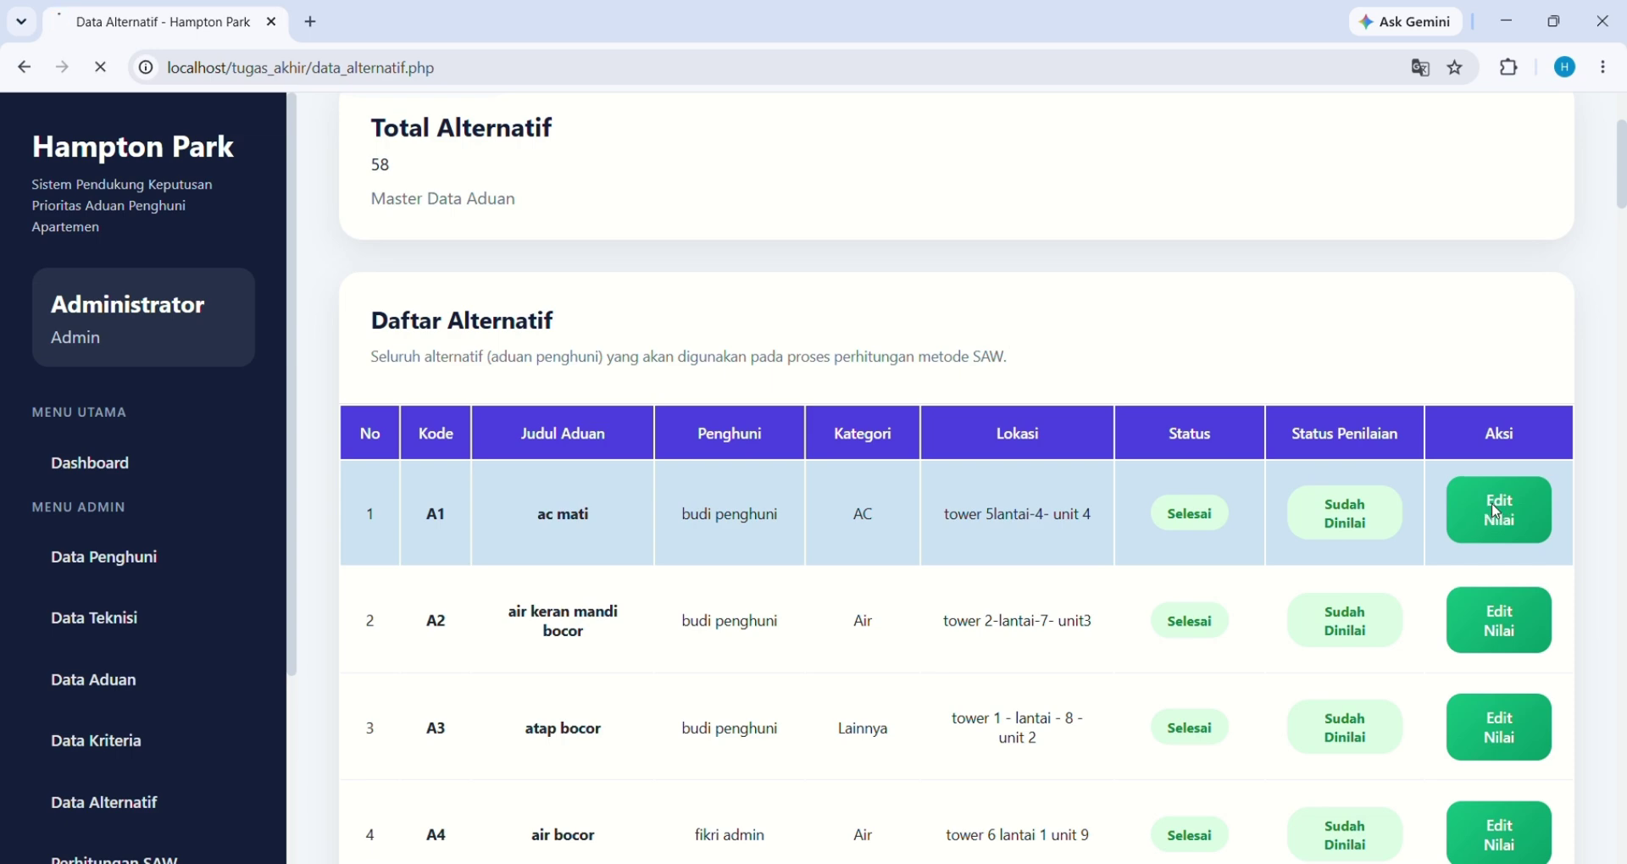
scroll(964, 650, down, 2)
scroll(966, 650, down, 3)
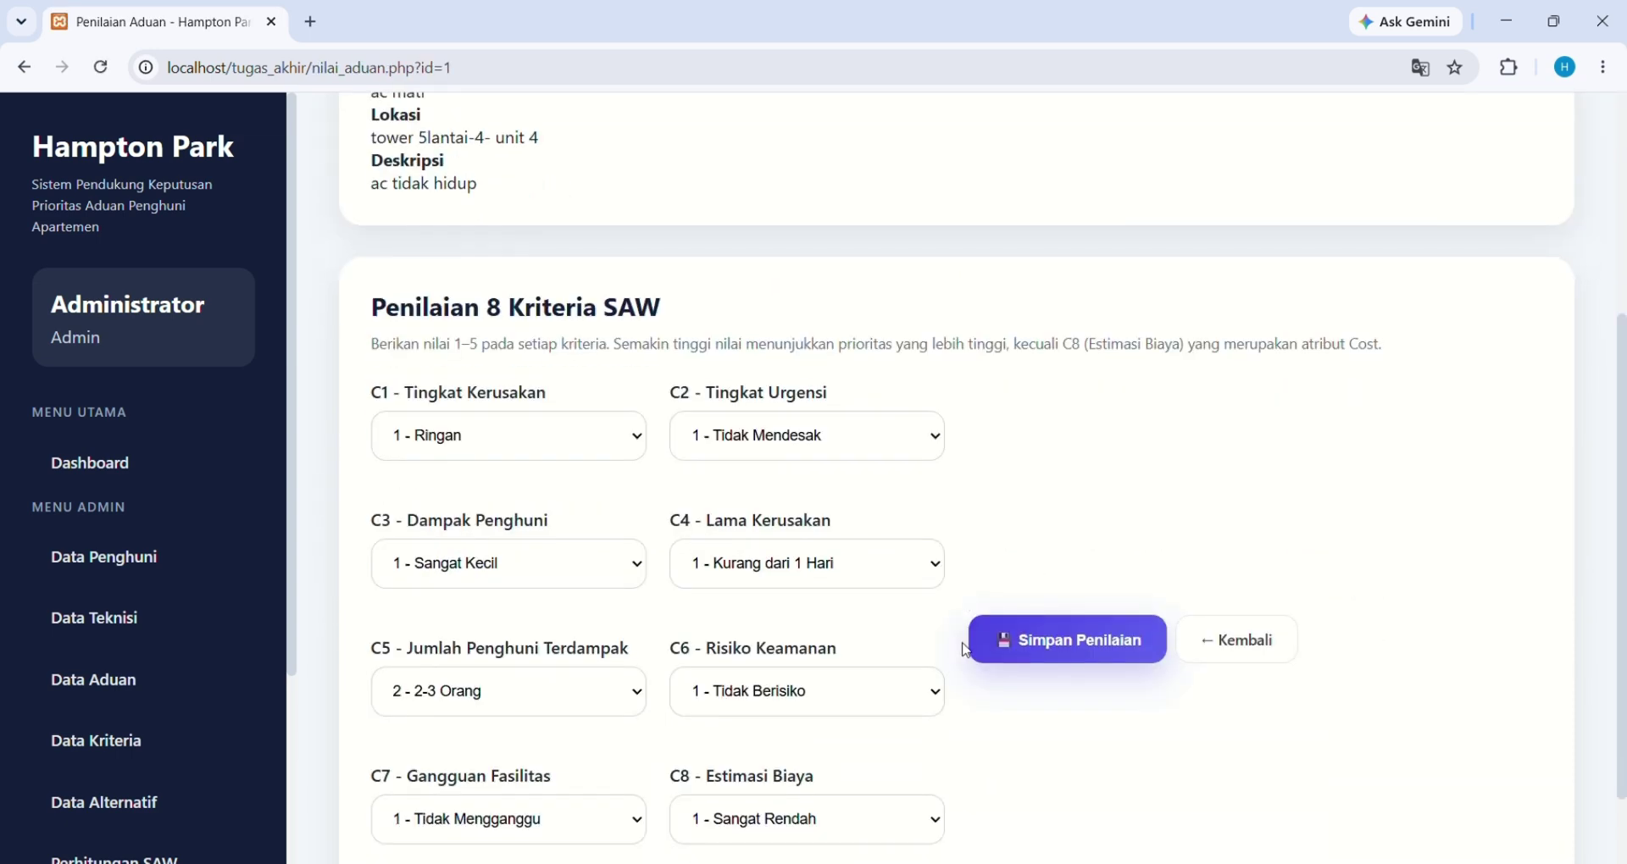
scroll(965, 650, down, 1)
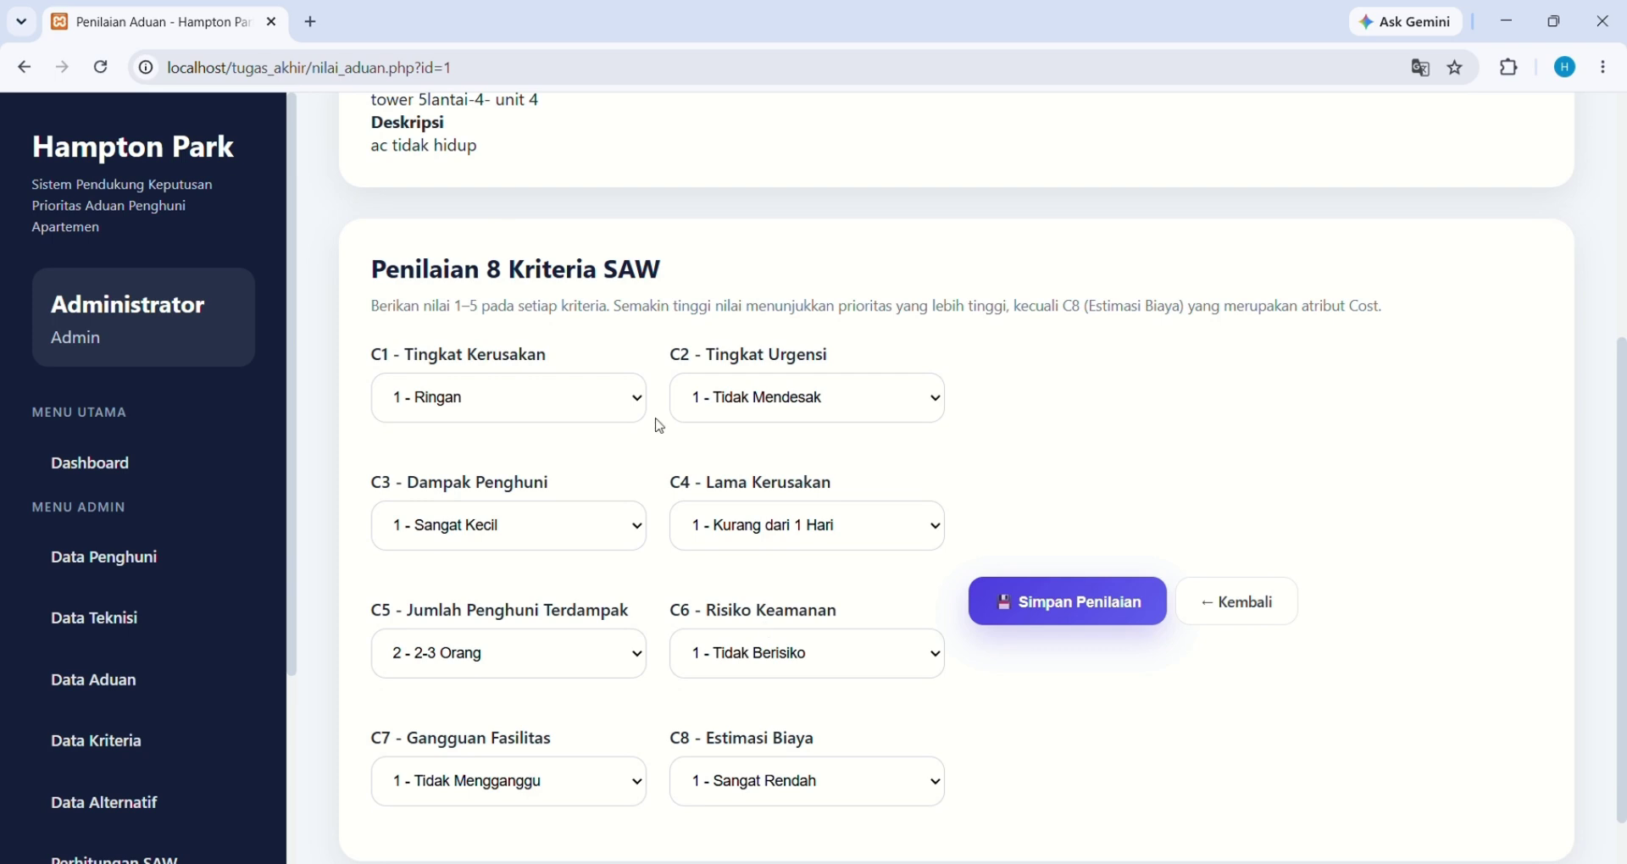
click(595, 417)
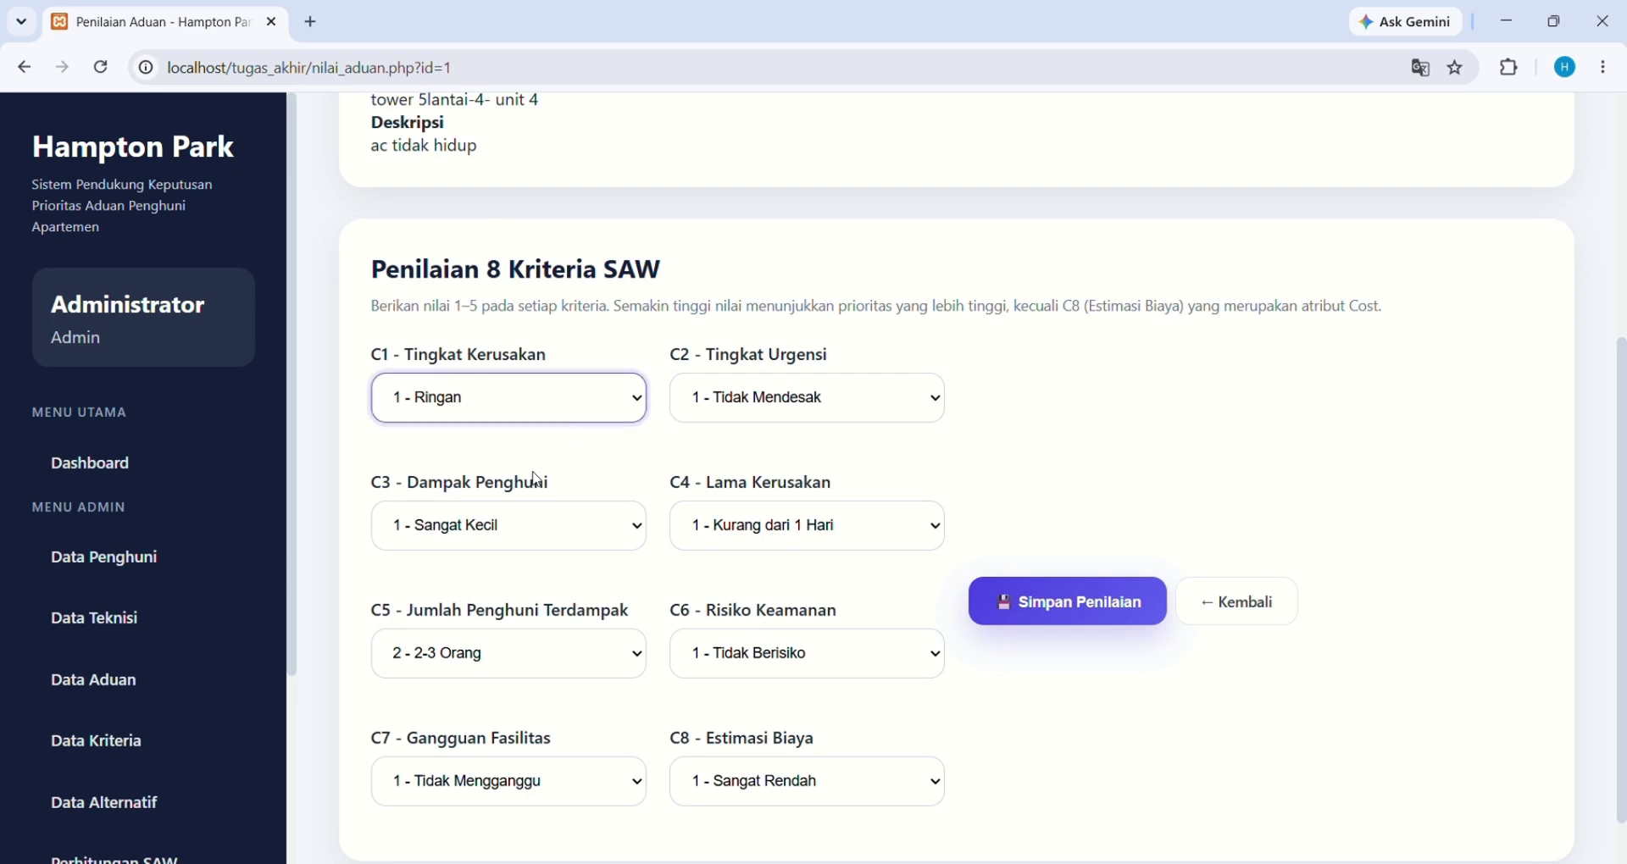
click(797, 410)
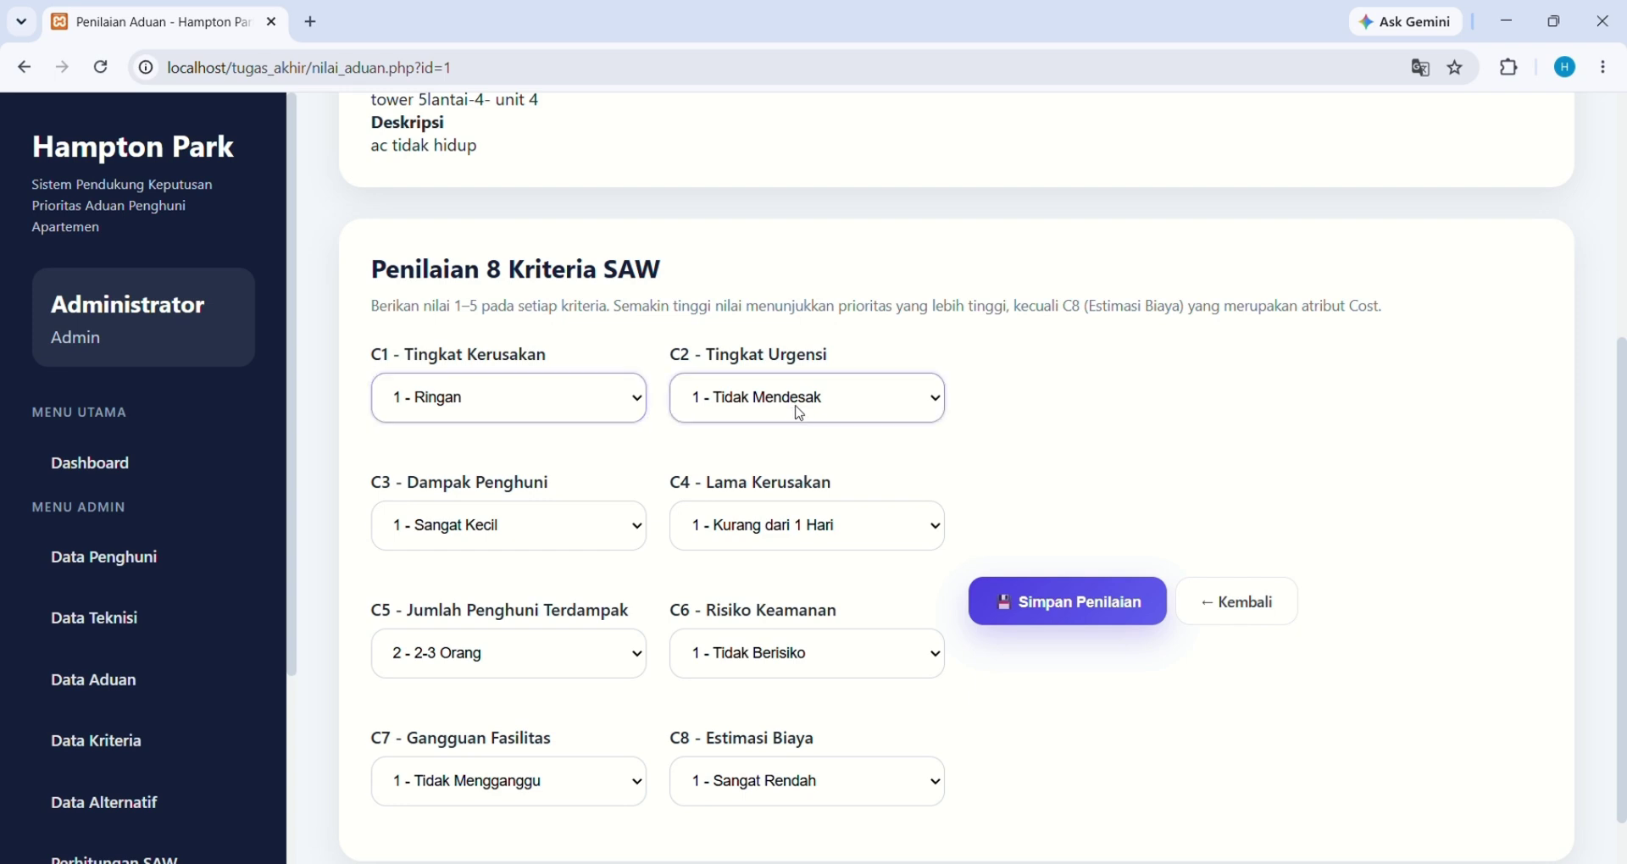
scroll(783, 477, up, 3)
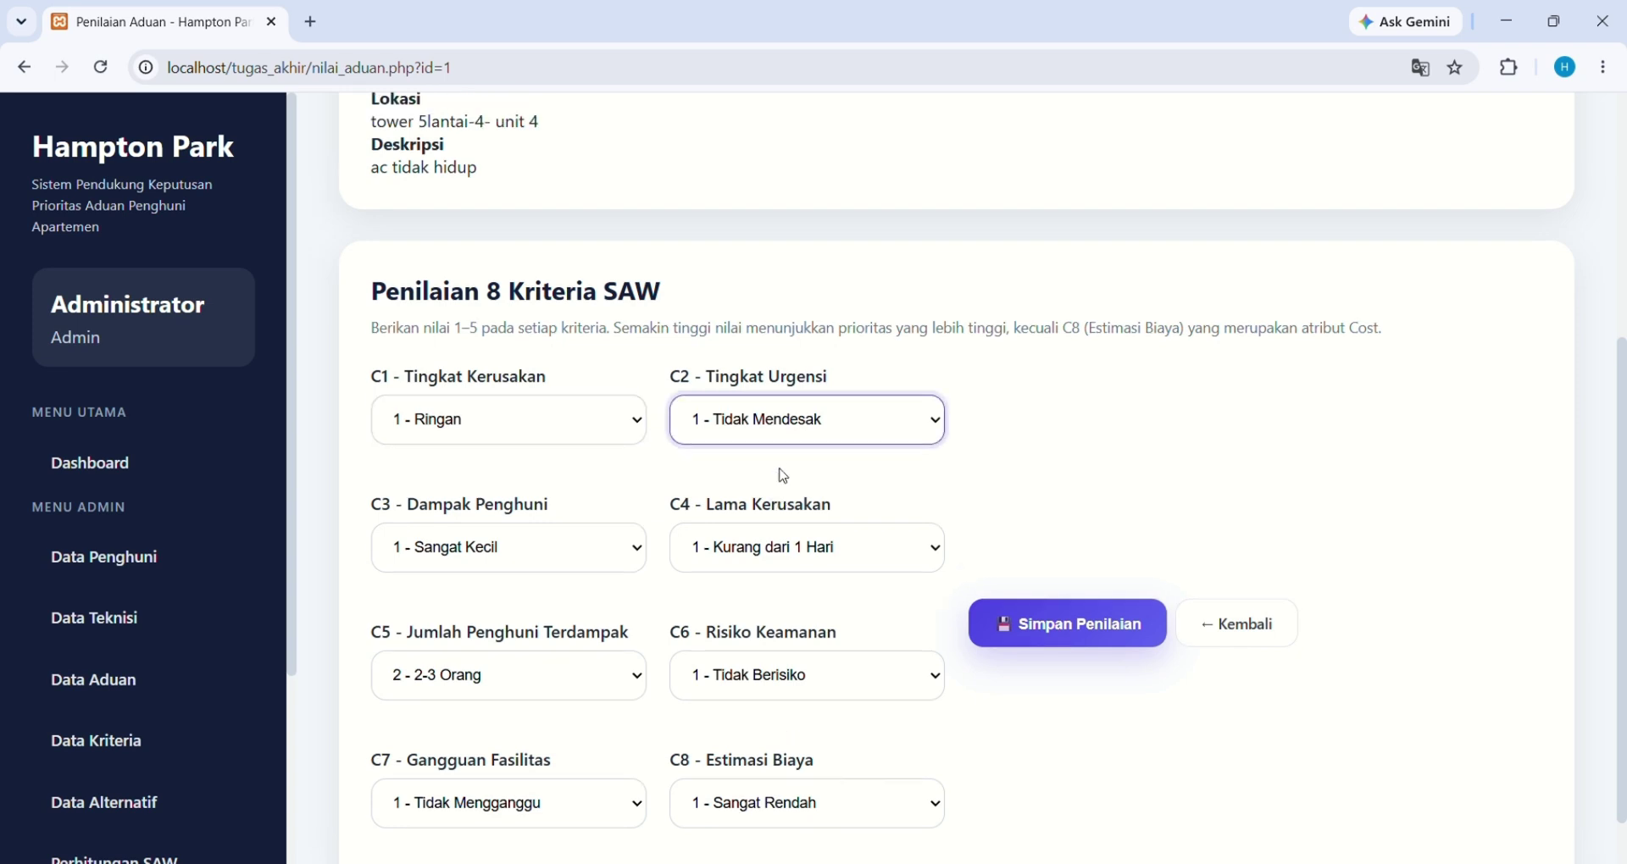
scroll(783, 476, down, 2)
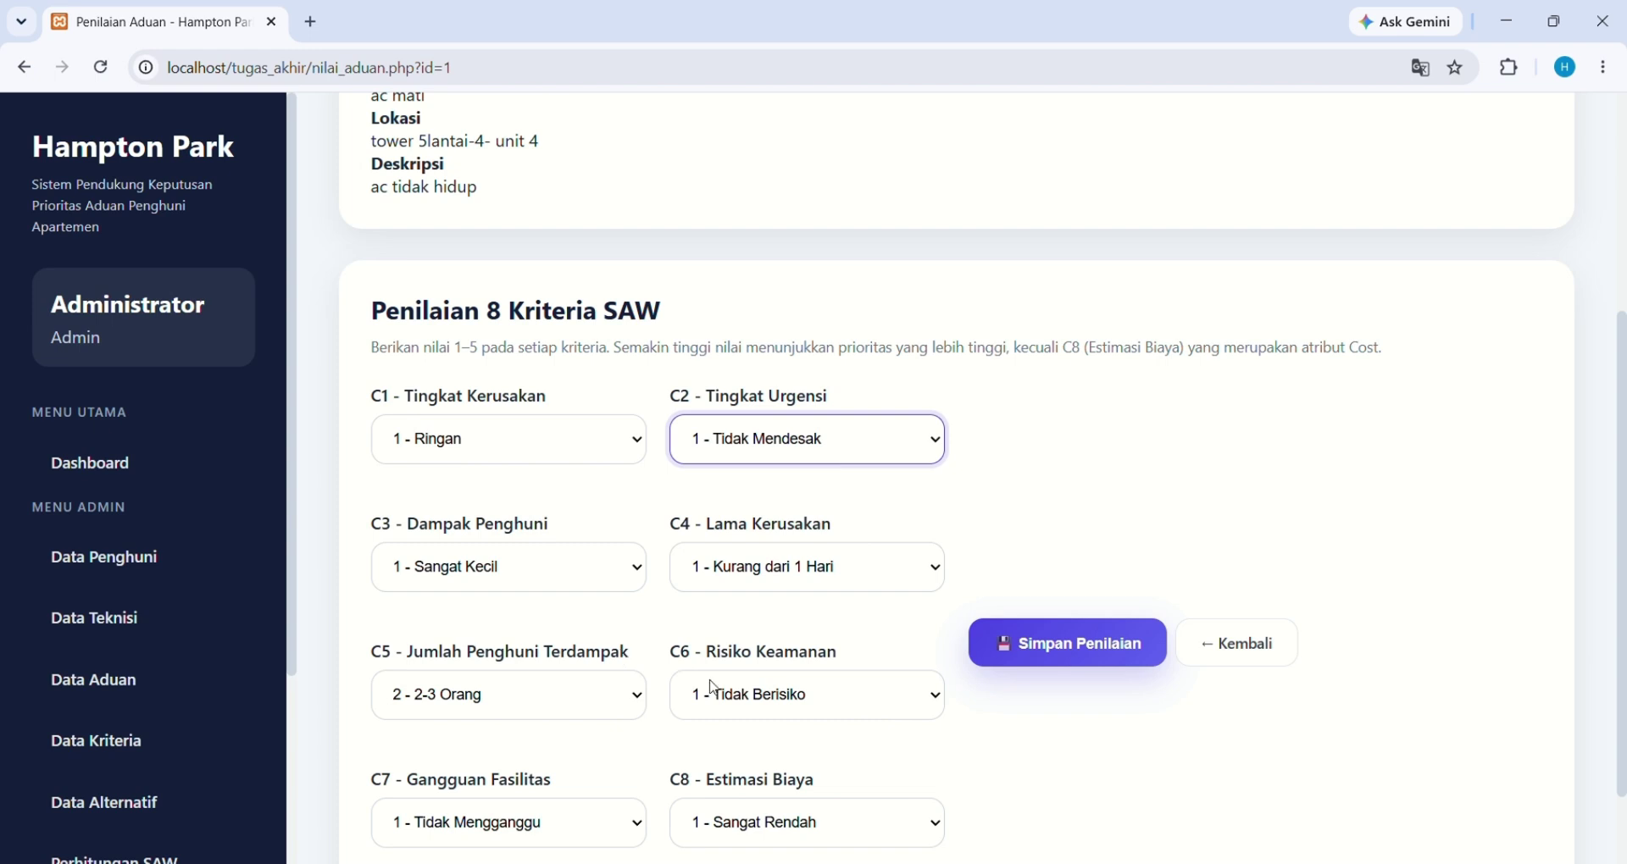
scroll(713, 688, down, 1)
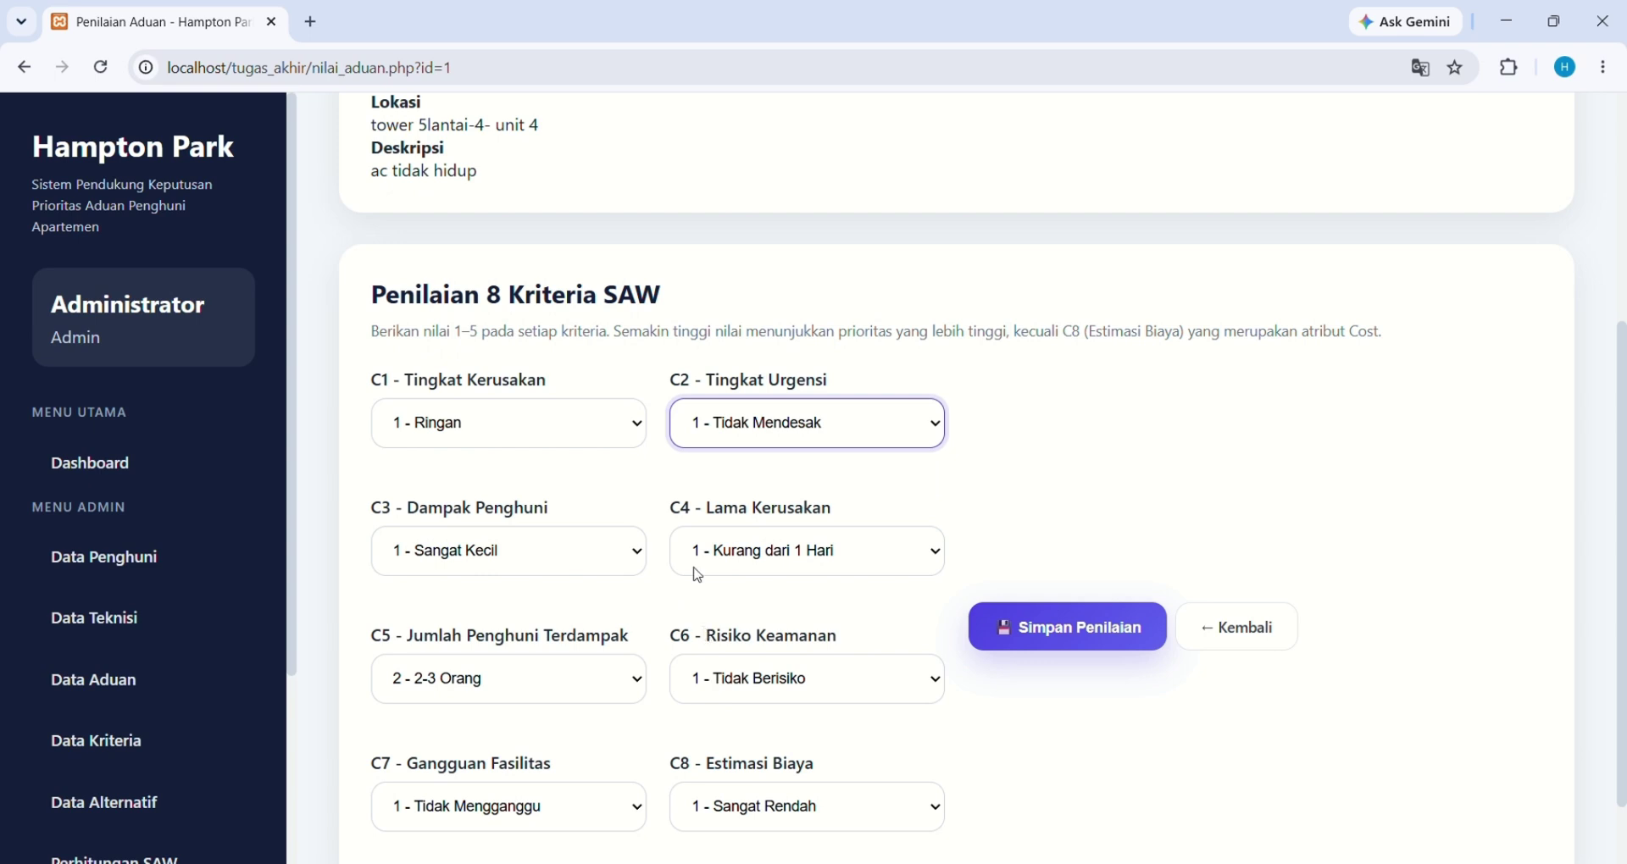
click(585, 424)
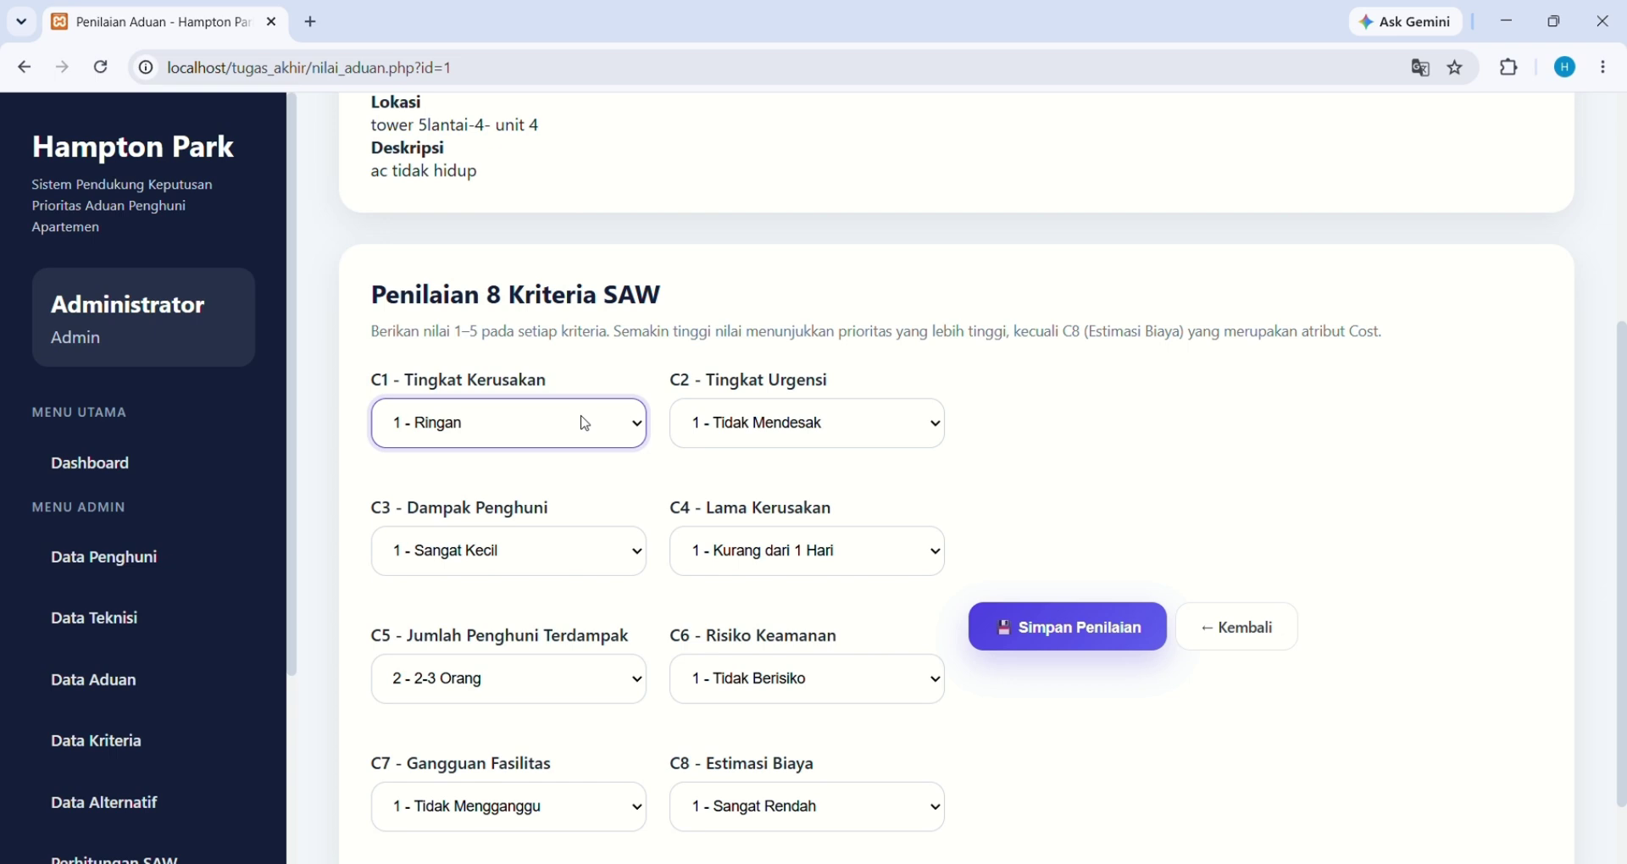
click(1147, 628)
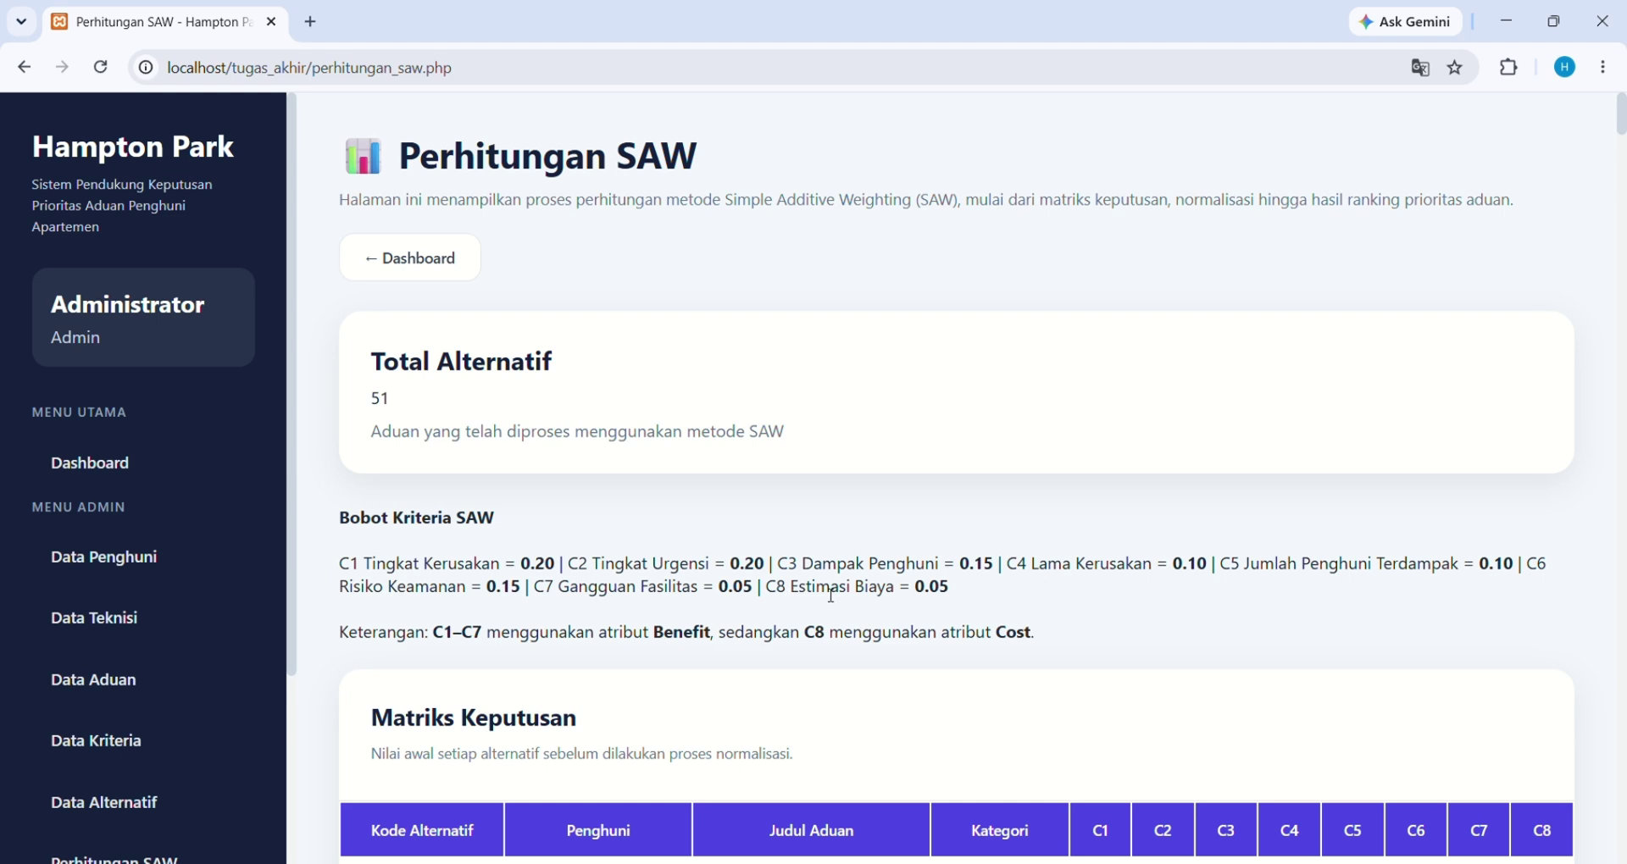
Scroll through the Matriks Keputusan table down to the Matriks Normalisasi table
scroll(861, 596, down, 3)
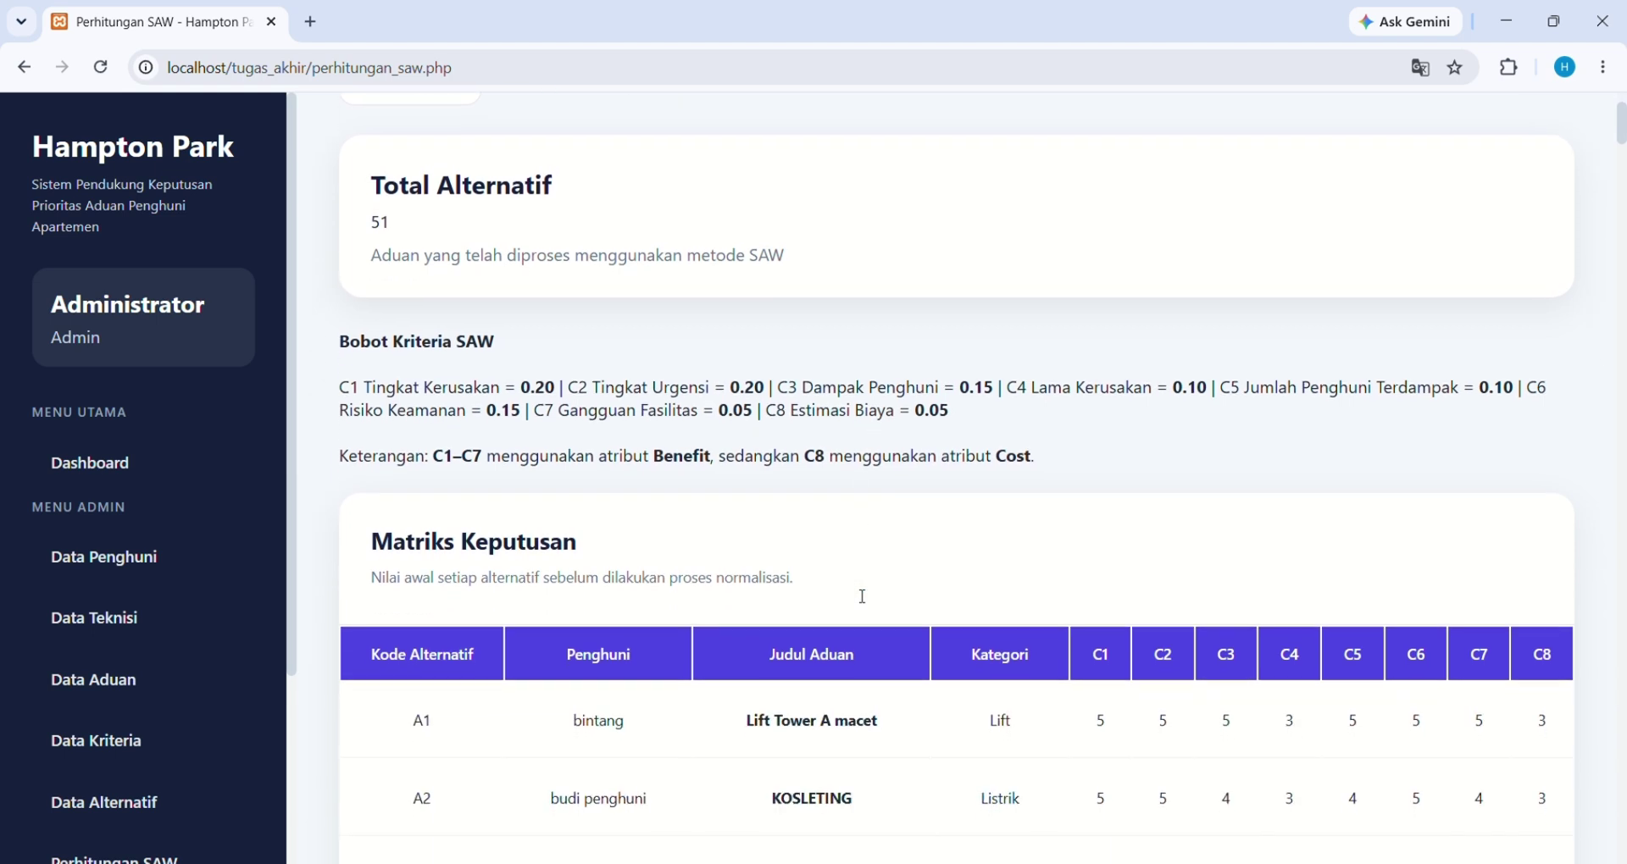
scroll(858, 595, down, 1)
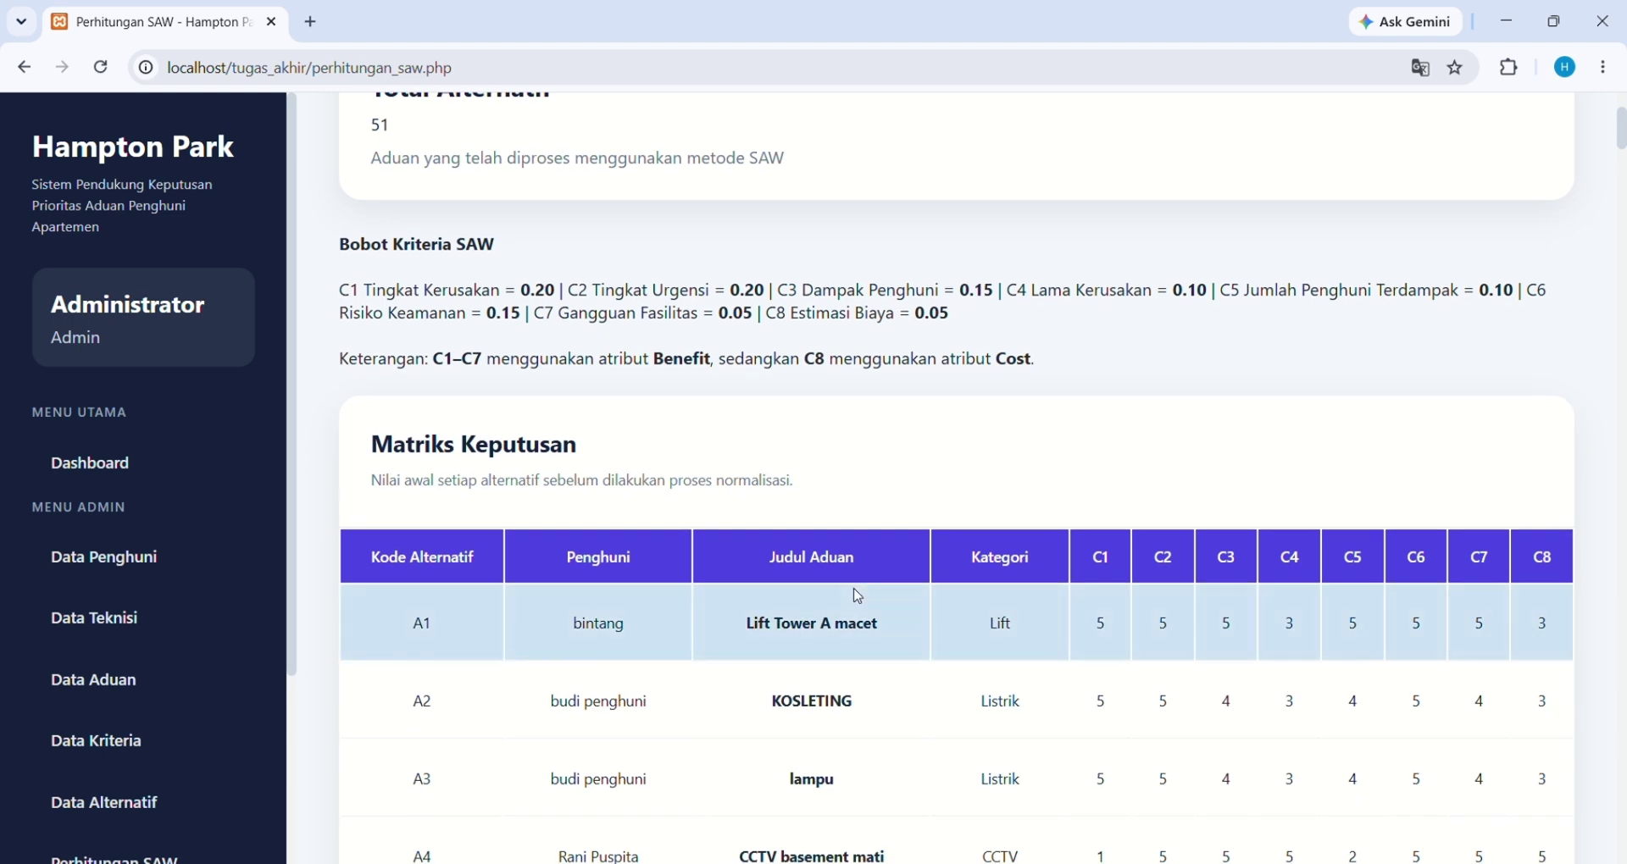
scroll(858, 596, down, 1)
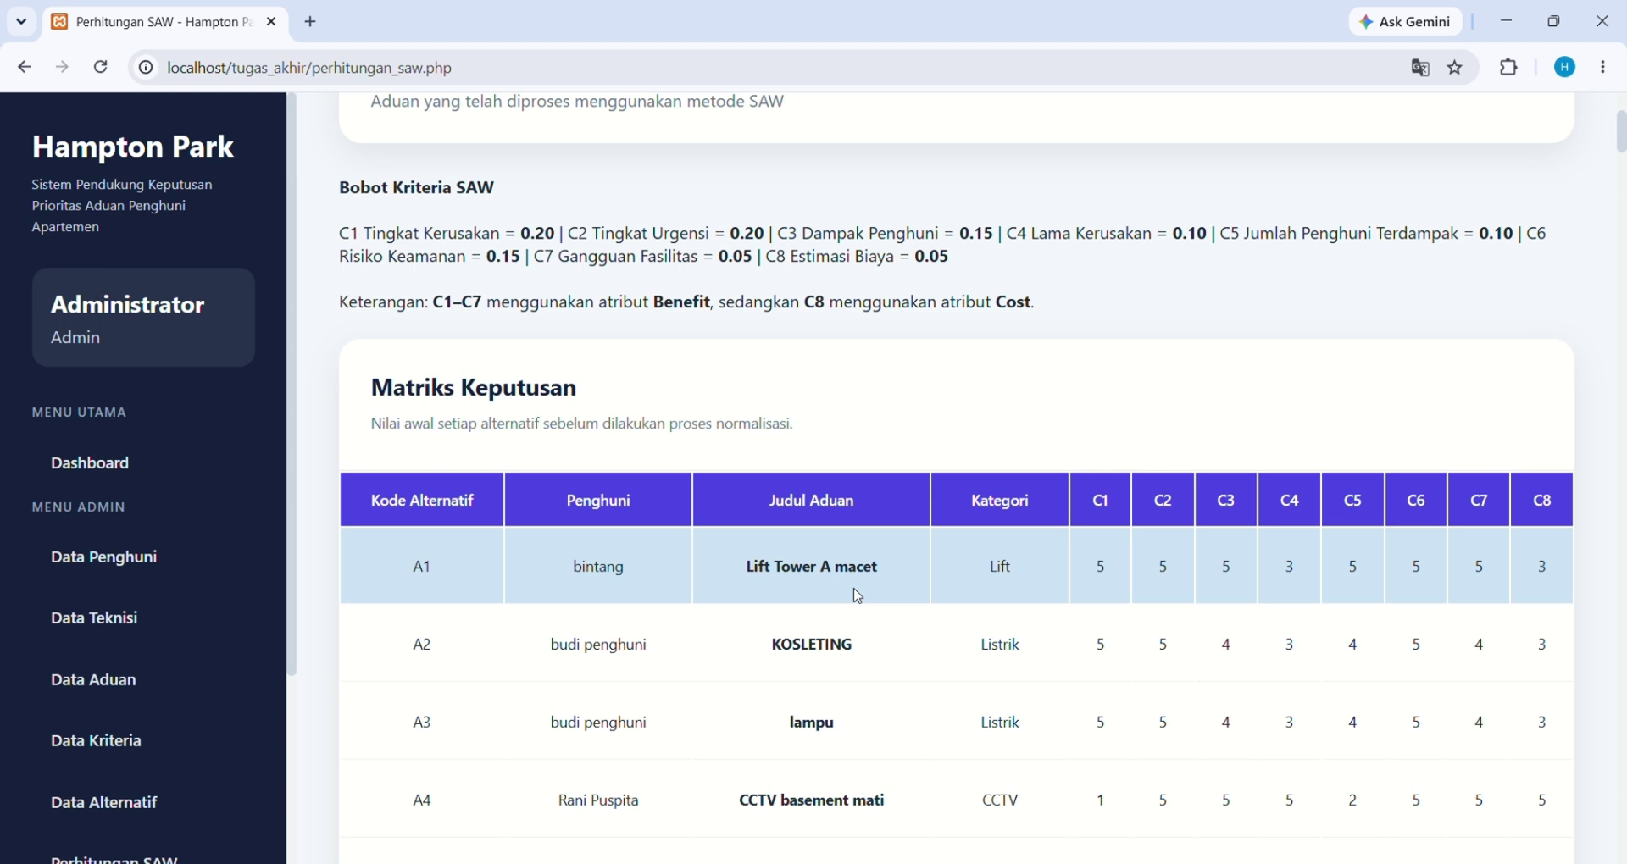
scroll(858, 596, down, 1)
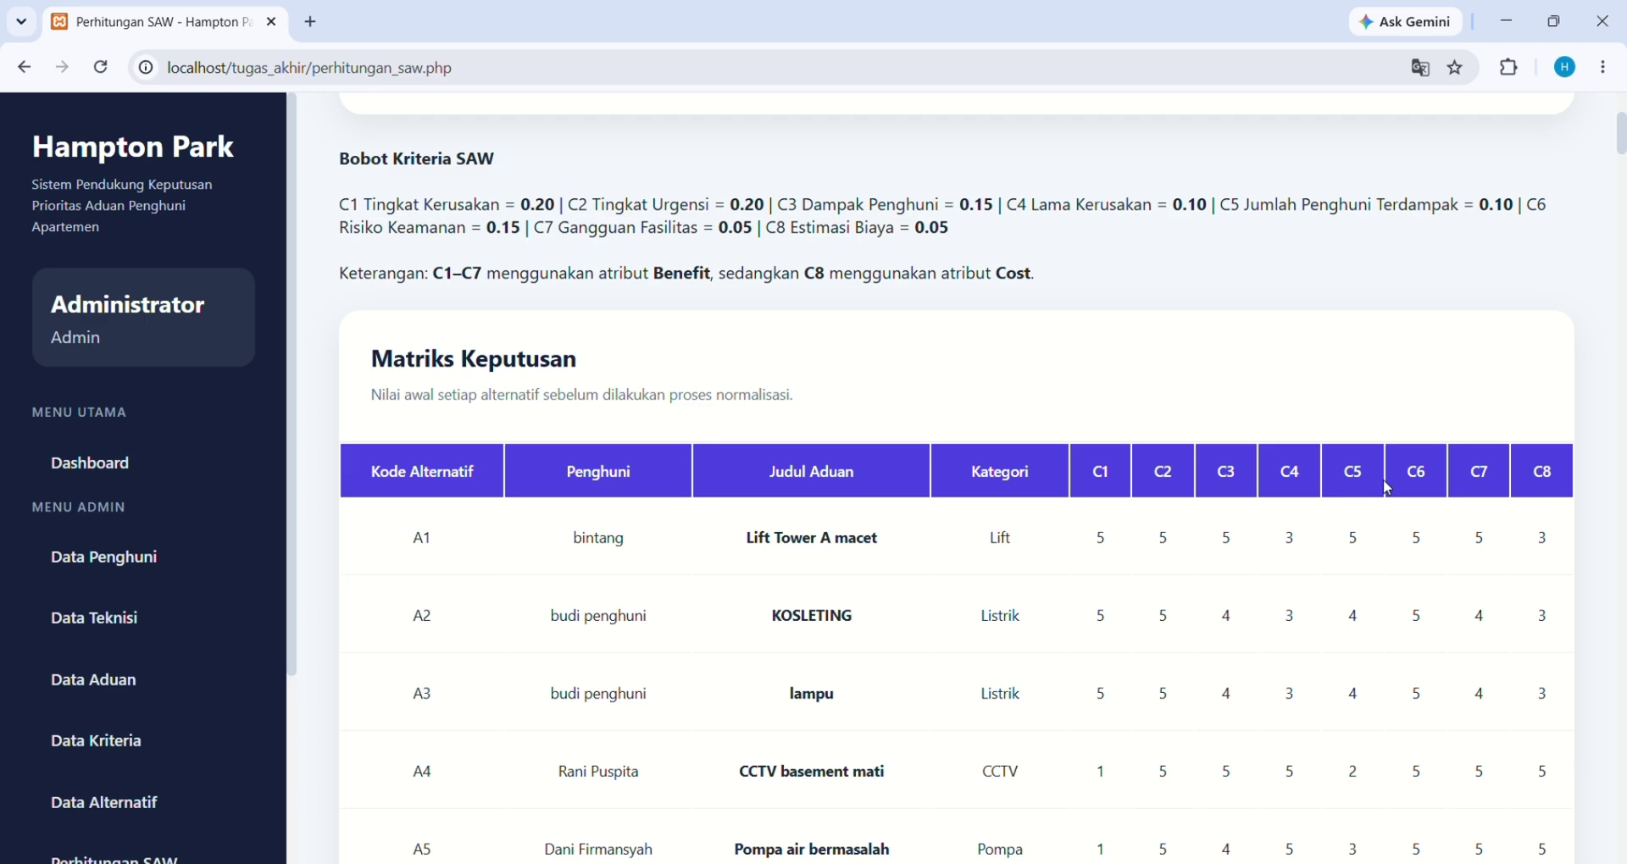
scroll(1387, 488, down, 15)
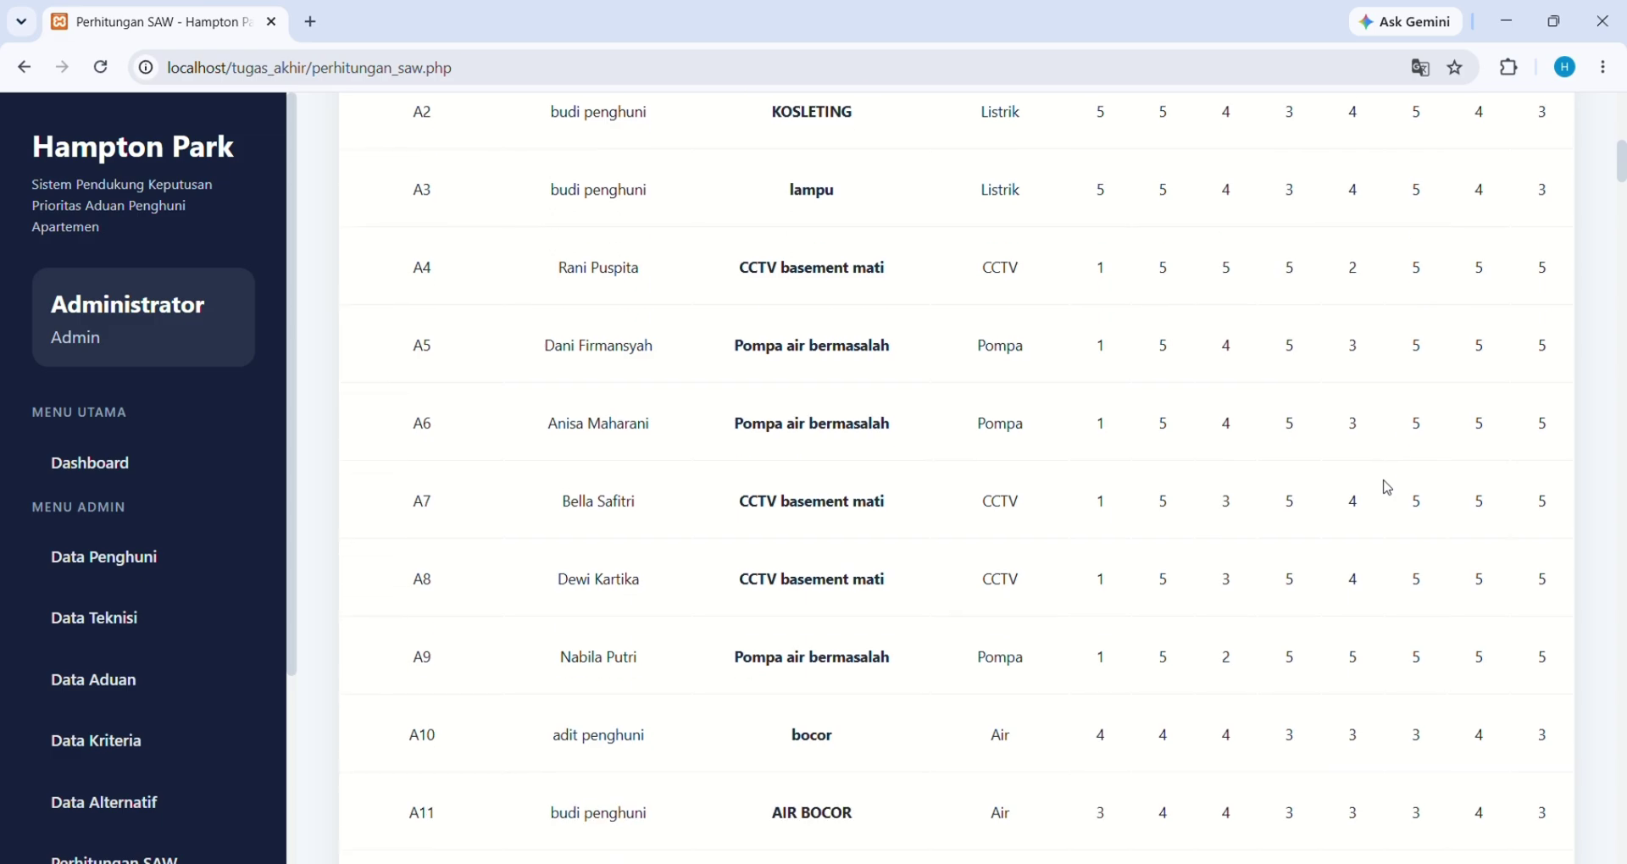
scroll(1387, 488, down, 20)
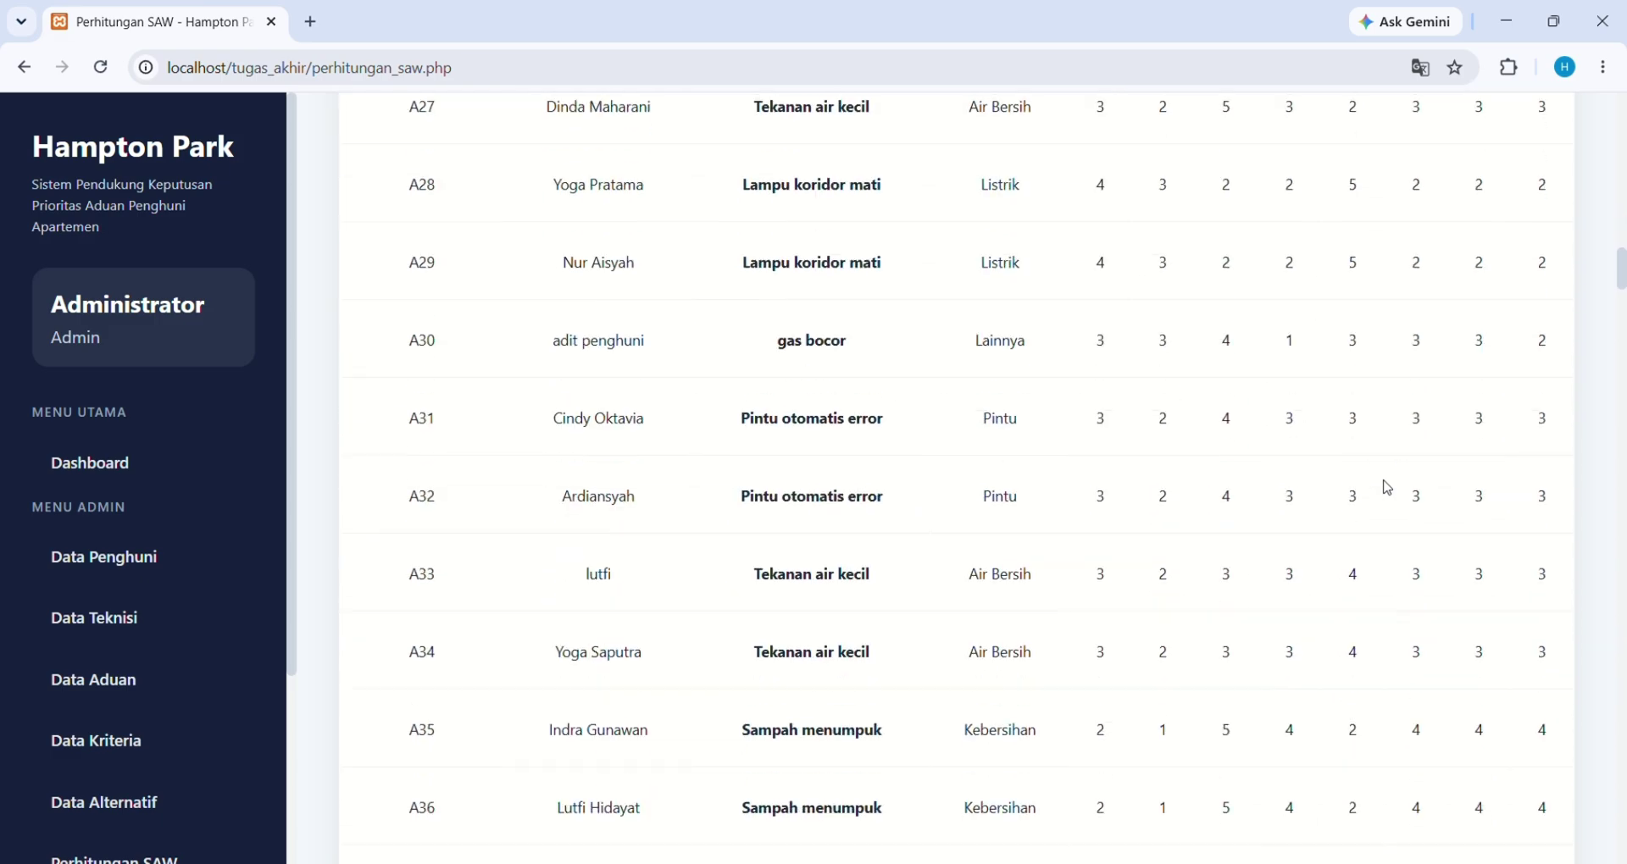
scroll(1387, 488, up, 2)
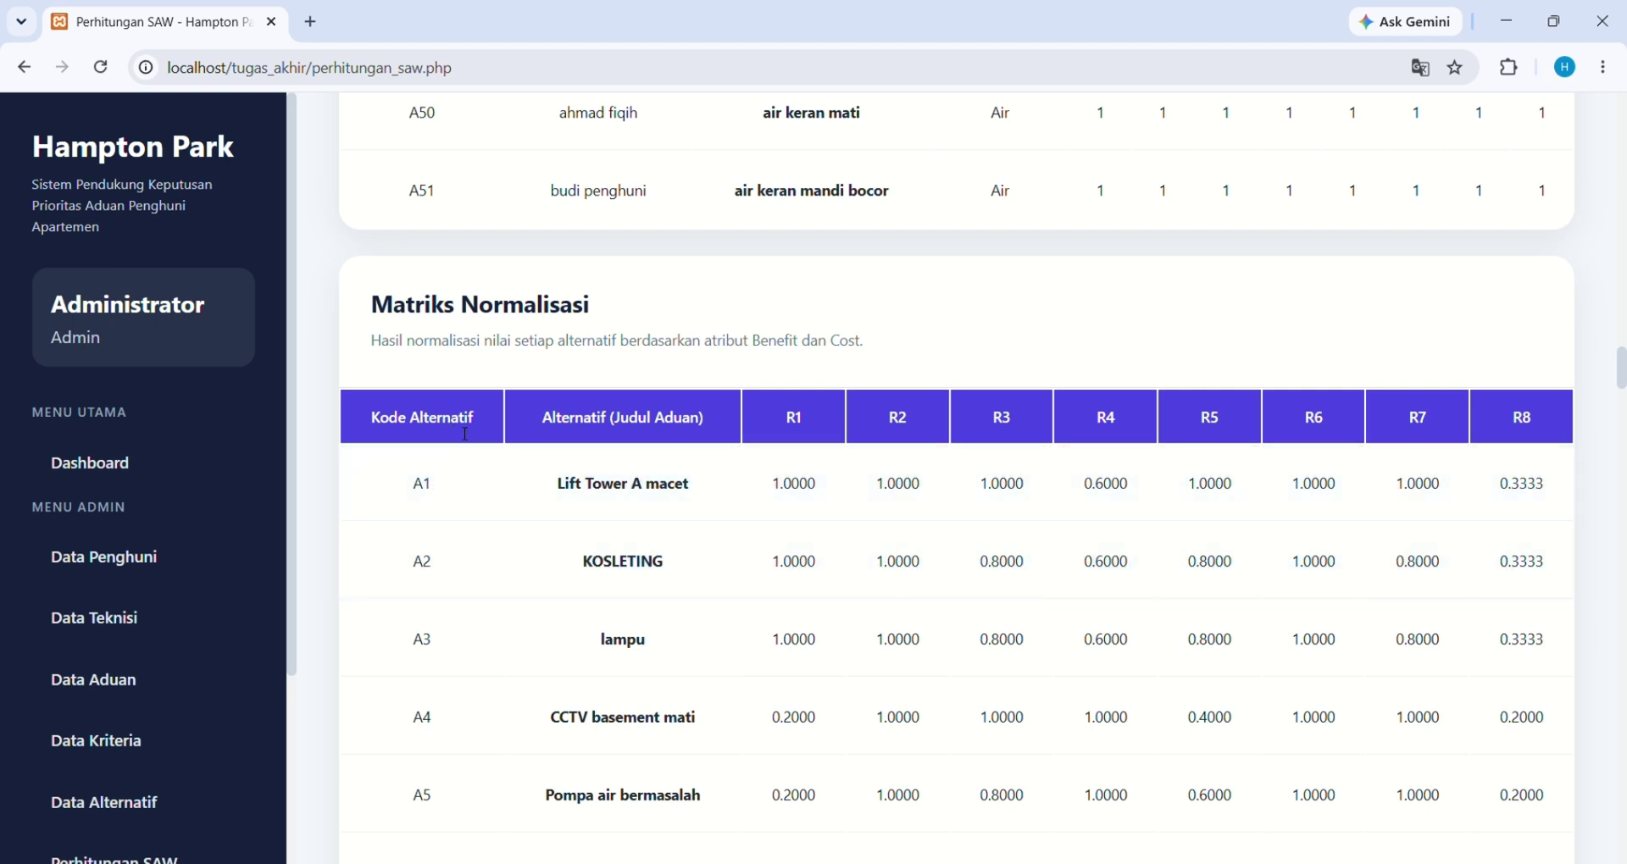
Scroll past the Matriks Normalisasi to the ranking, where 'Lift Tower A macet' leads at 0.9267
scroll(647, 546, down, 1)
scroll(646, 546, down, 2)
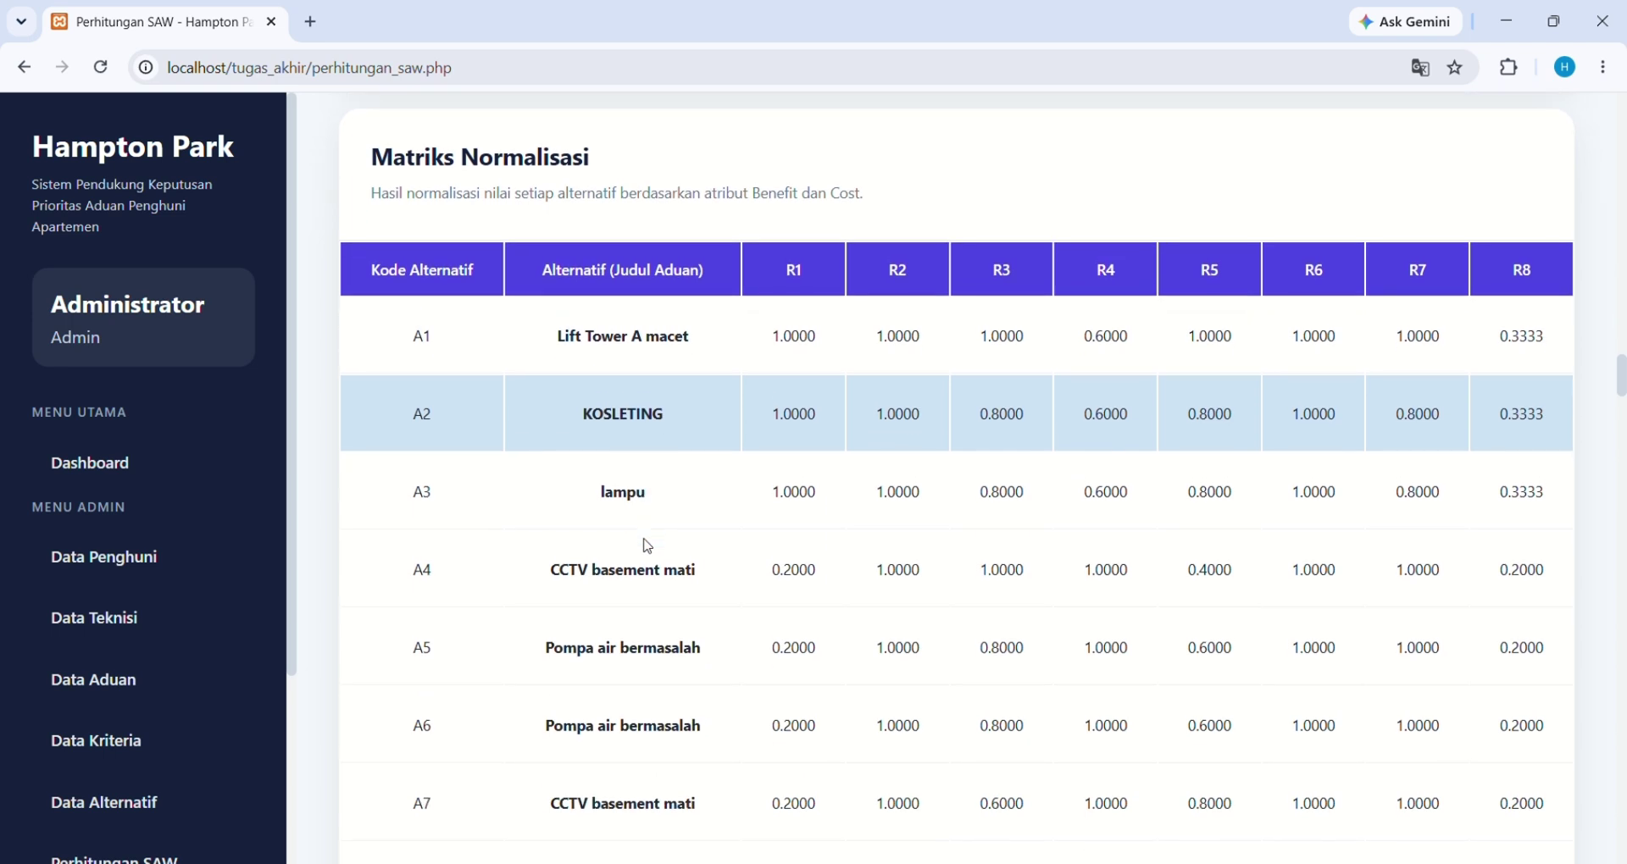
scroll(647, 546, down, 1)
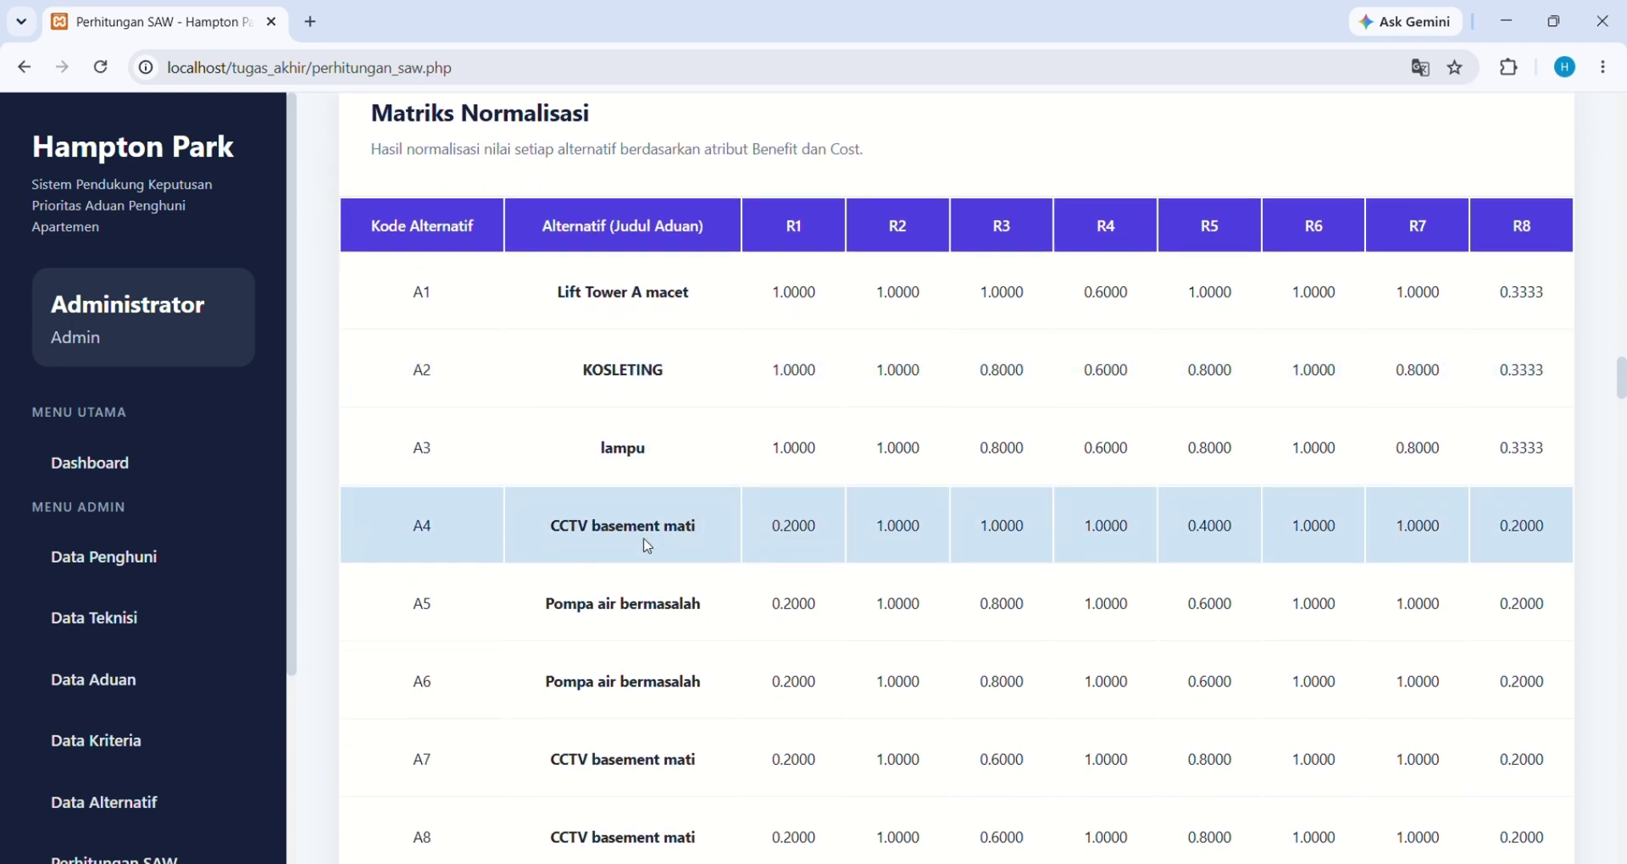
scroll(647, 546, down, 1)
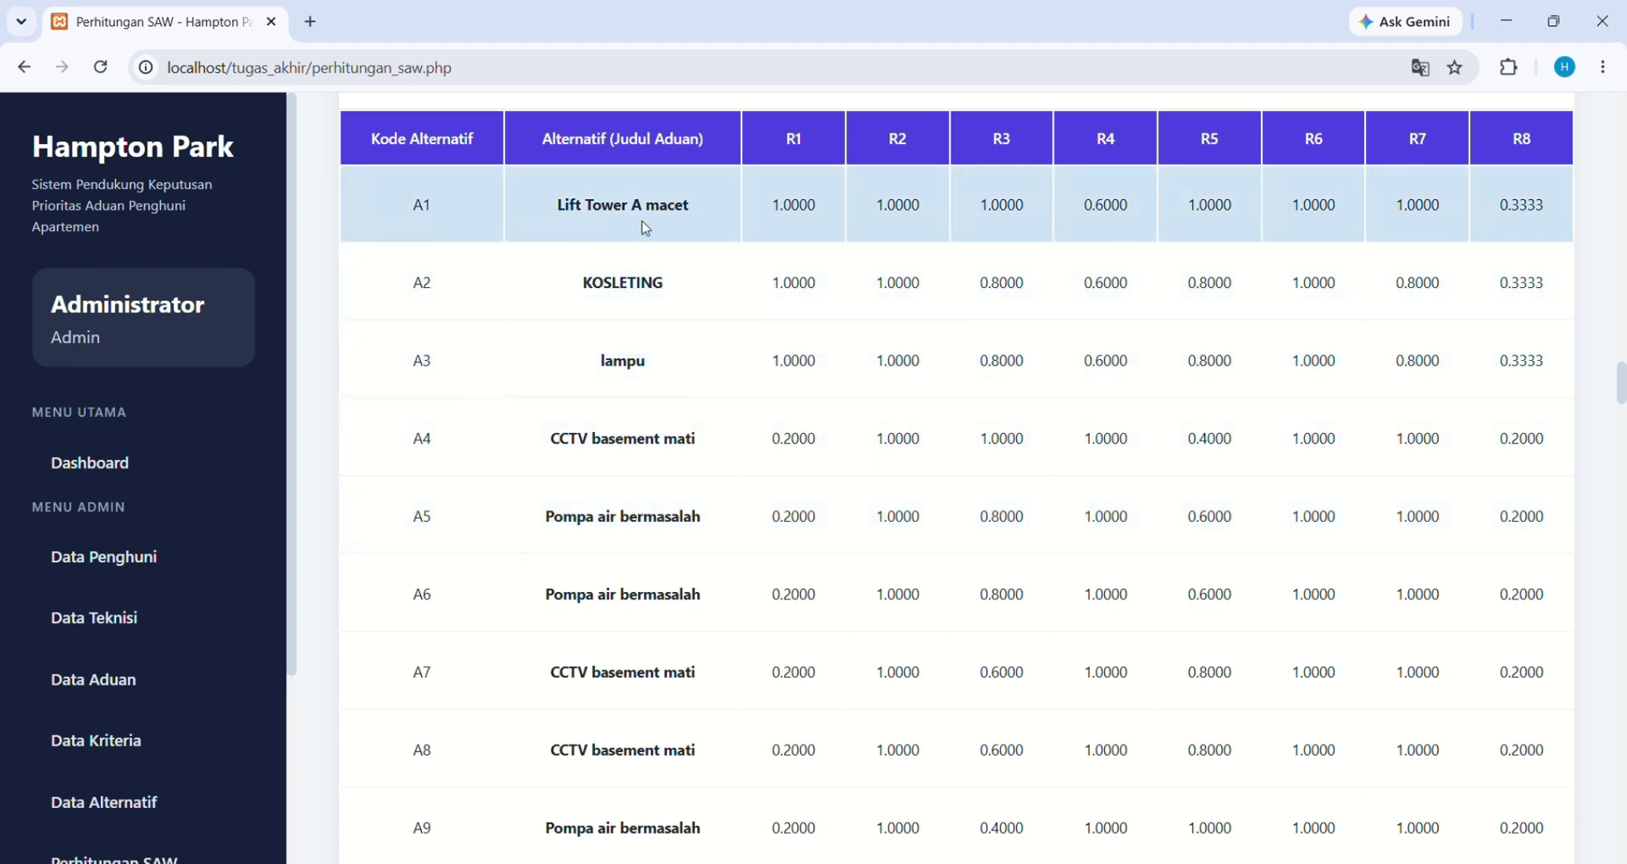
scroll(809, 206, up, 2)
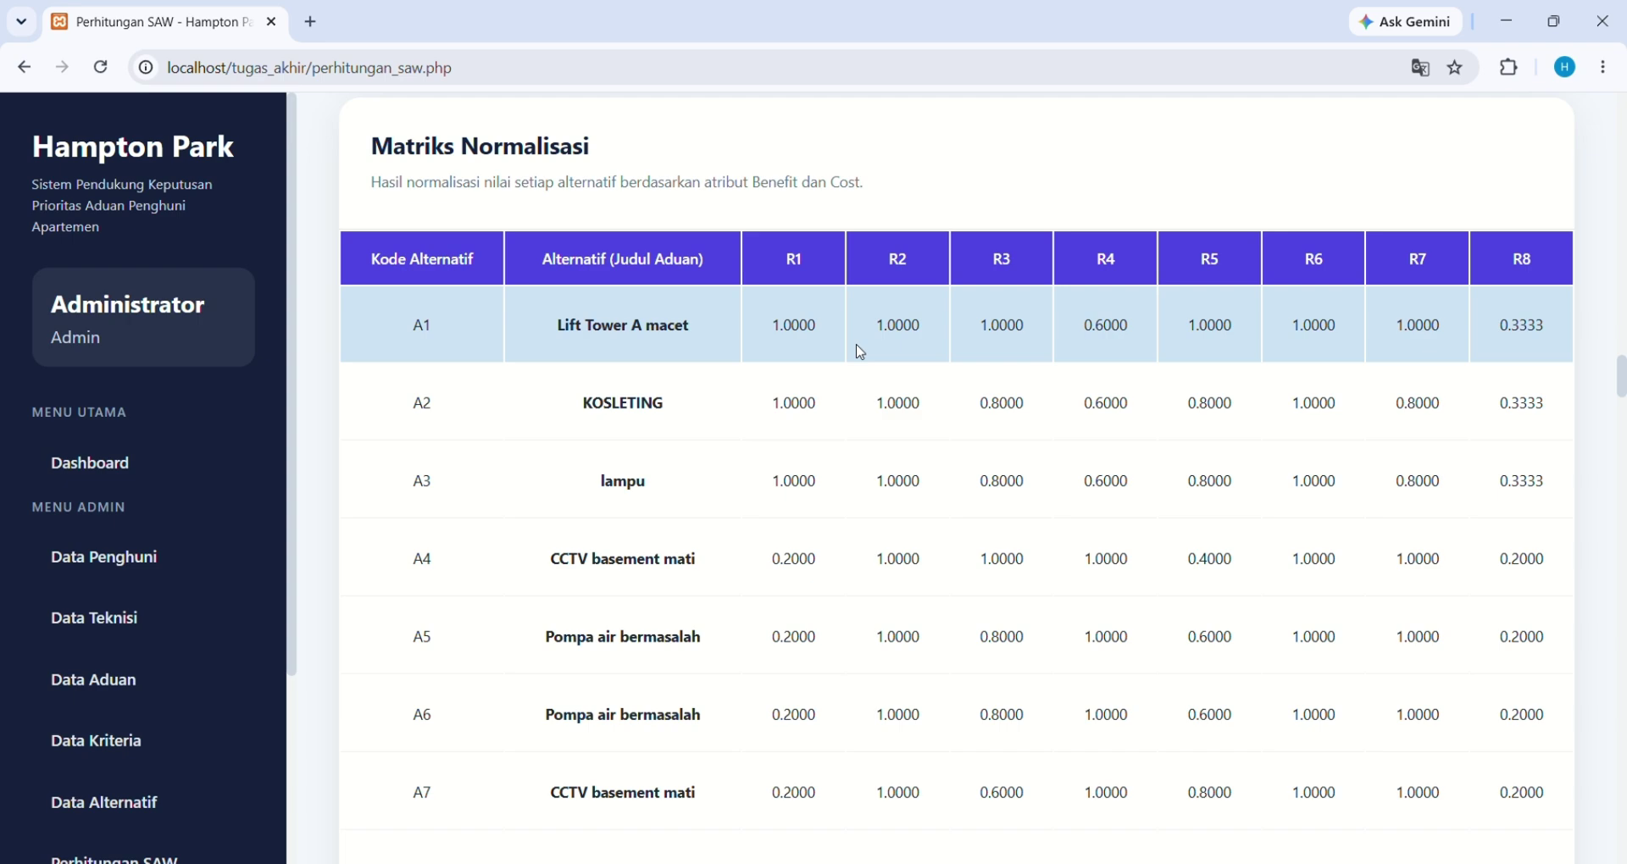
scroll(859, 351, down, 20)
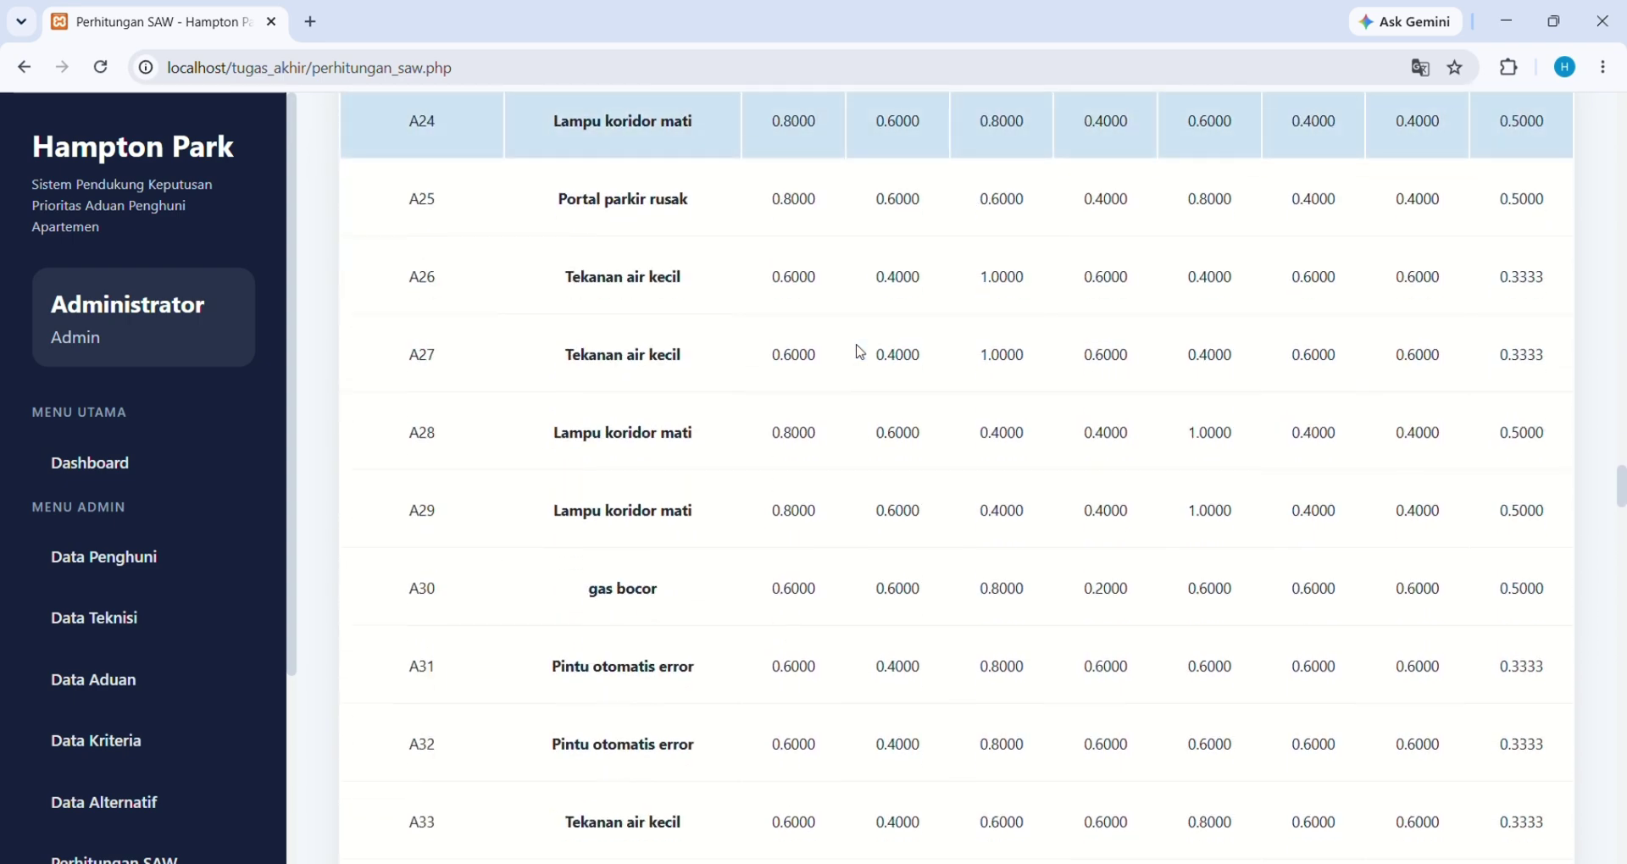
scroll(859, 351, down, 20)
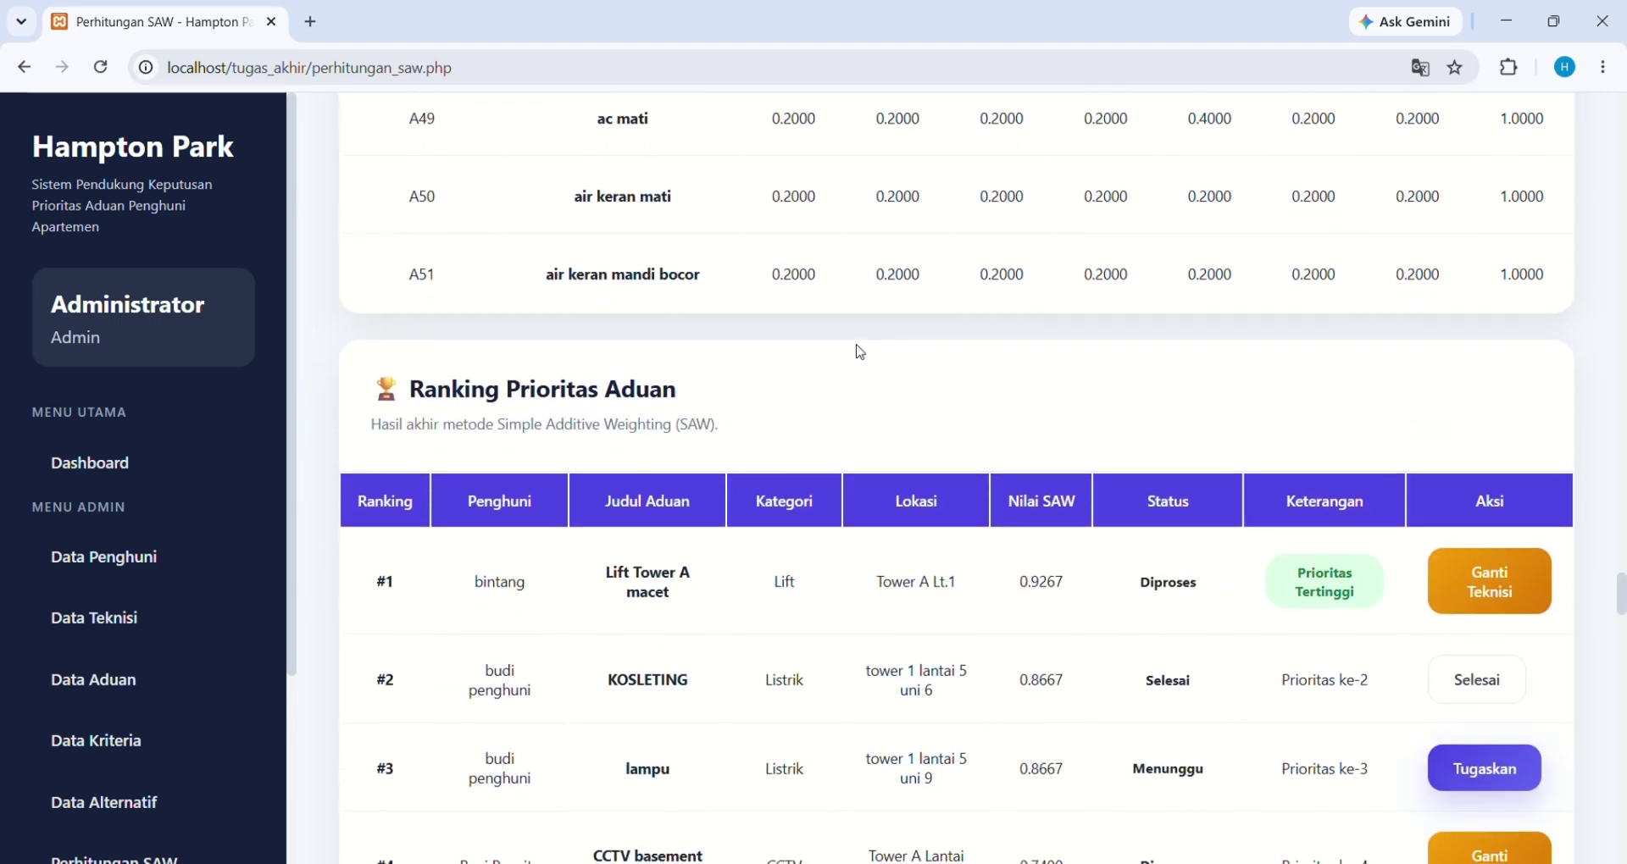
Start a technician assignment for ranking row #3, 'lampu' (tower 1 lantai 5 uni 9)
scroll(560, 379, down, 2)
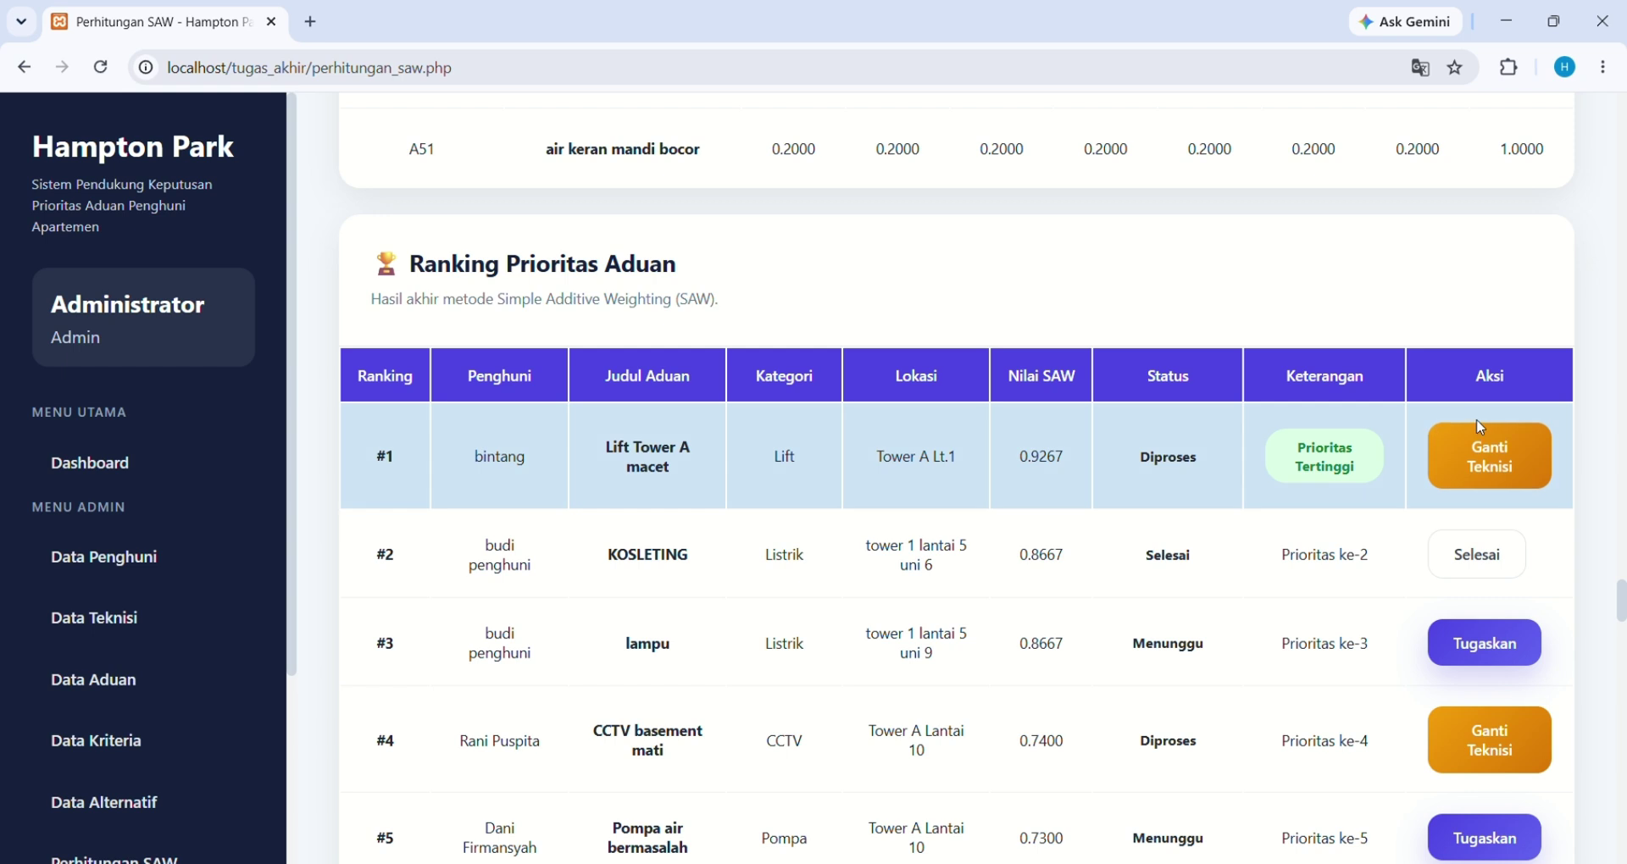
scroll(1356, 340, down, 1)
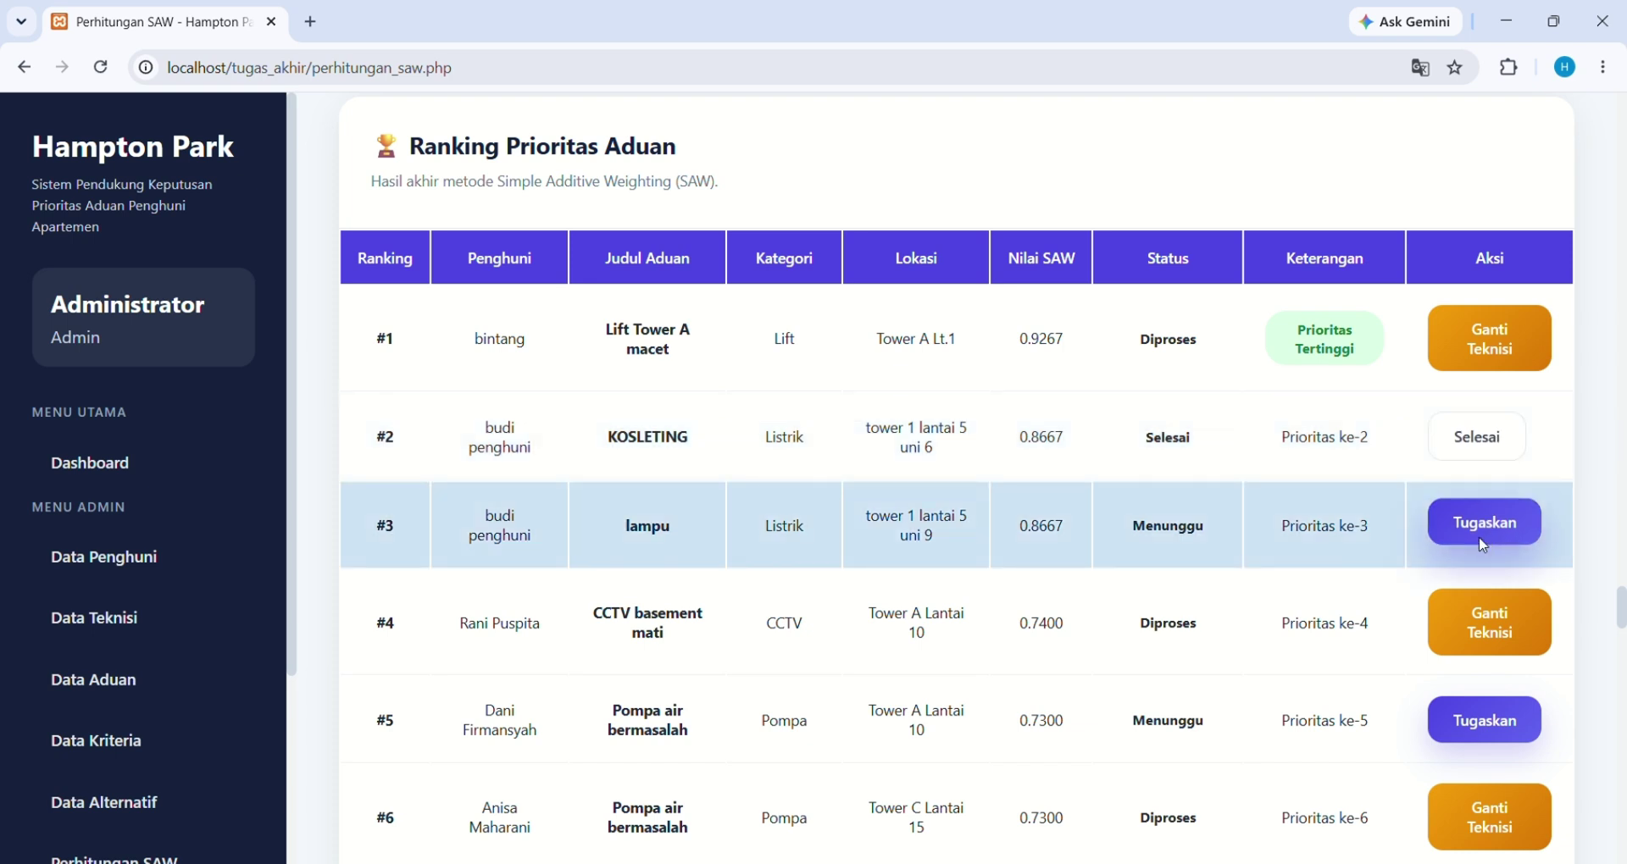
click(1483, 541)
scroll(1417, 556, down, 3)
scroll(1419, 557, up, 1)
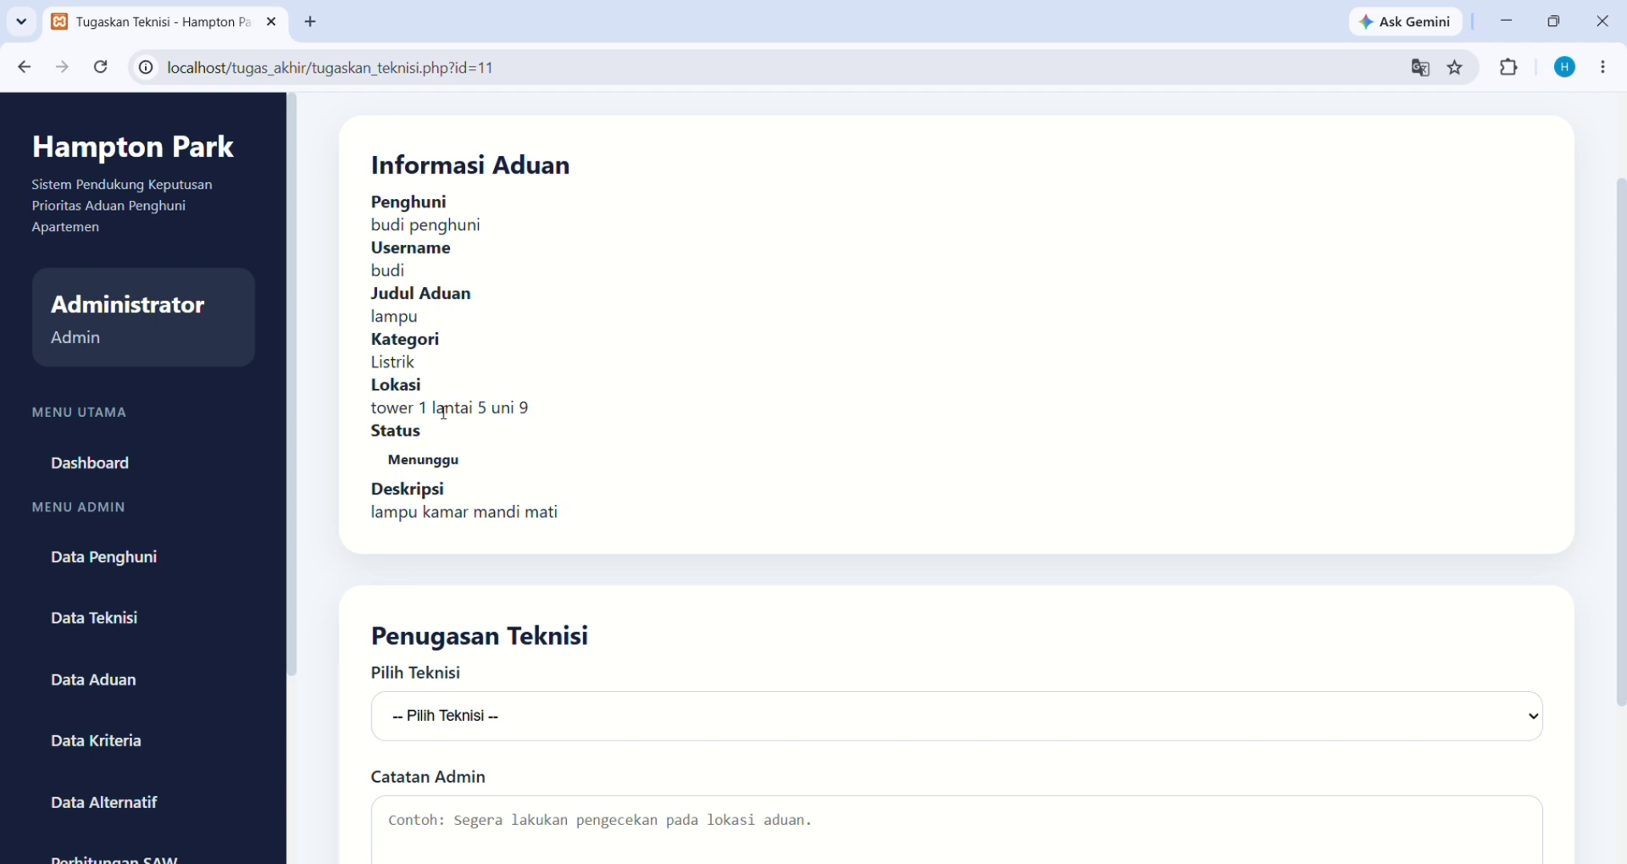
Choose a technician from the Pilih Teknisi dropdown for the lampu complaint
scroll(436, 504, down, 1)
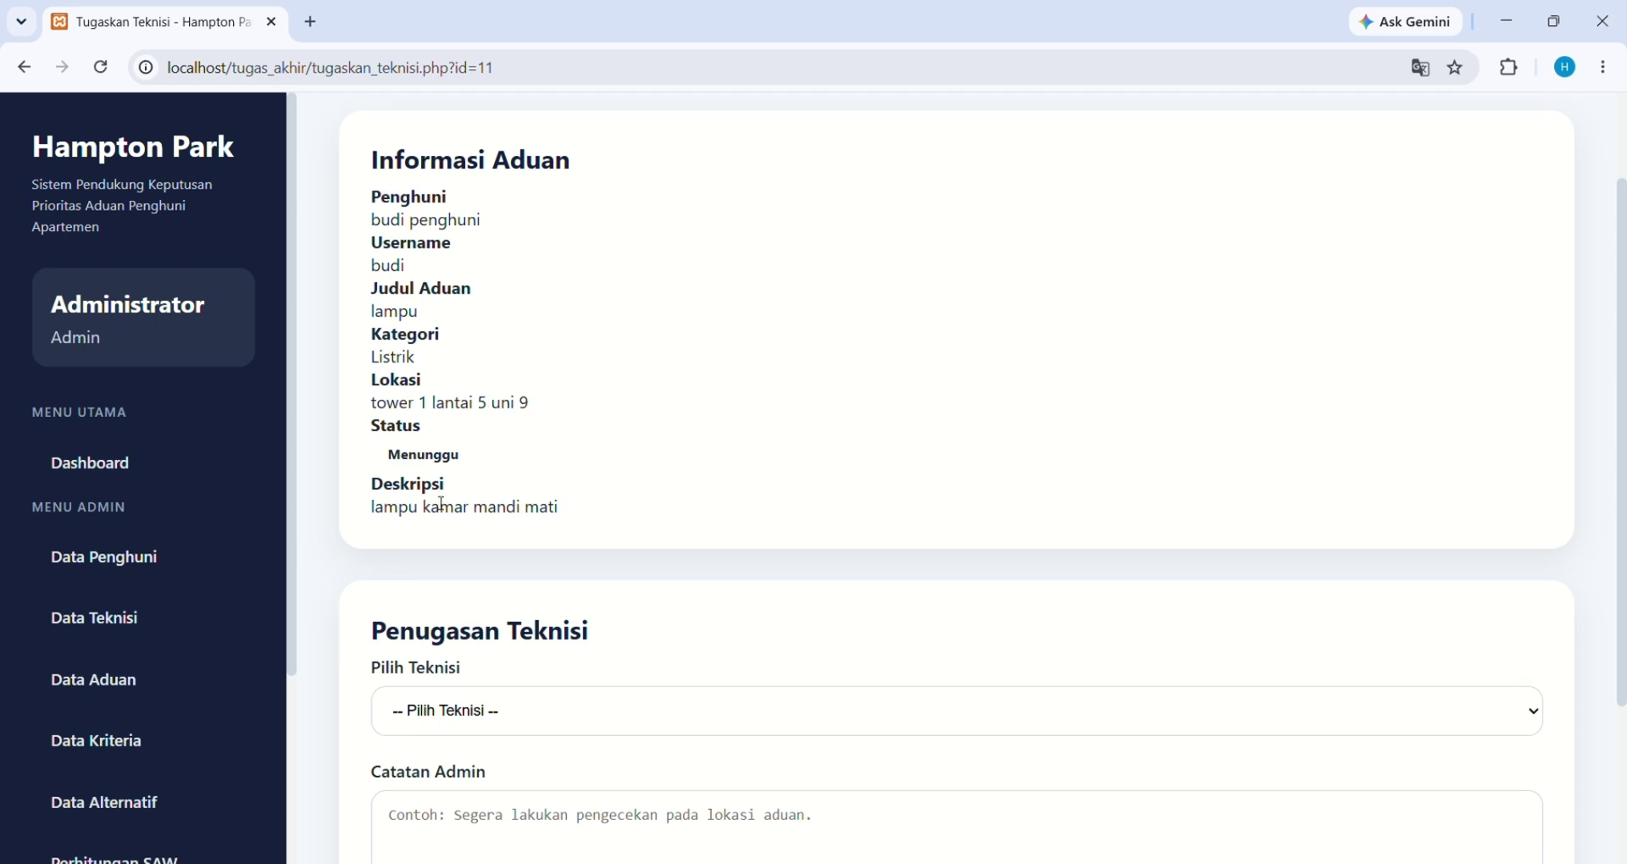
scroll(437, 503, down, 1)
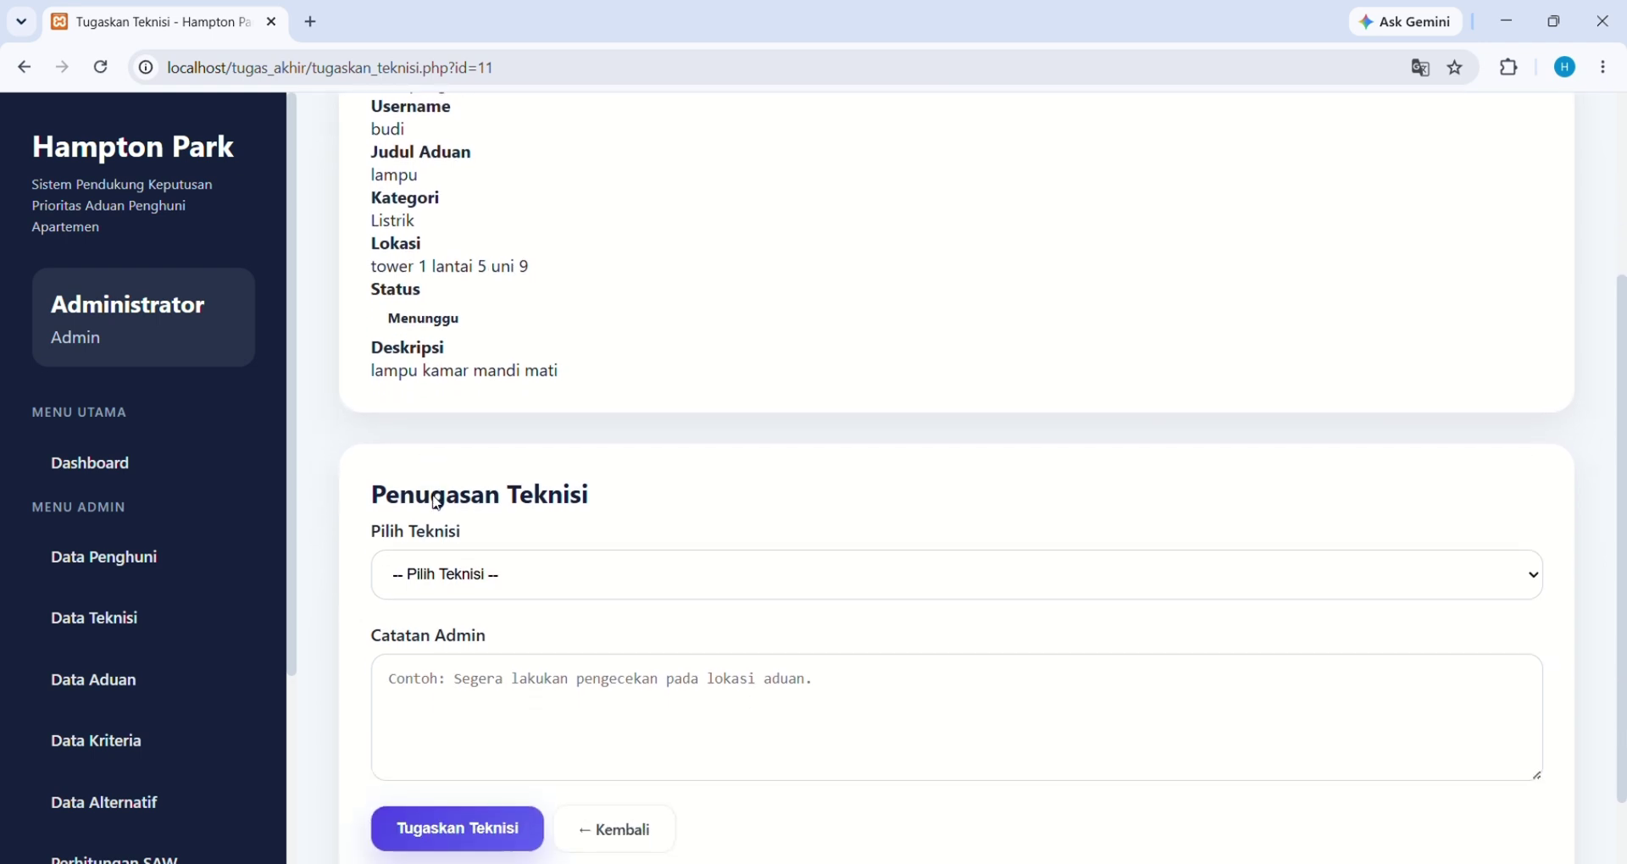
scroll(437, 503, down, 1)
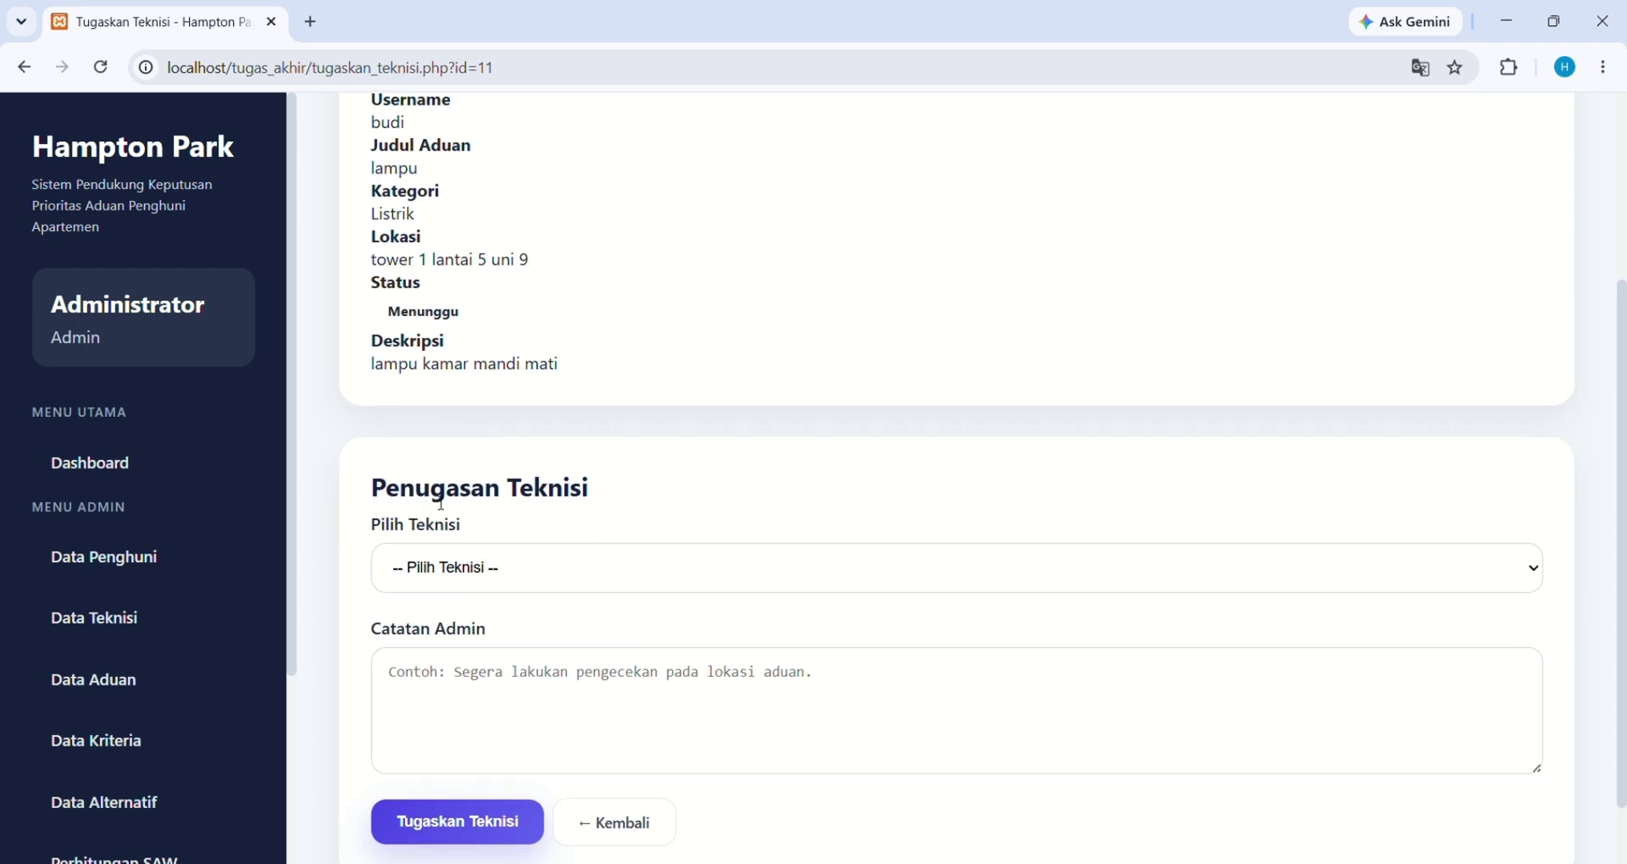
click(533, 569)
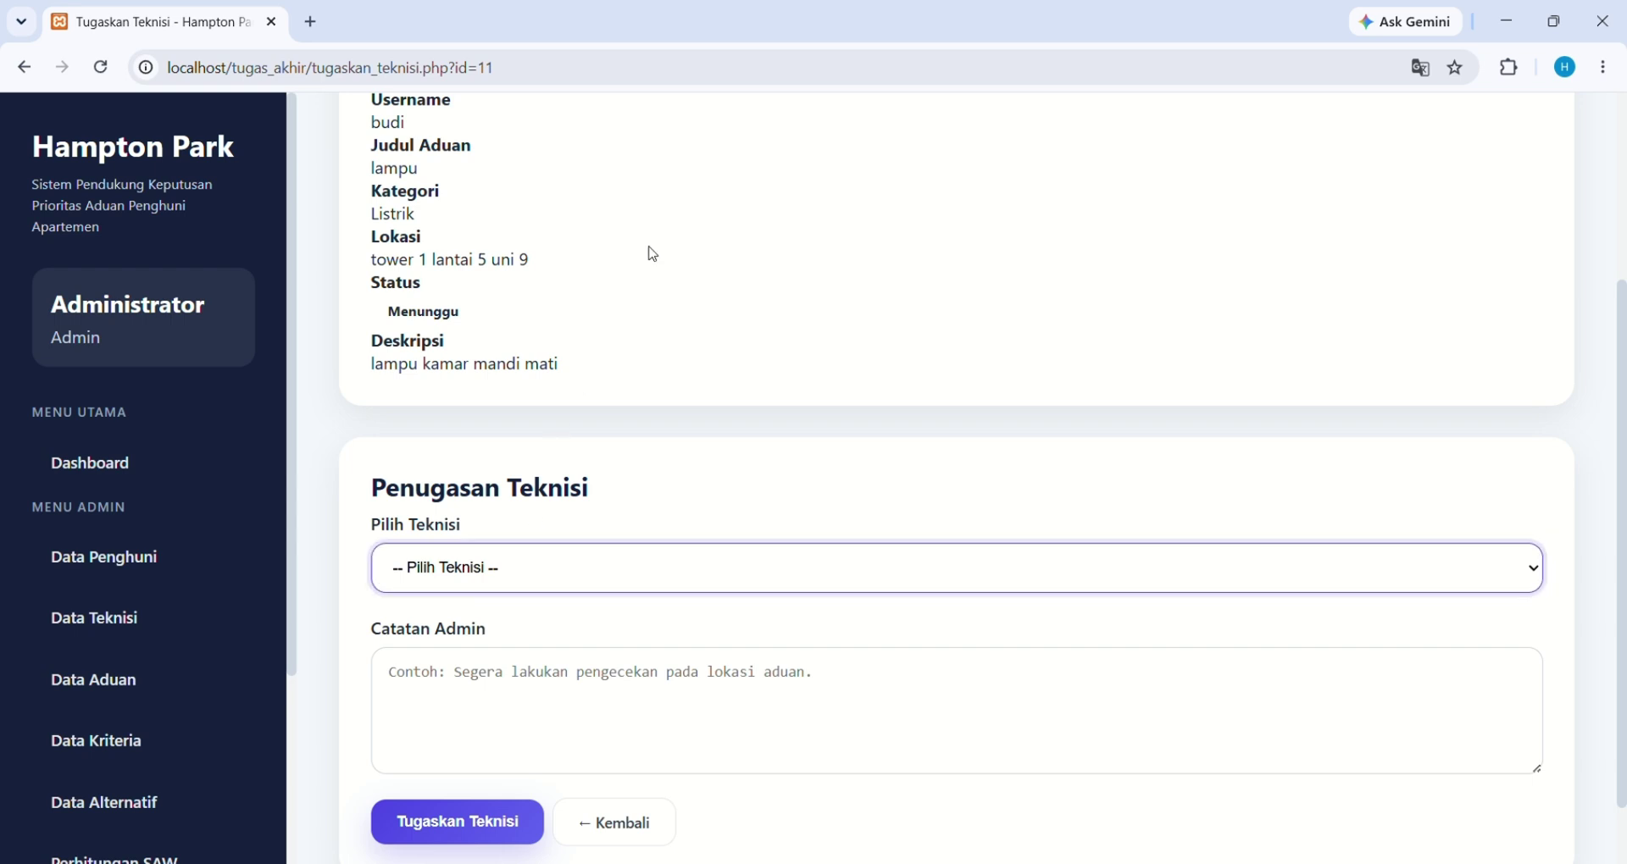
key(Down)
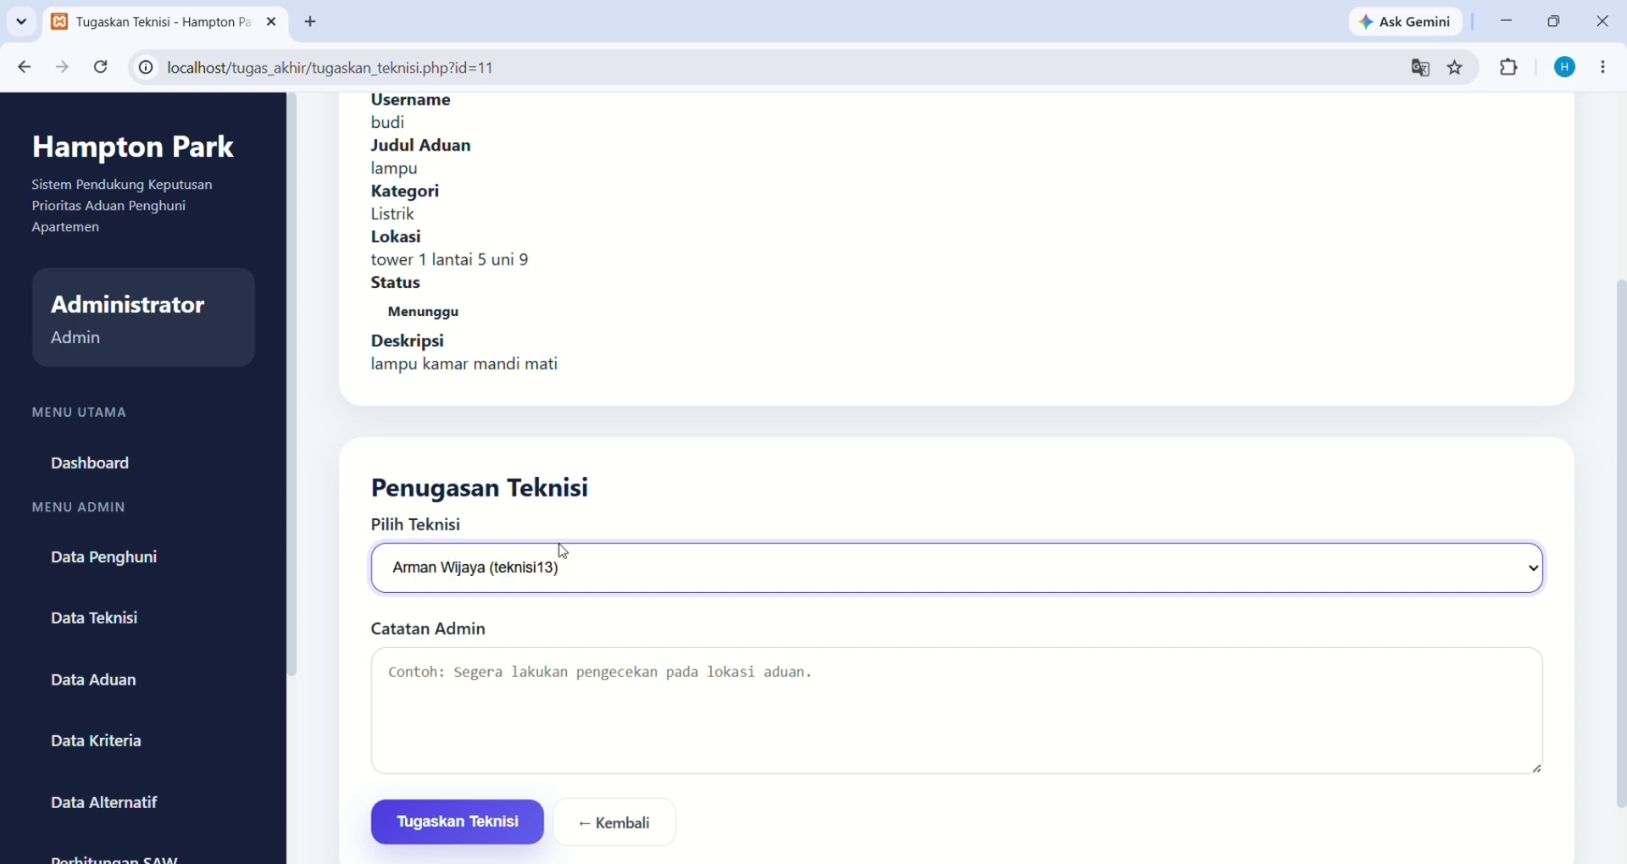
Write the admin note 'tolong segera di tagani' in Catatan Admin
click(549, 688)
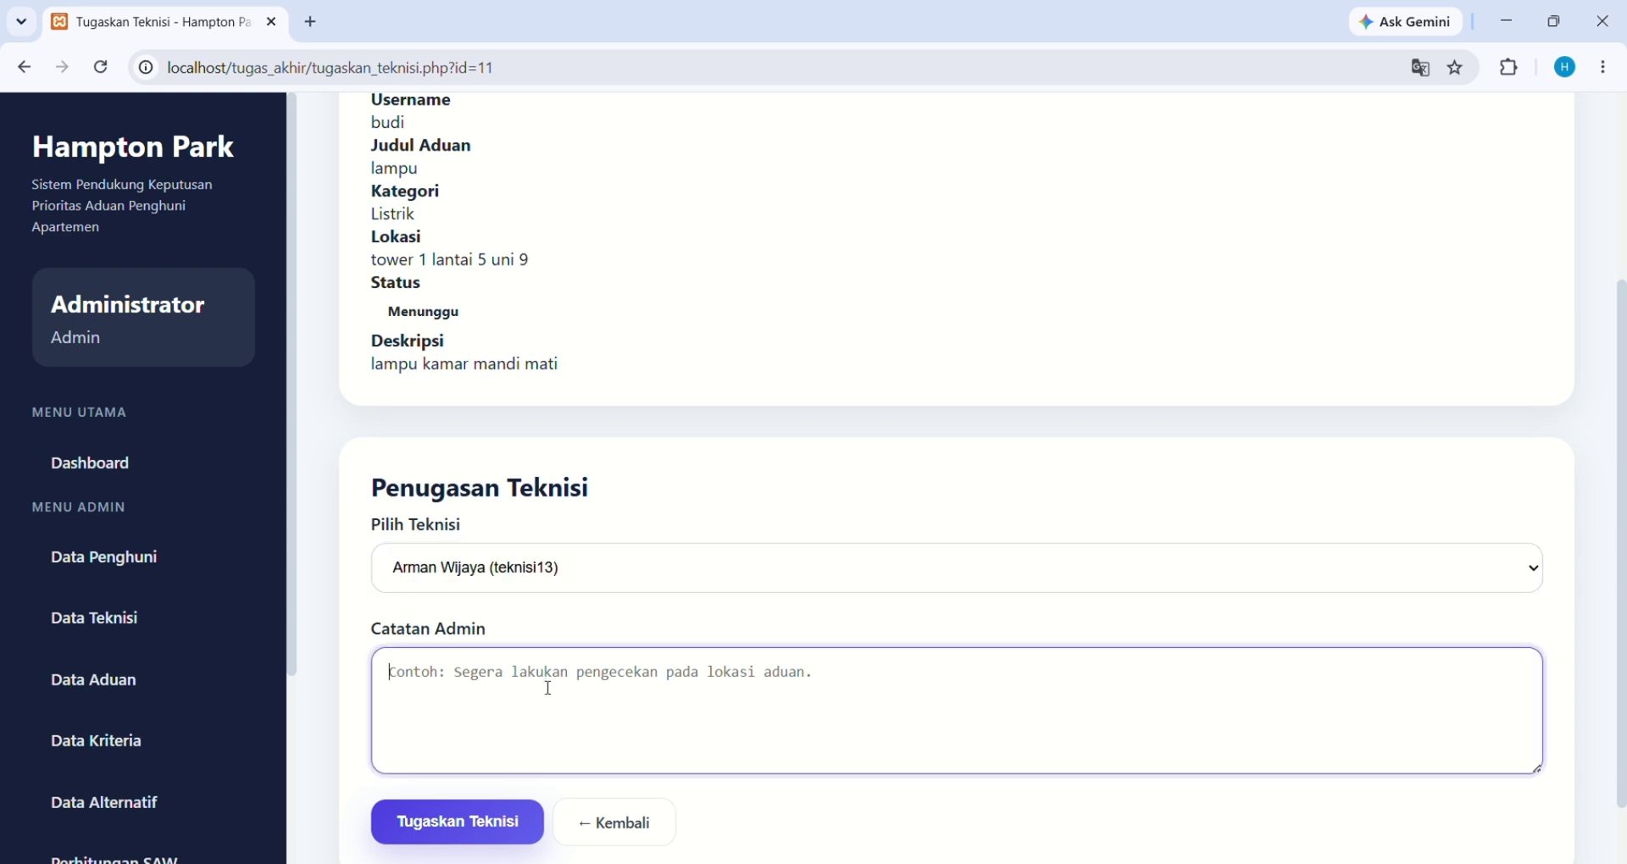
text(too)
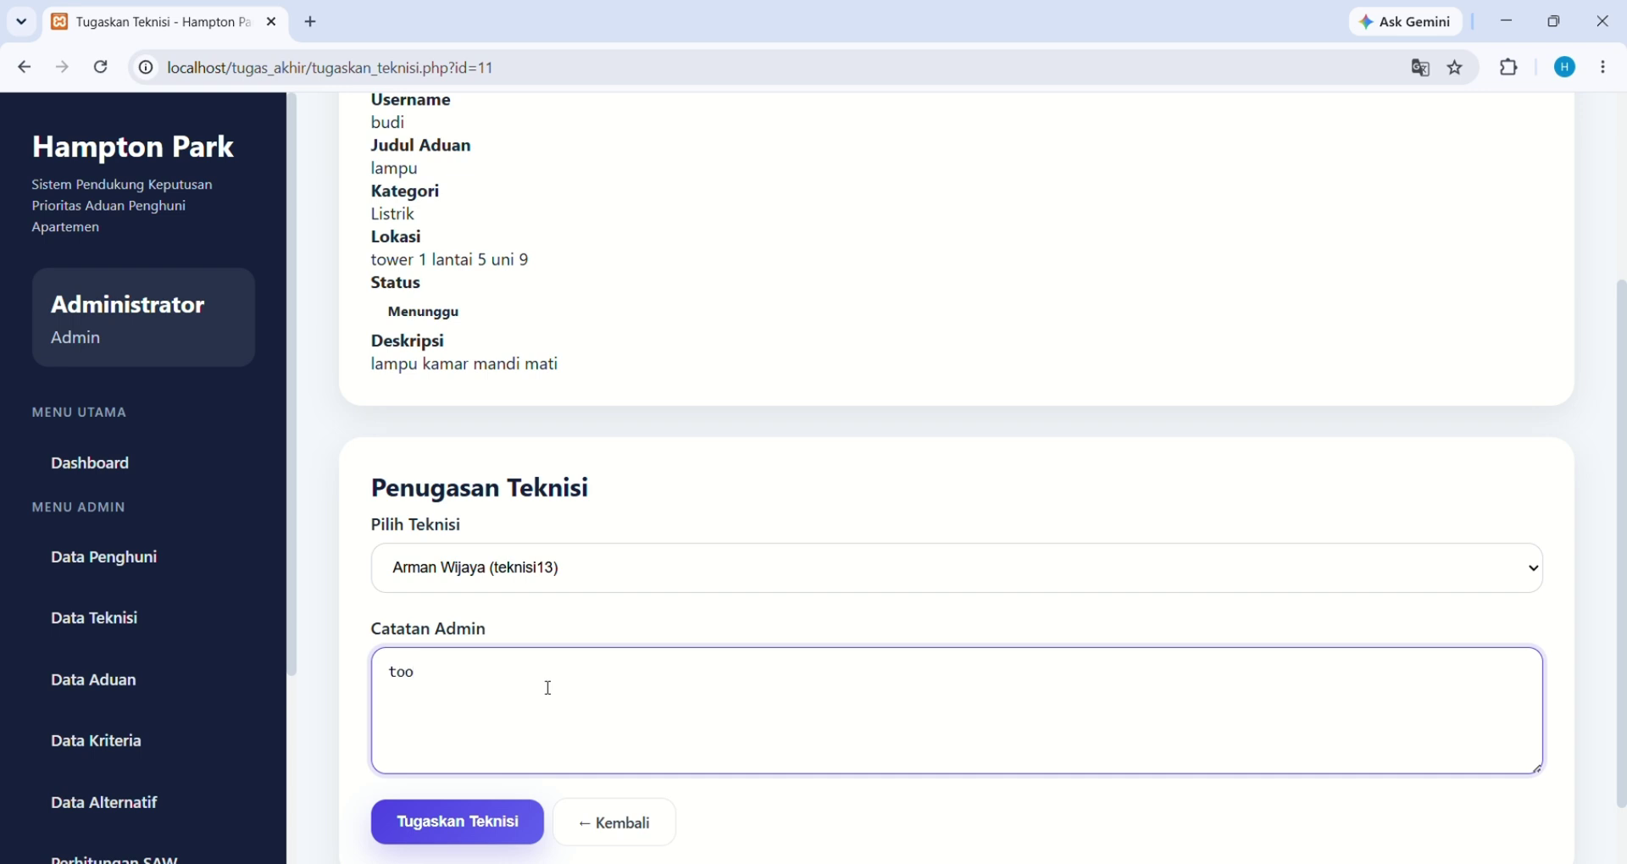
key(BackSpace)
text(long segera di ta)
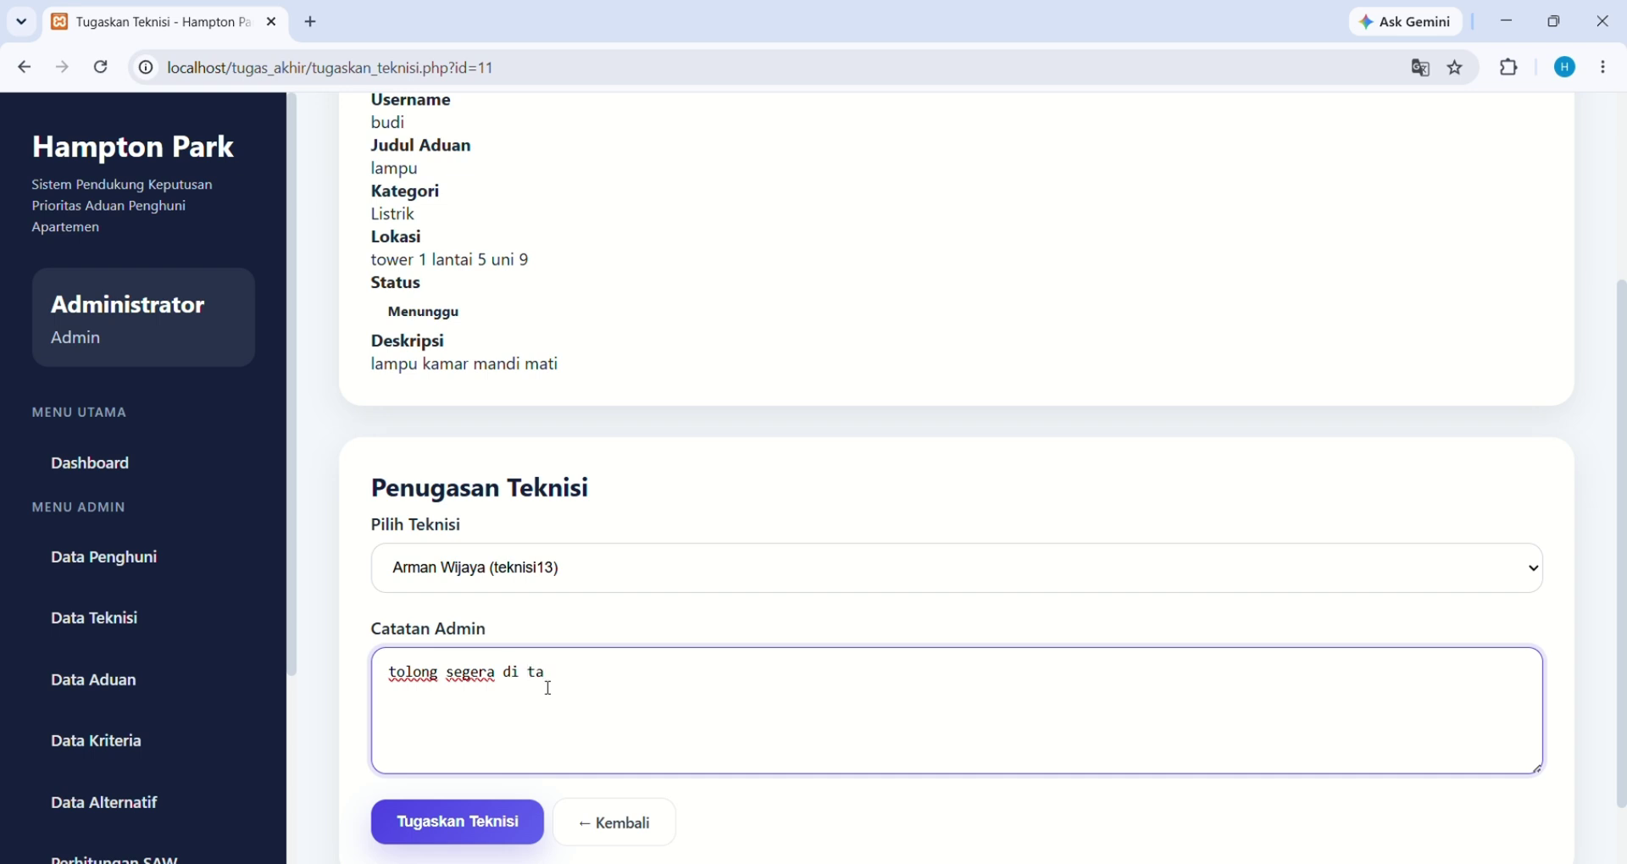
text(gani)
Submit the assignment and confirm 'lampu' now shows Ditugaskan in the Ranking Prioritas Aduan table
click(474, 827)
scroll(476, 838, down, 20)
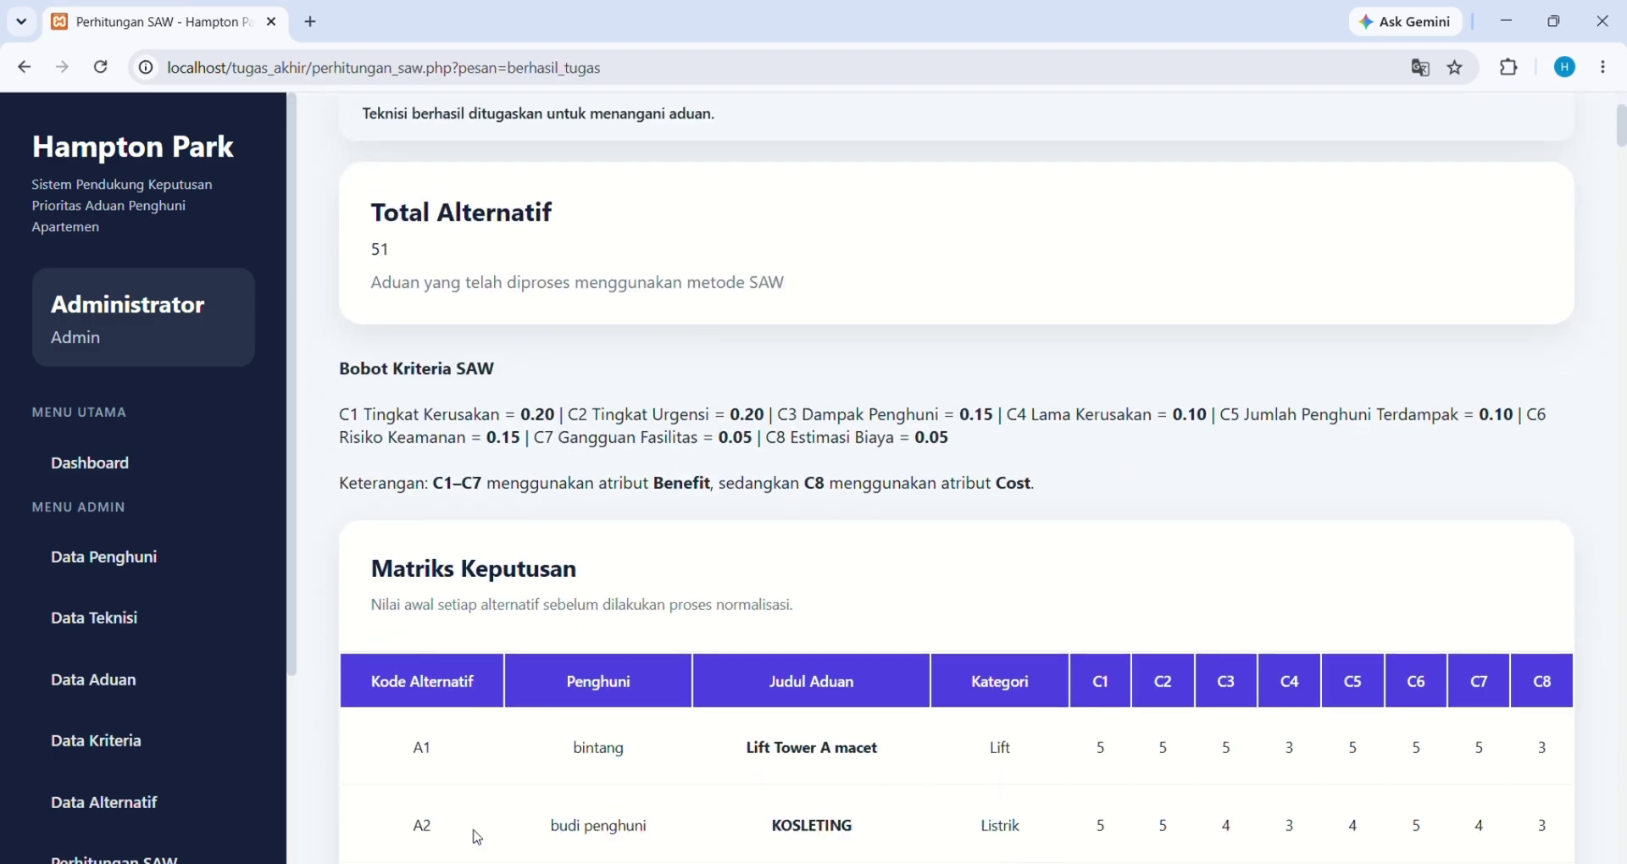
scroll(477, 838, down, 20)
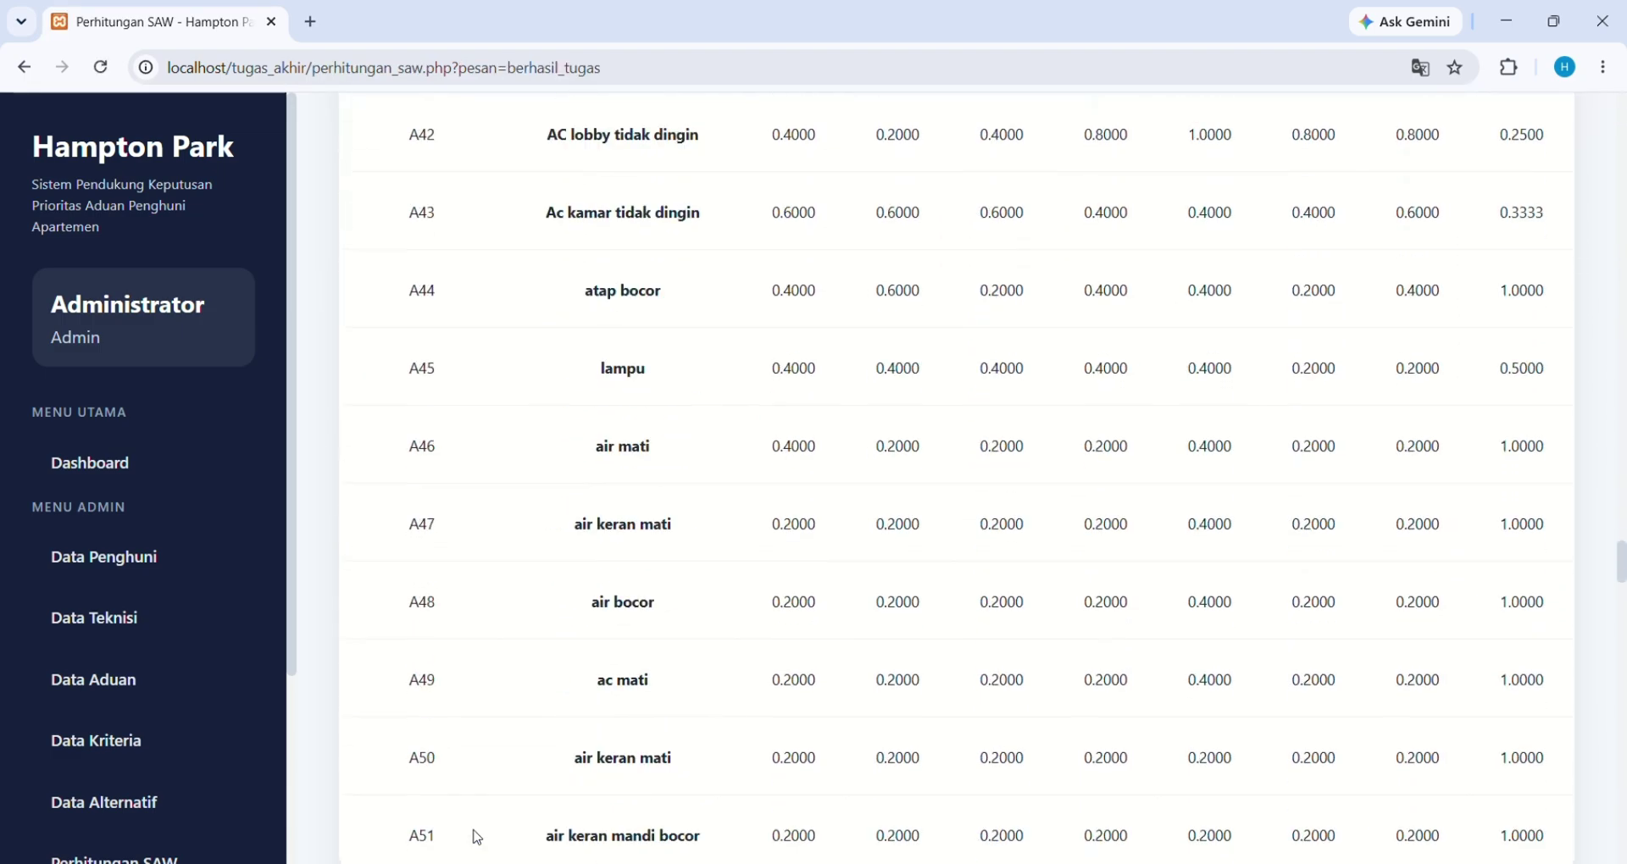
scroll(742, 836, up, 5)
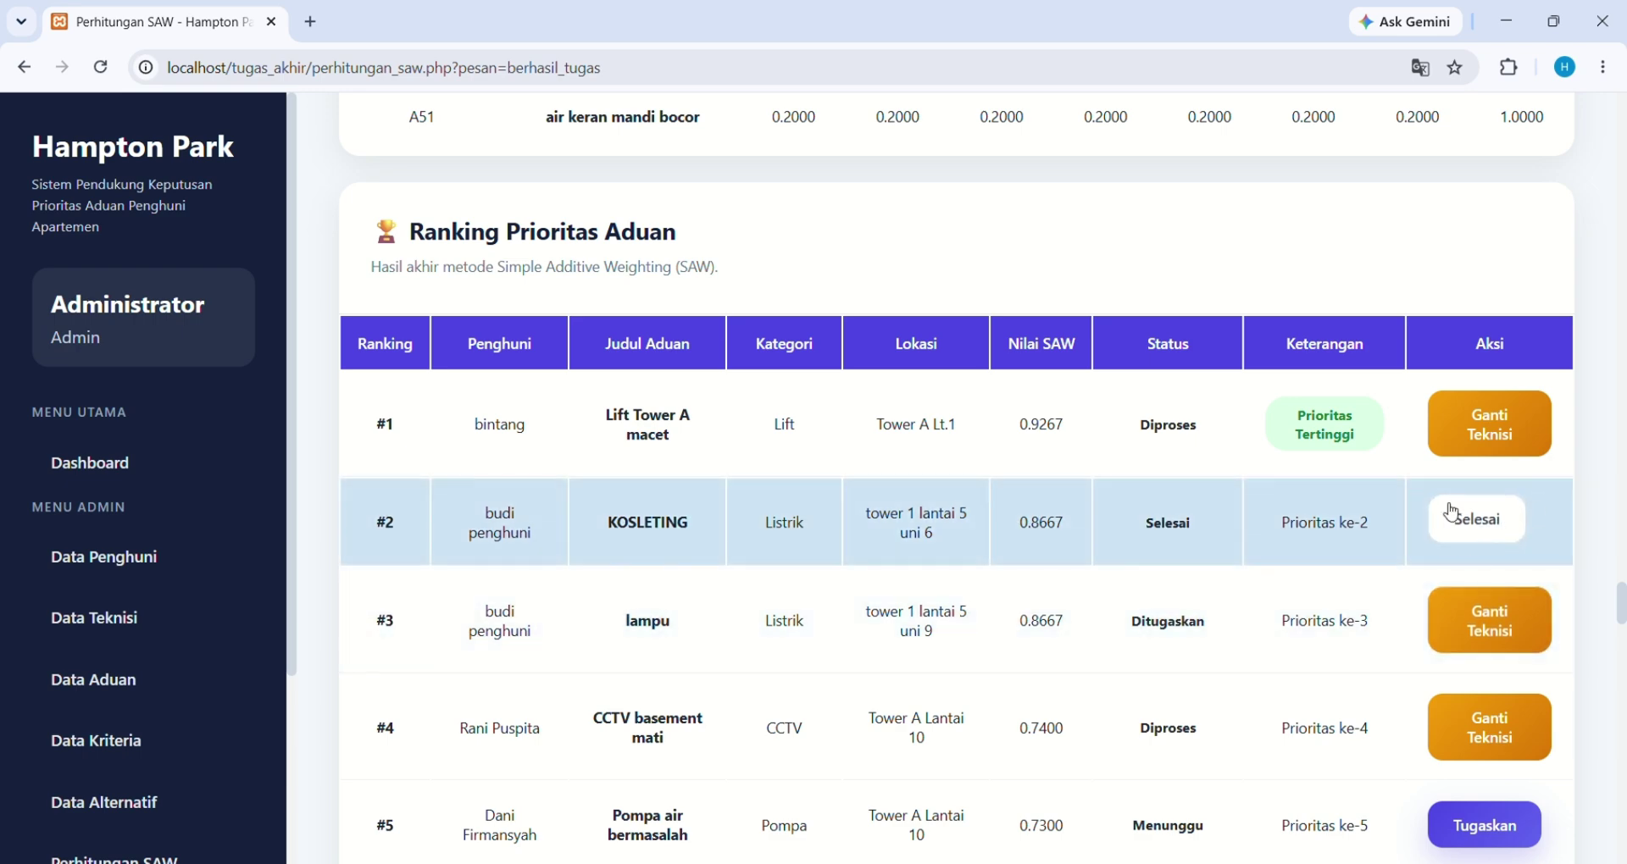
scroll(1441, 508, down, 4)
scroll(1438, 508, up, 3)
scroll(1438, 509, down, 1)
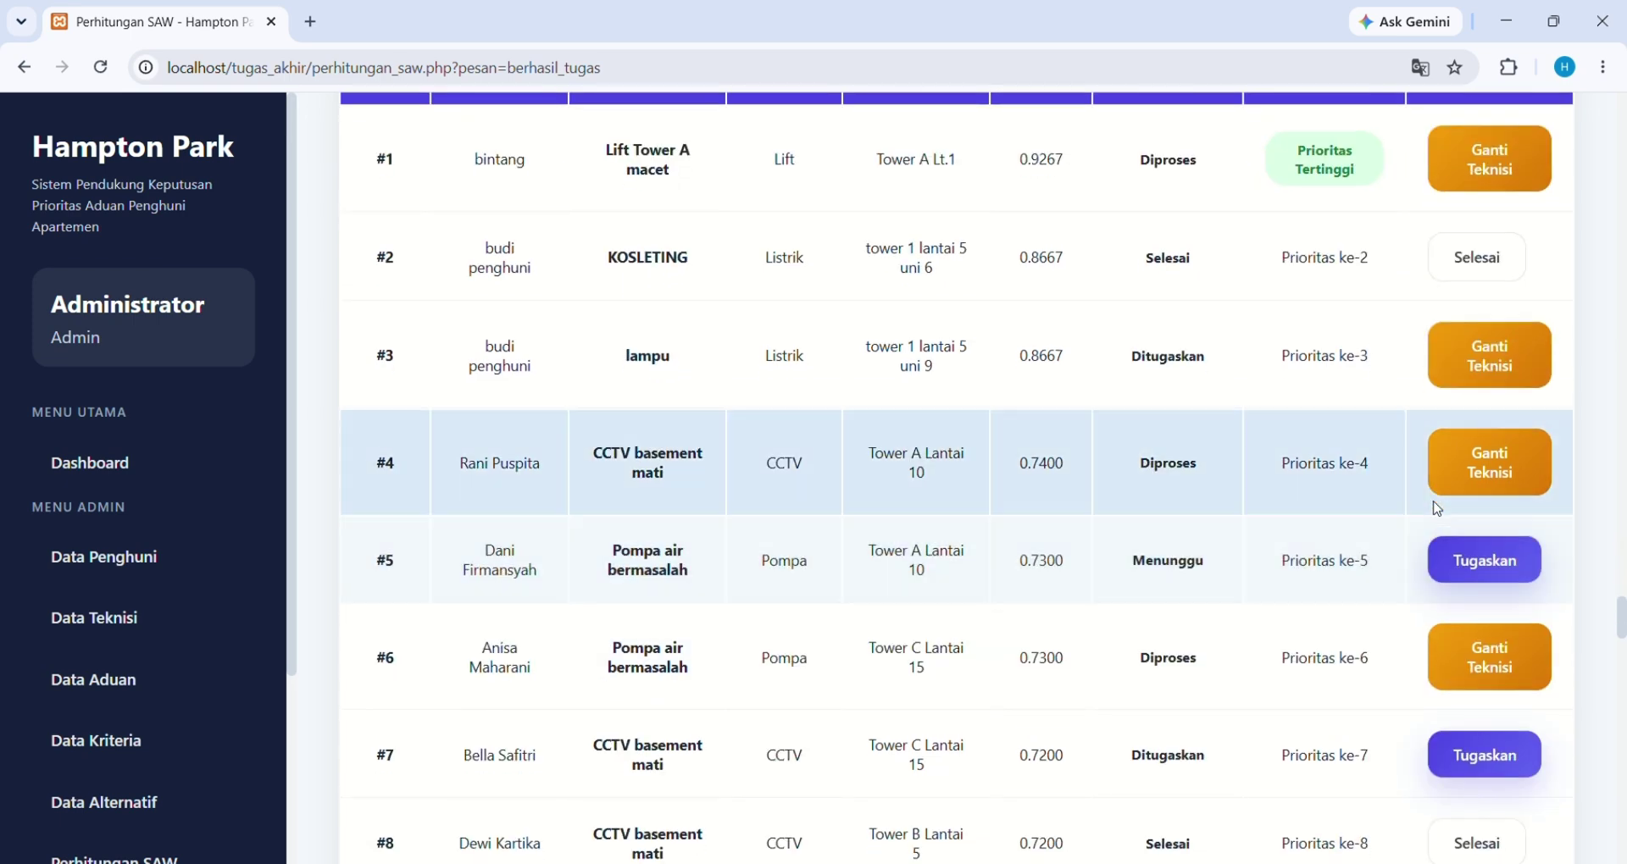
scroll(1438, 509, up, 3)
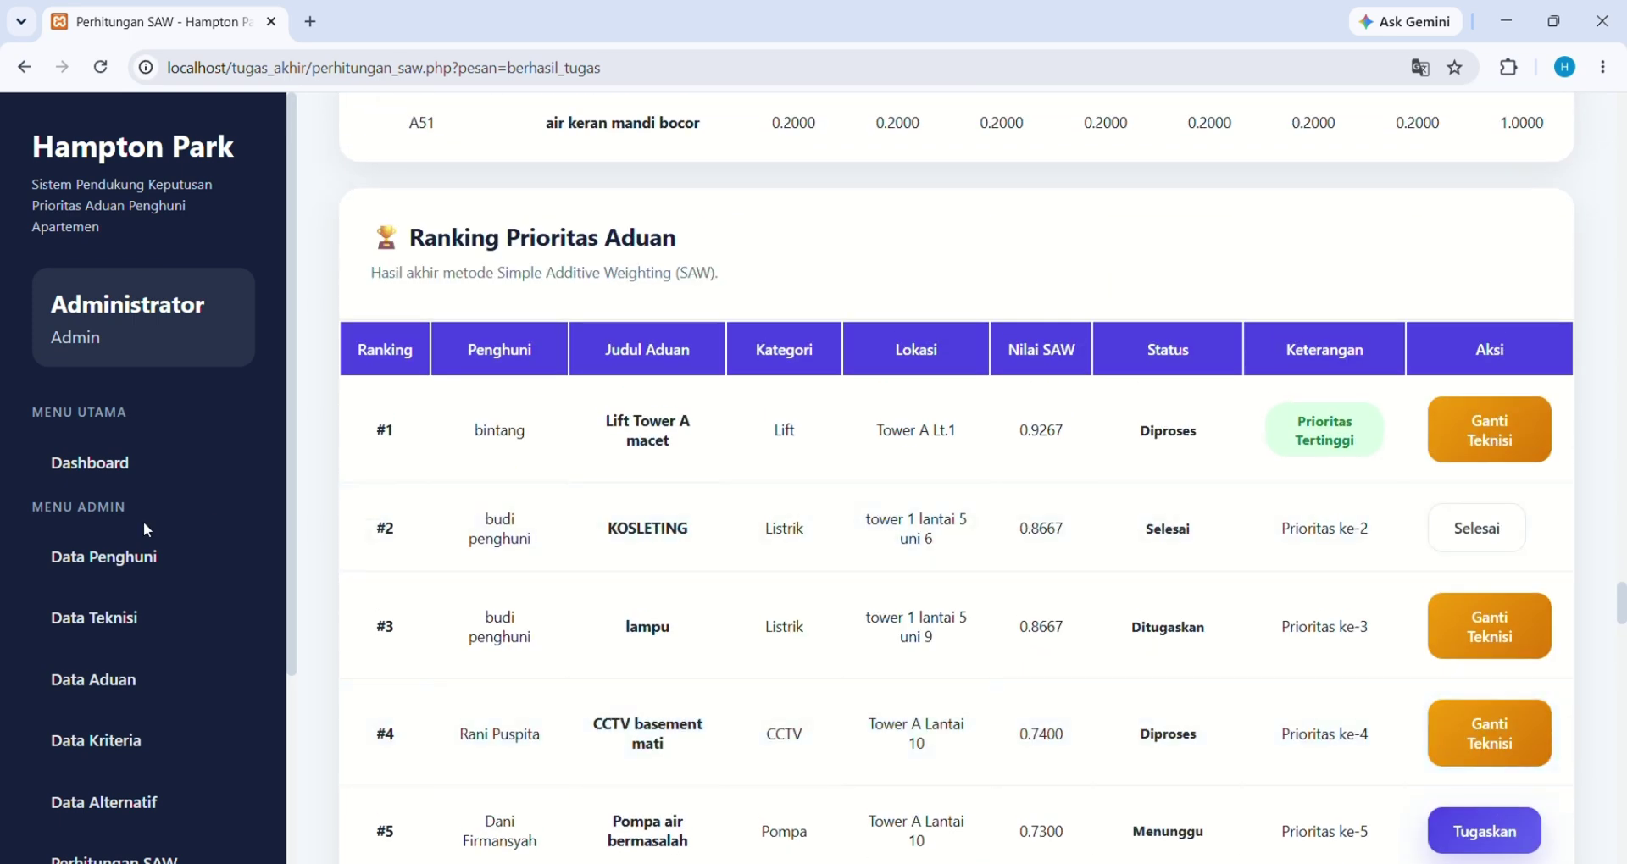
scroll(144, 521, down, 3)
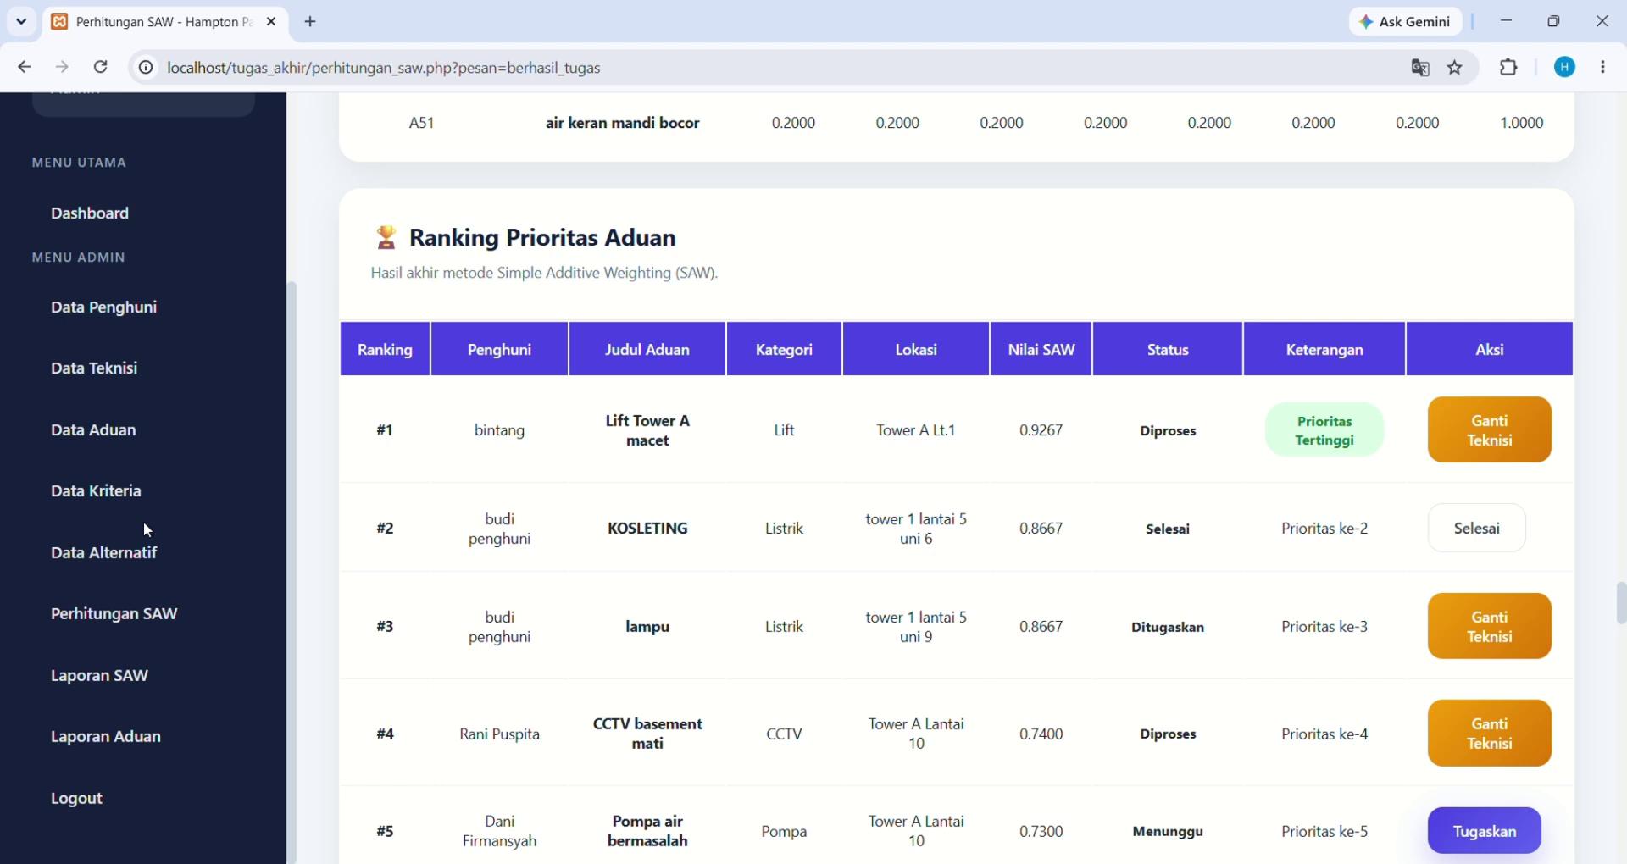
Log out of admin and sign in with the resident account's username and password
click(84, 787)
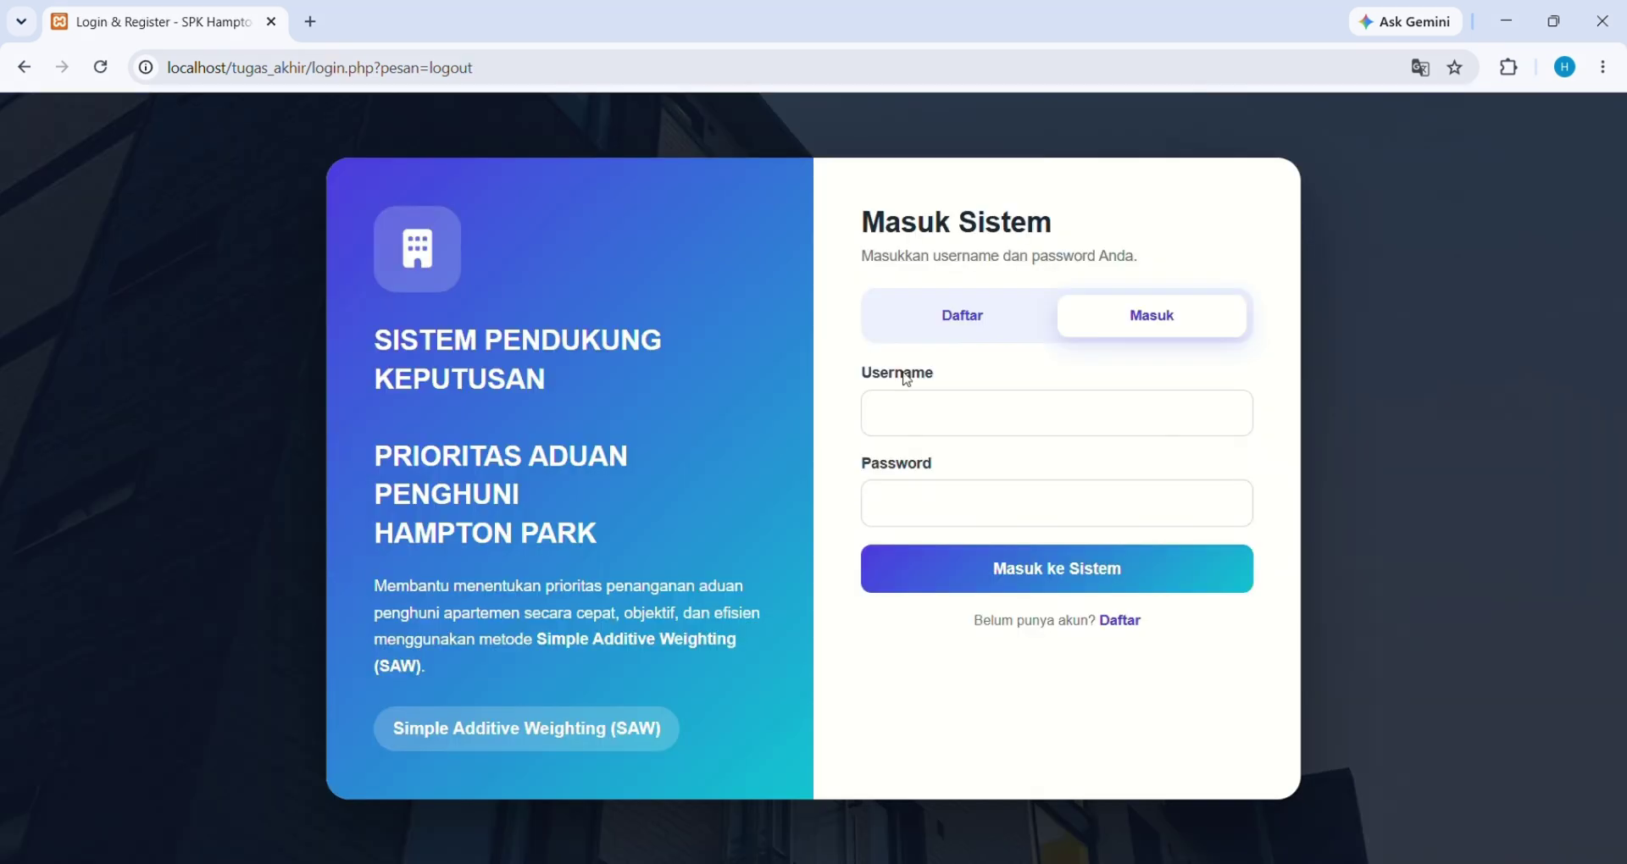
click(954, 418)
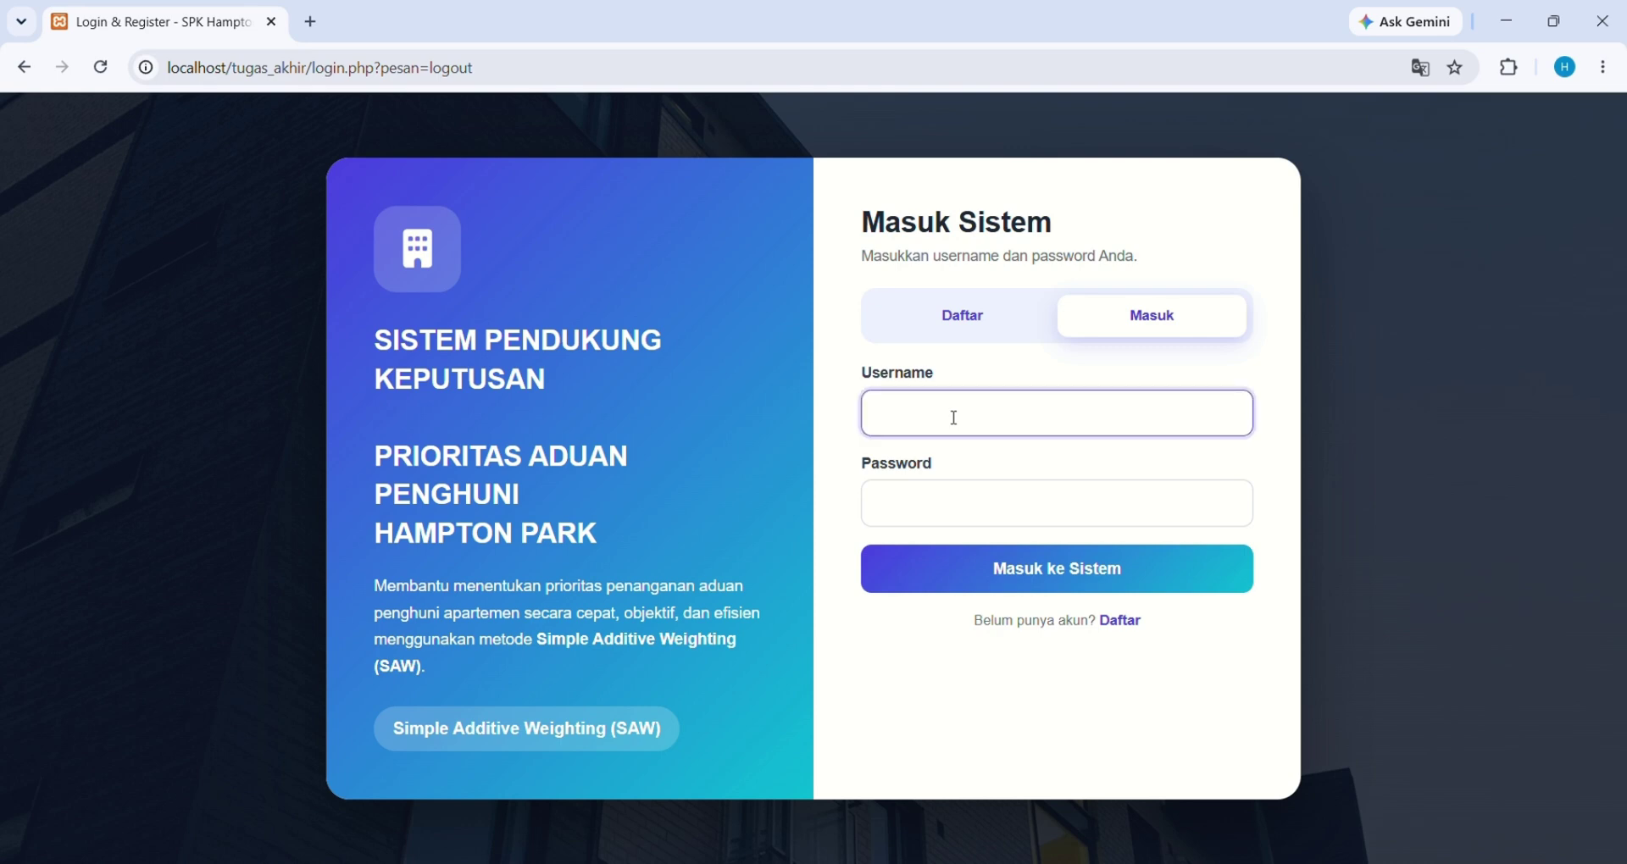
text(penghuni 14)
click(945, 517)
text(123)
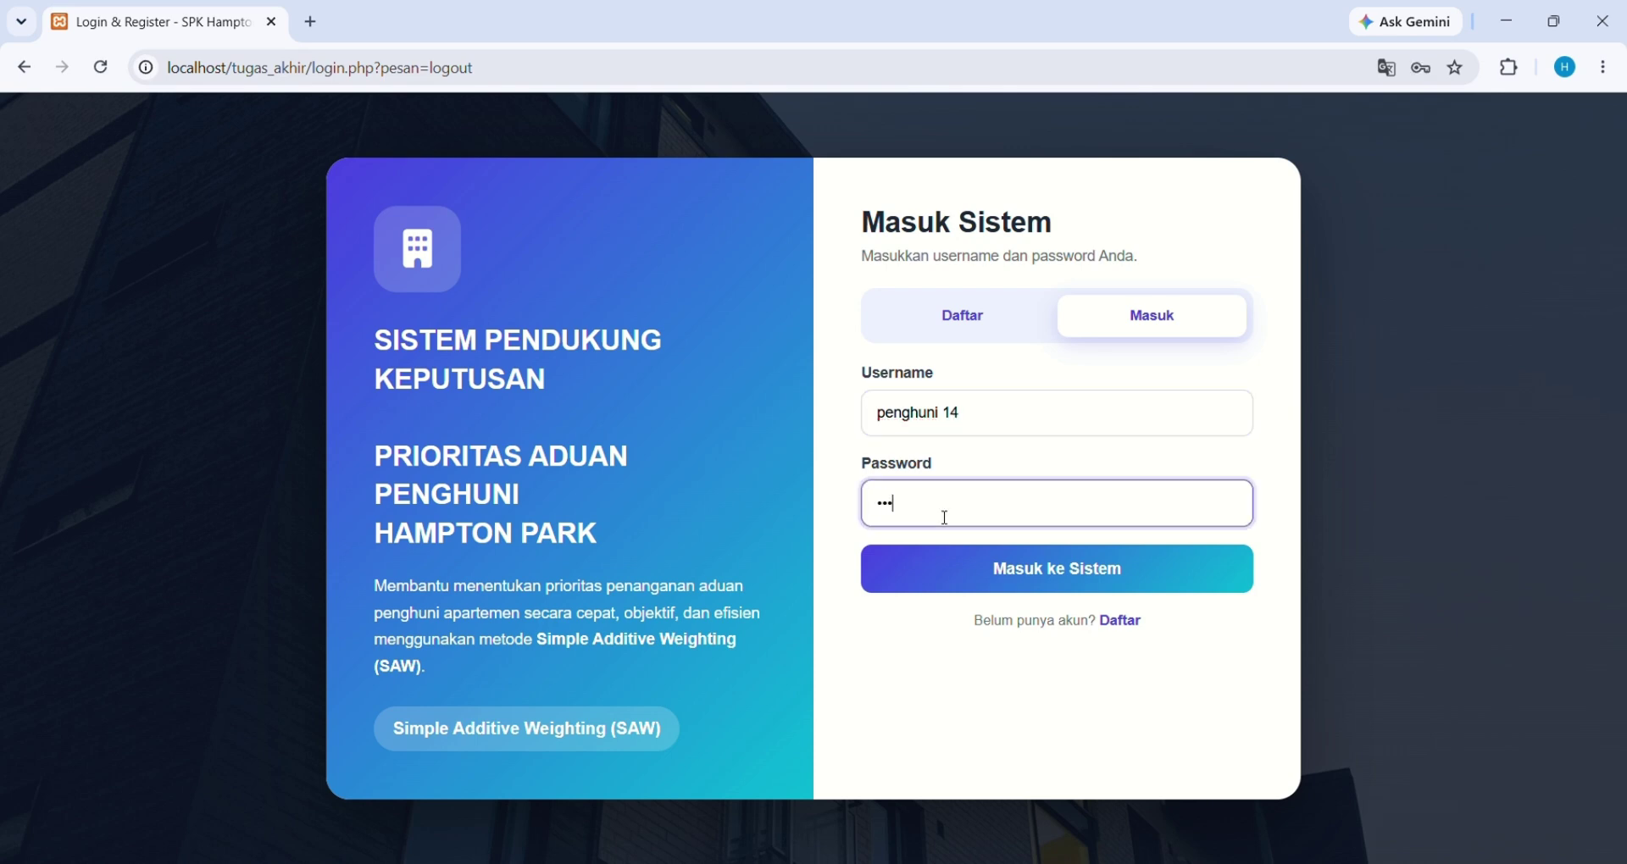
click(997, 577)
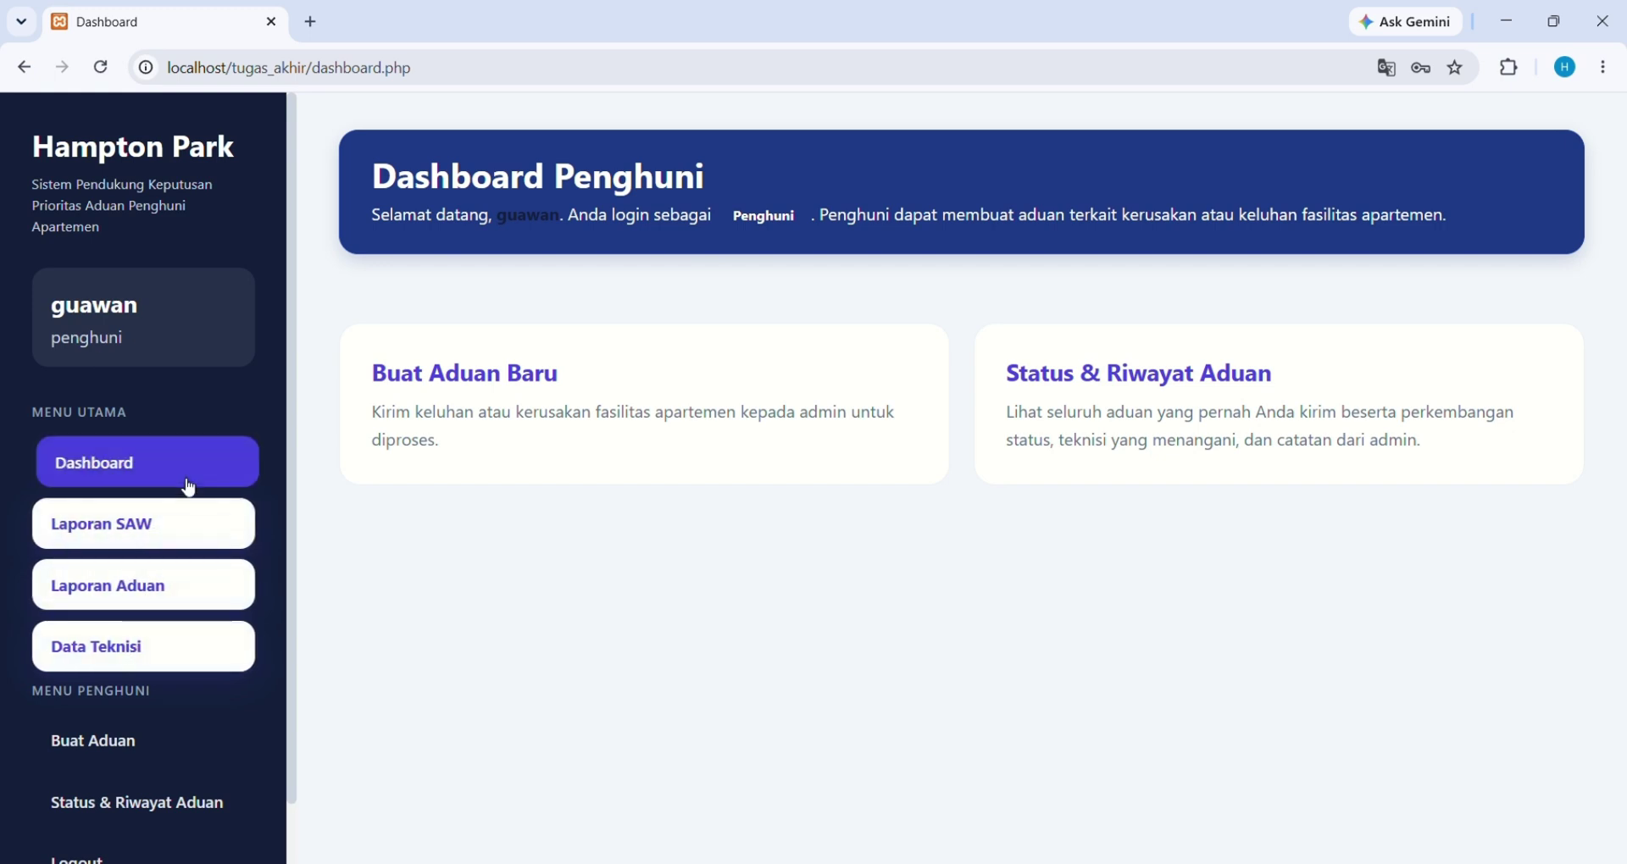
After an admin-only report is refused, open the Buat Aduan new-complaint form
click(180, 529)
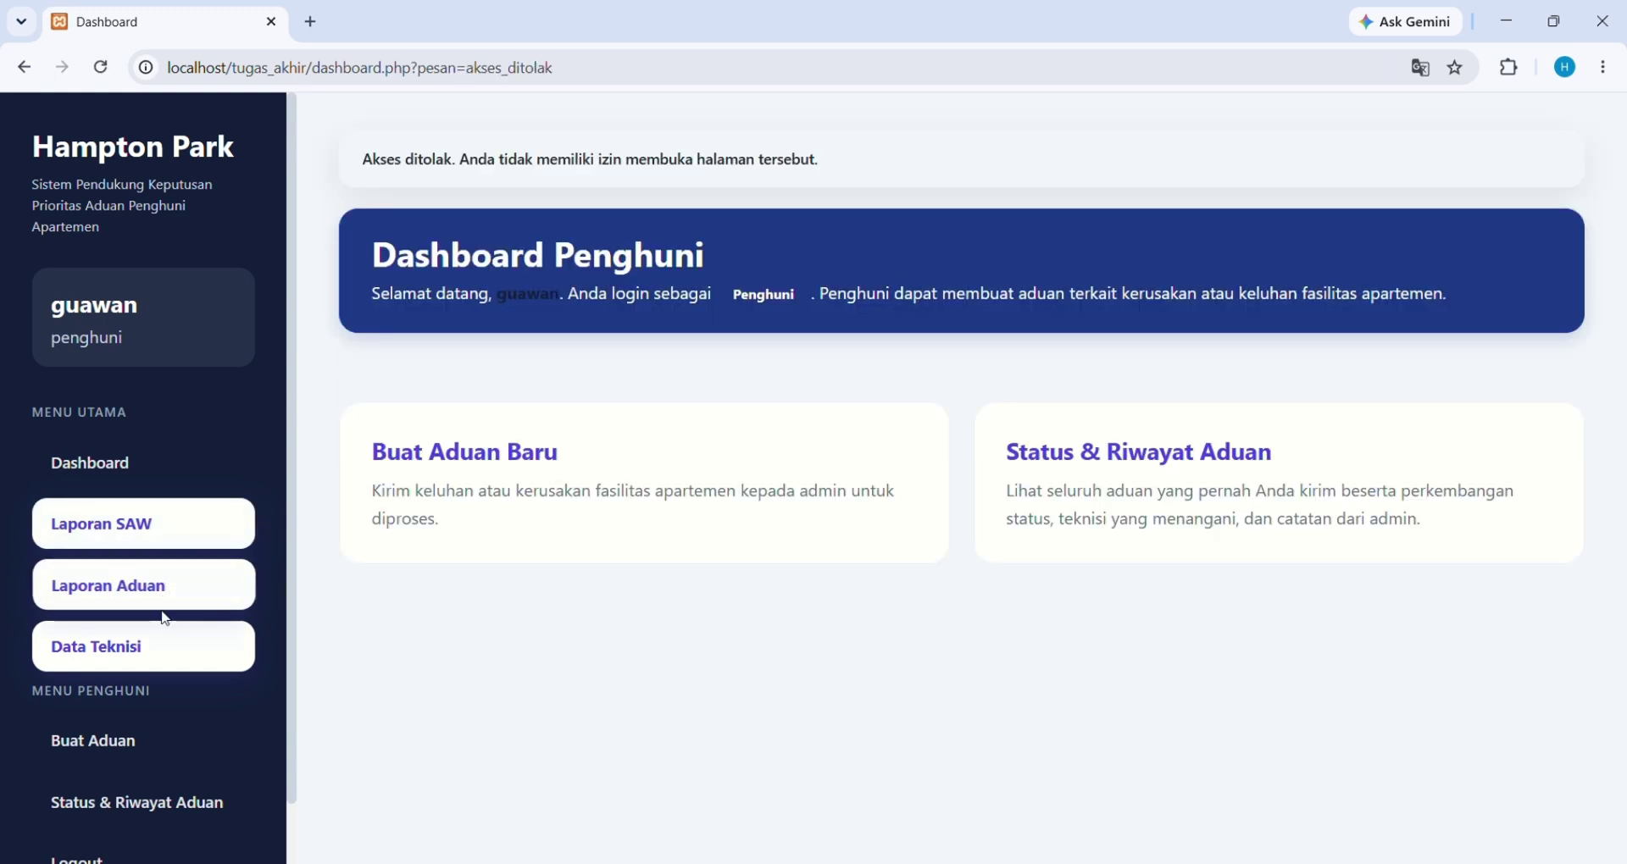
scroll(164, 634, down, 1)
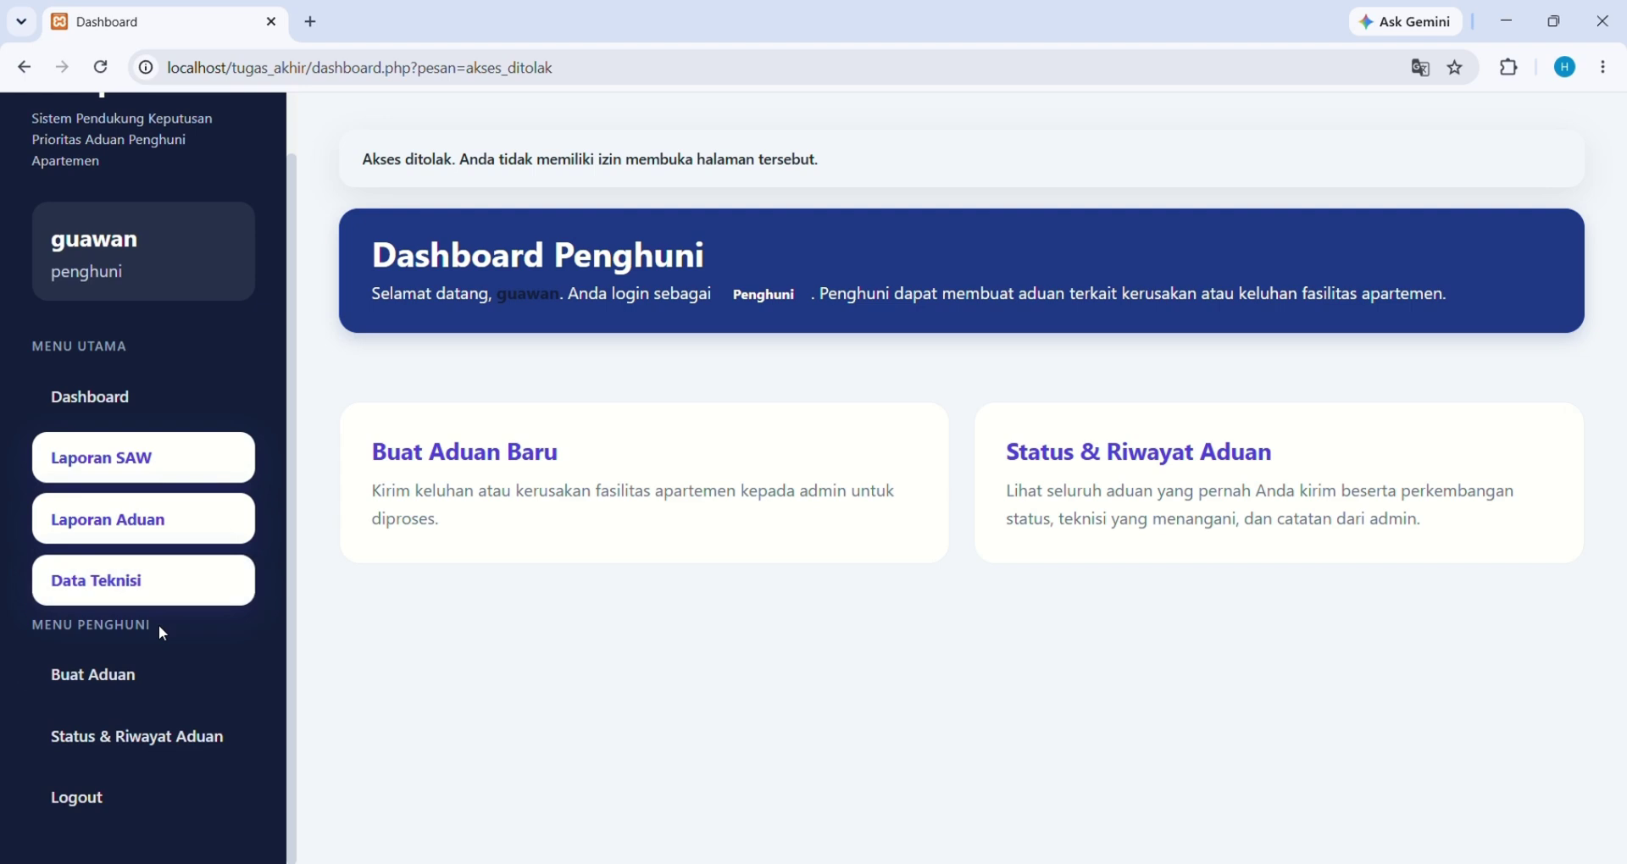
click(189, 685)
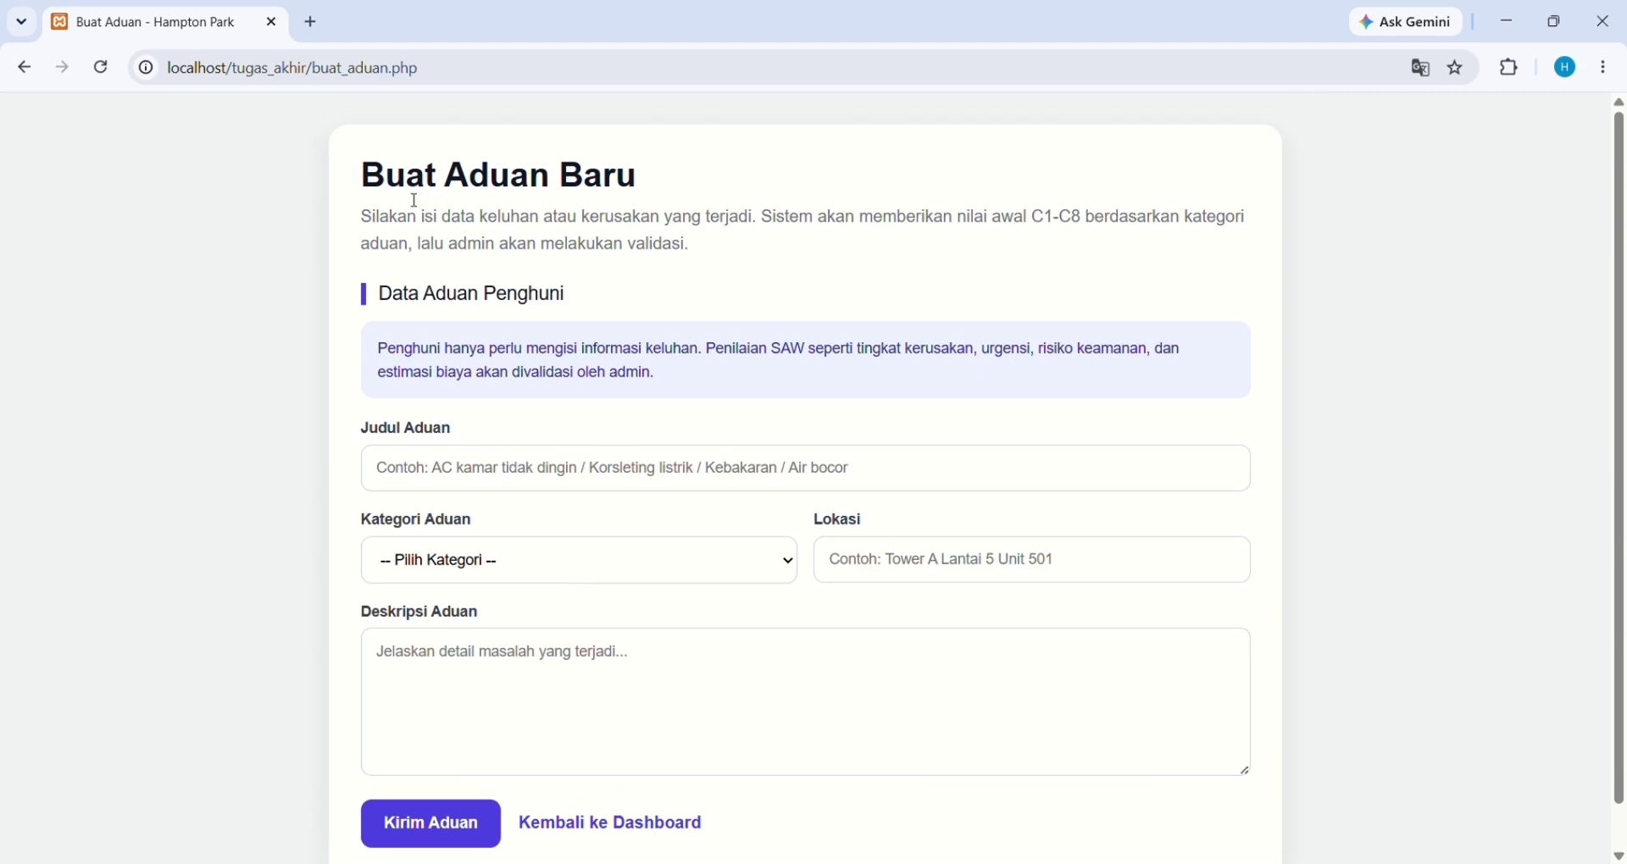
Enter 'kebakaran' as the complaint title
scroll(479, 462, down, 1)
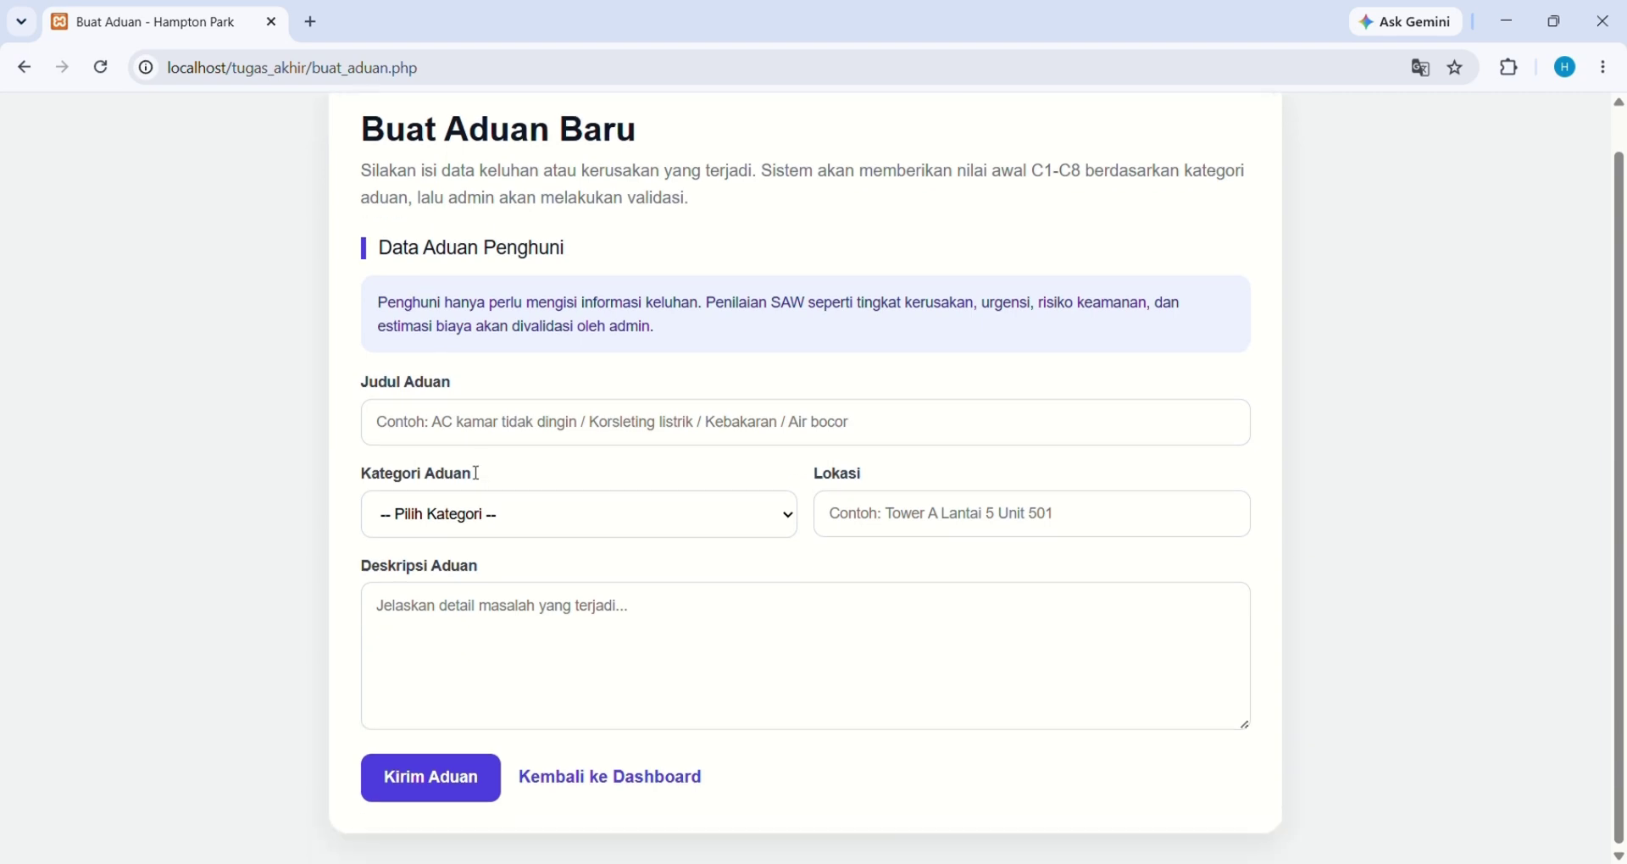
click(462, 425)
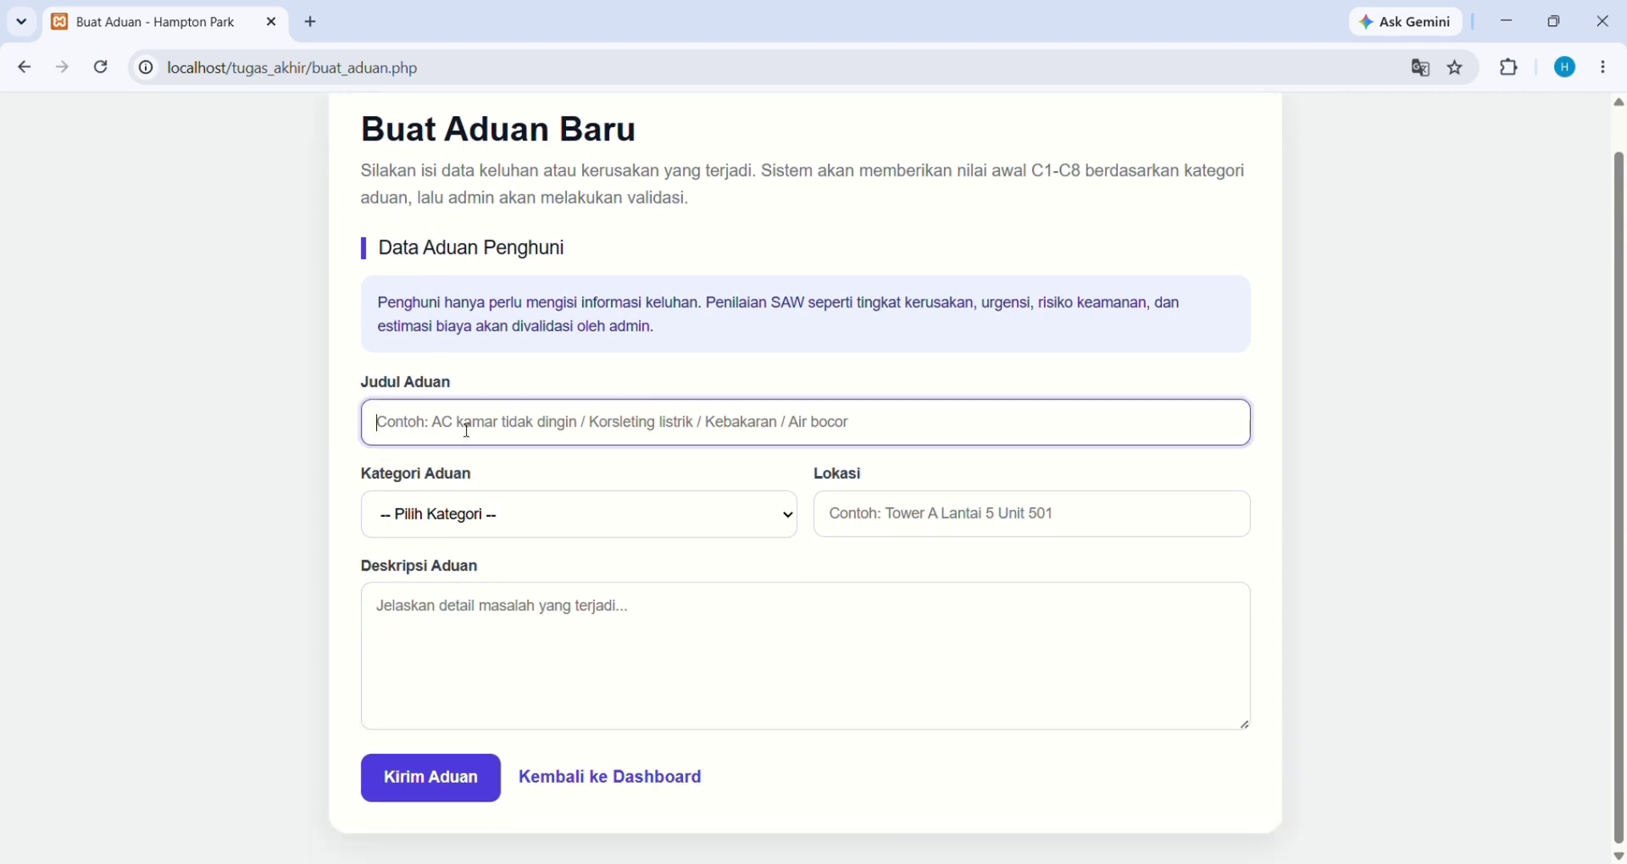
click(437, 520)
click(875, 519)
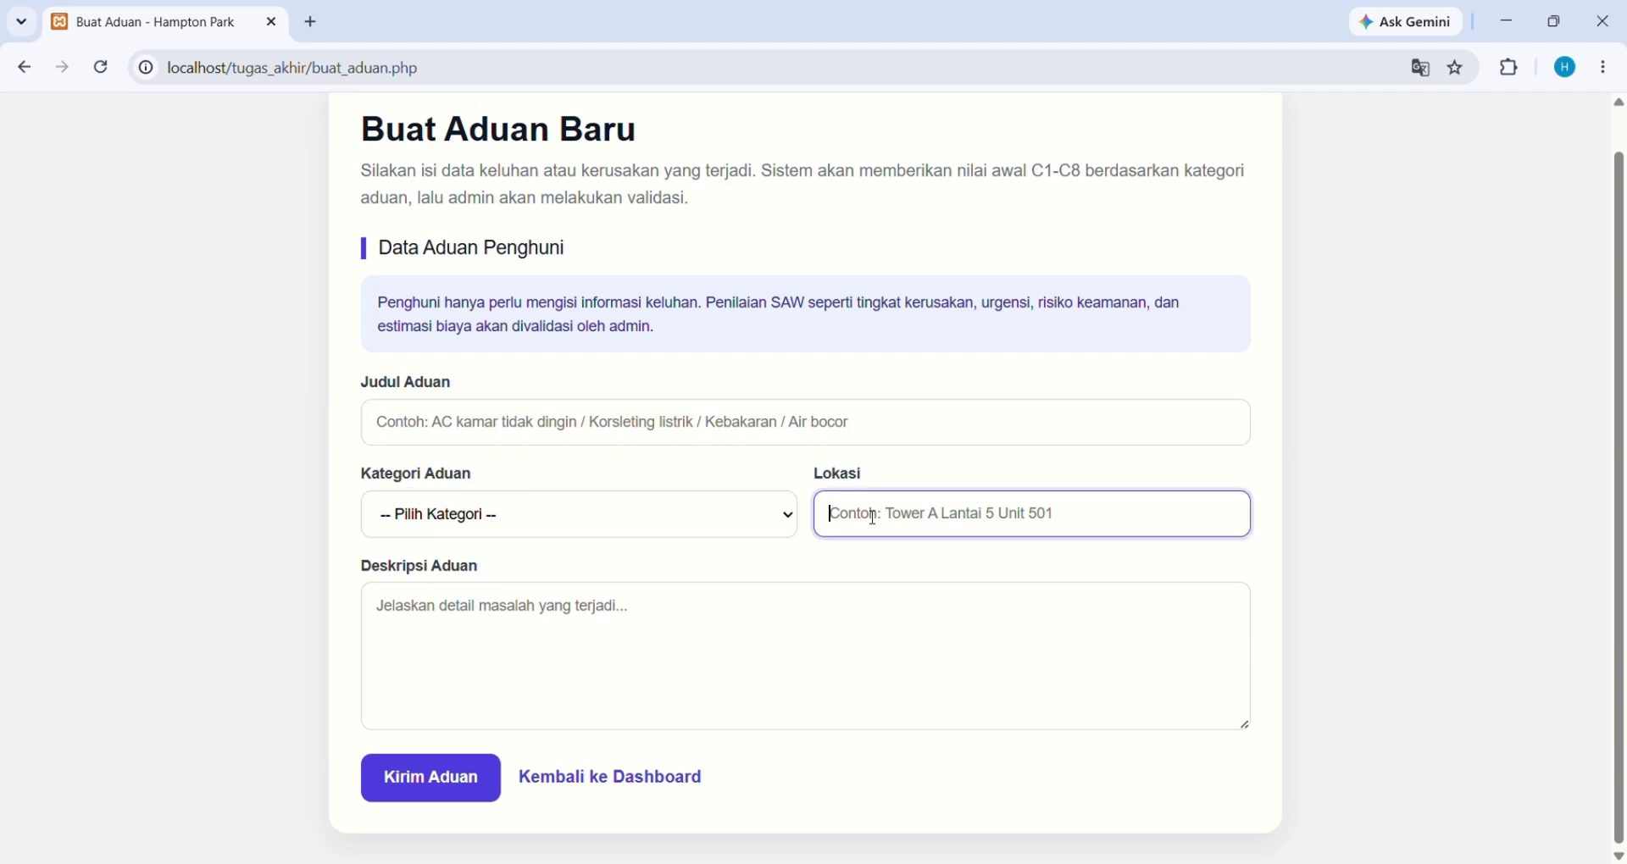
click(686, 660)
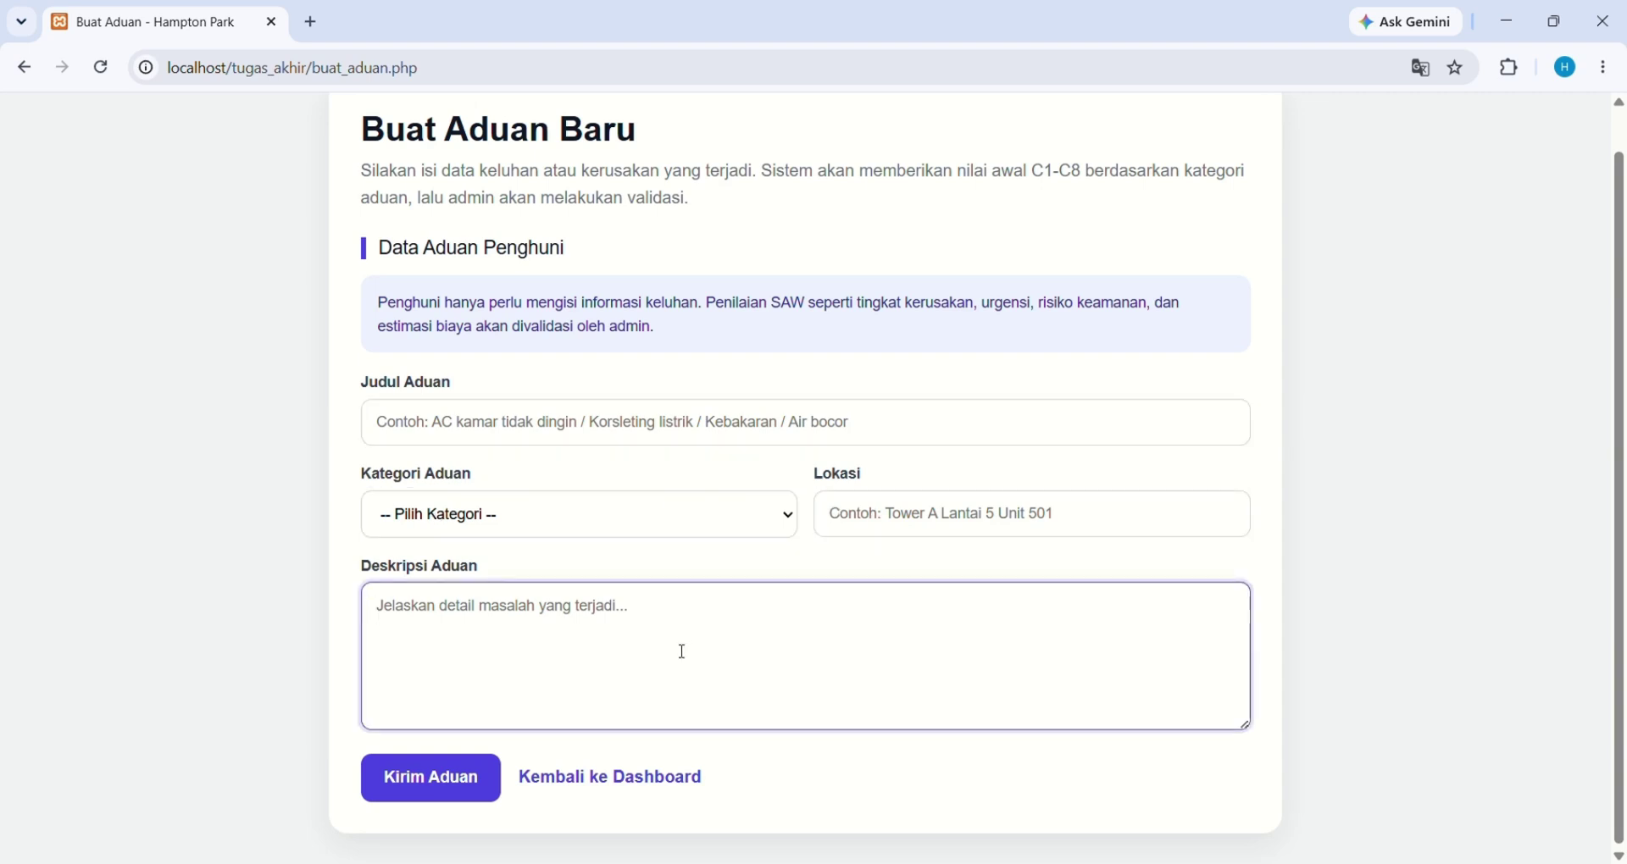
click(594, 422)
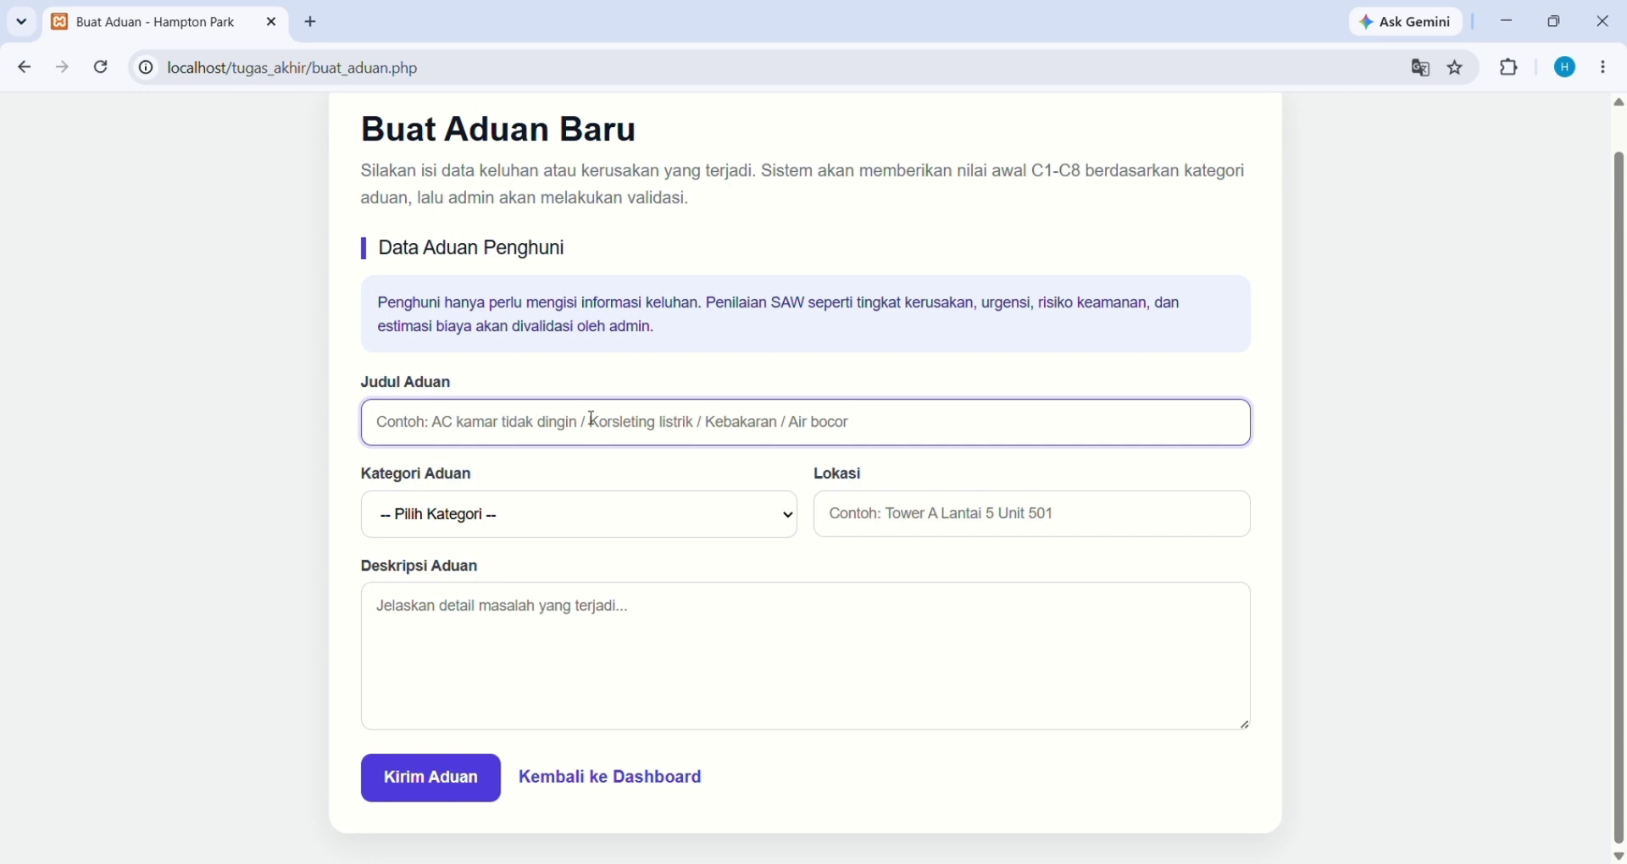
text(k)
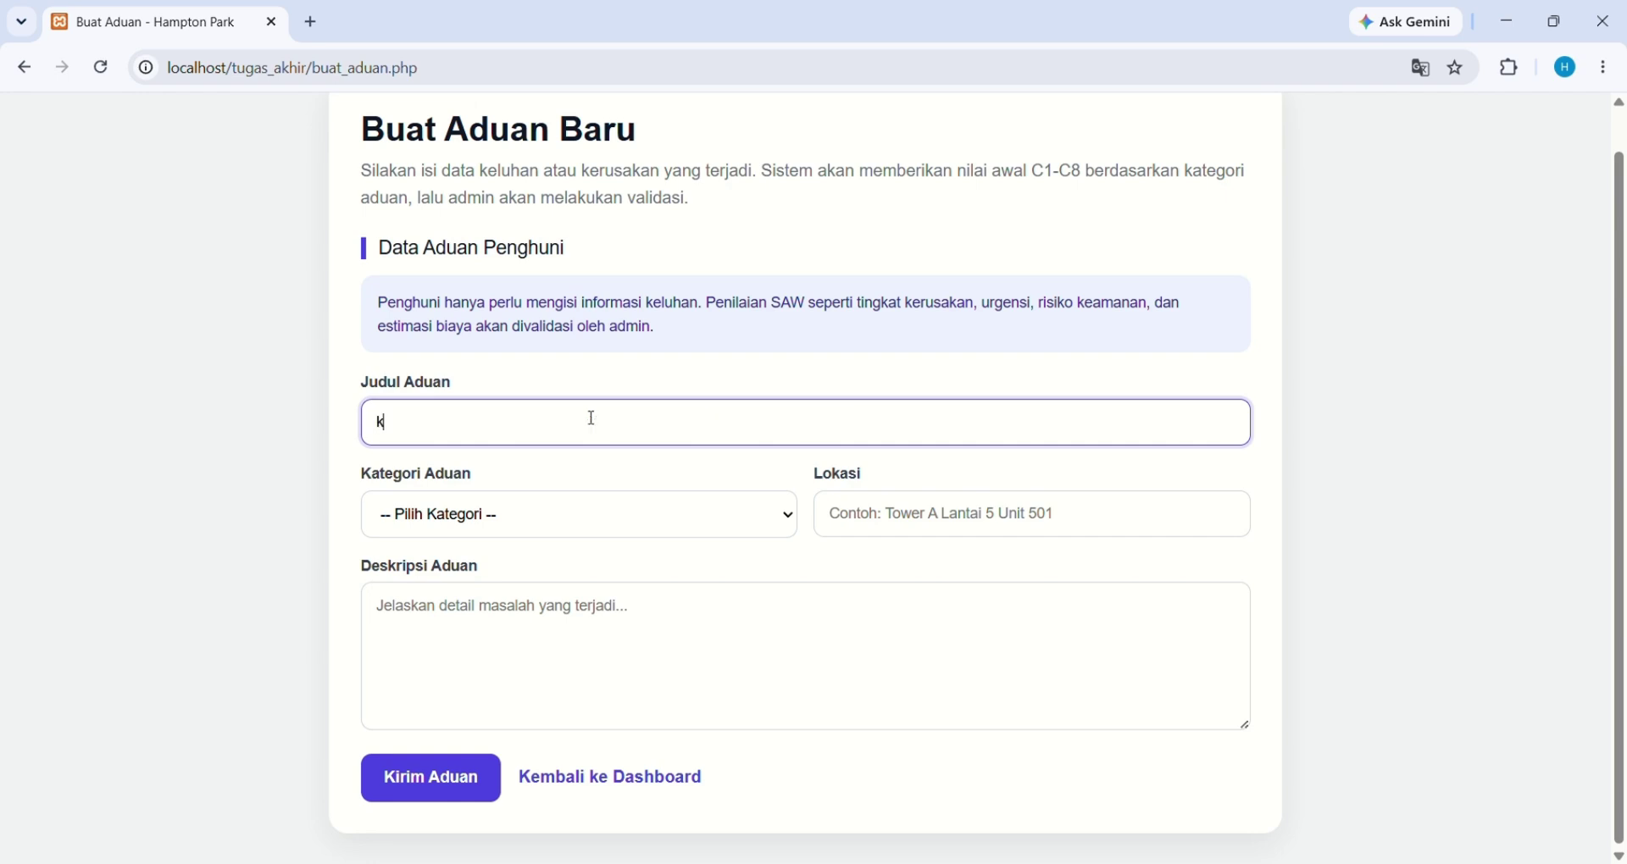
text(ebakaran)
Set category to Kebakaran and location to 'tower 4.lantai 5 unit 4'
click(543, 519)
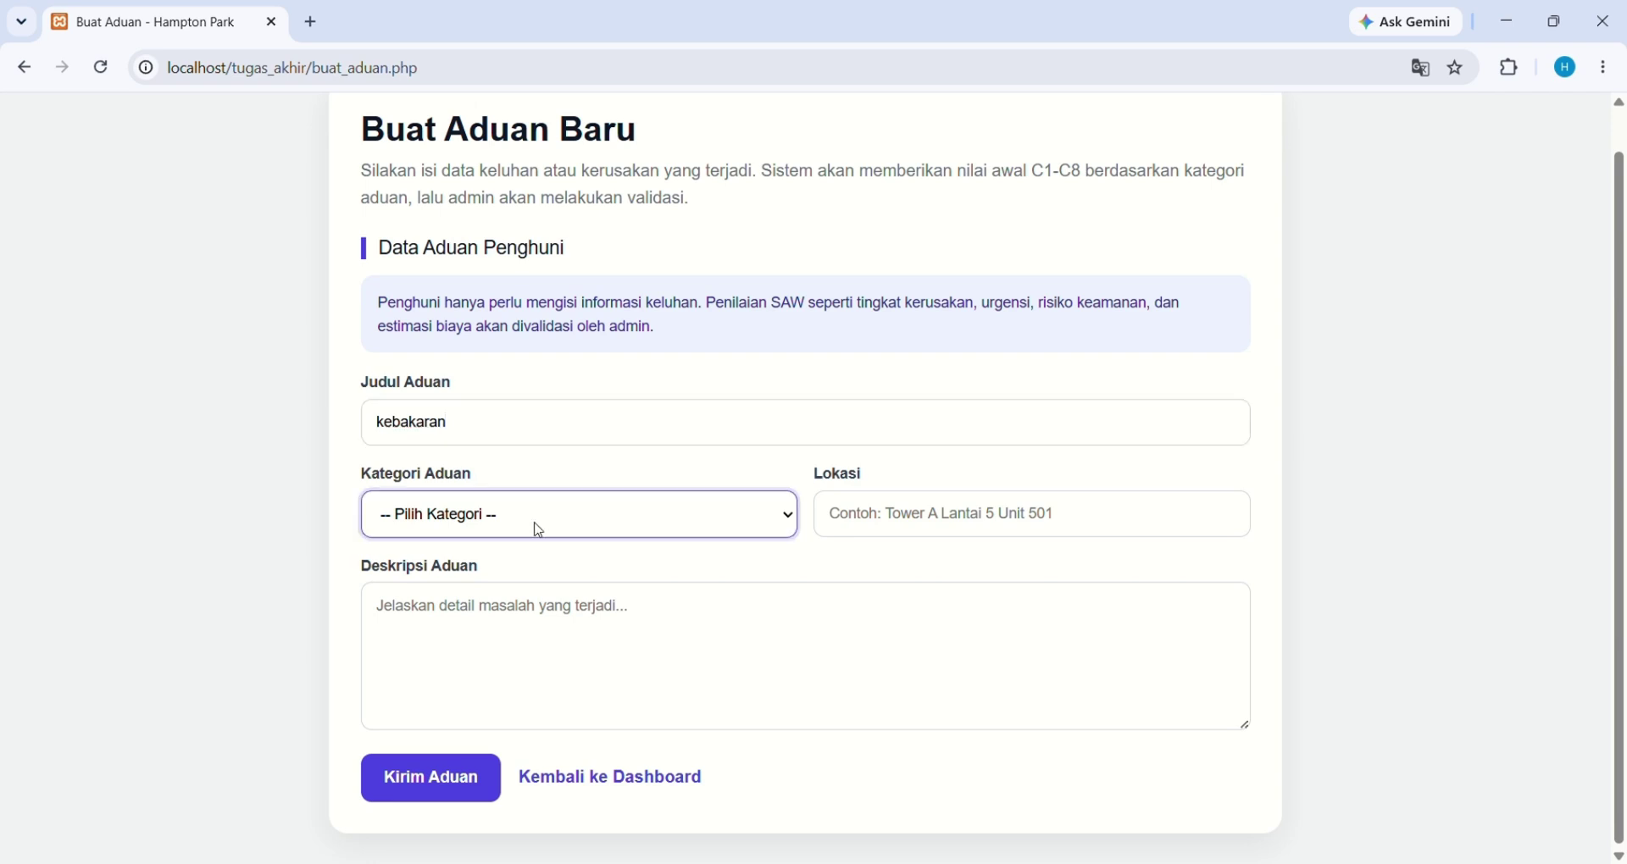
click(519, 591)
click(884, 524)
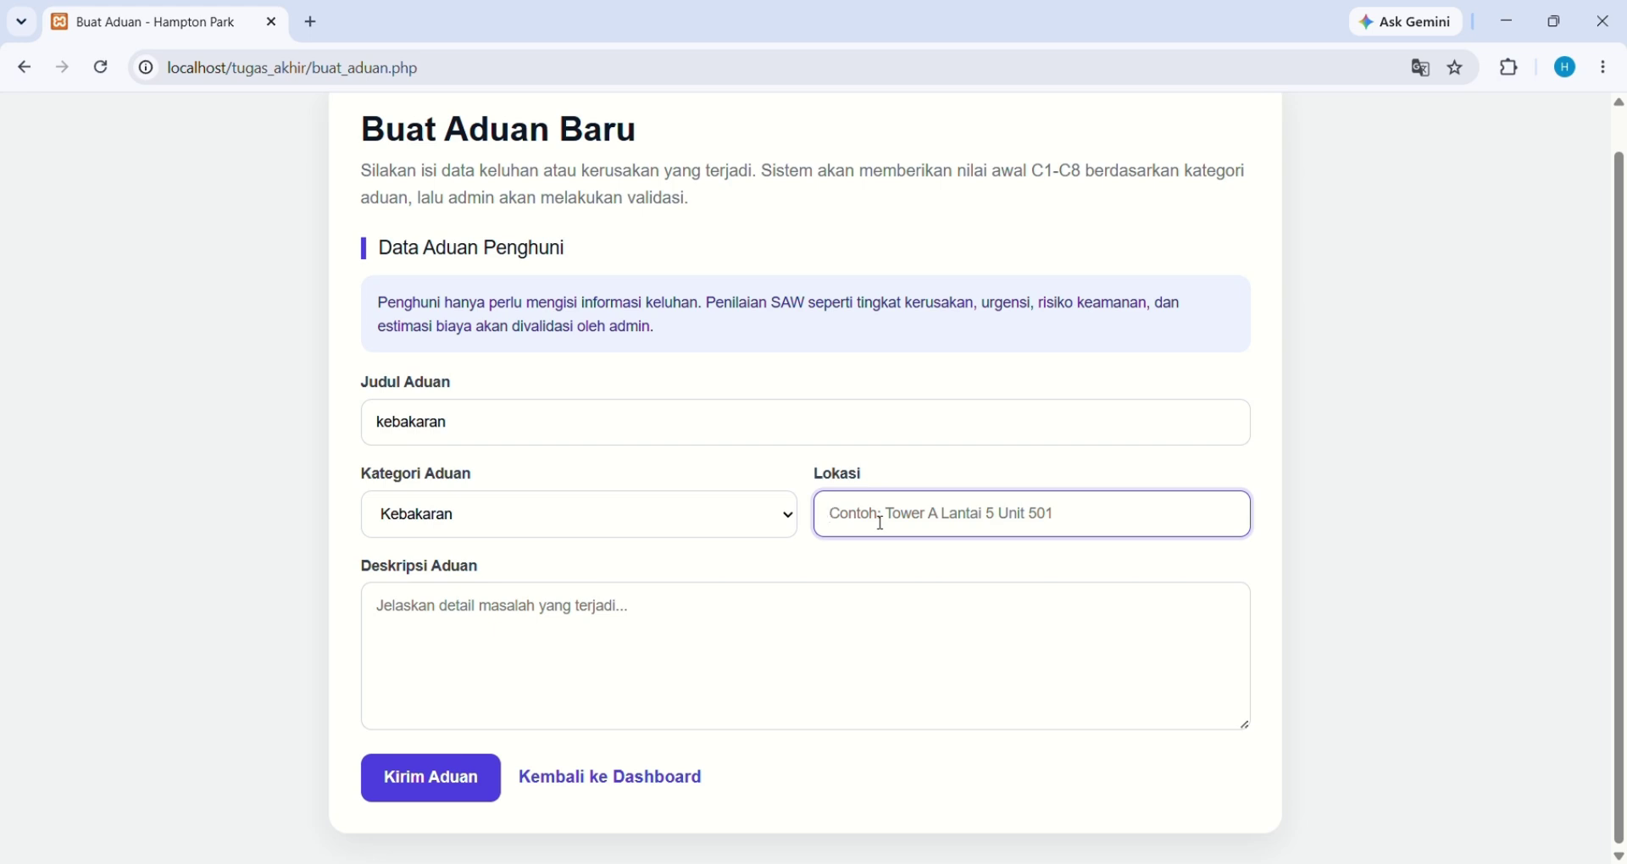
text(tO)
key(BackSpace)
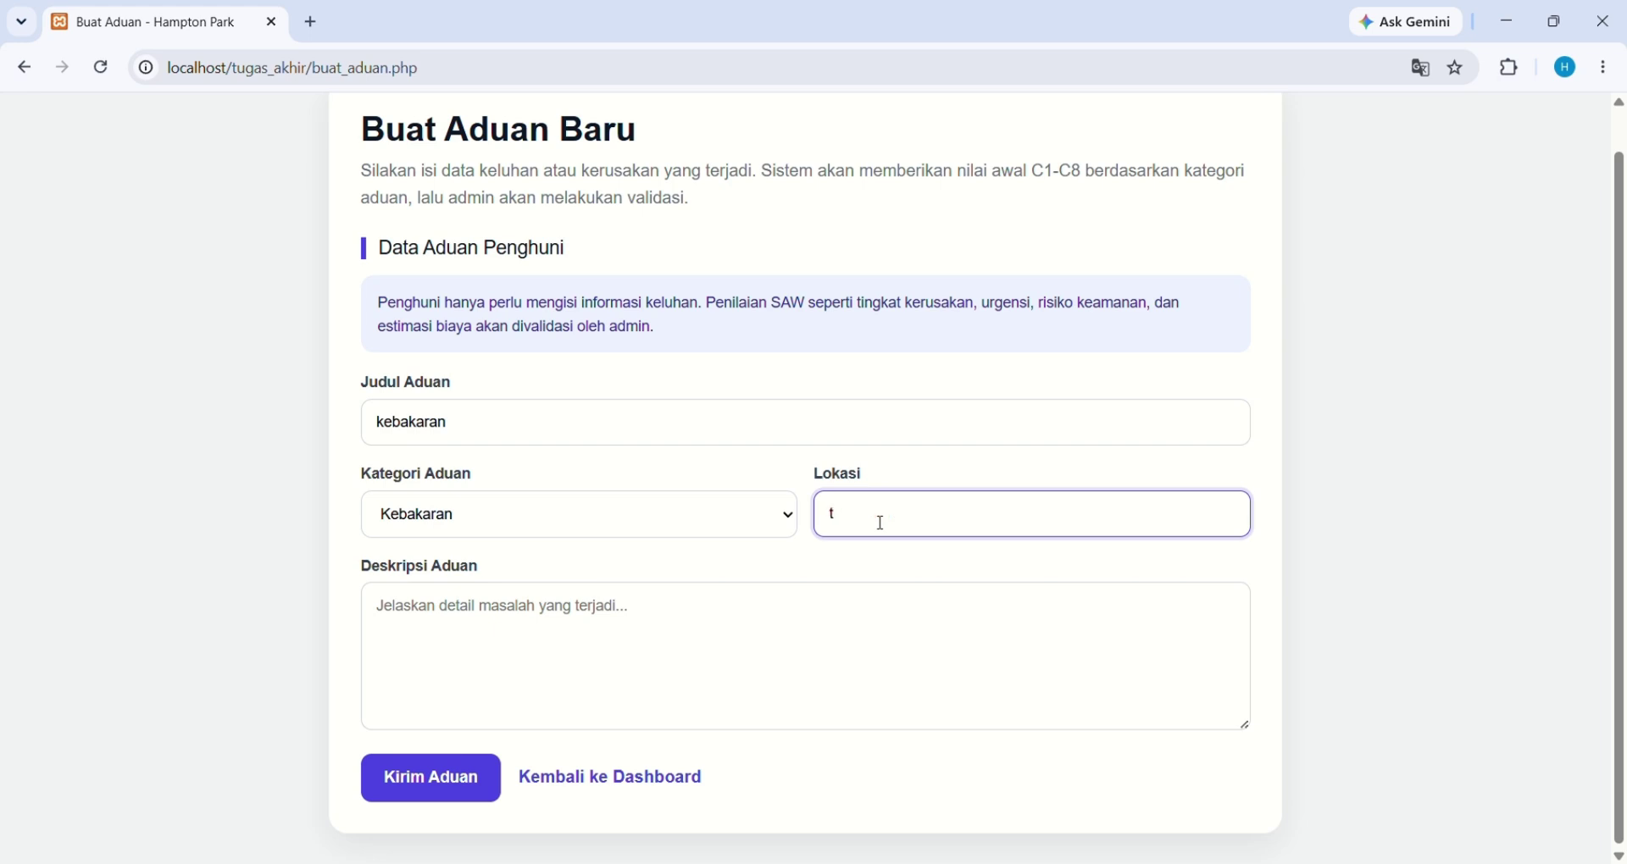
text(owe)
text(r)
text( 4.)
text(lantai)
text( 5)
text( un)
text(it)
text( 4)
Describe it as 'kebakaran di dapur, gas bocor' and send the complaint
click(643, 632)
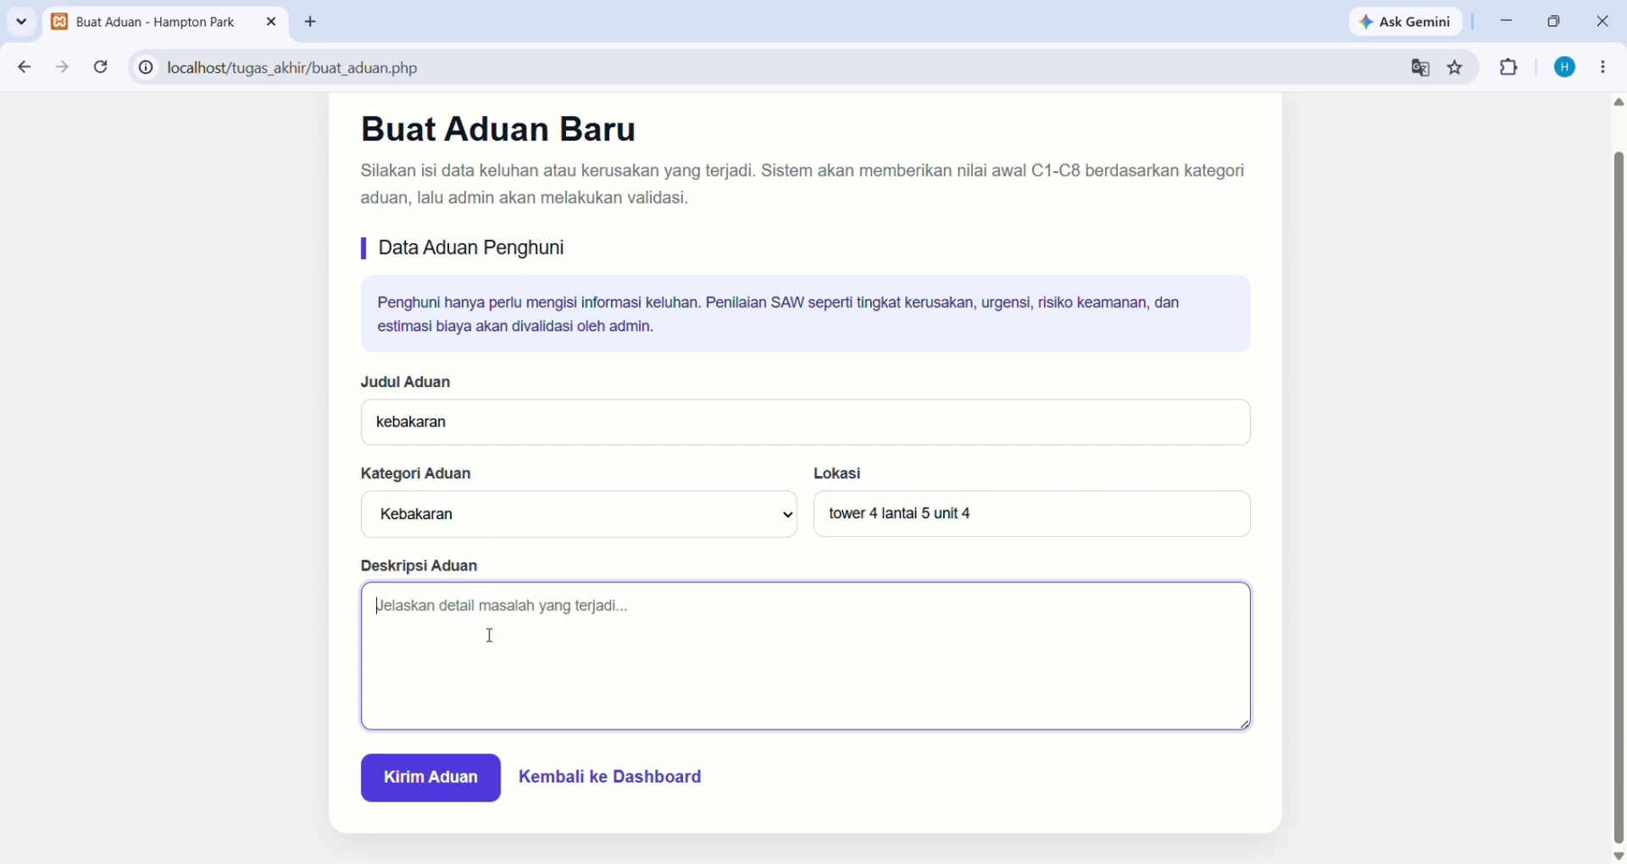
text(keb)
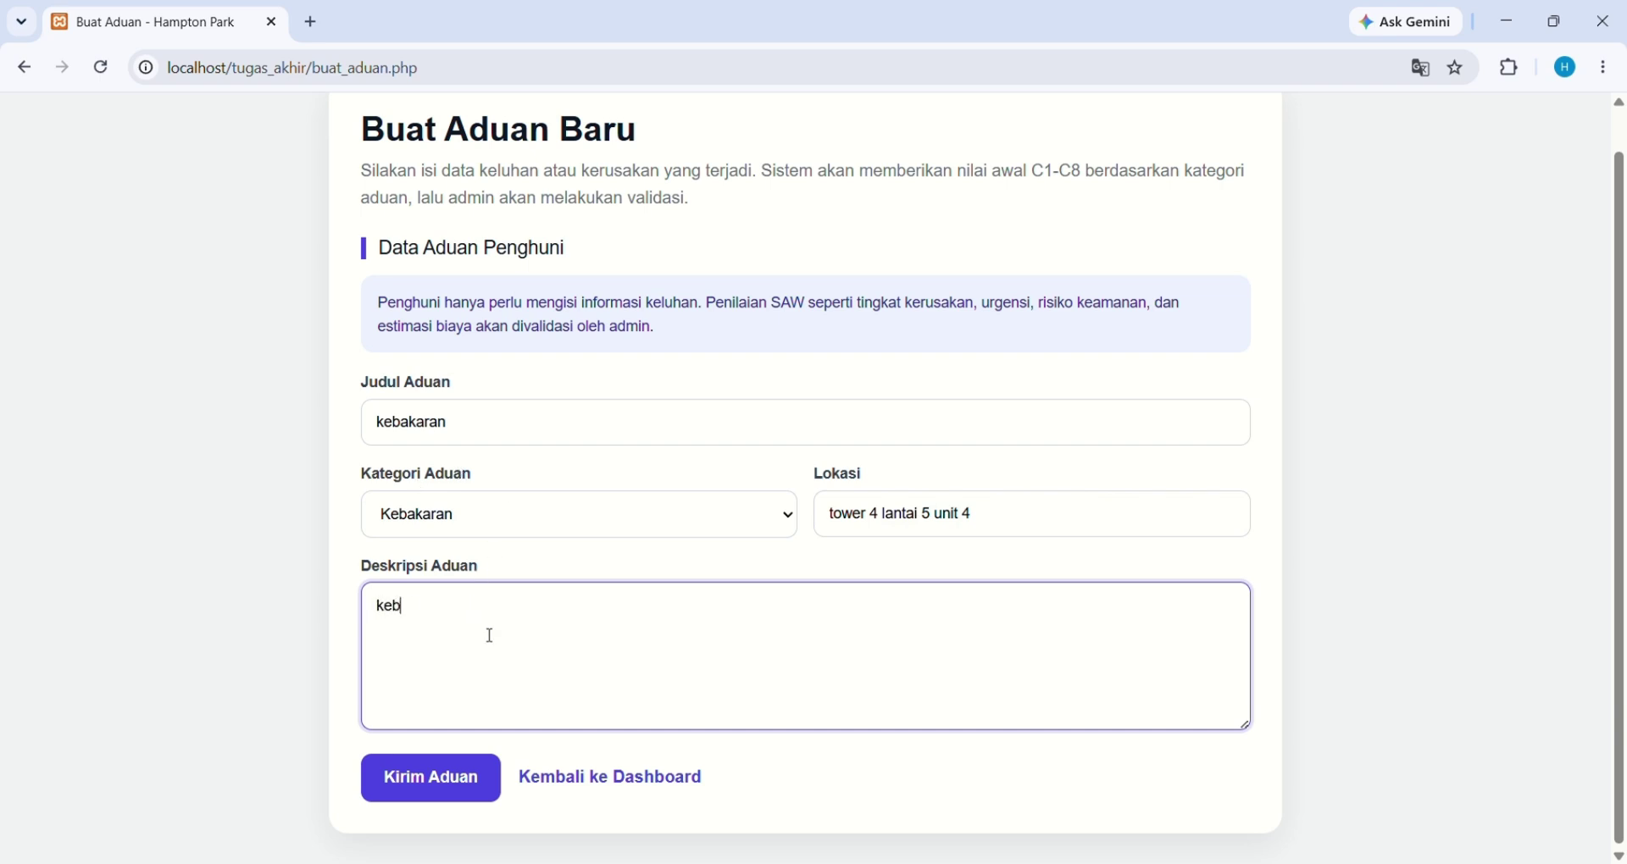
text(akaran di dapur)
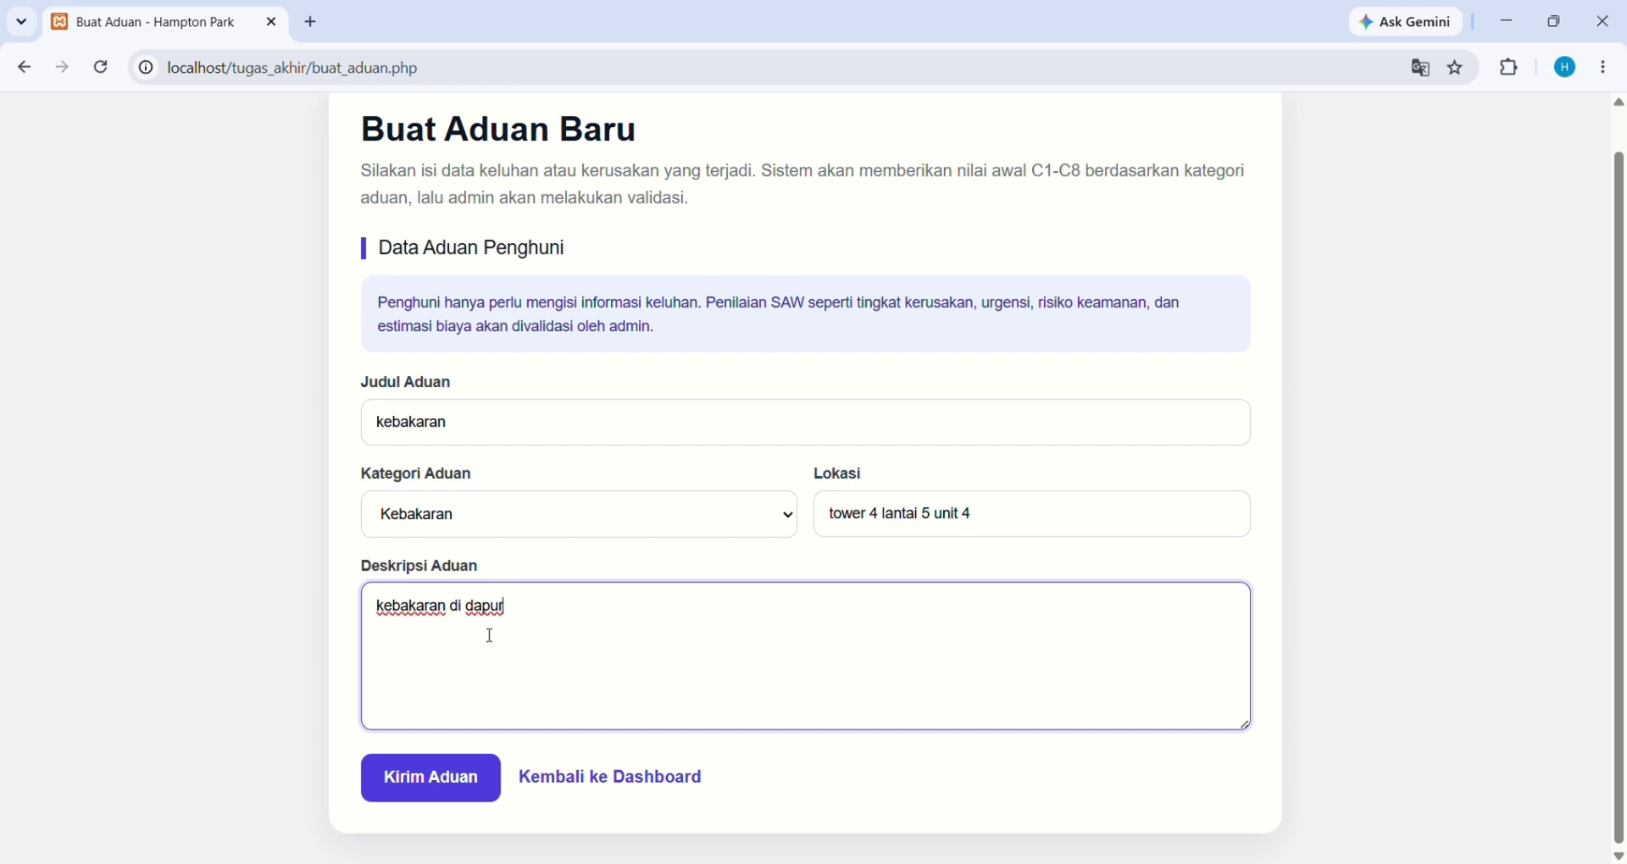
text(, gas bocor)
click(422, 778)
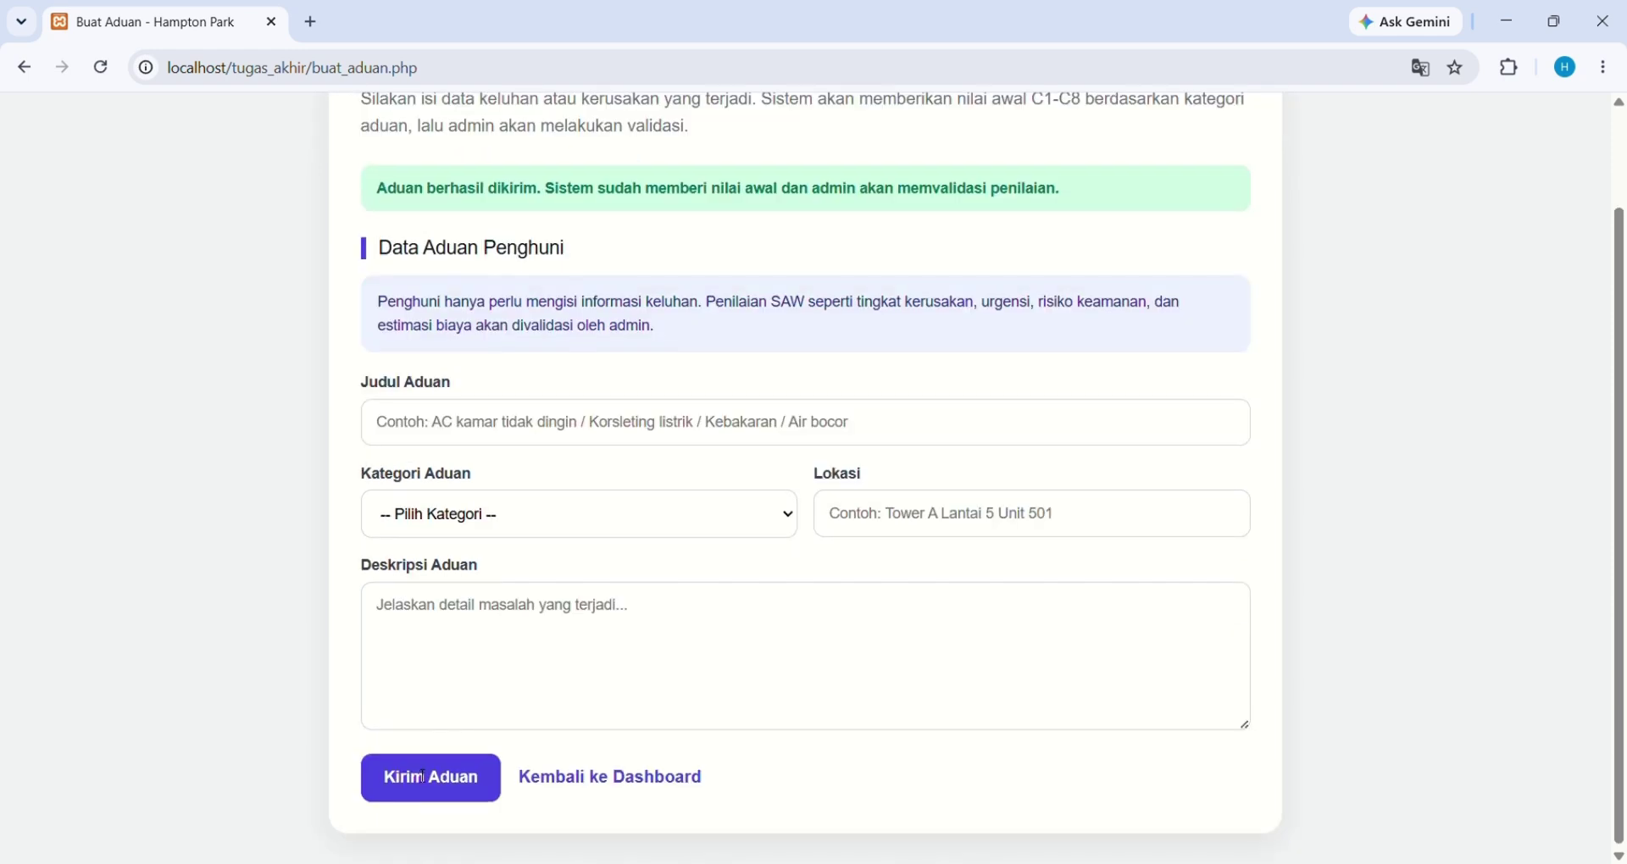
scroll(723, 712, up, 1)
scroll(723, 712, down, 1)
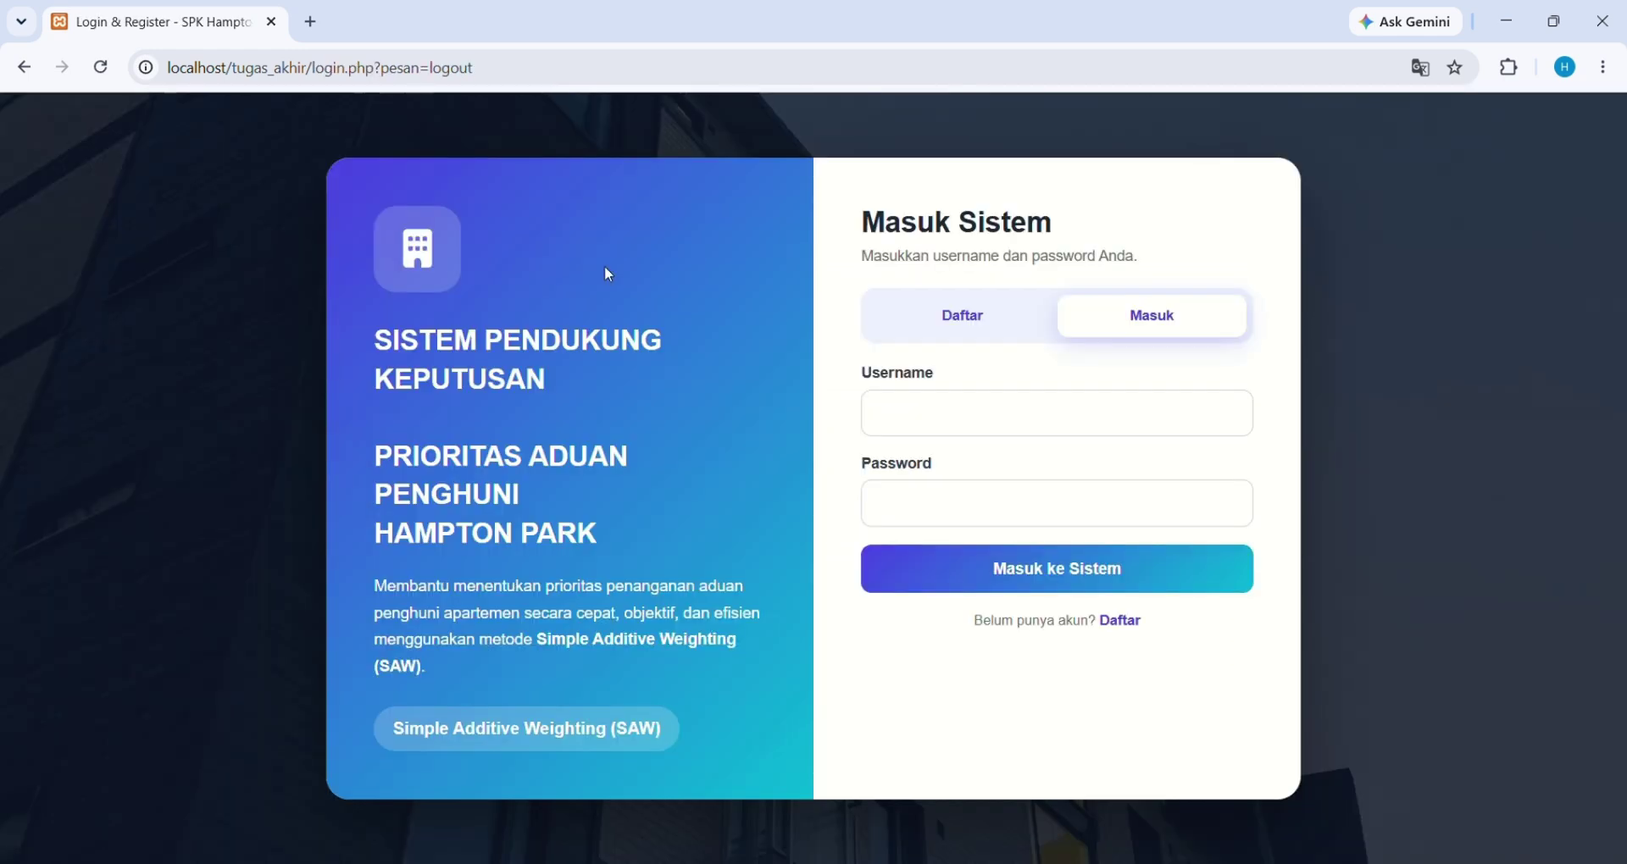
Sign in with the administrator credentials and dismiss Chrome's password breach warning
click(914, 422)
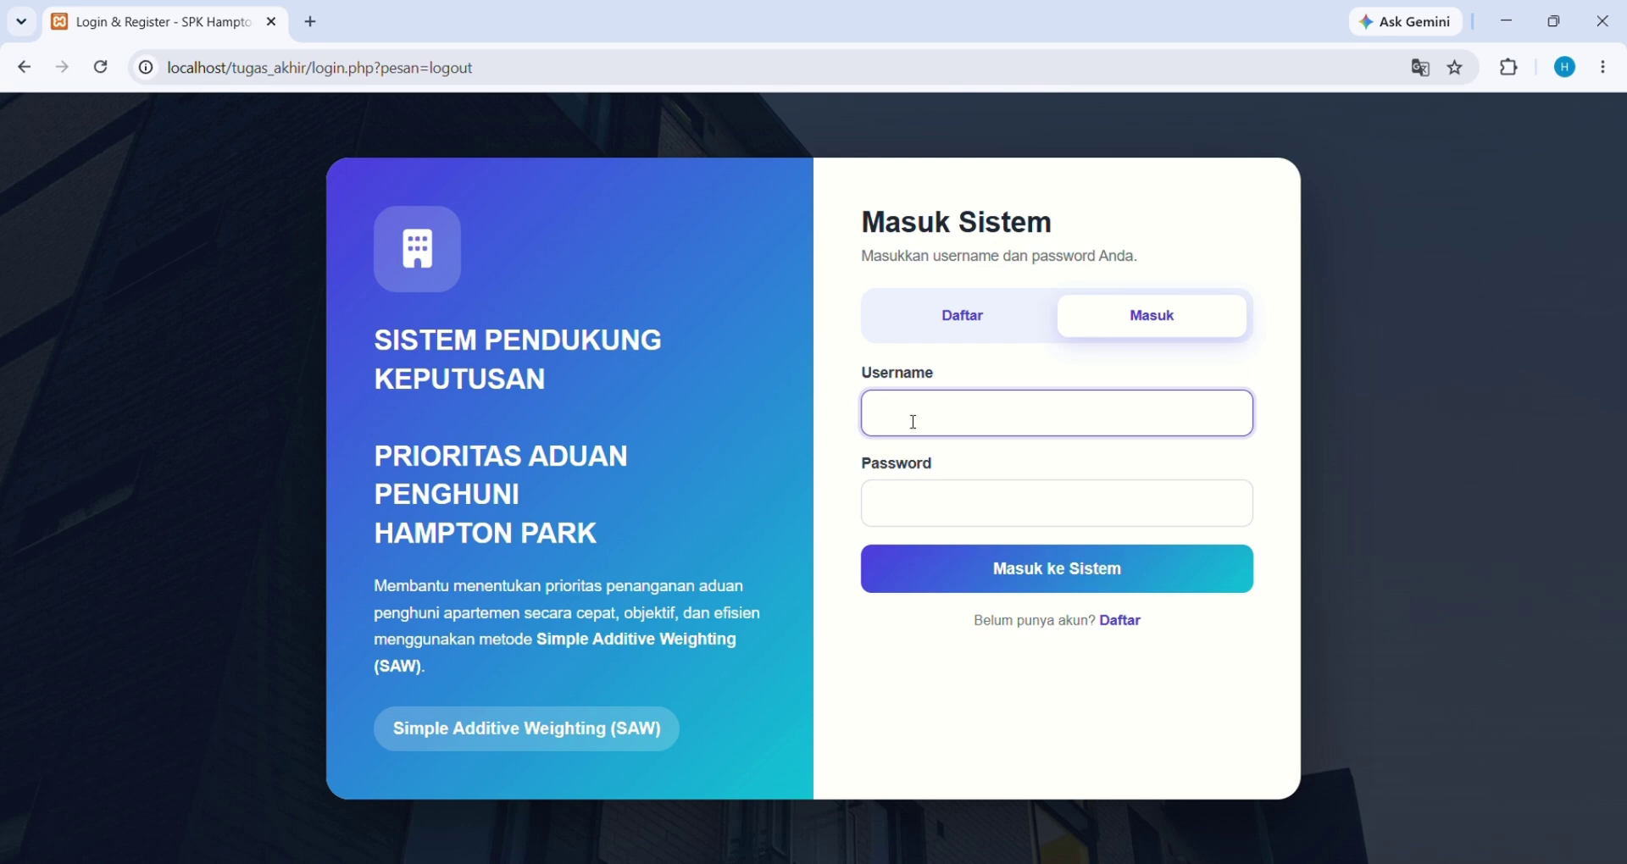
text(admin)
click(926, 518)
text(admin)
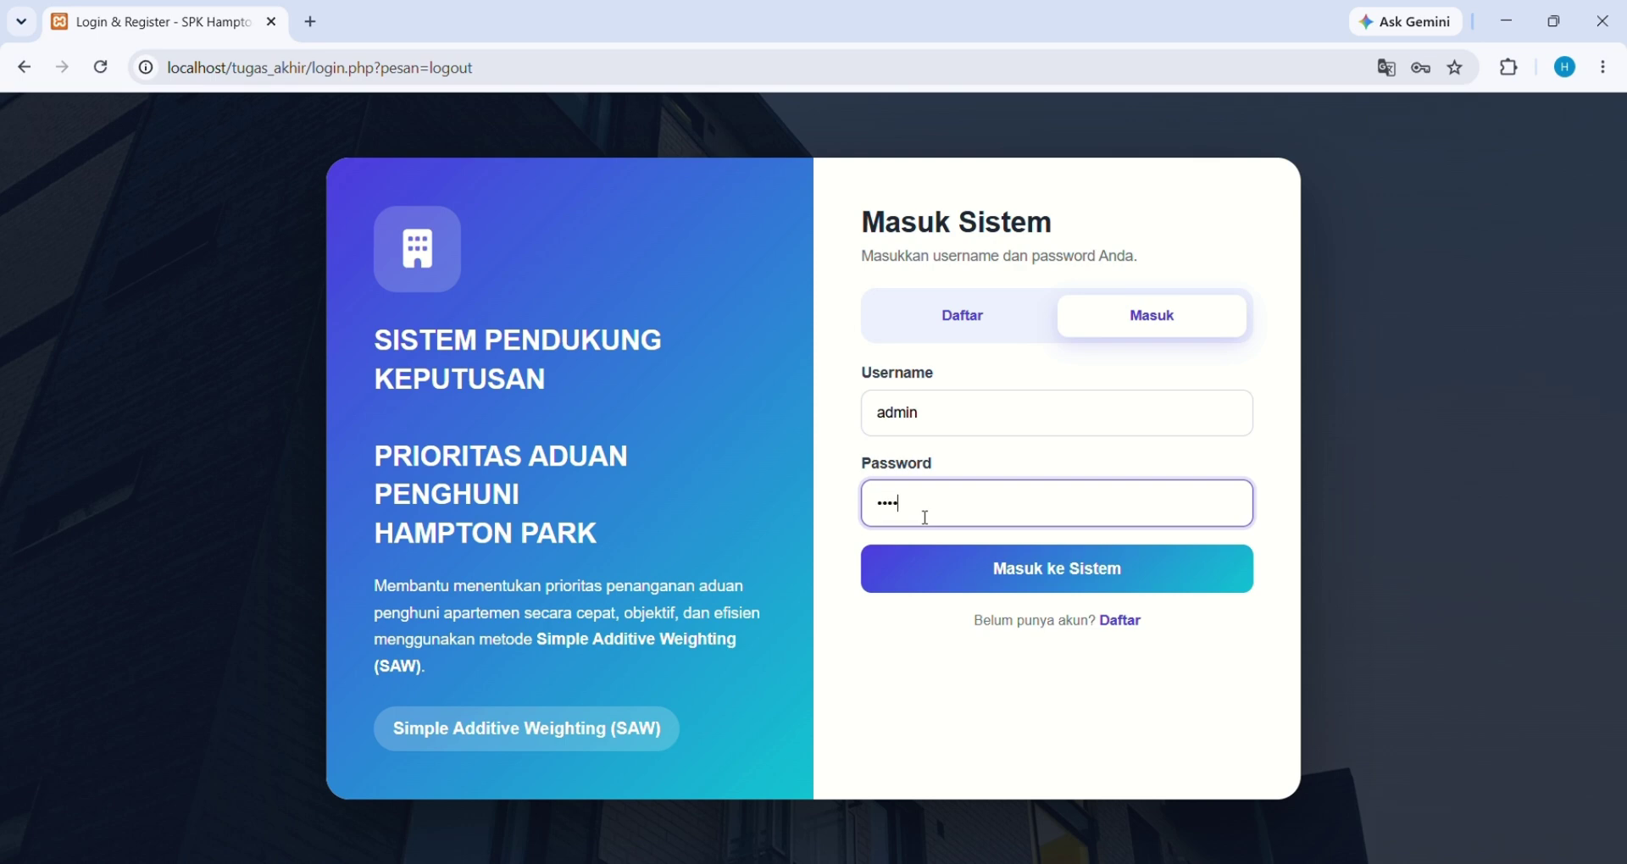
text(123)
click(955, 569)
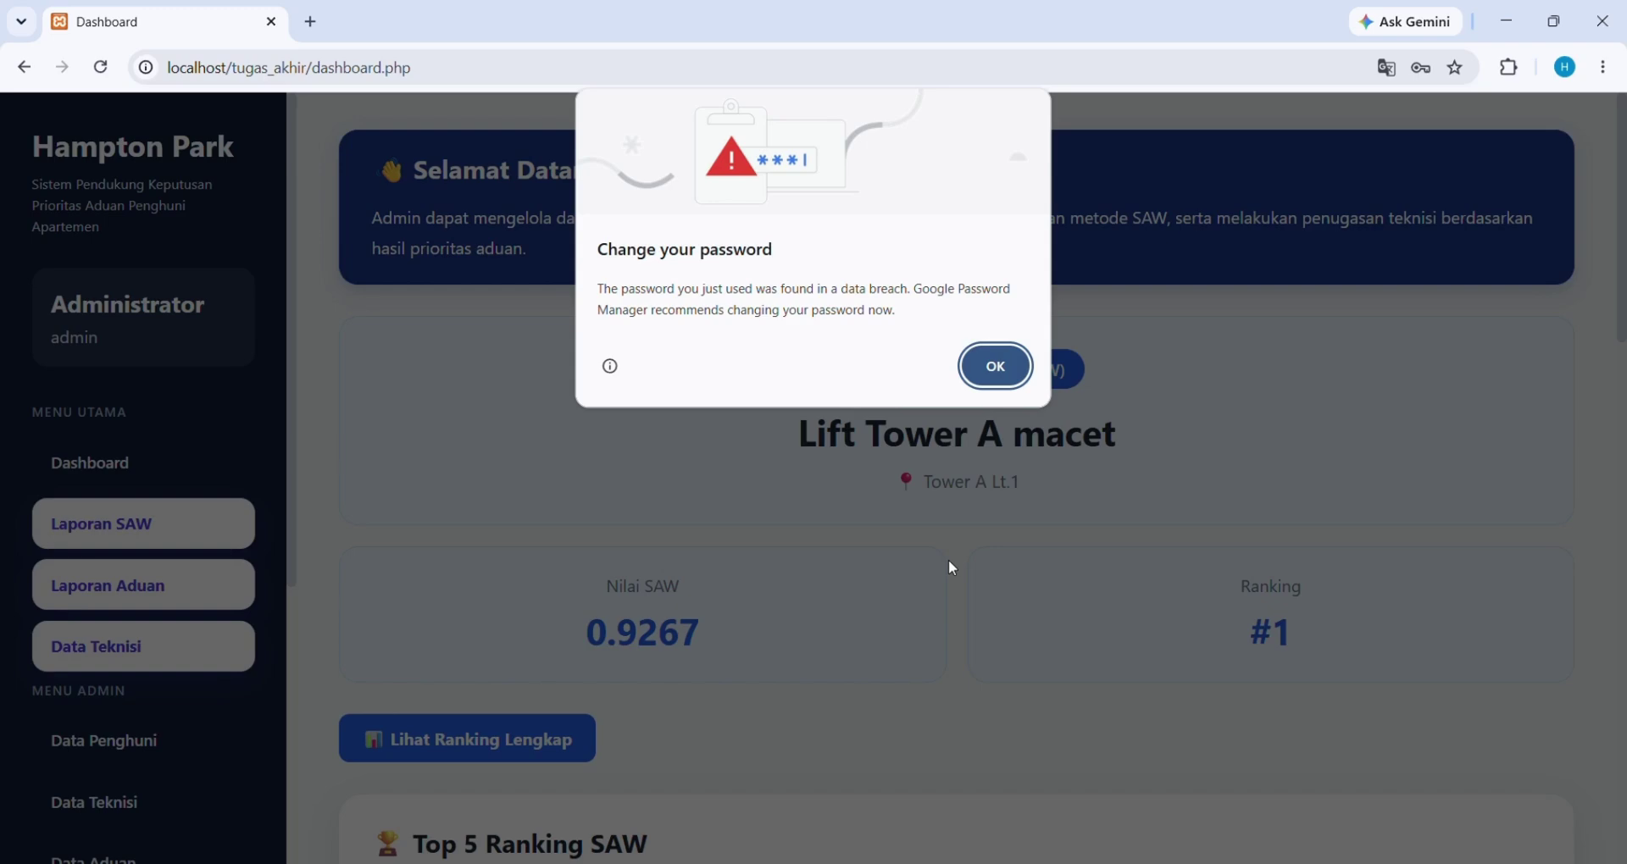
click(1004, 366)
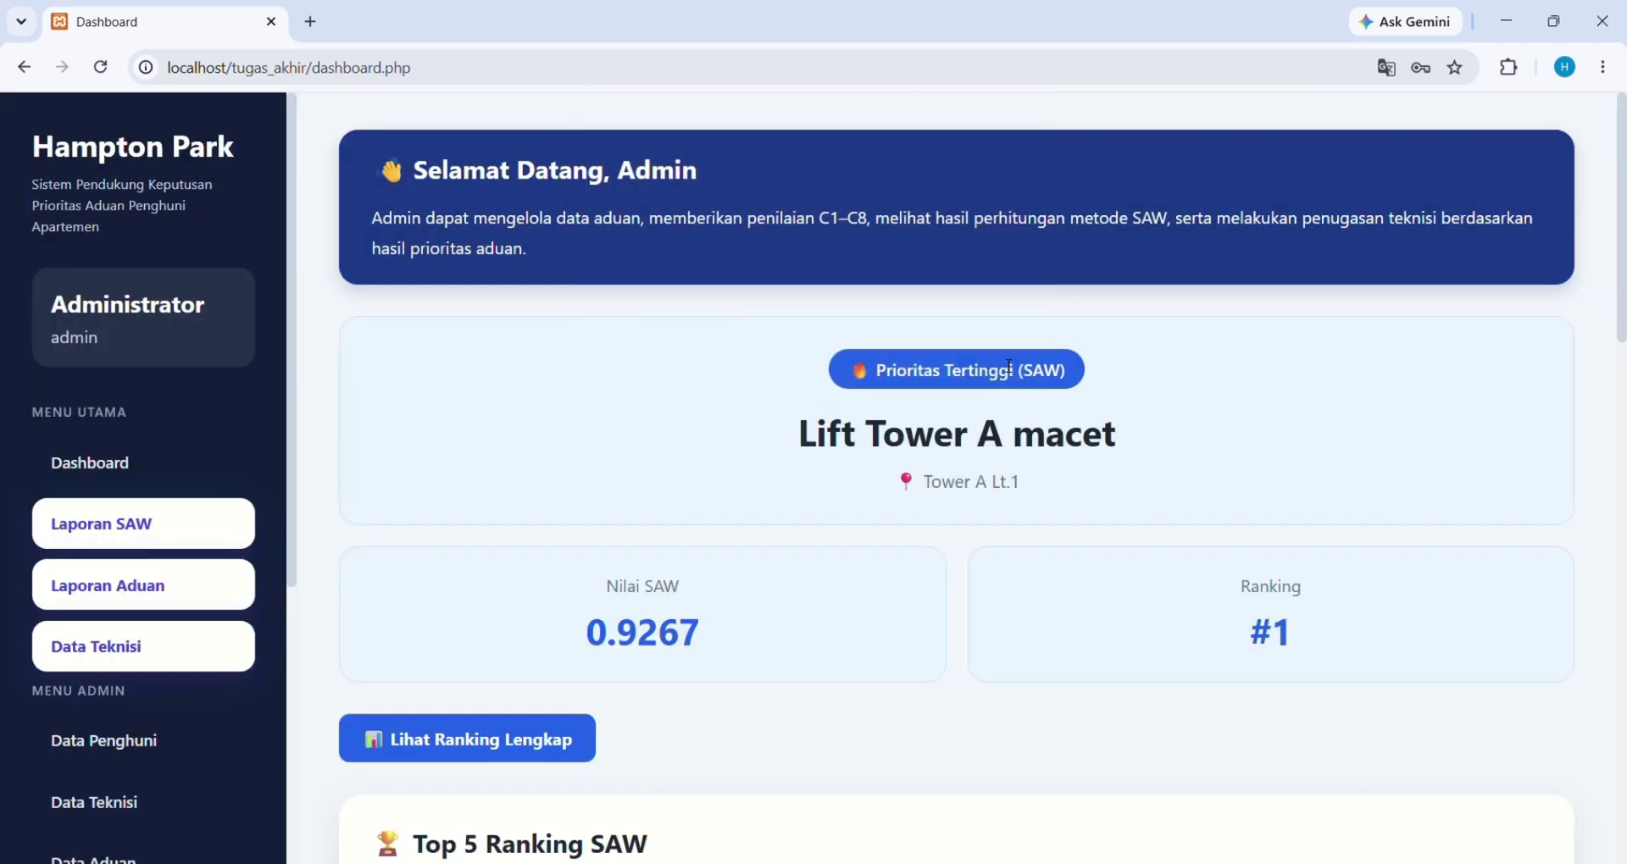
scroll(178, 751, down, 2)
click(174, 759)
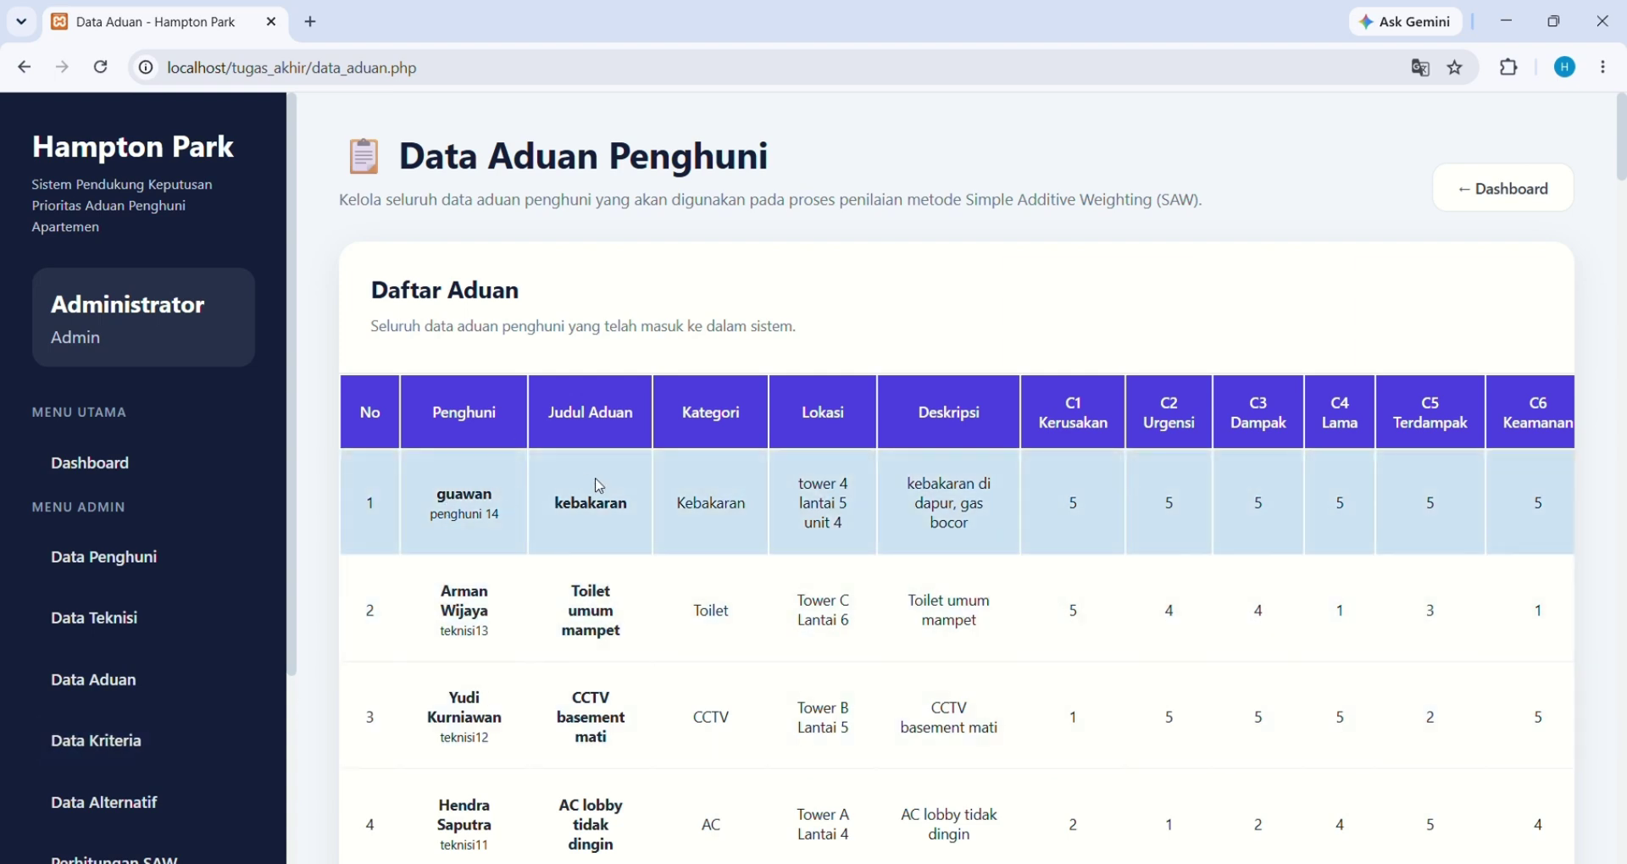
scroll(850, 526, right, 6)
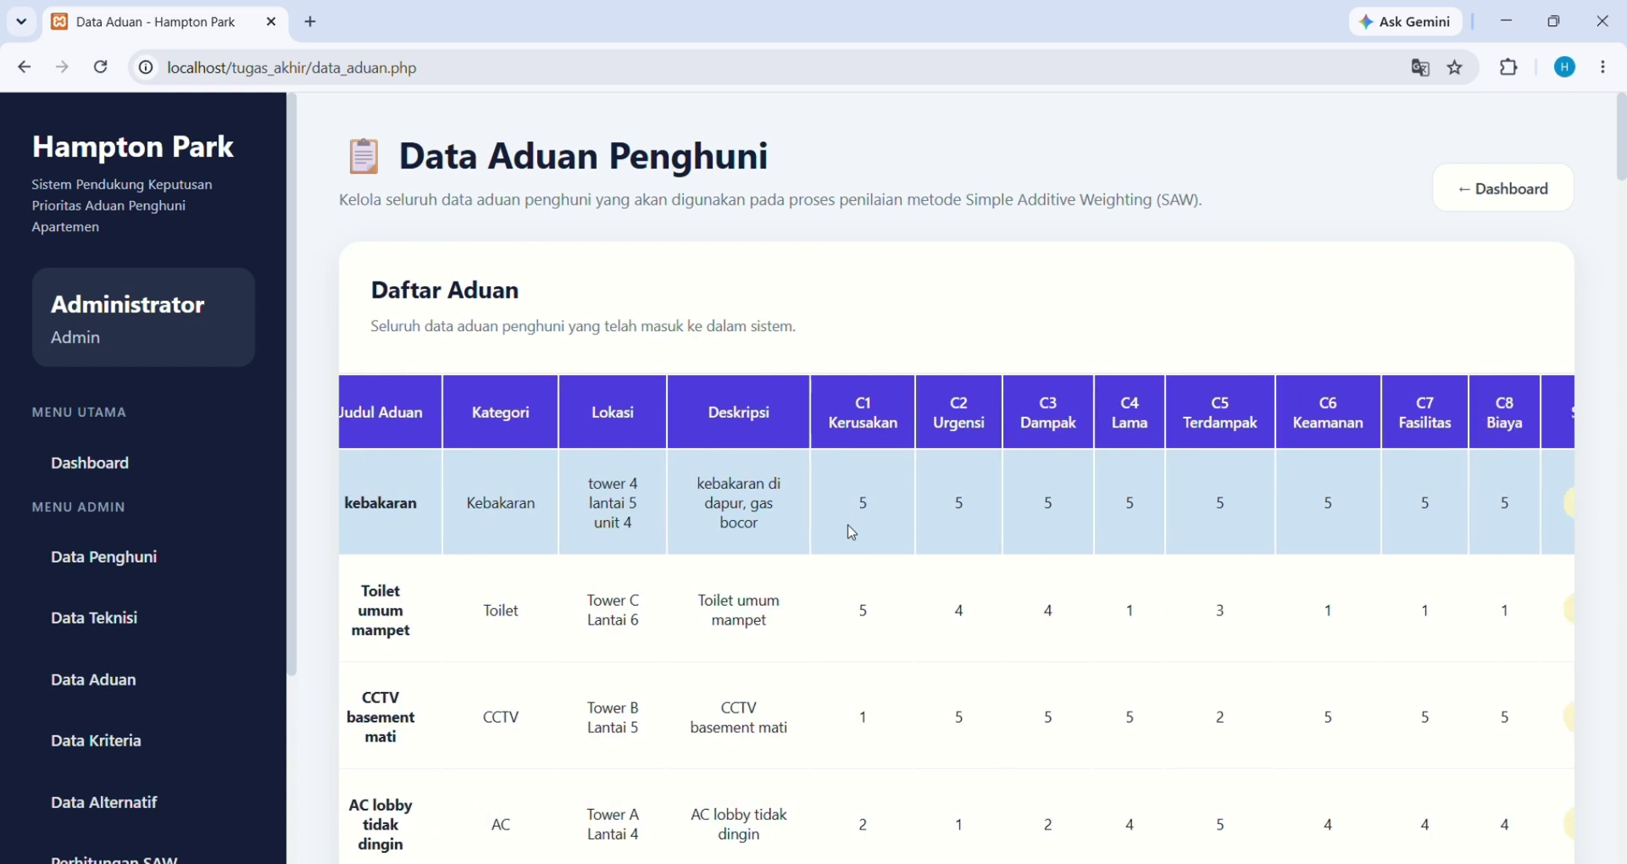
scroll(850, 531, left, 6)
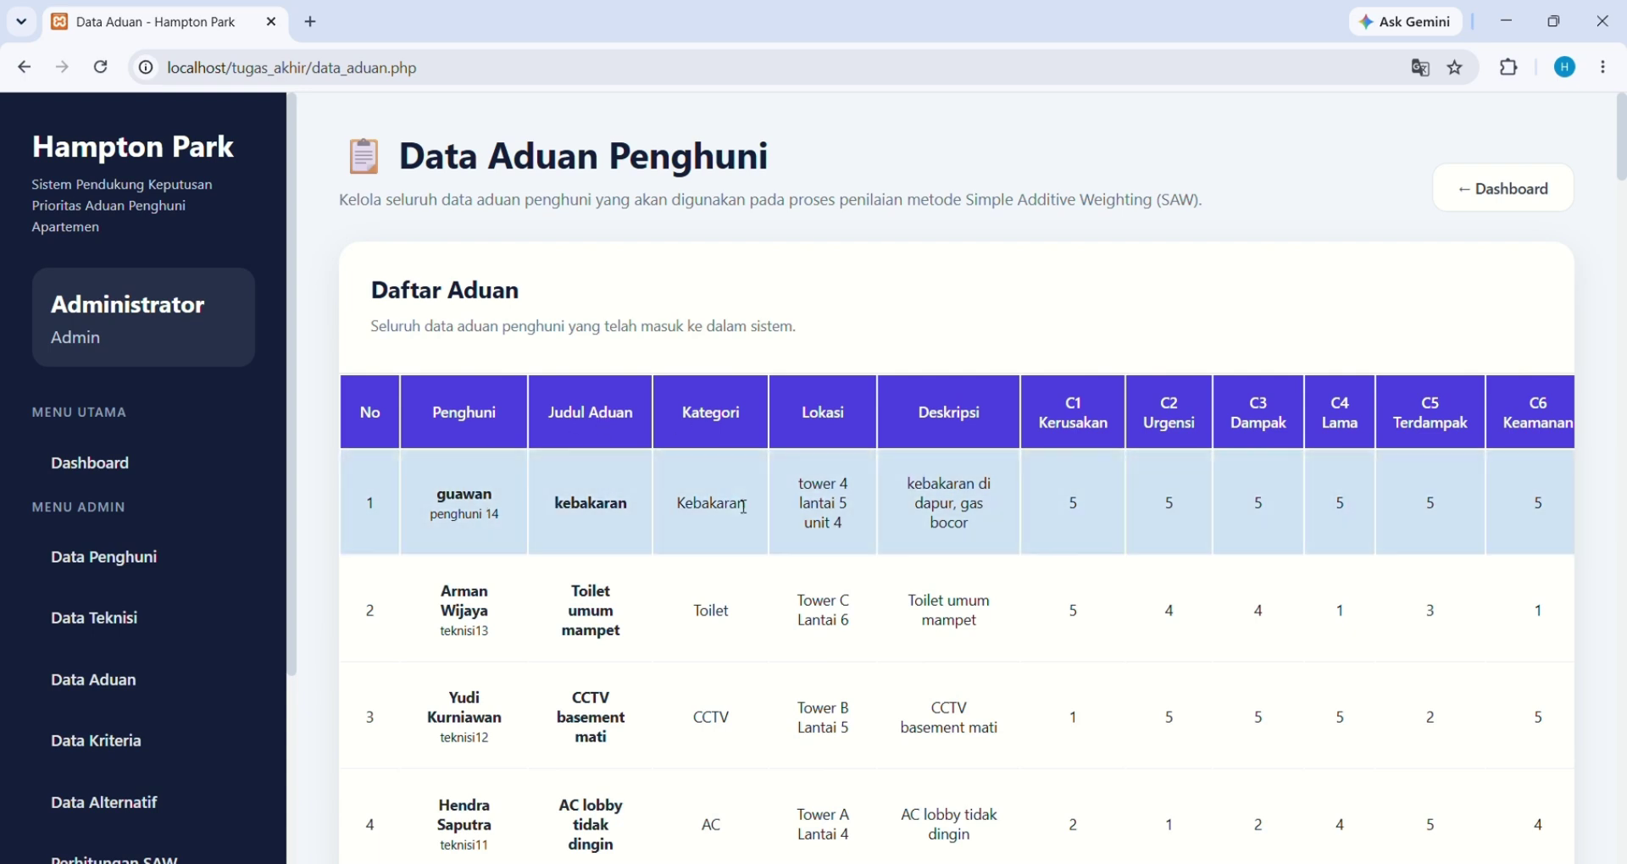
scroll(838, 506, right, 2)
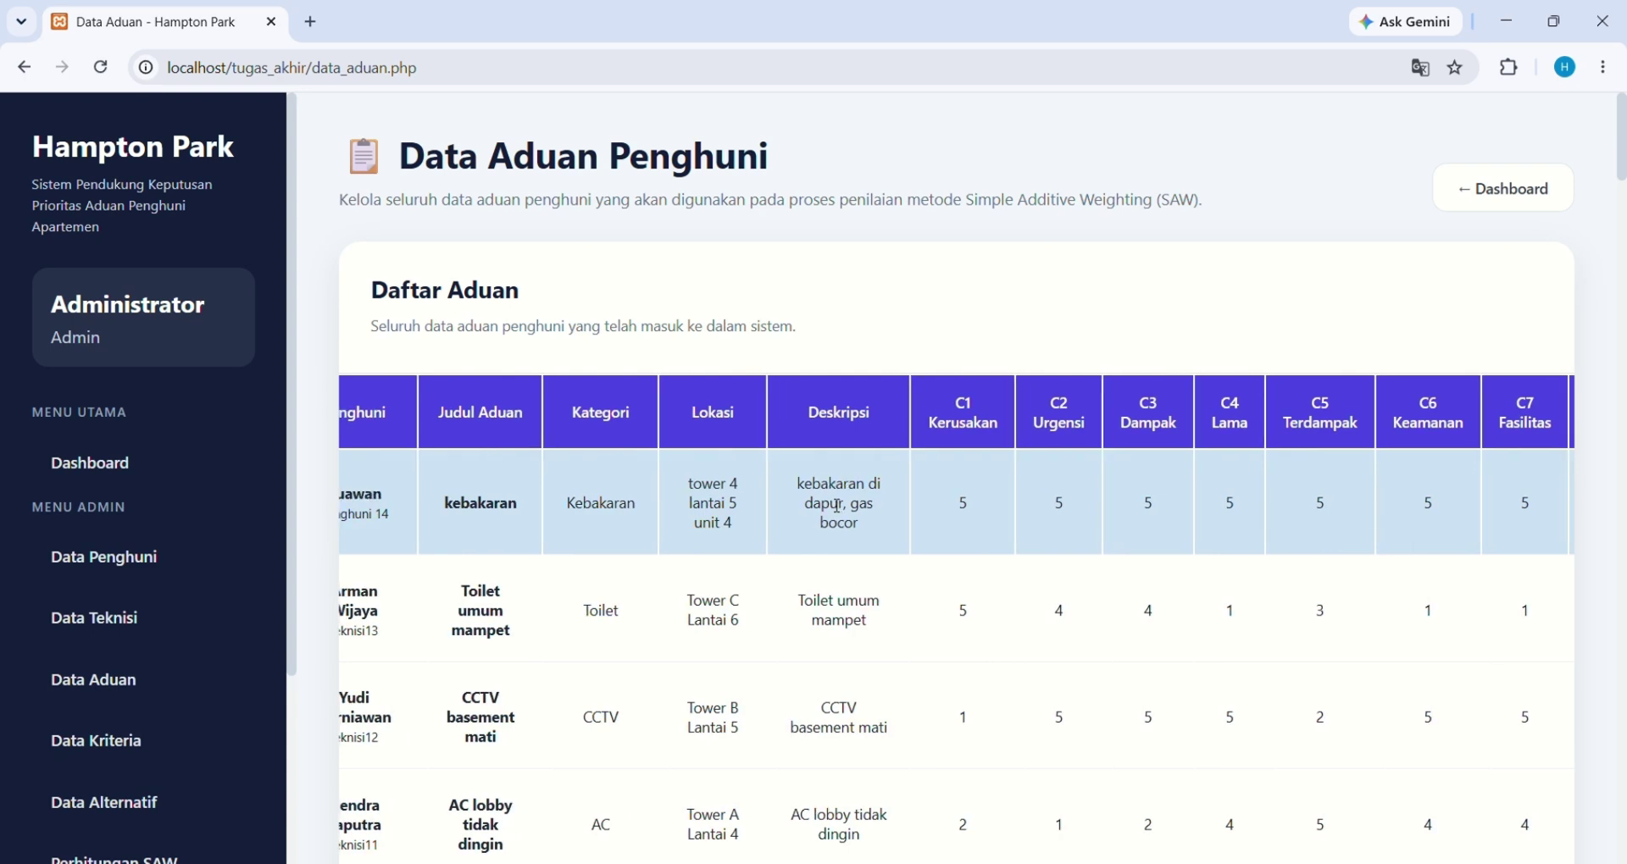
scroll(838, 506, right, 2)
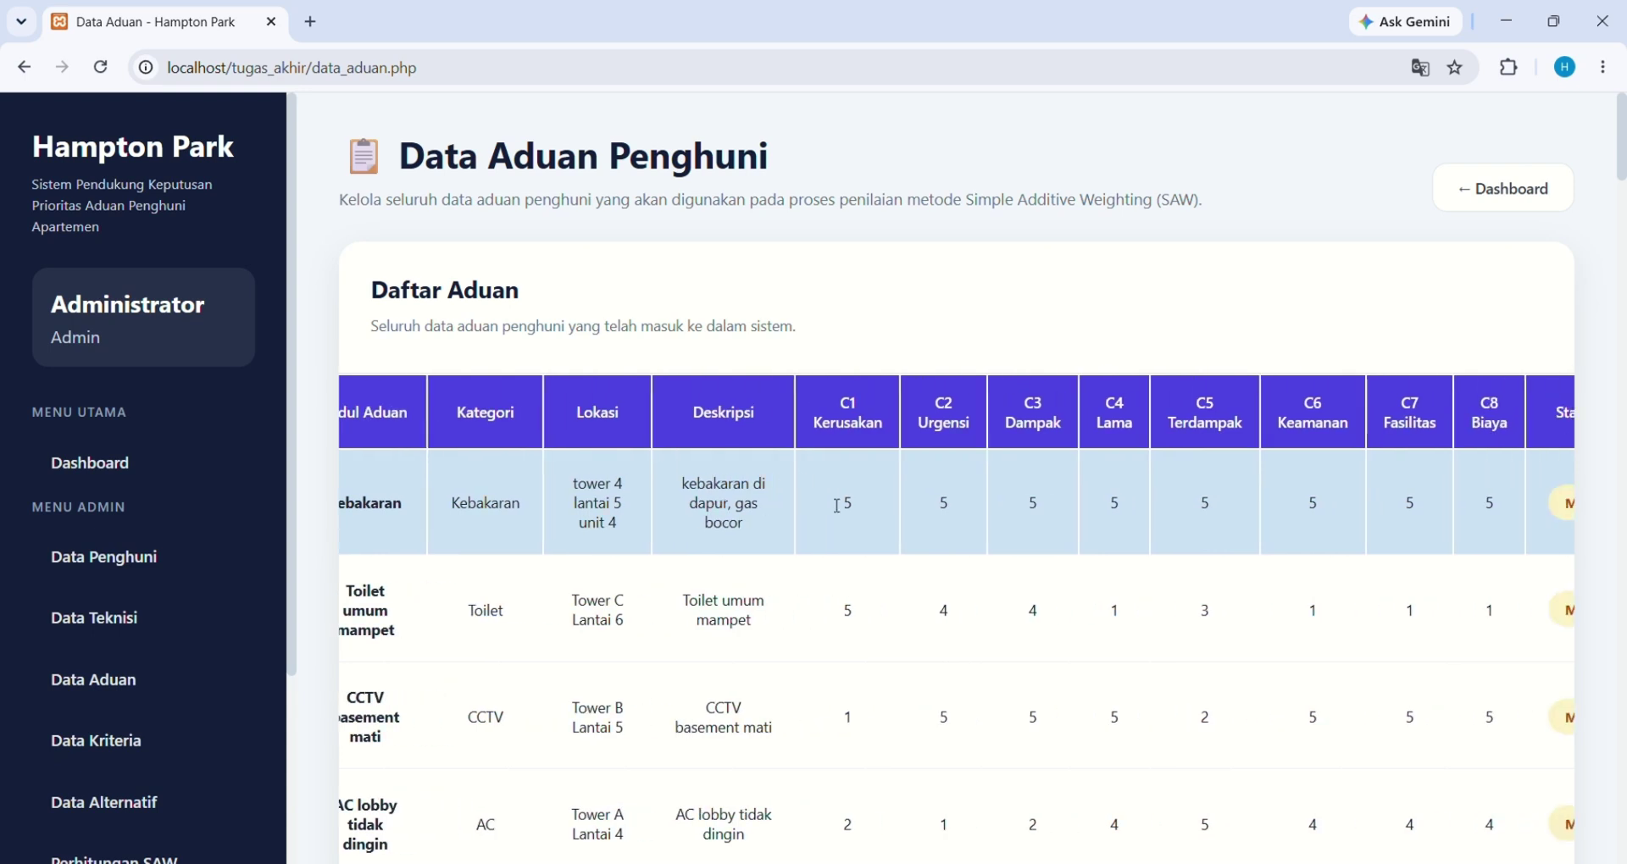
scroll(775, 517, right, 5)
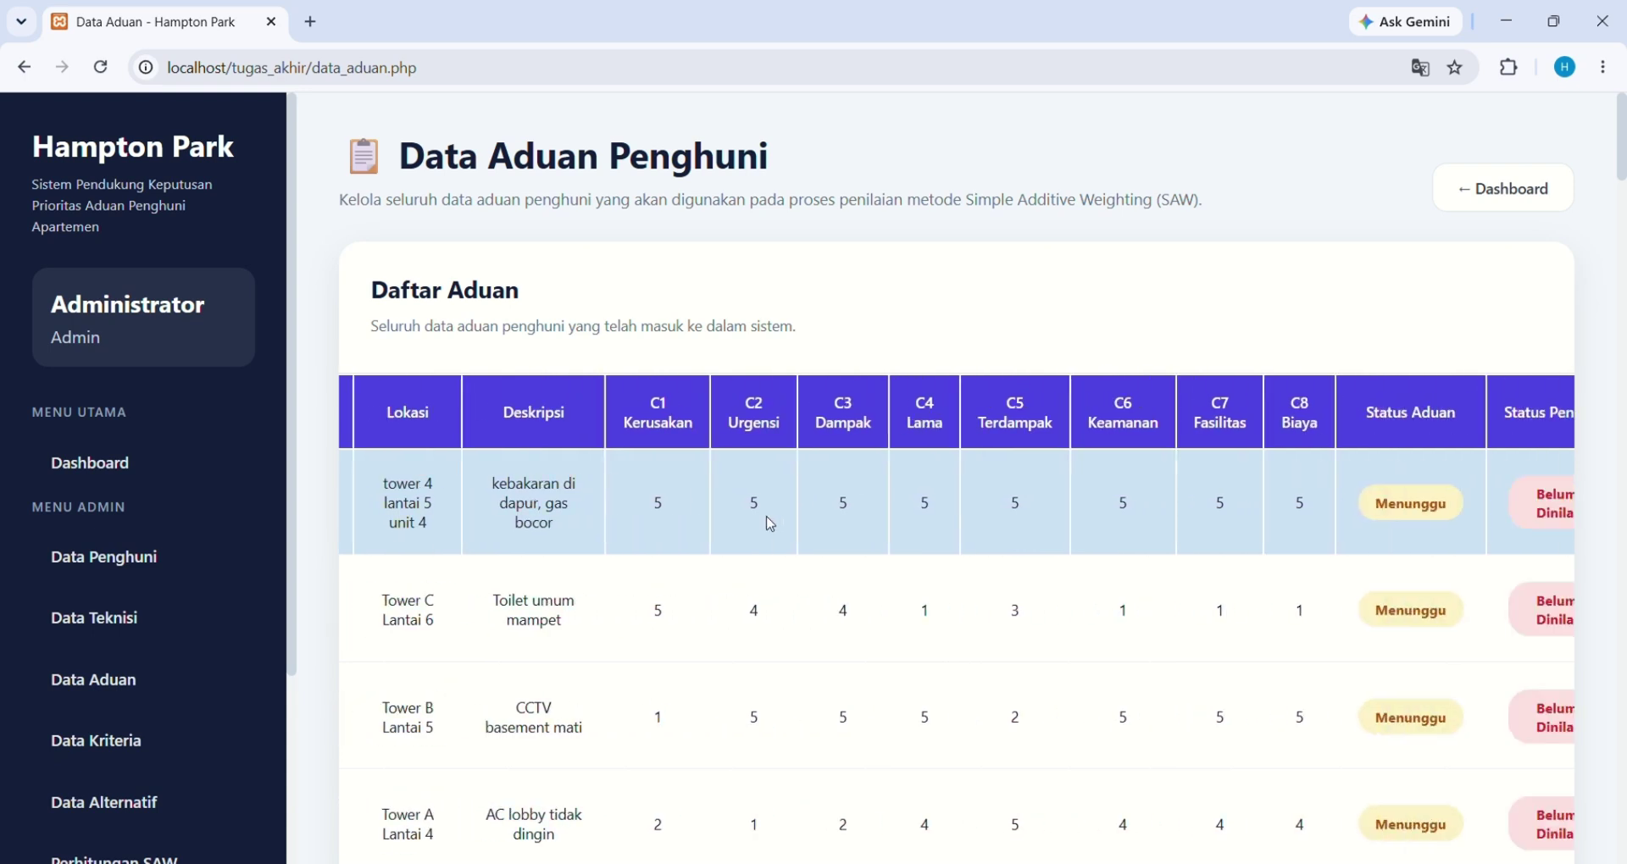
scroll(771, 524, right, 3)
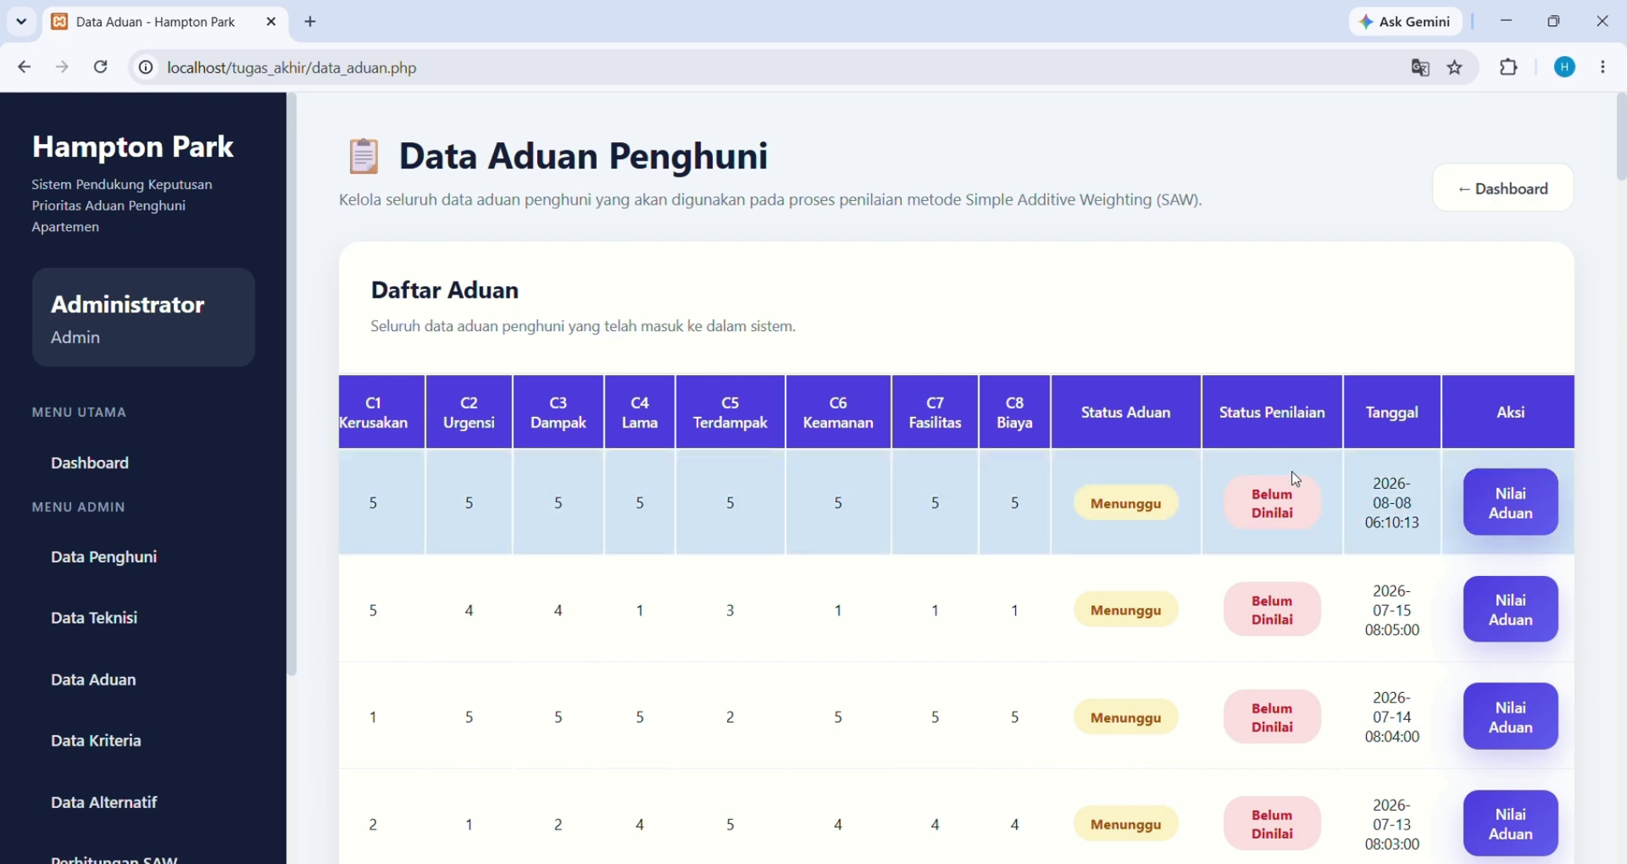
scroll(1373, 478, right, 1)
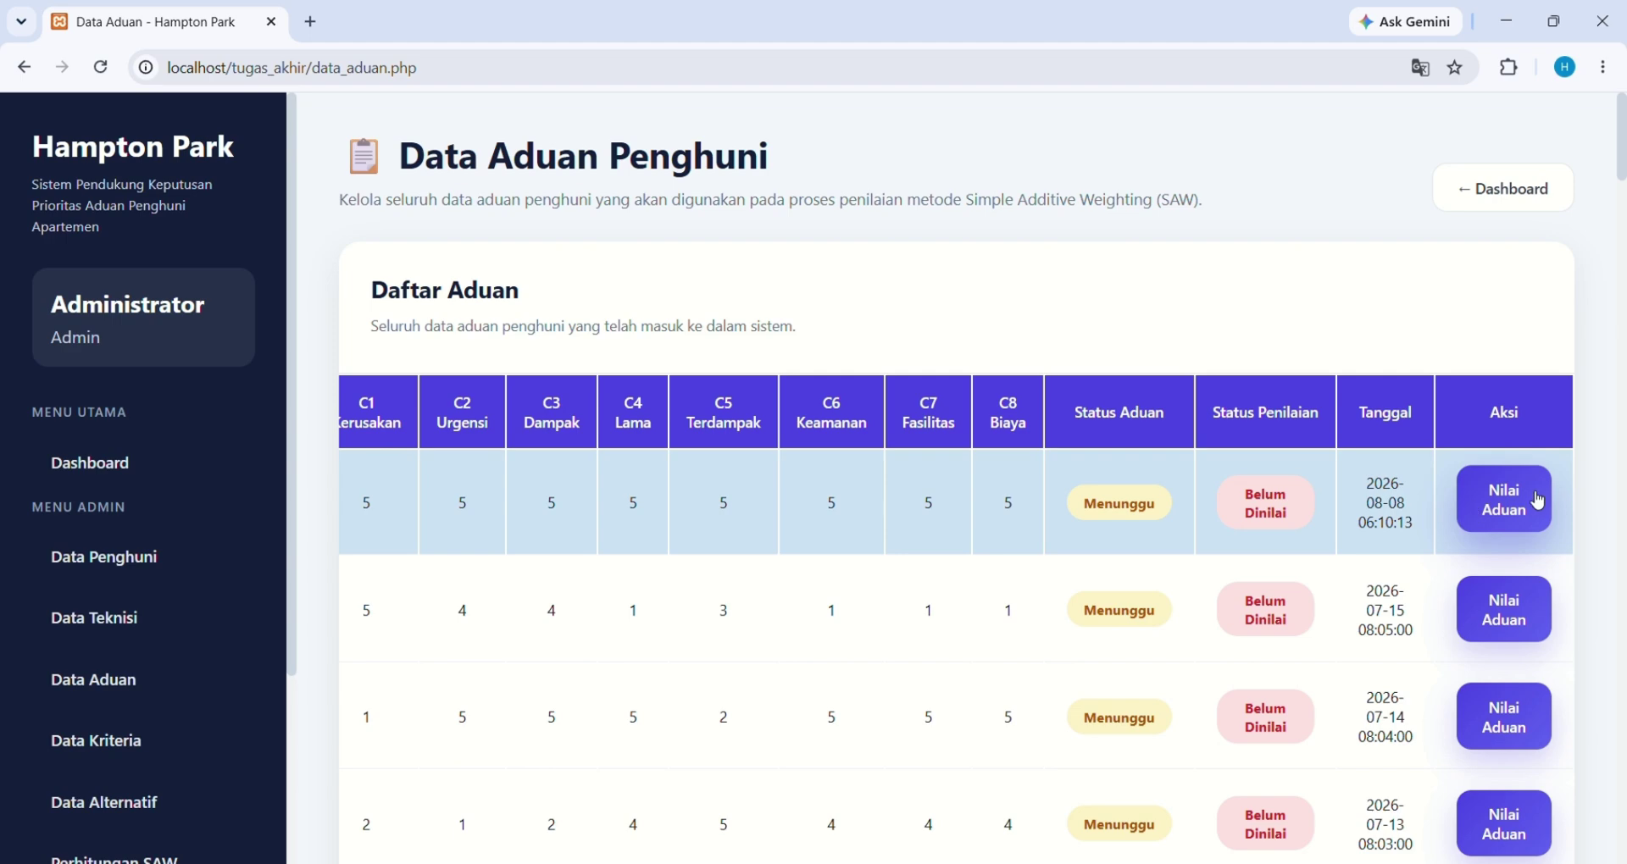
Open the scoring form for 'kebakaran' (id 59) and review criteria C1–C8, all rated 5
click(1539, 501)
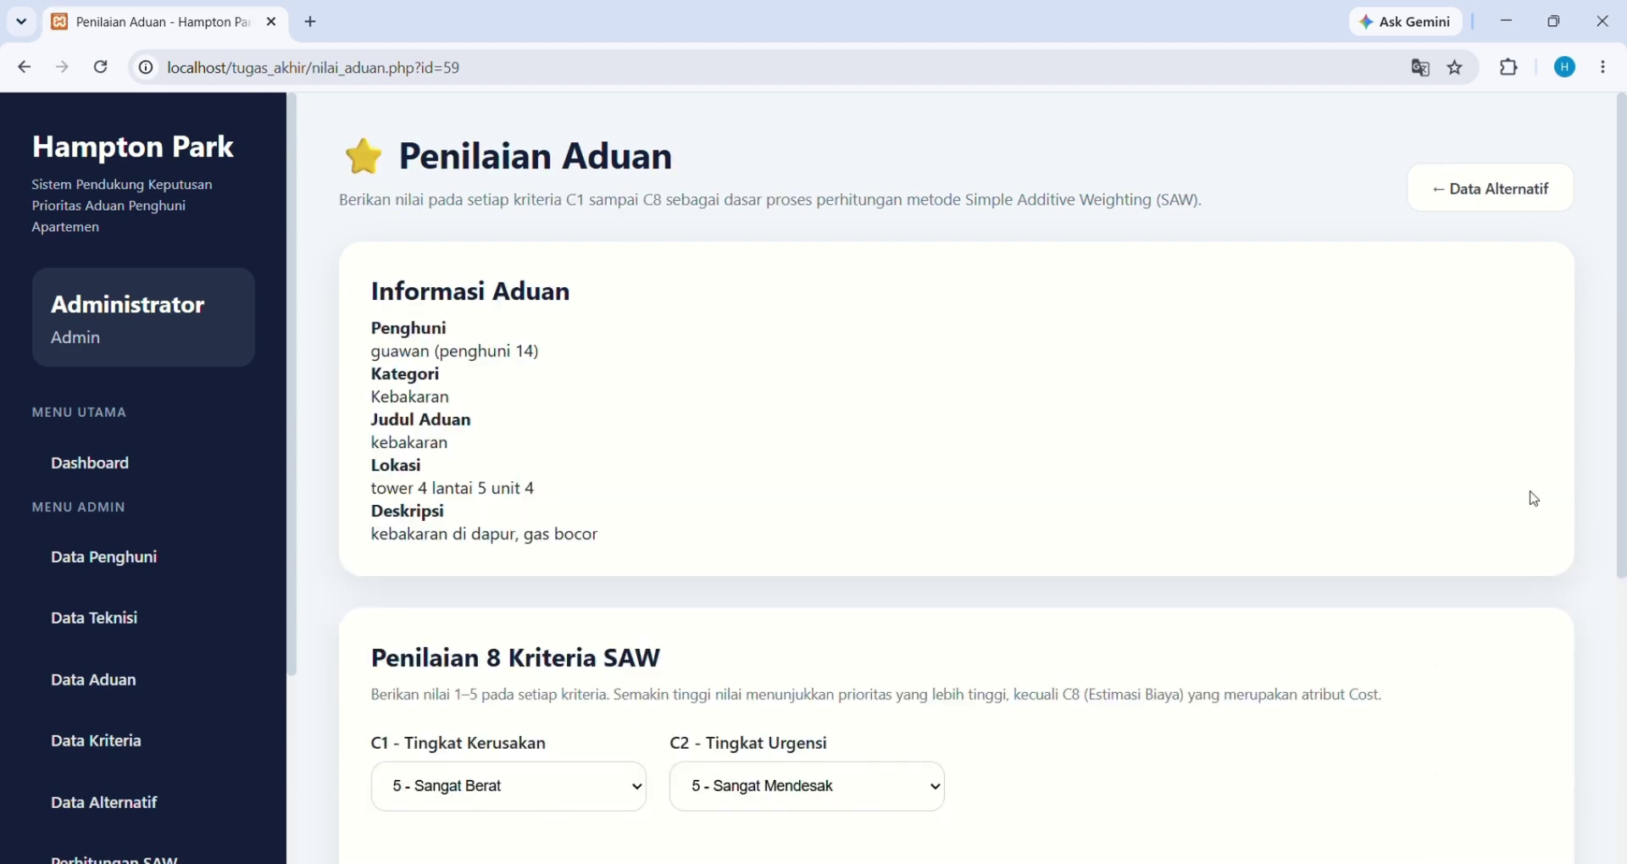
scroll(876, 617, down, 5)
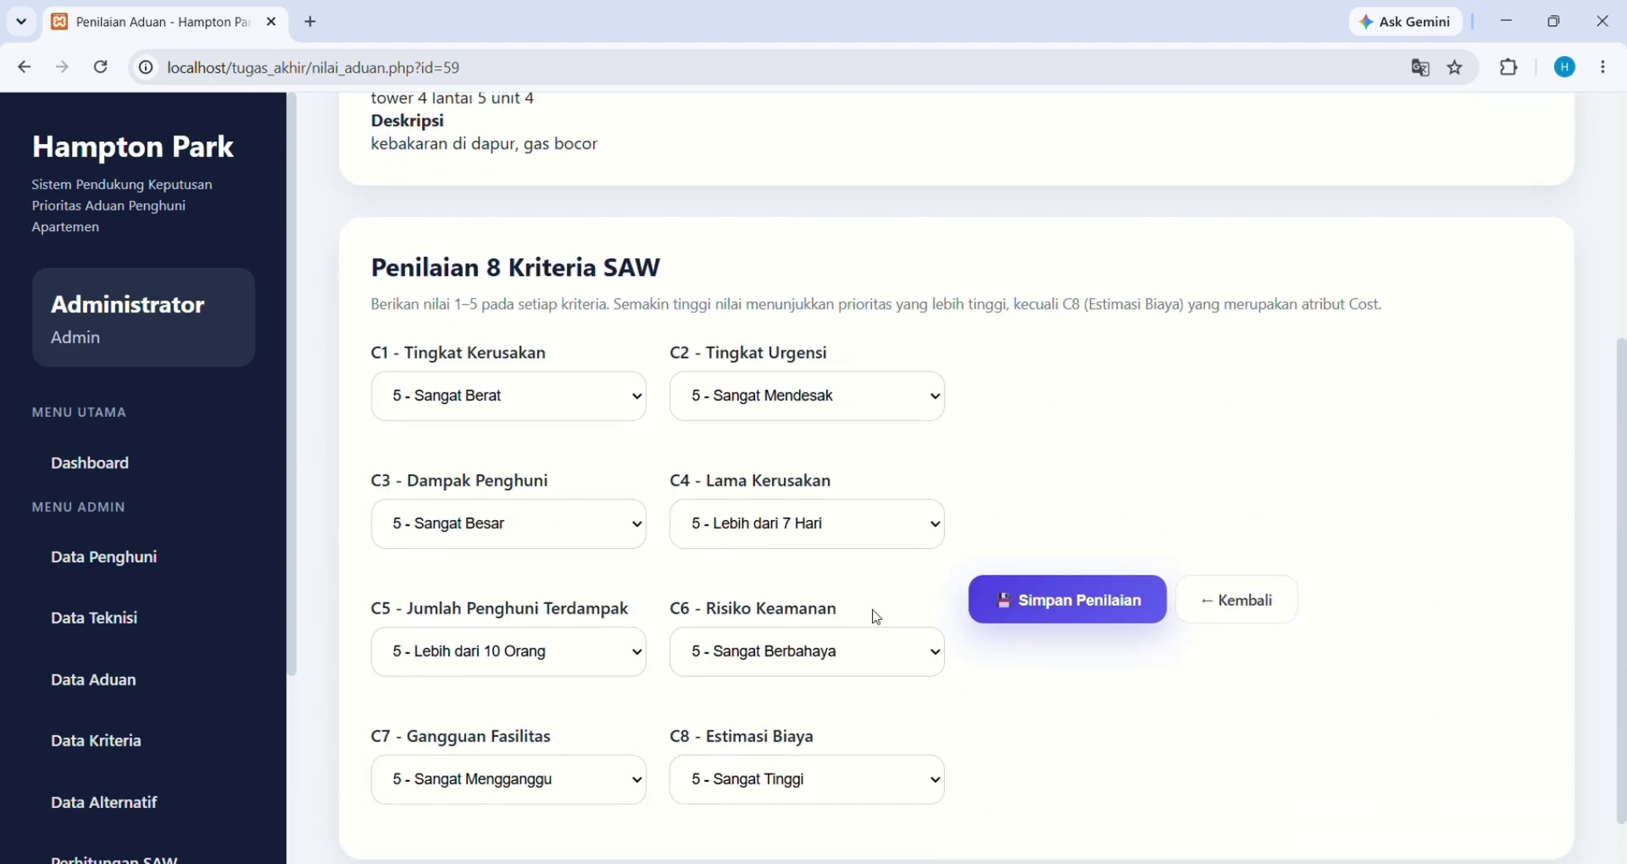
scroll(877, 617, up, 5)
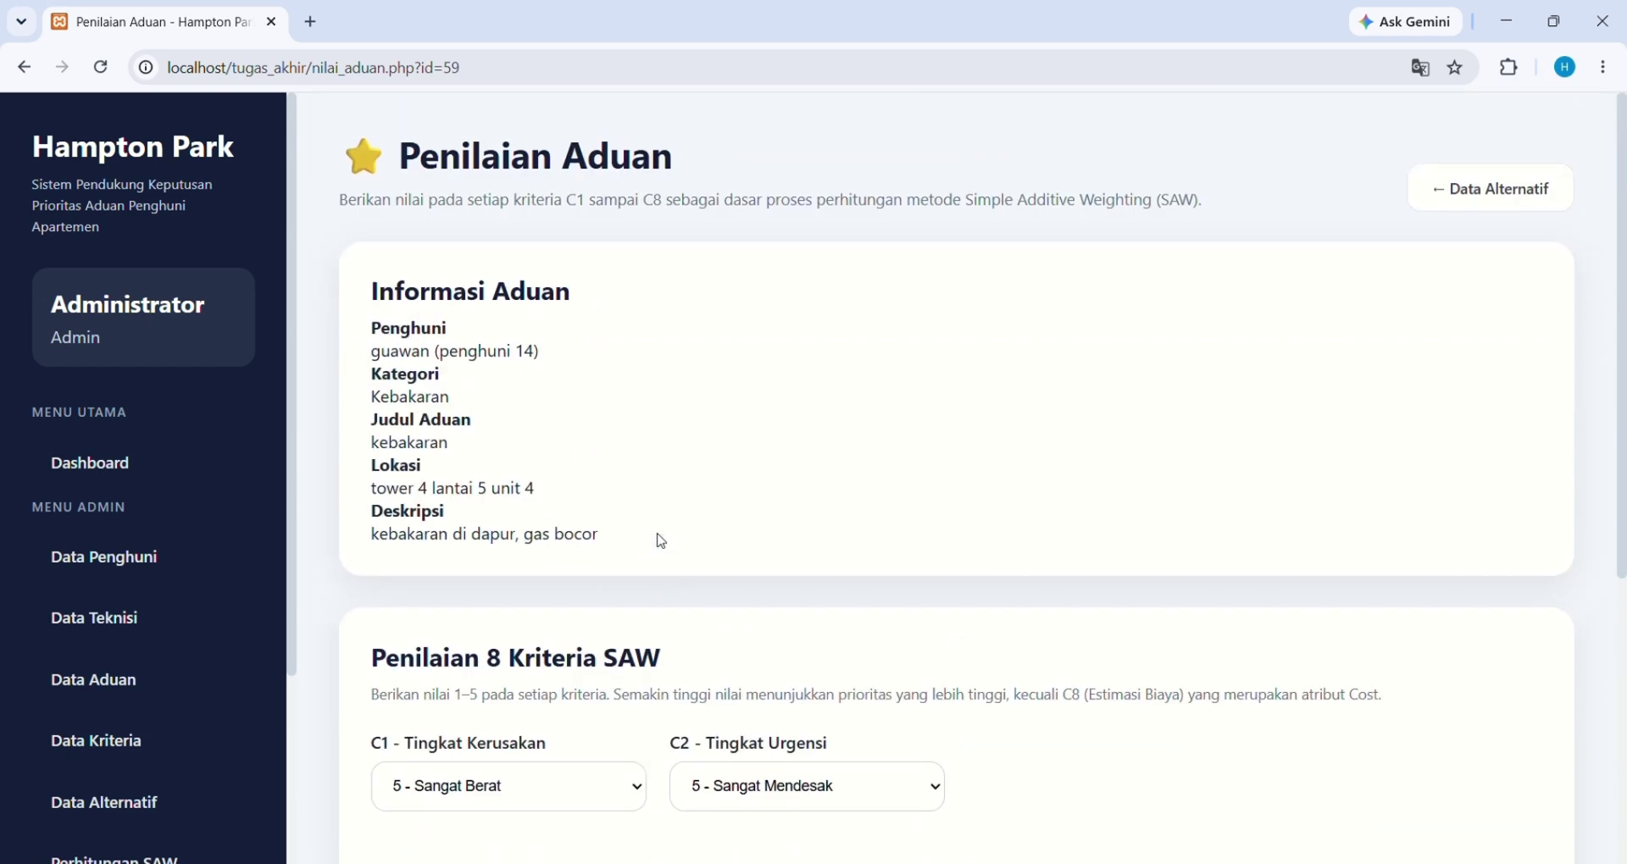
scroll(658, 539, down, 3)
scroll(657, 539, up, 3)
scroll(545, 551, down, 3)
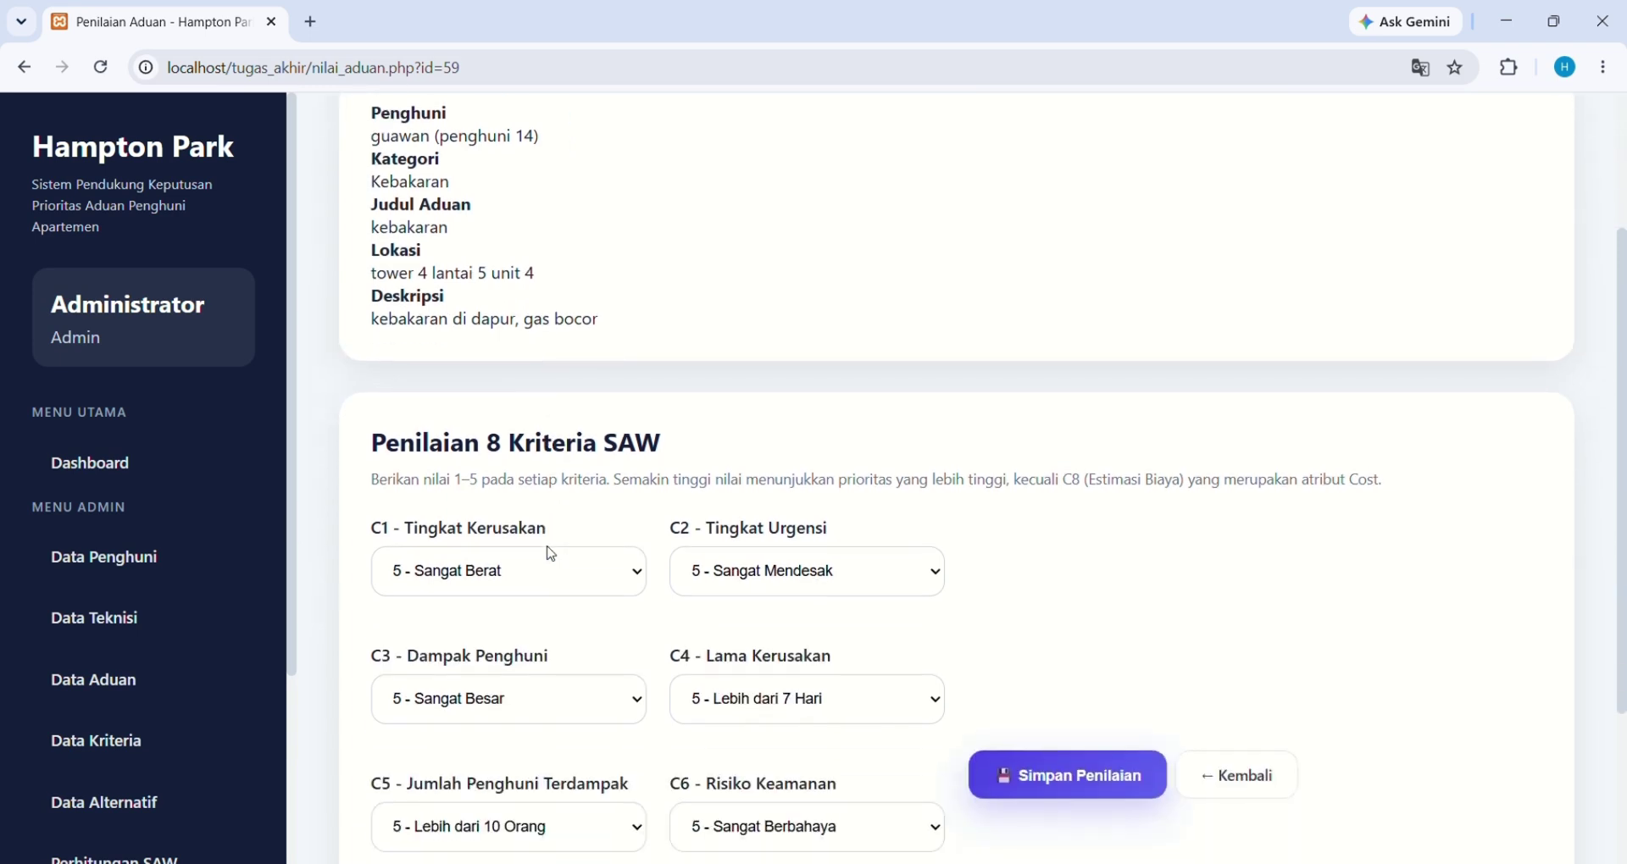
scroll(551, 553, down, 1)
scroll(551, 553, down, 1)
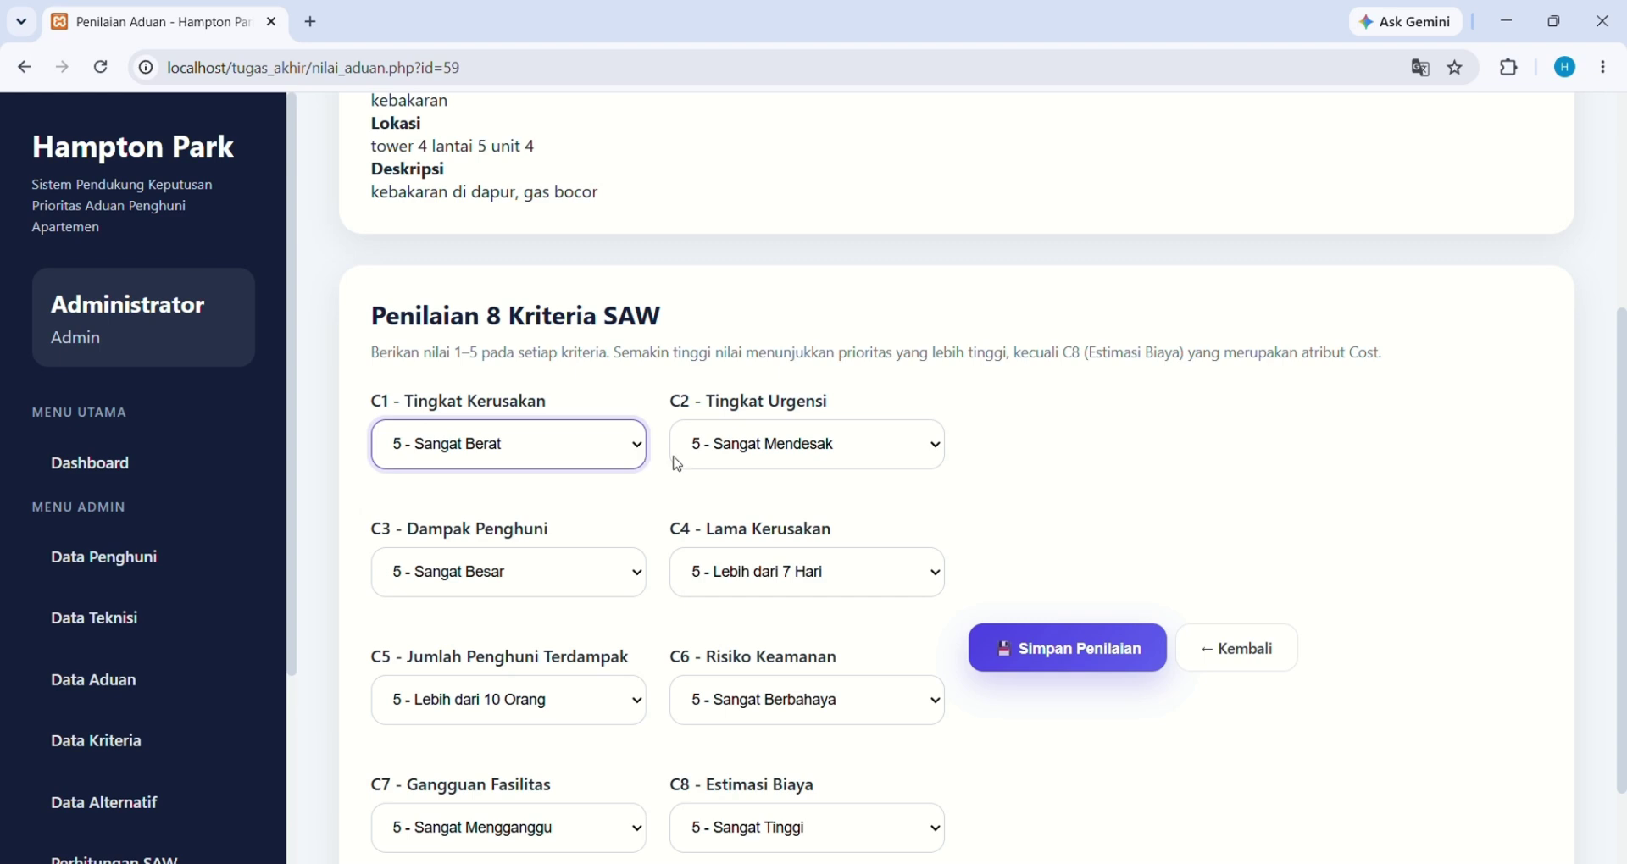
key(Tab)
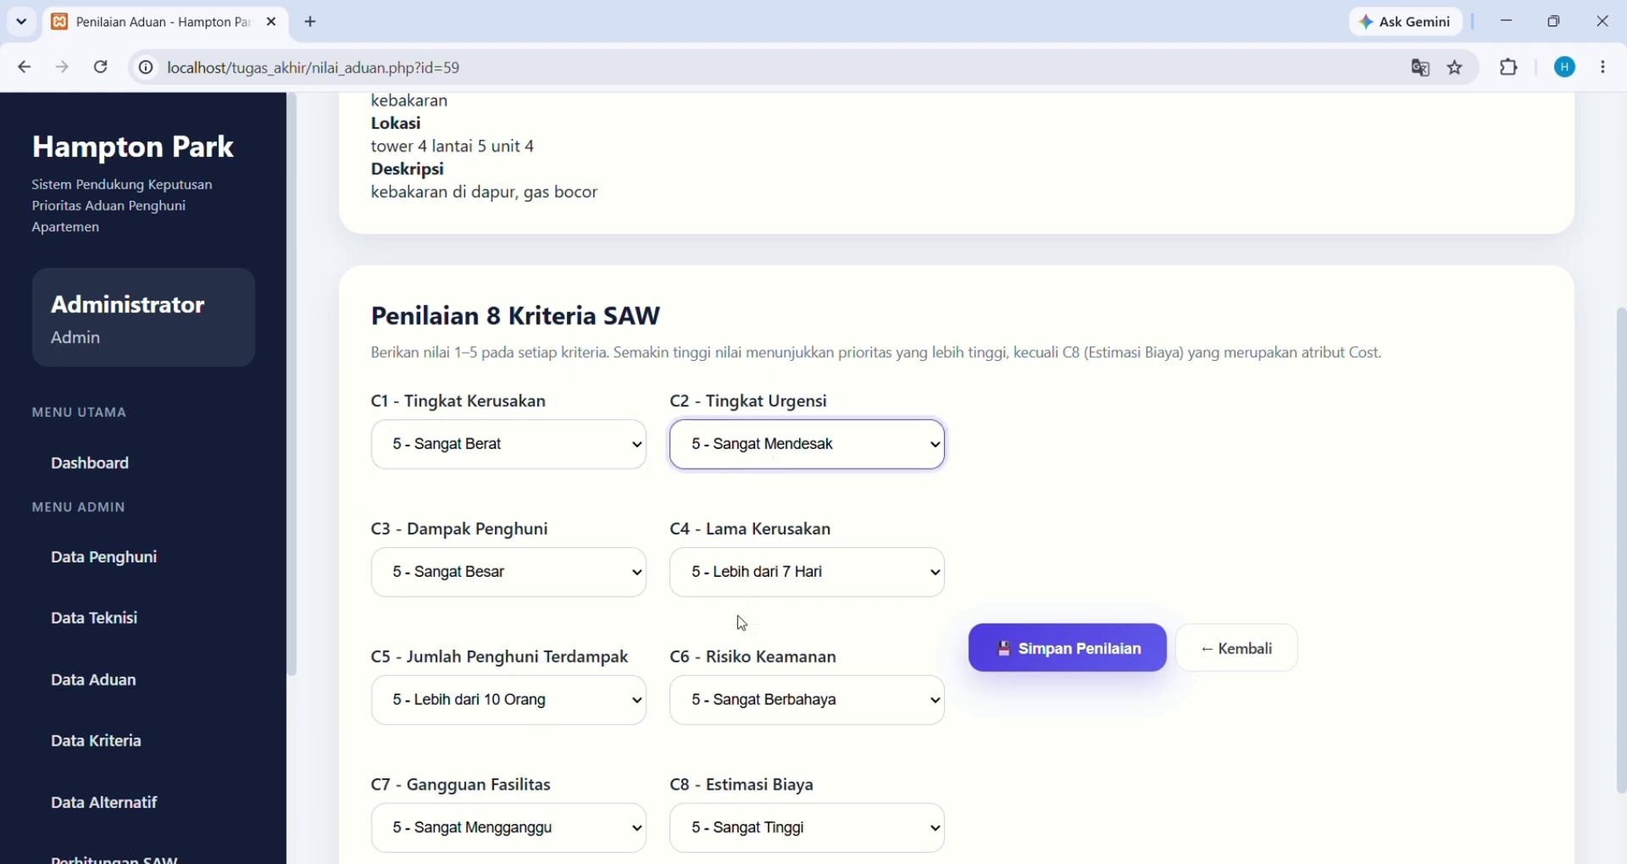
scroll(526, 607, down, 1)
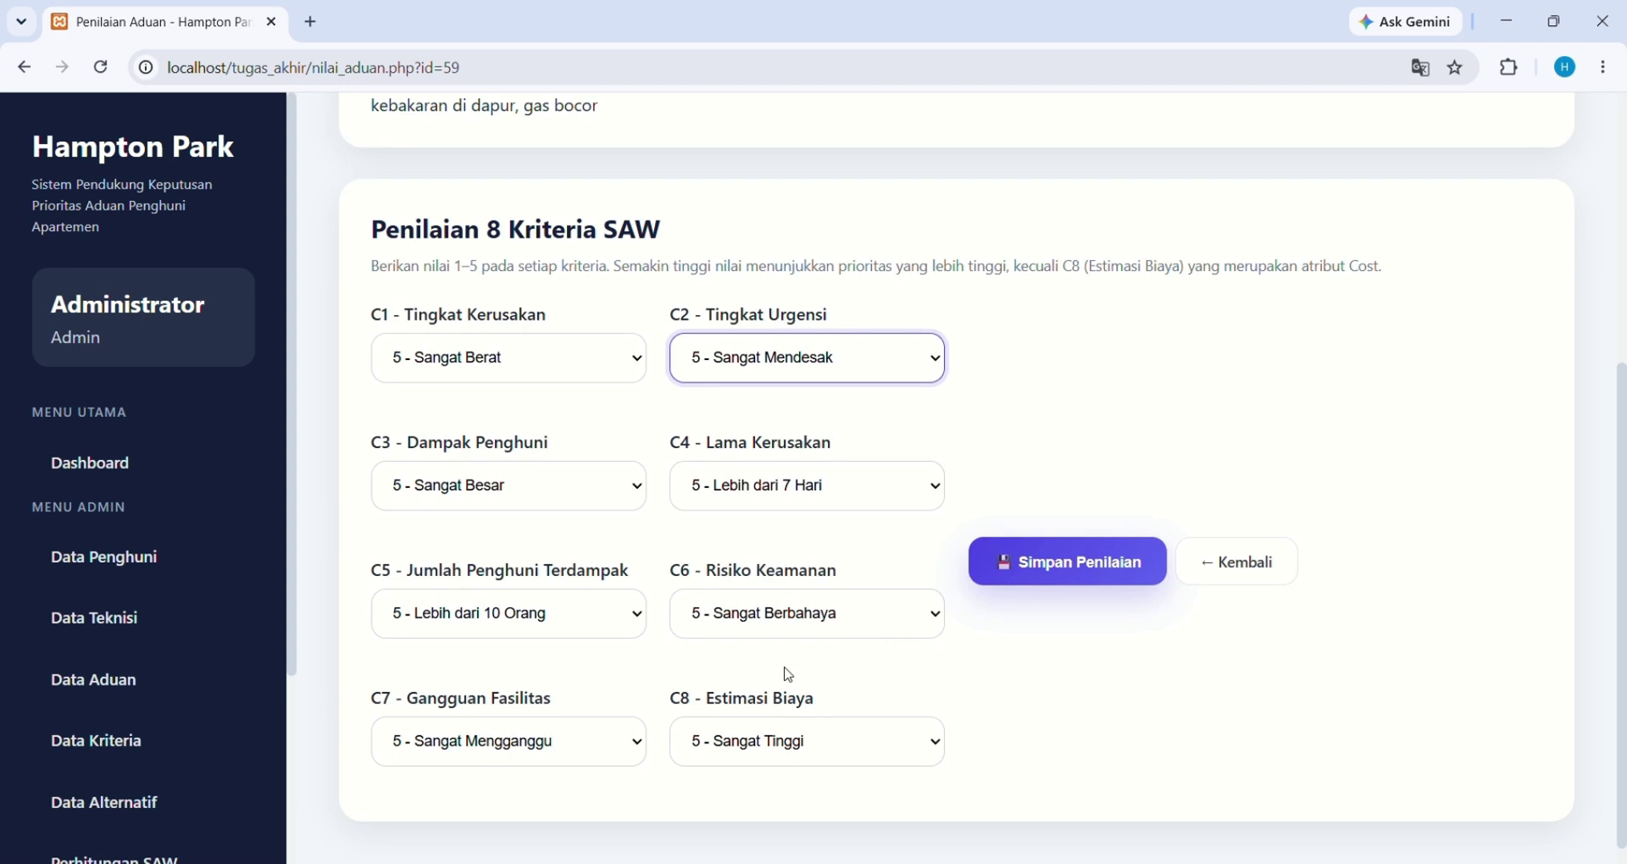
scroll(788, 676, up, 1)
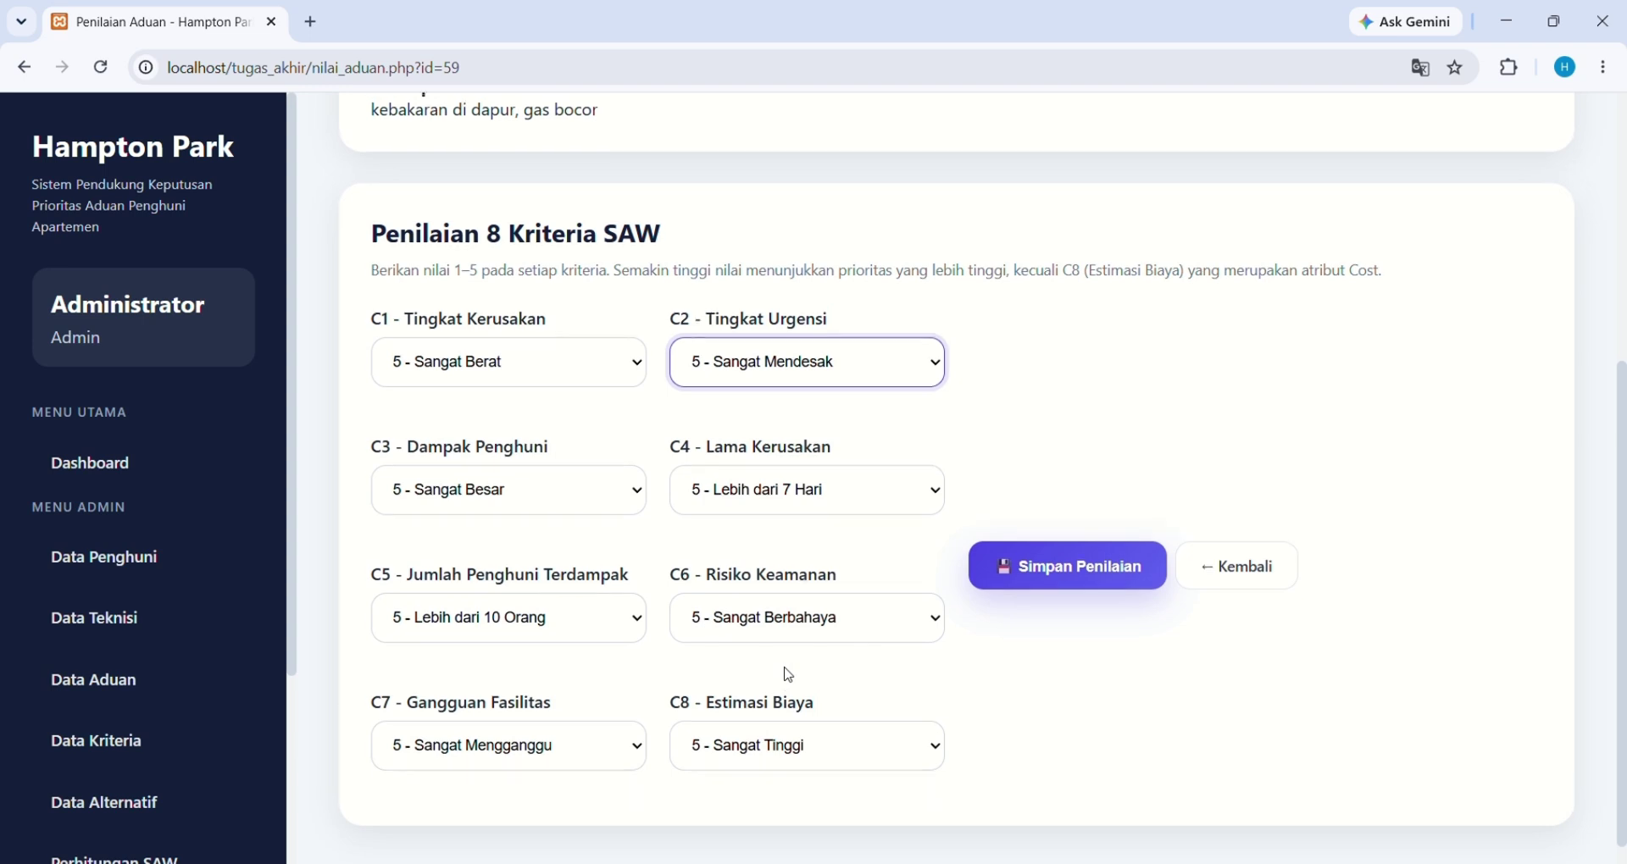
scroll(788, 676, down, 1)
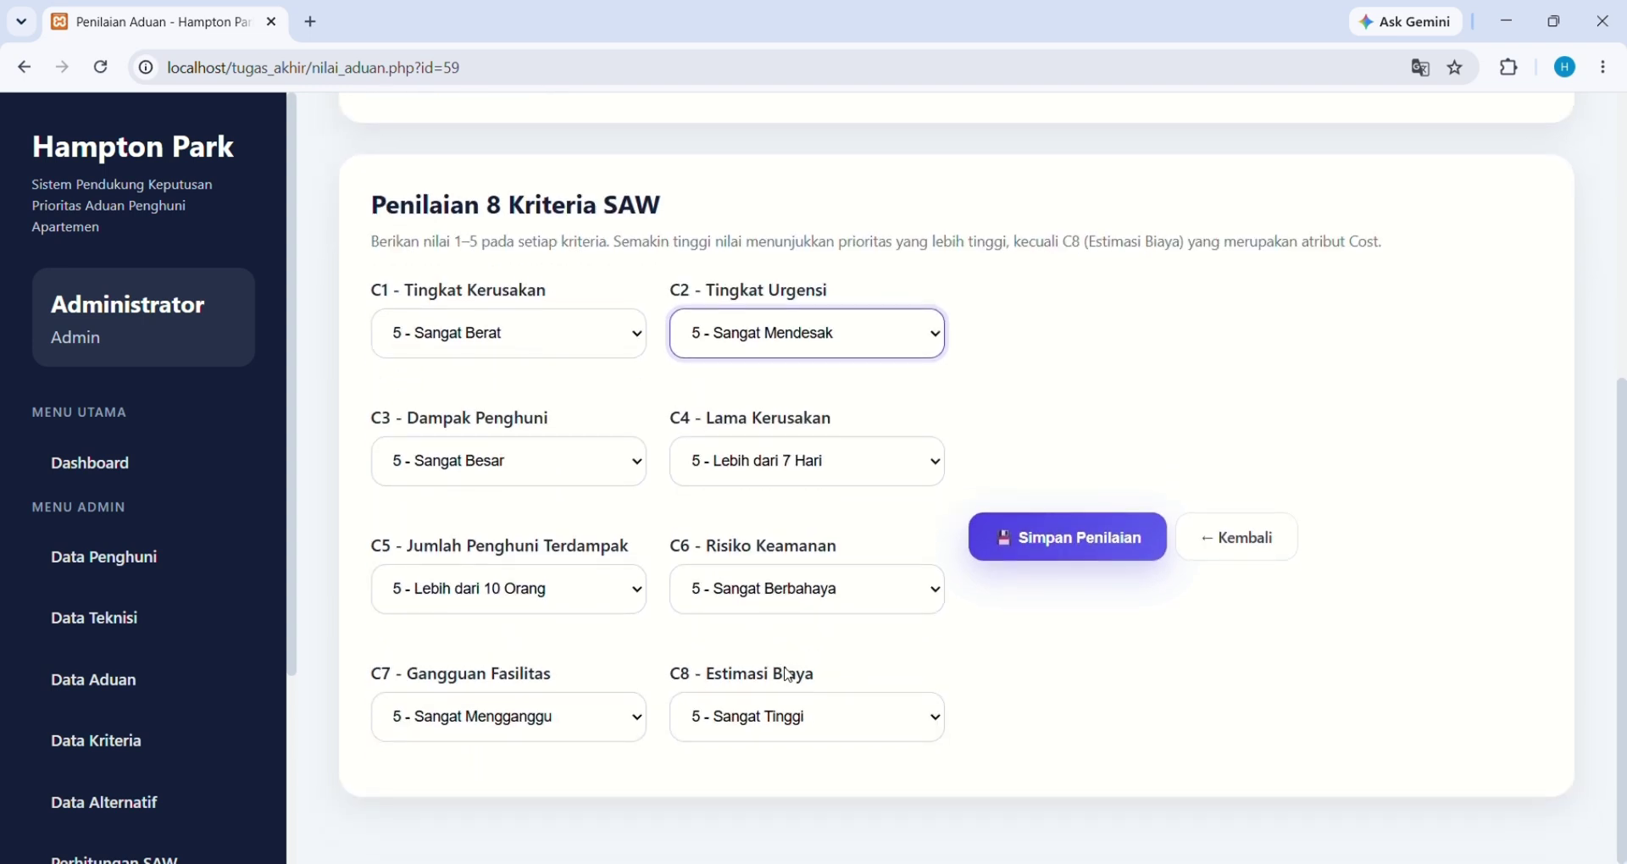
scroll(788, 675, up, 2)
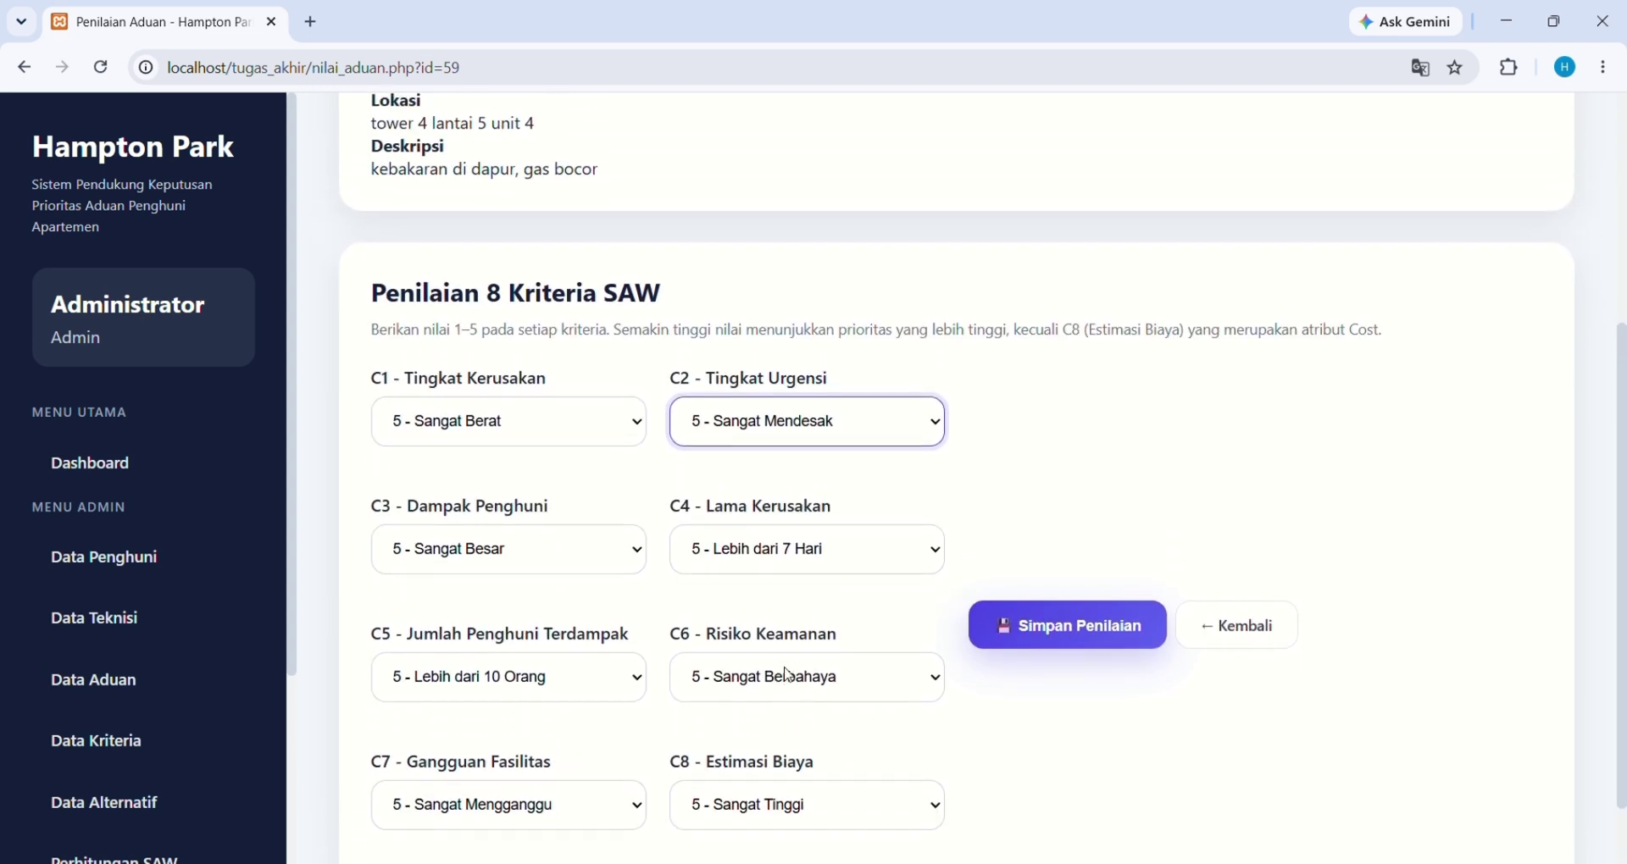
scroll(788, 675, down, 1)
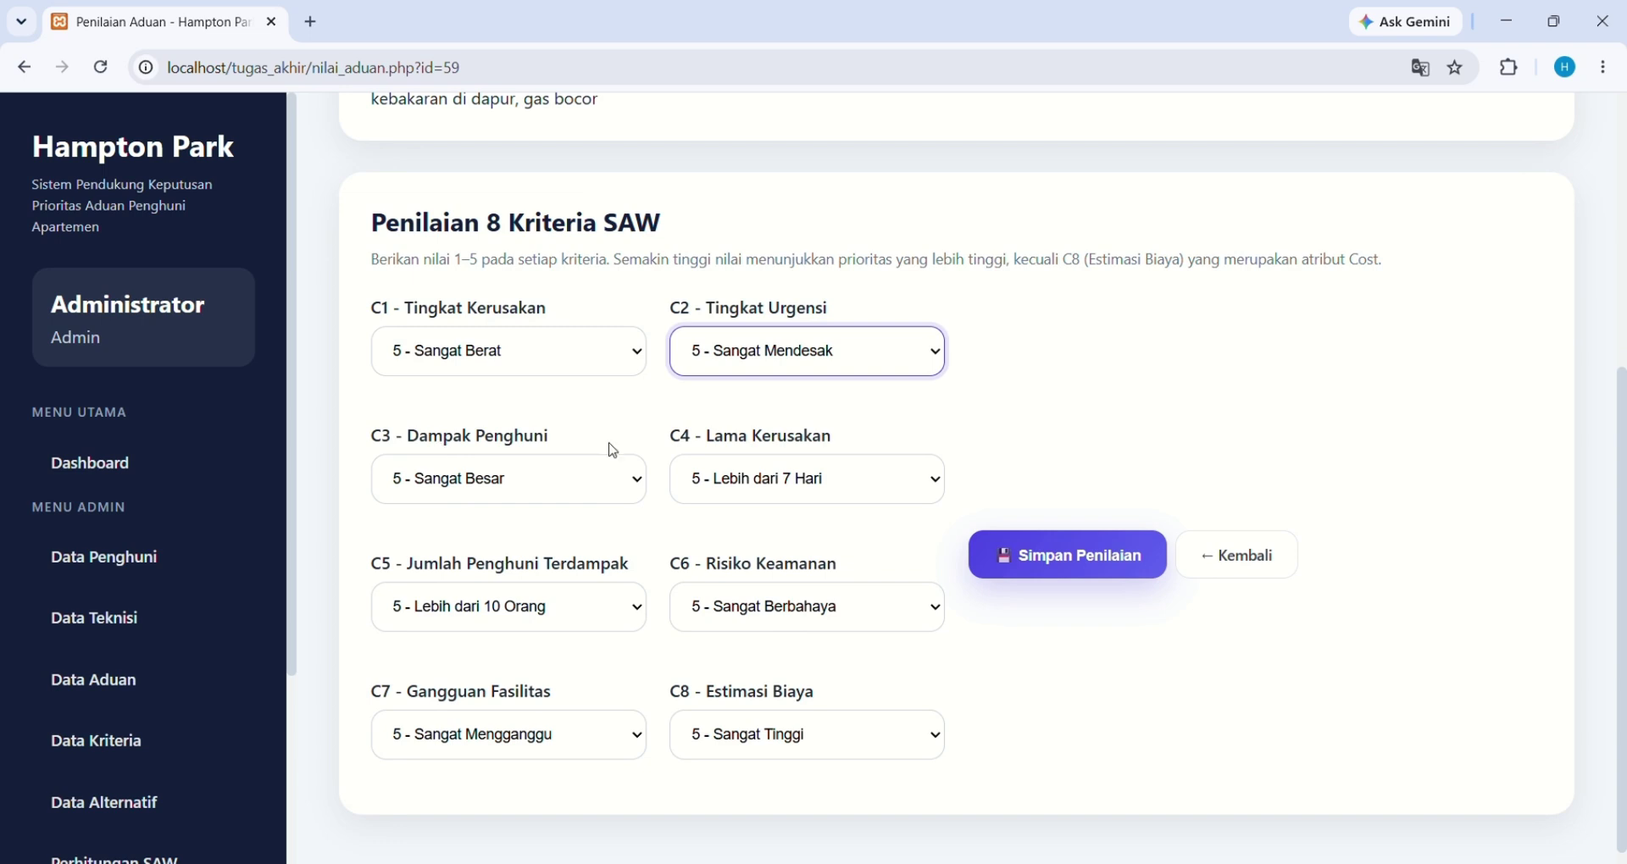
scroll(612, 456, up, 3)
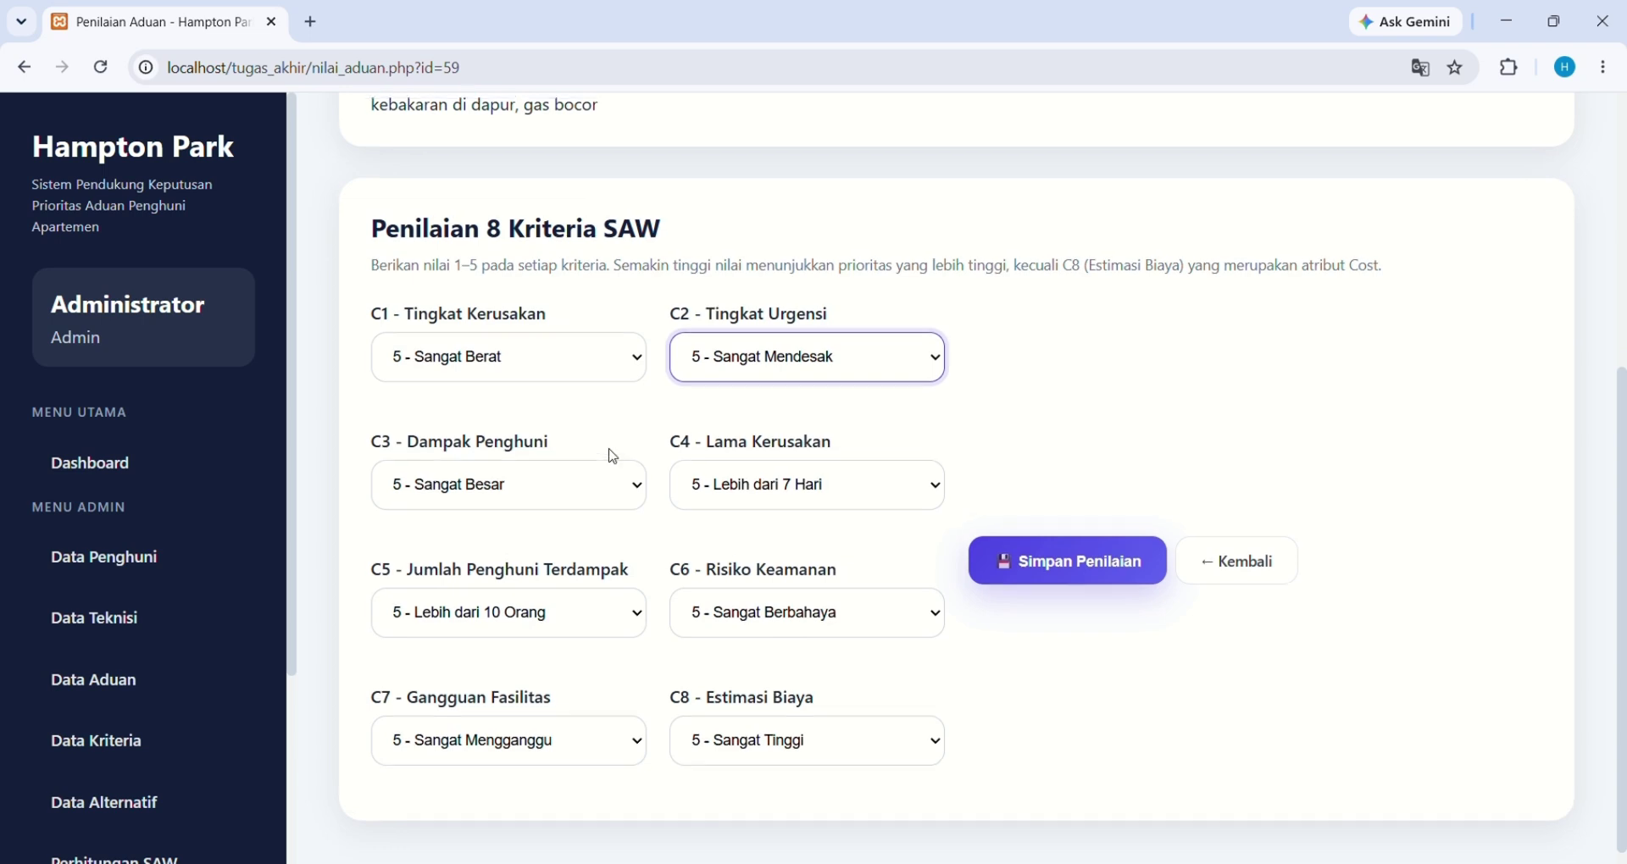
scroll(613, 456, down, 1)
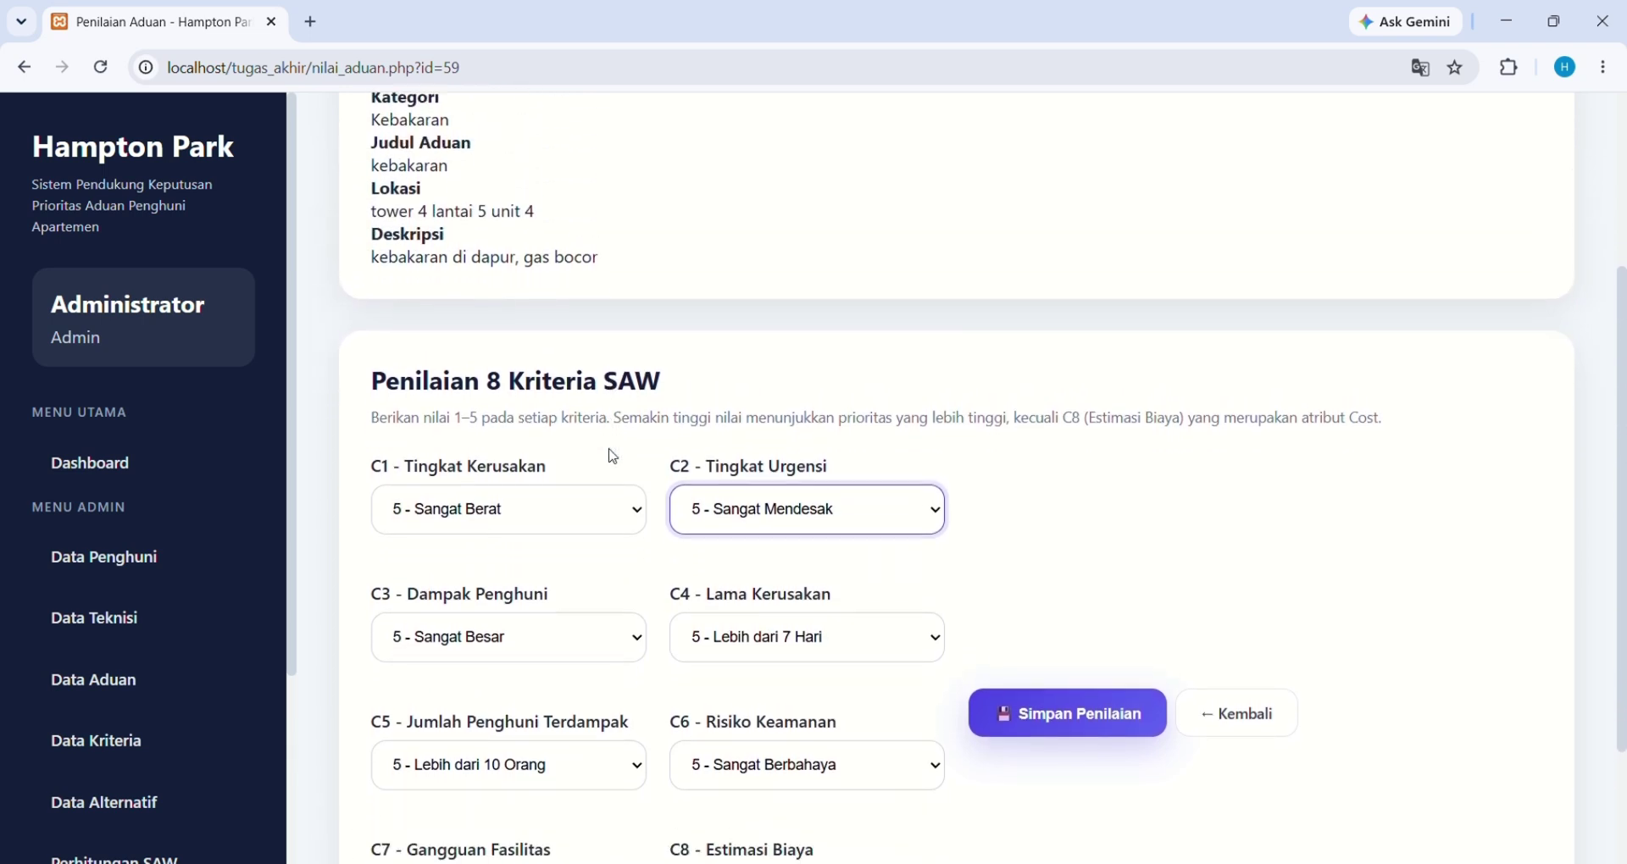
scroll(613, 457, up, 2)
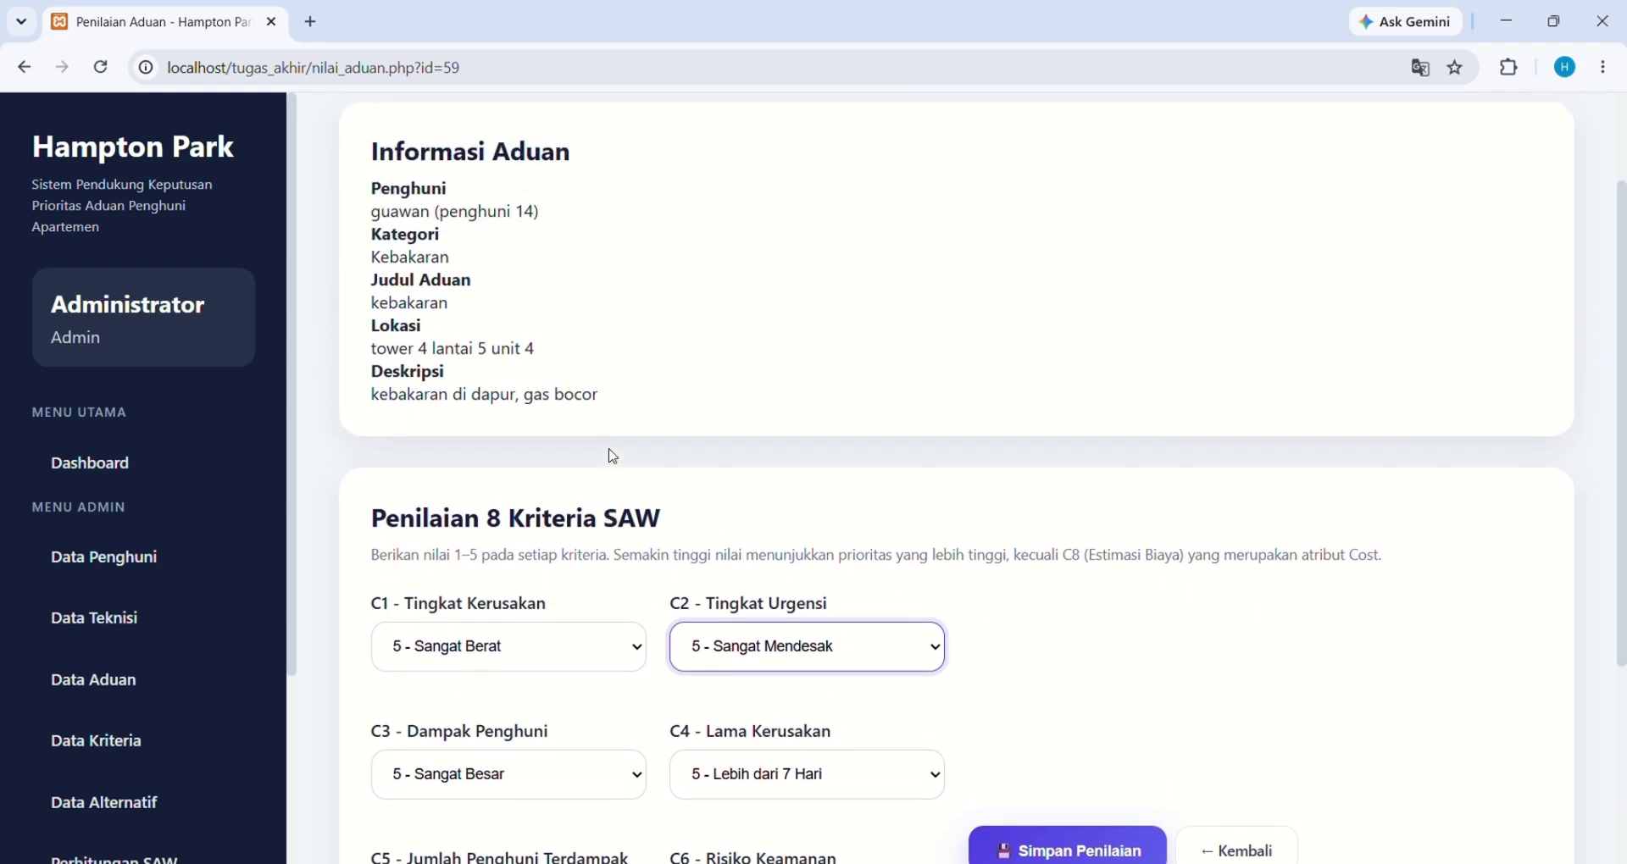
scroll(613, 457, down, 2)
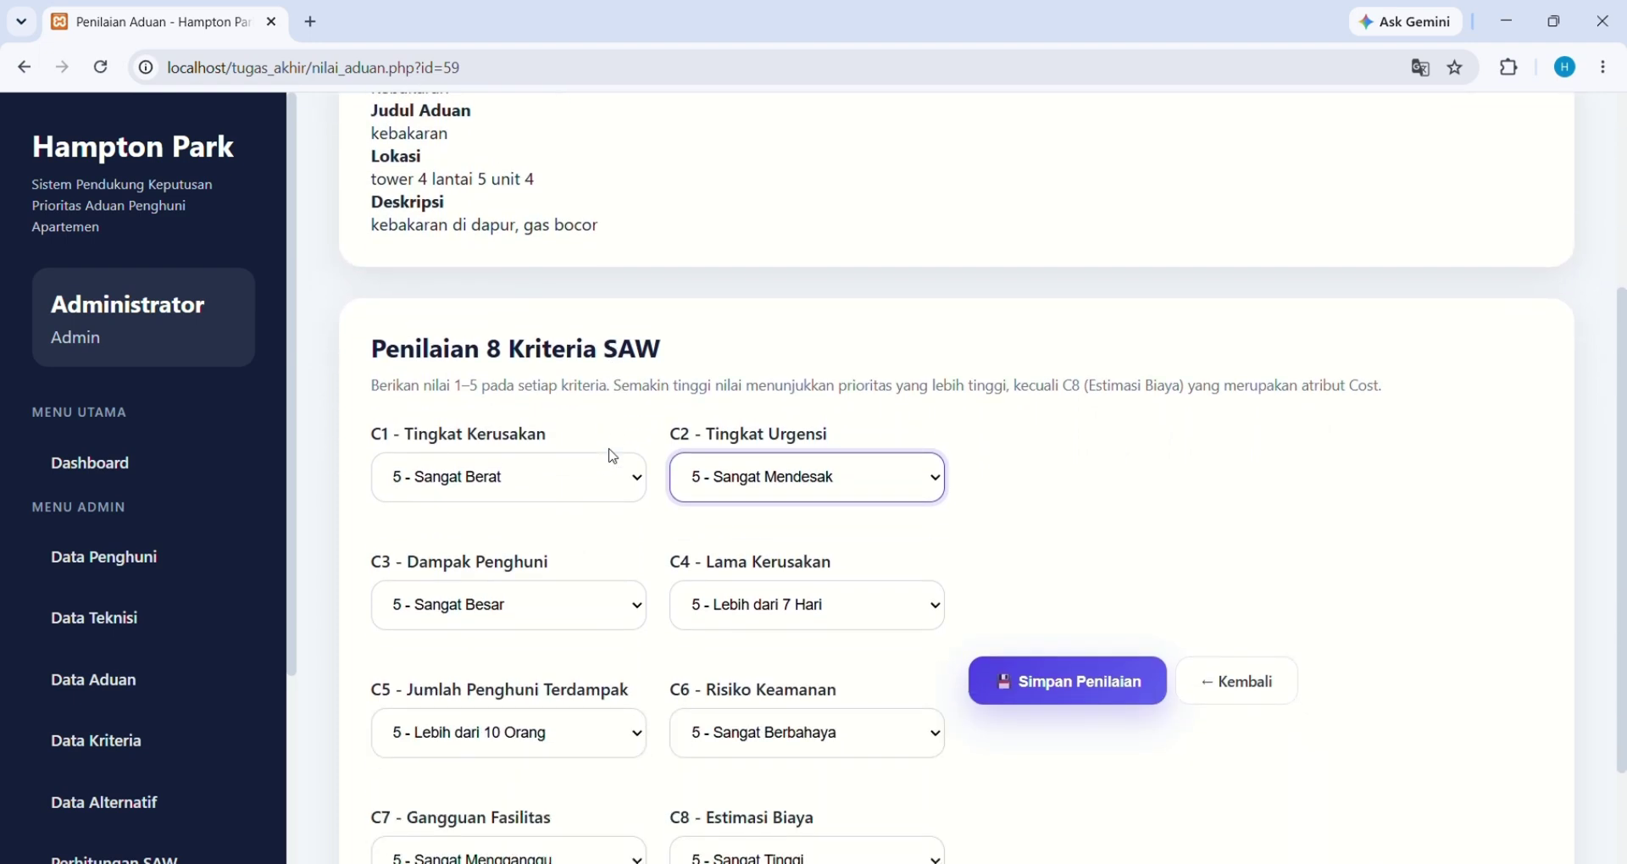
scroll(613, 457, up, 2)
scroll(613, 457, down, 2)
scroll(471, 490, down, 1)
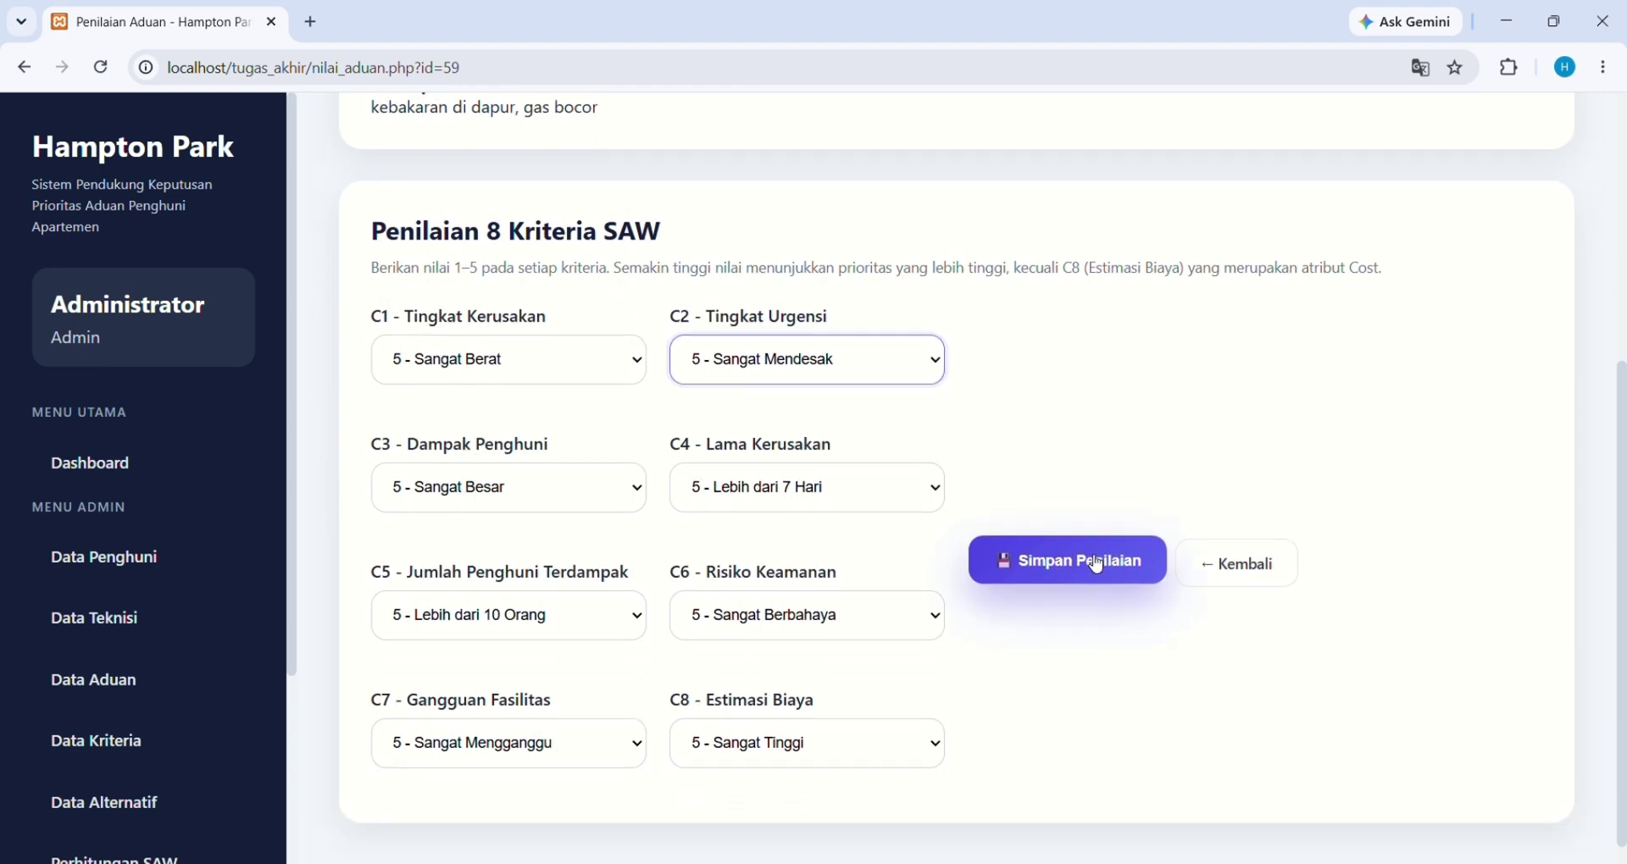
Save the kebakaran scores and reload the Data Alternatif list
click(1096, 564)
scroll(1412, 759, down, 2)
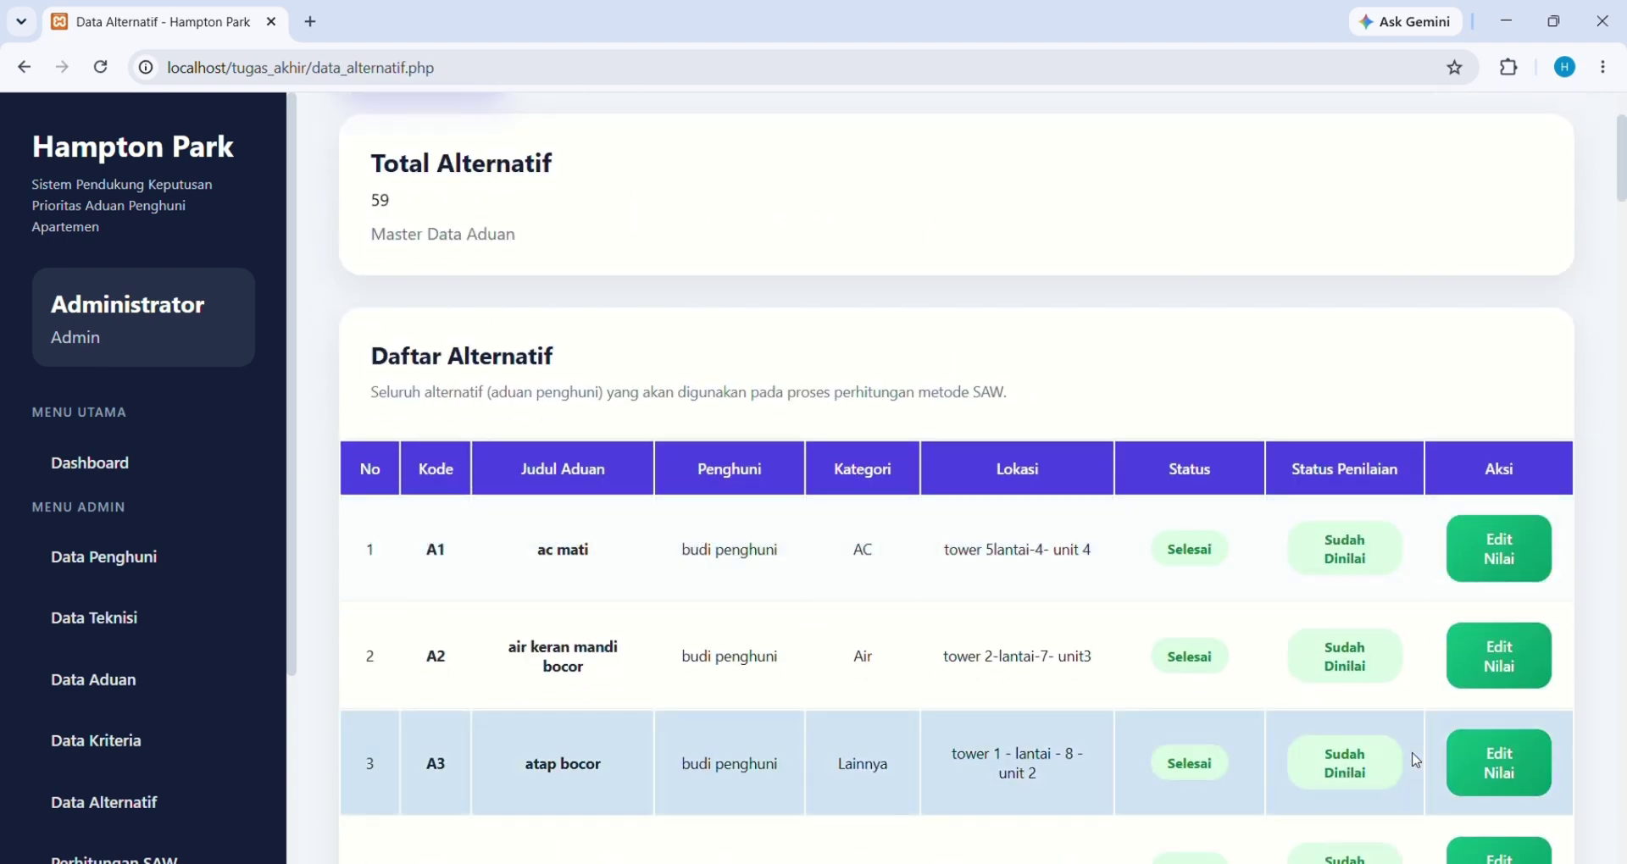
click(167, 794)
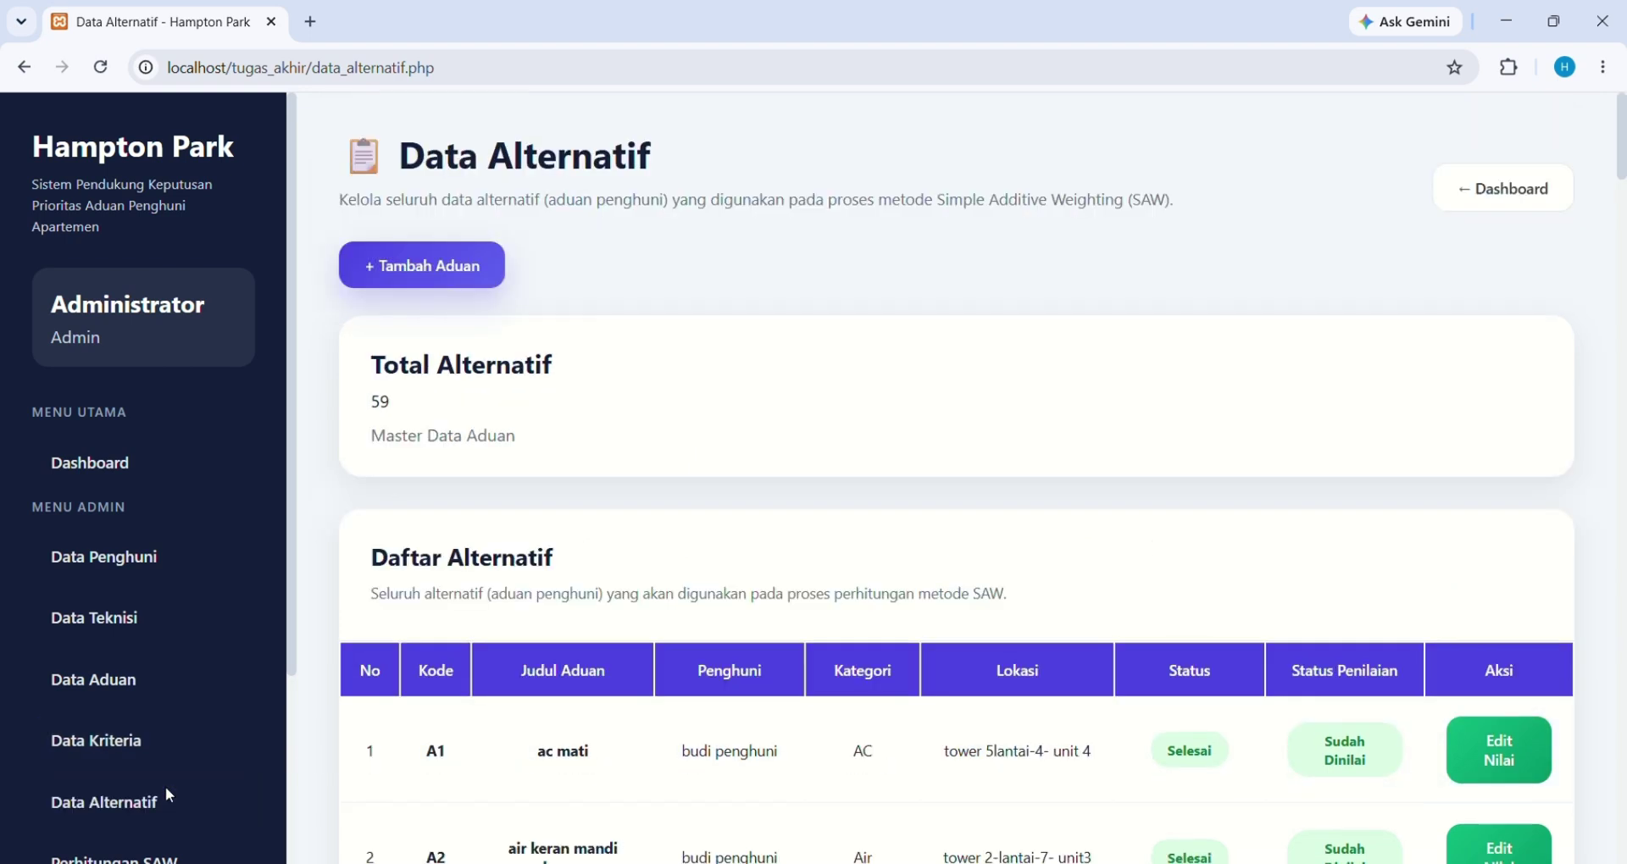
scroll(472, 788, down, 1)
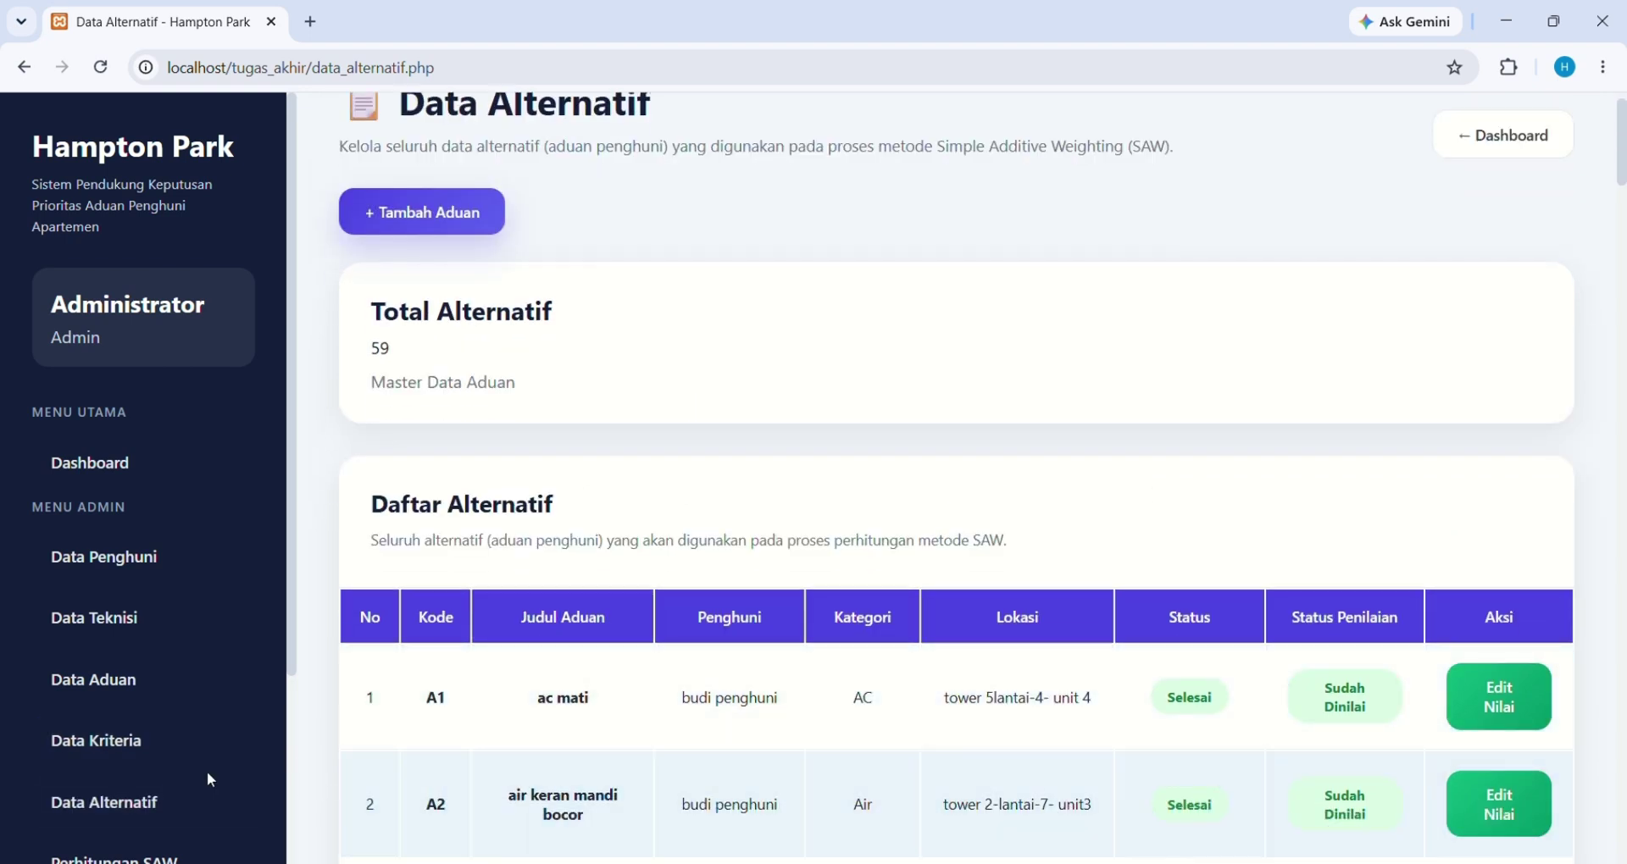
scroll(139, 754, down, 1)
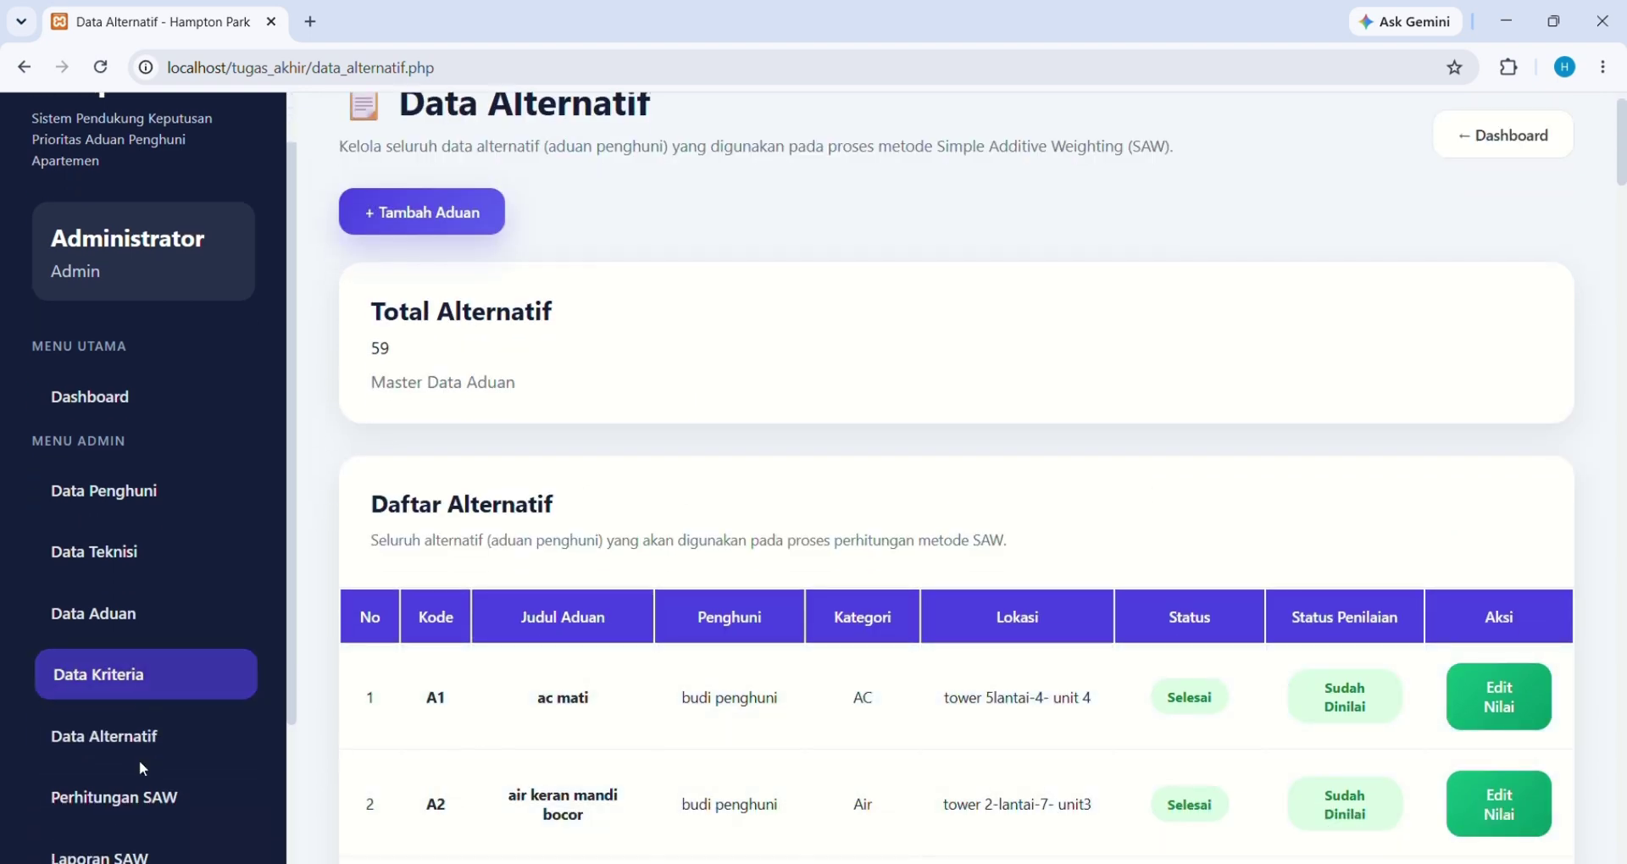
Review Perhitungan SAW down to normalisation: 'kebakaran' as A1, 1.0000 on R1–R7, 0.2000 on R8
click(126, 812)
scroll(788, 751, down, 5)
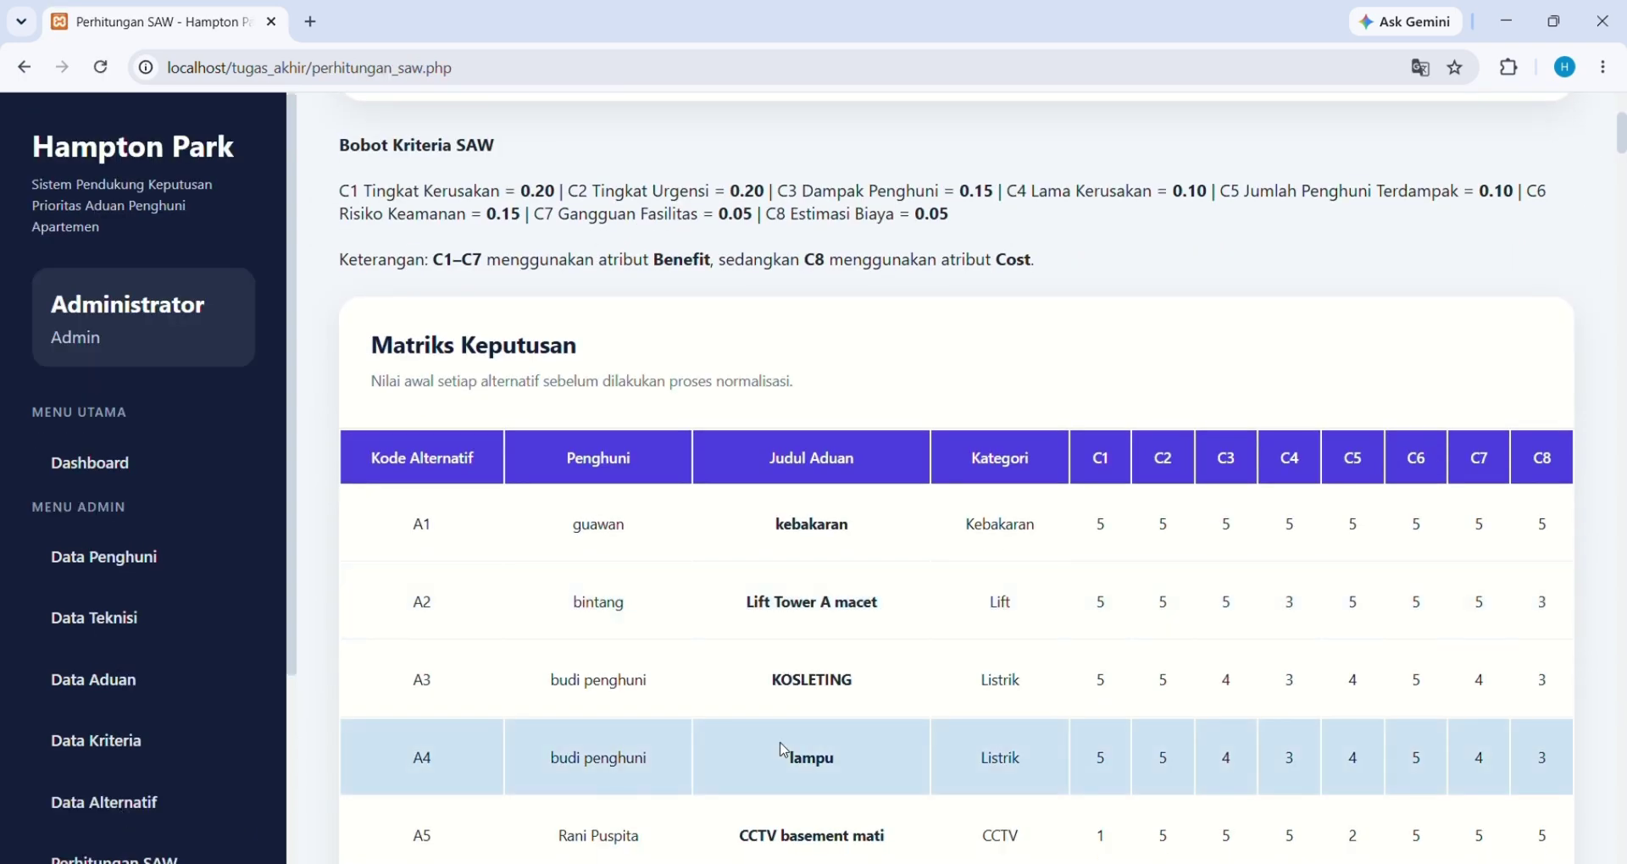
scroll(781, 749, down, 1)
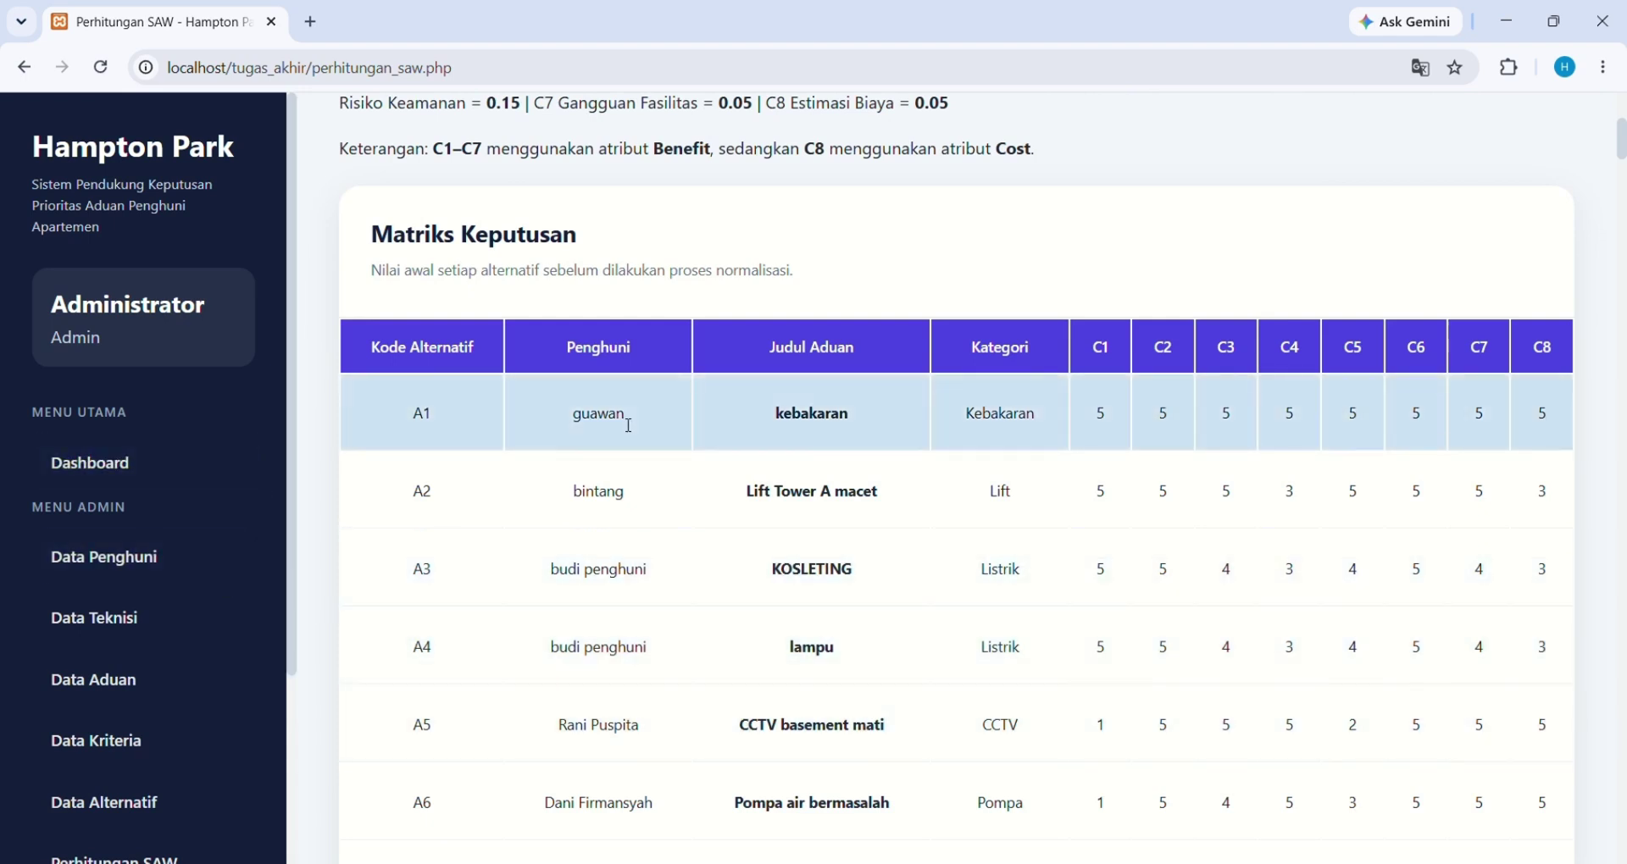
scroll(797, 447, left, 3)
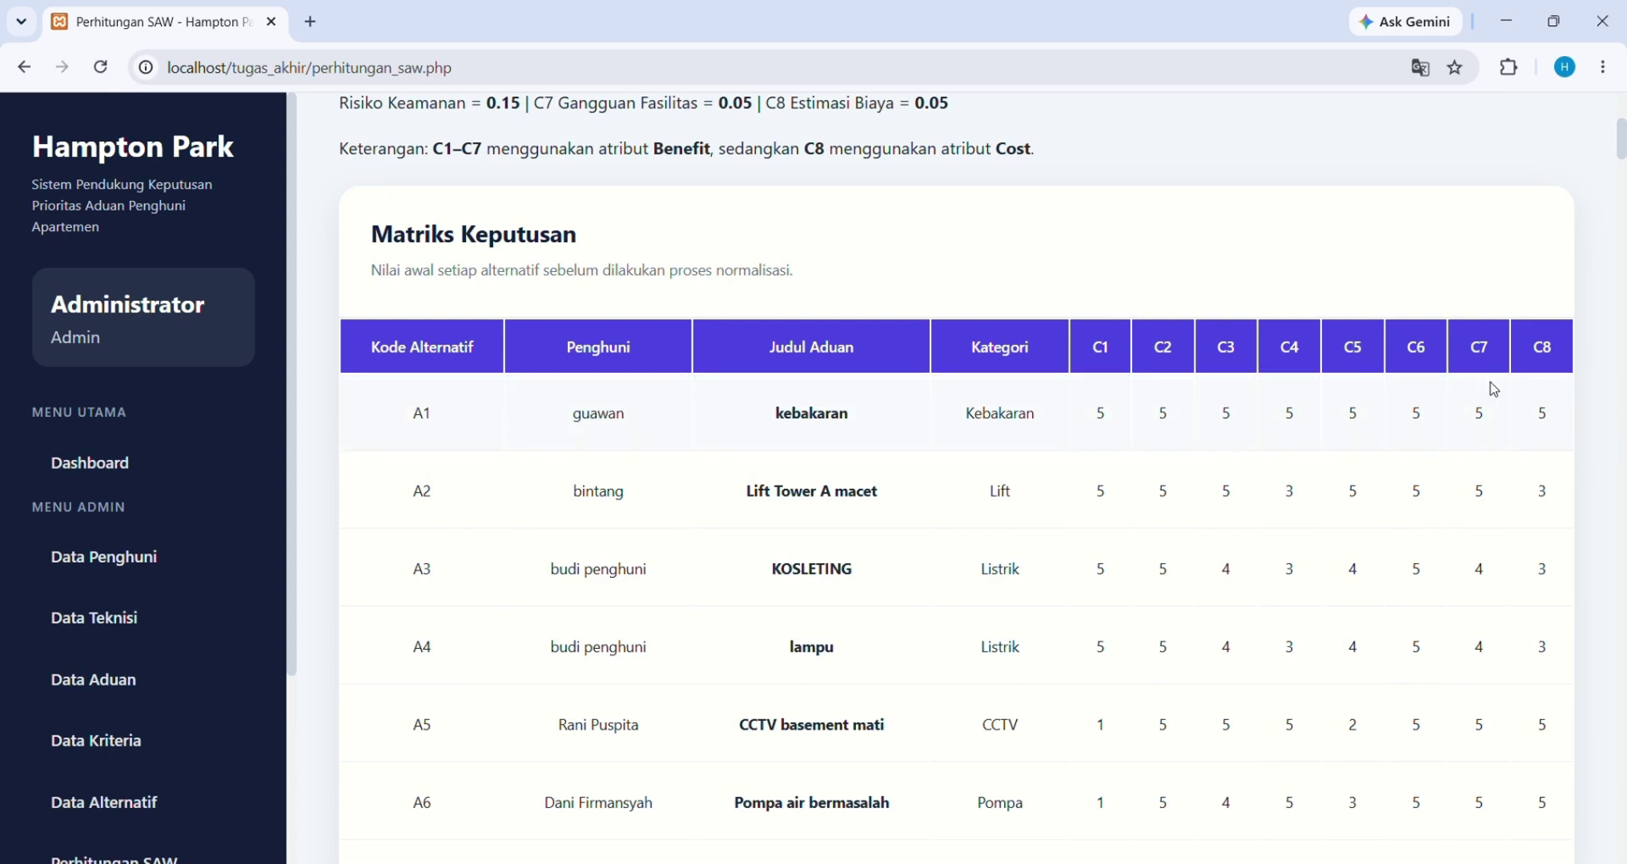
scroll(1000, 507, down, 10)
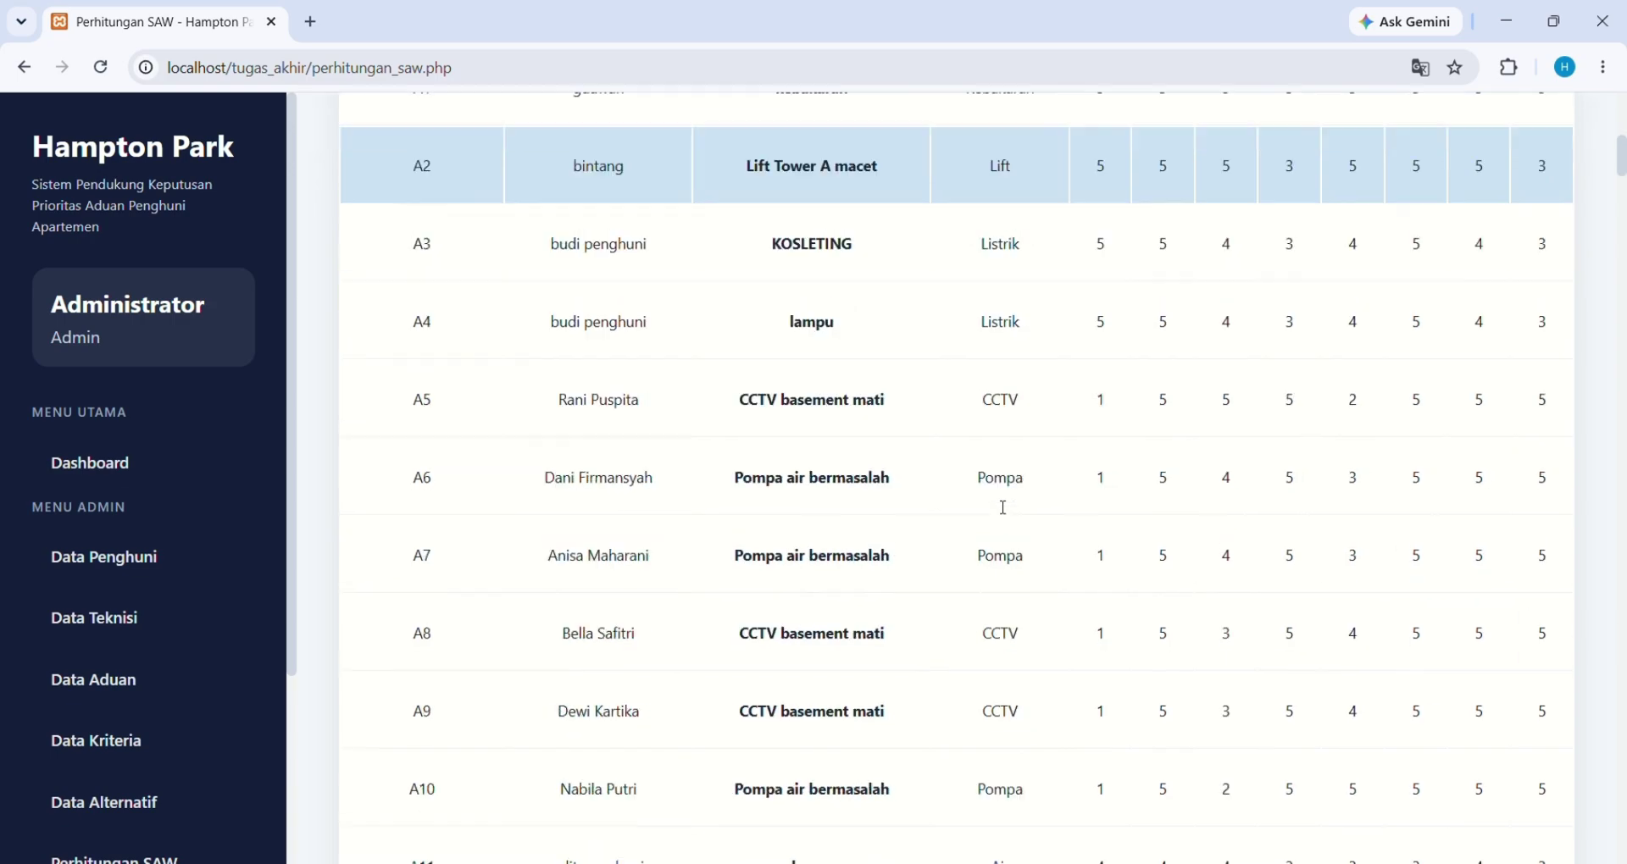
scroll(998, 506, down, 20)
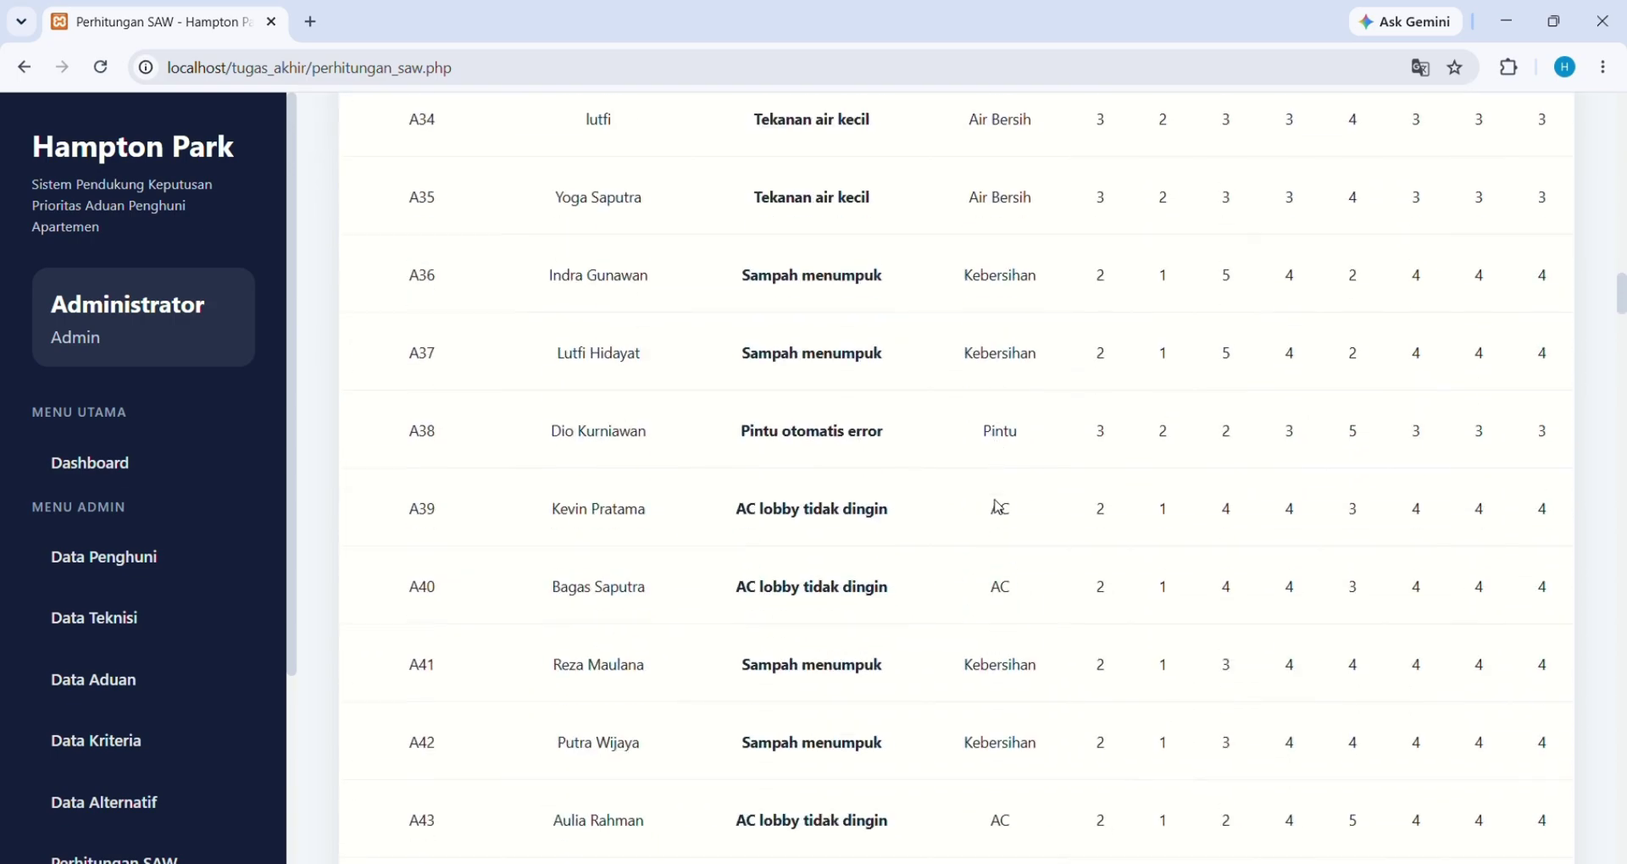
scroll(999, 507, down, 6)
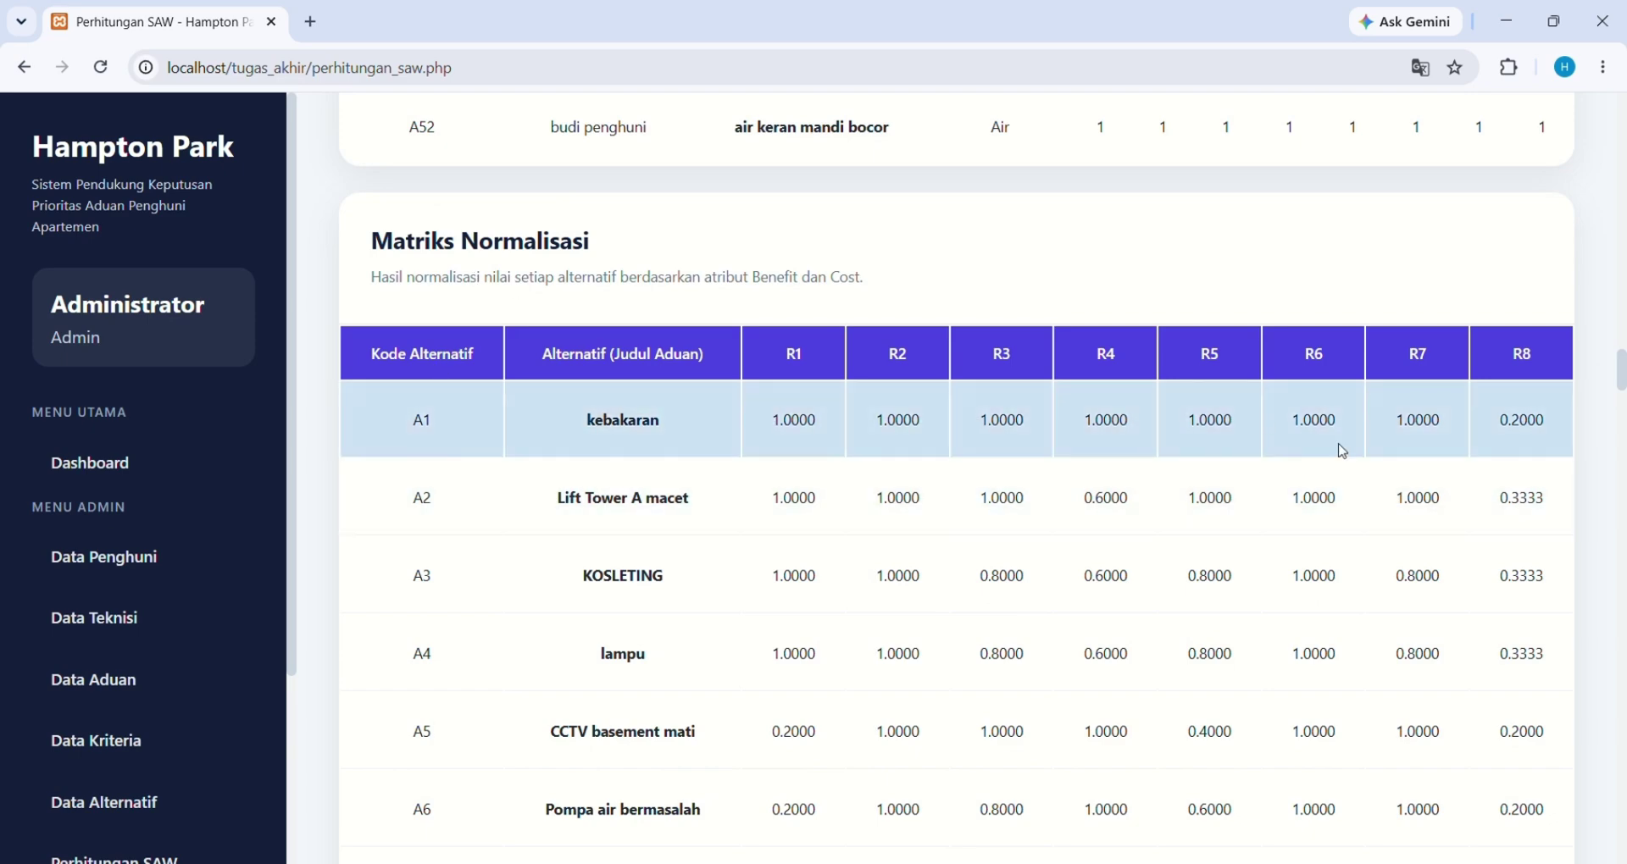
Scroll past Matriks Normalisasi to the ranking showing kebakaran first at 0.9600
scroll(1342, 451, down, 20)
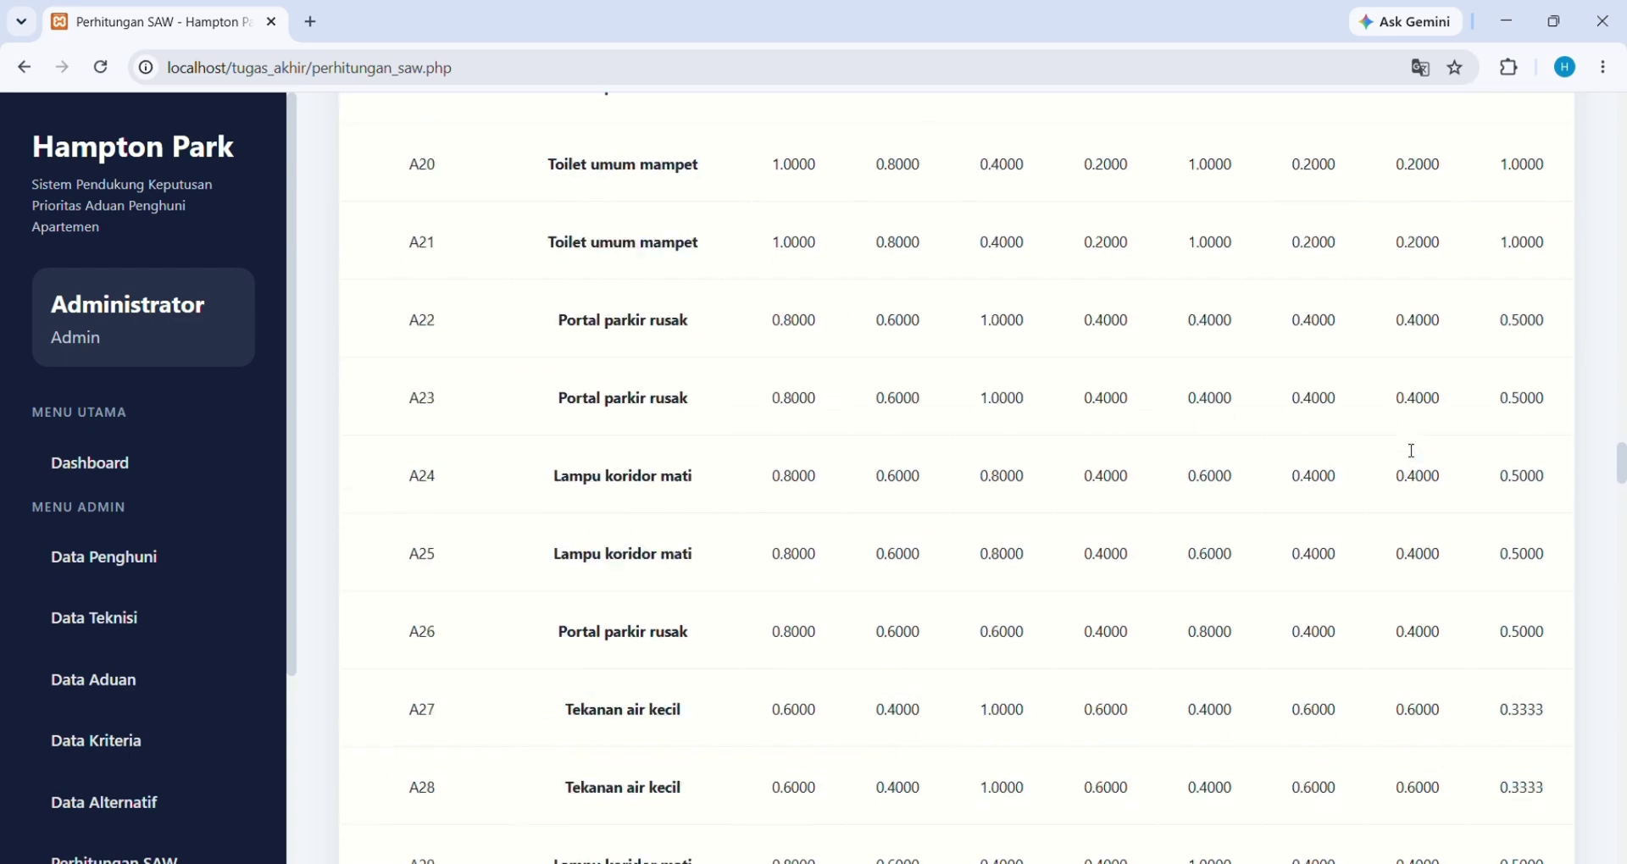
scroll(1411, 451, down, 20)
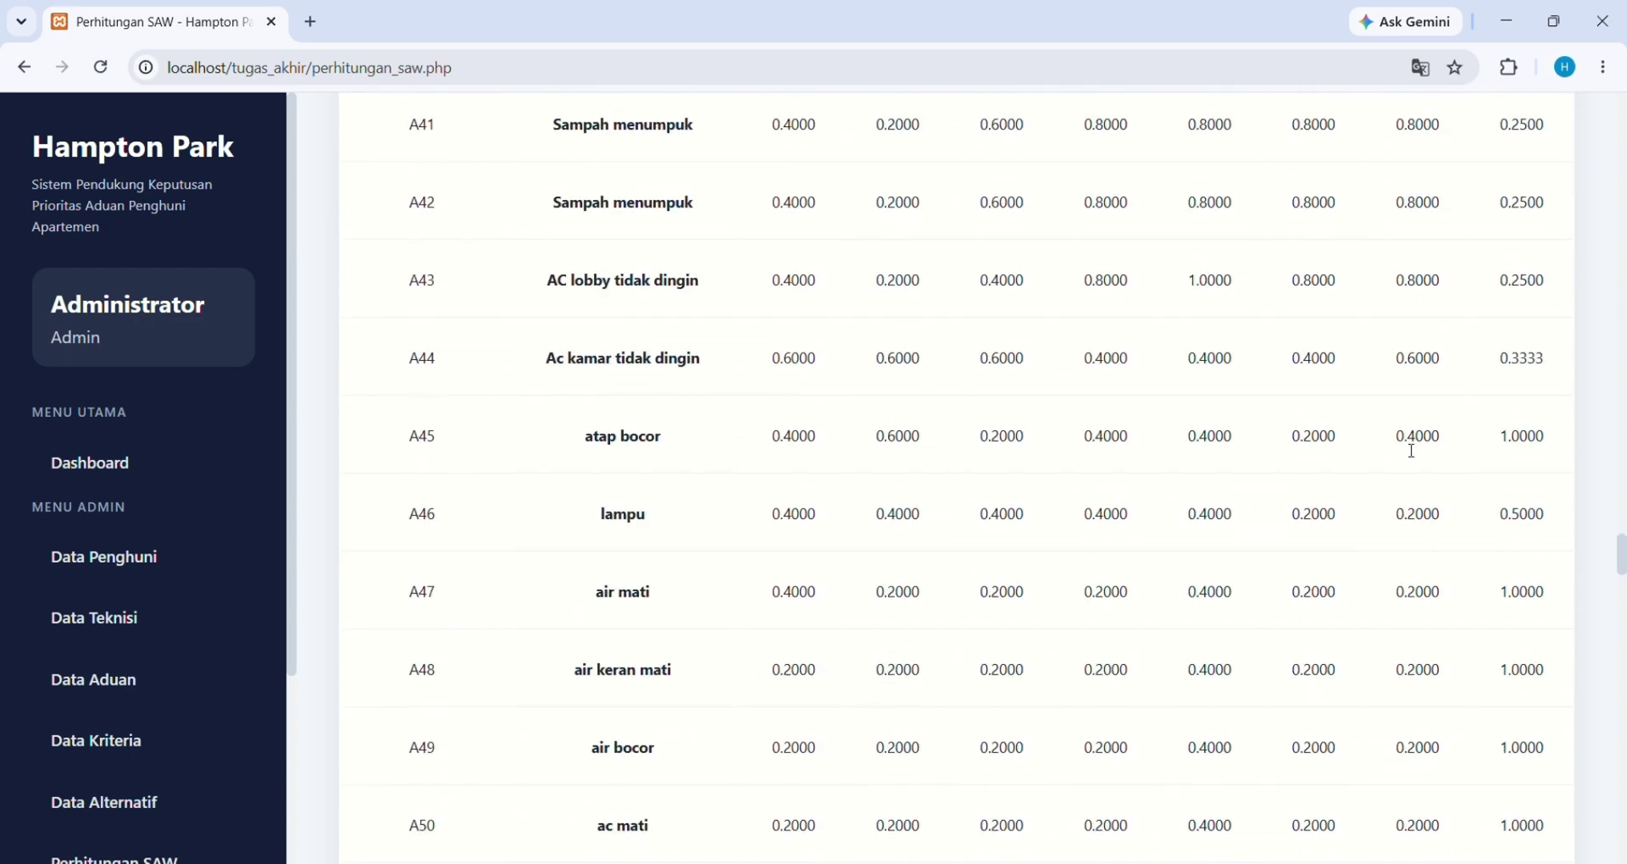
scroll(1411, 451, down, 10)
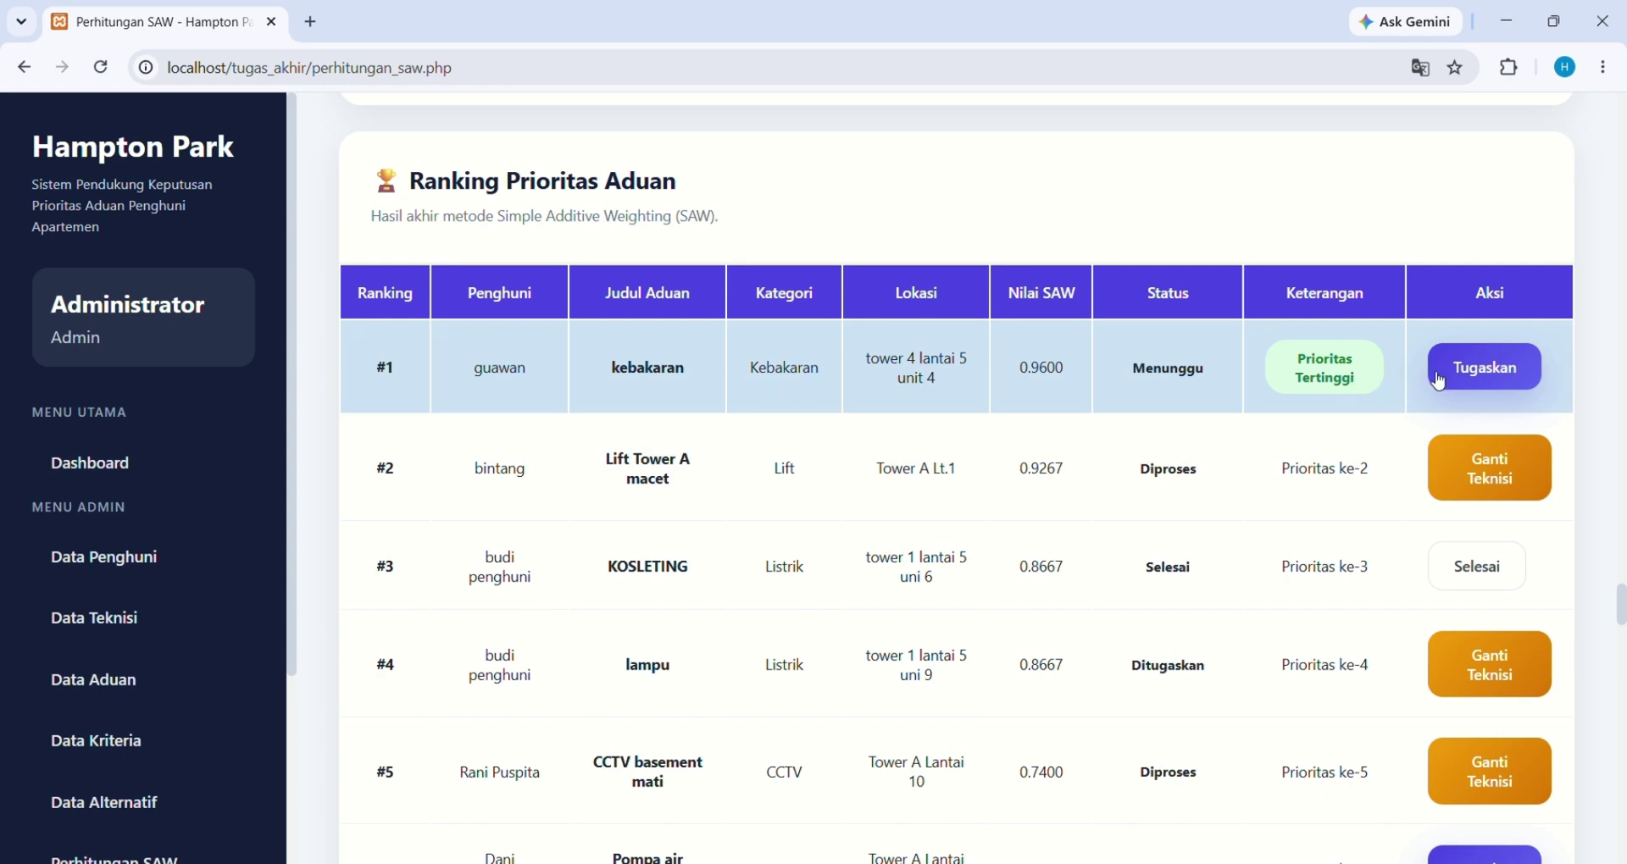
Assign a technician to the top-ranked kebakaran complaint with admin note 'segera di tangani'
click(1475, 367)
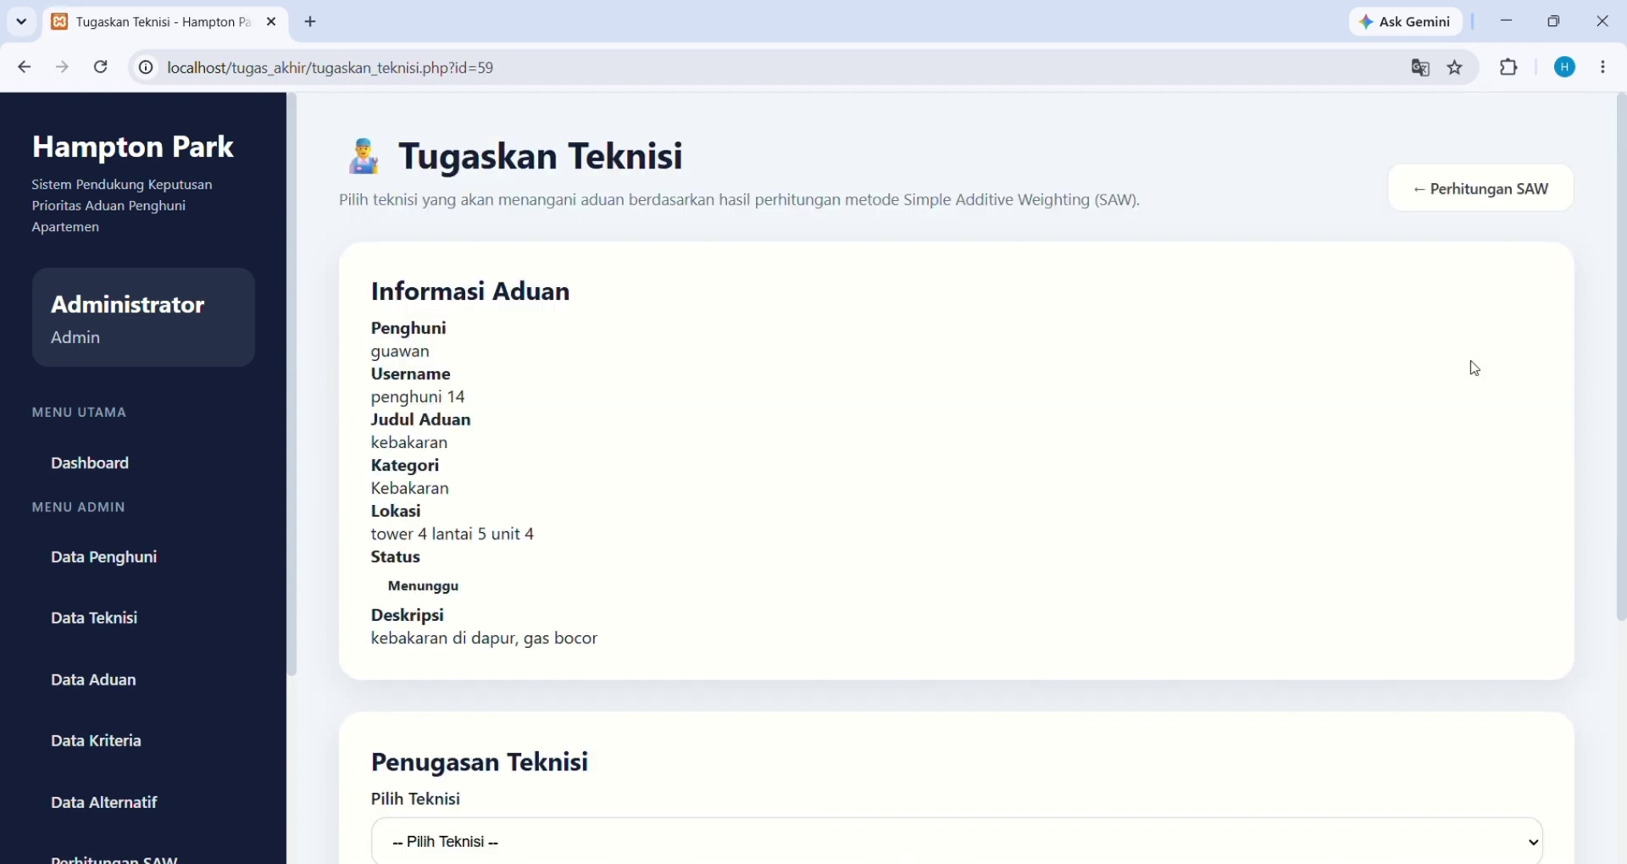
scroll(952, 573, down, 3)
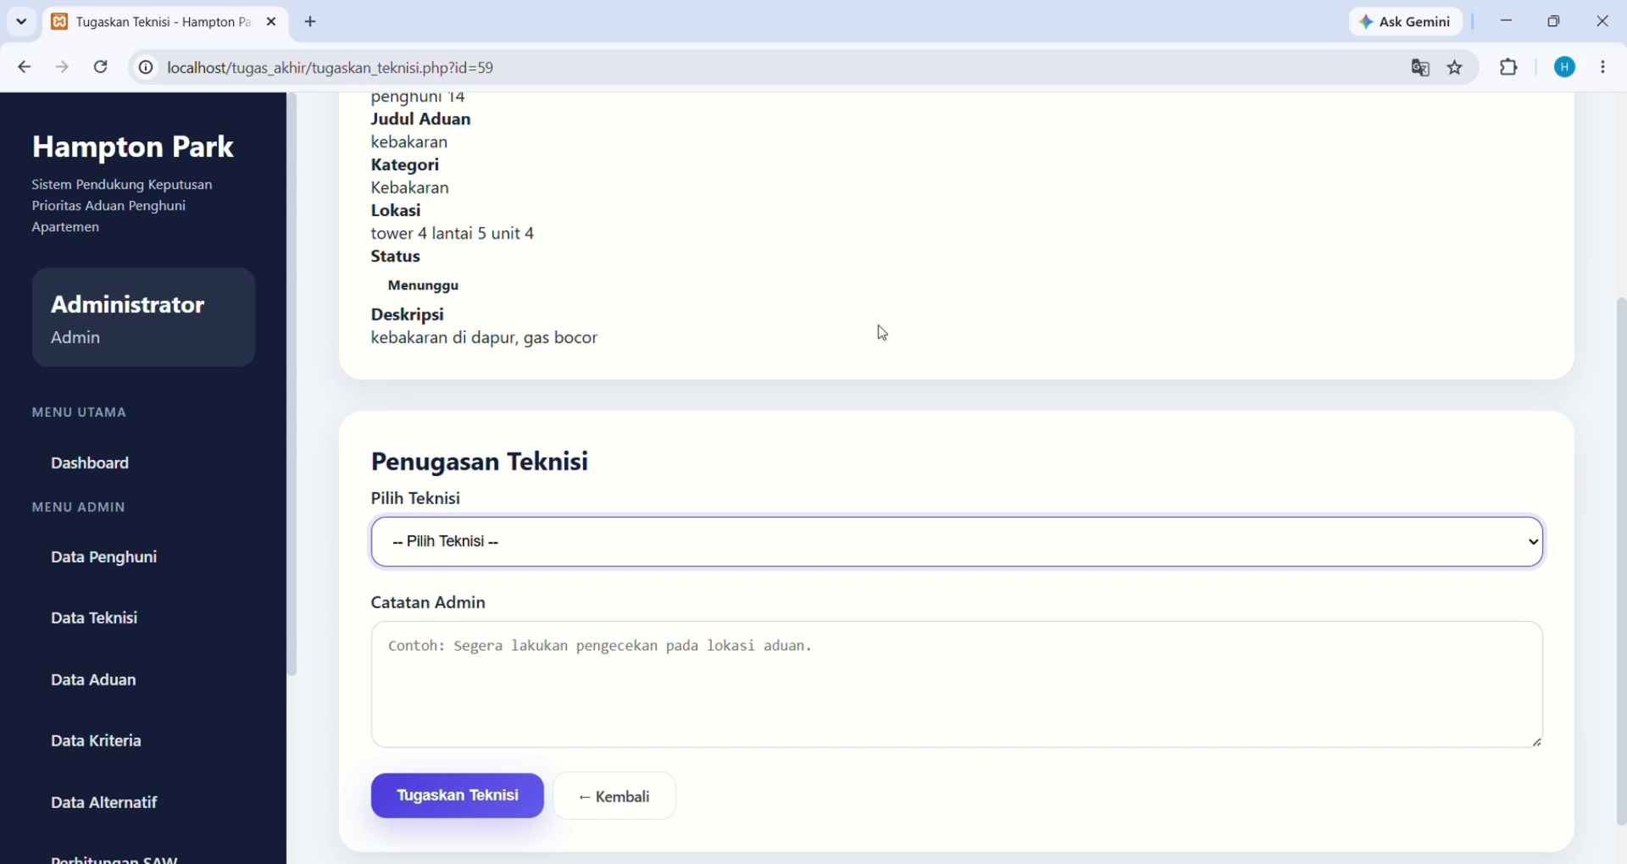
key(Down)
scroll(856, 338, down, 1)
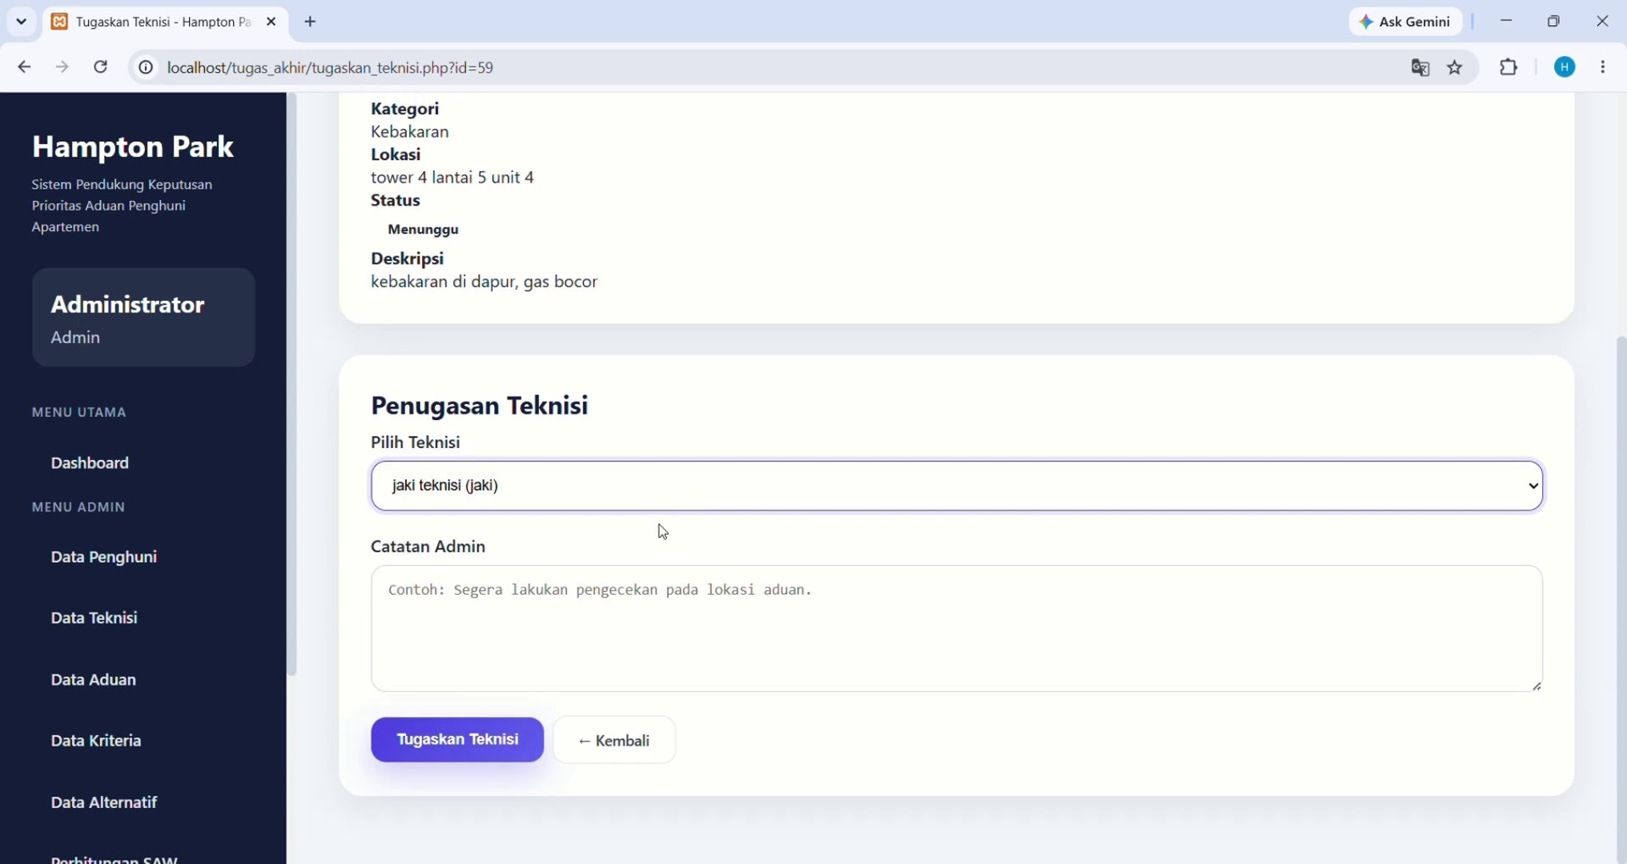
click(579, 622)
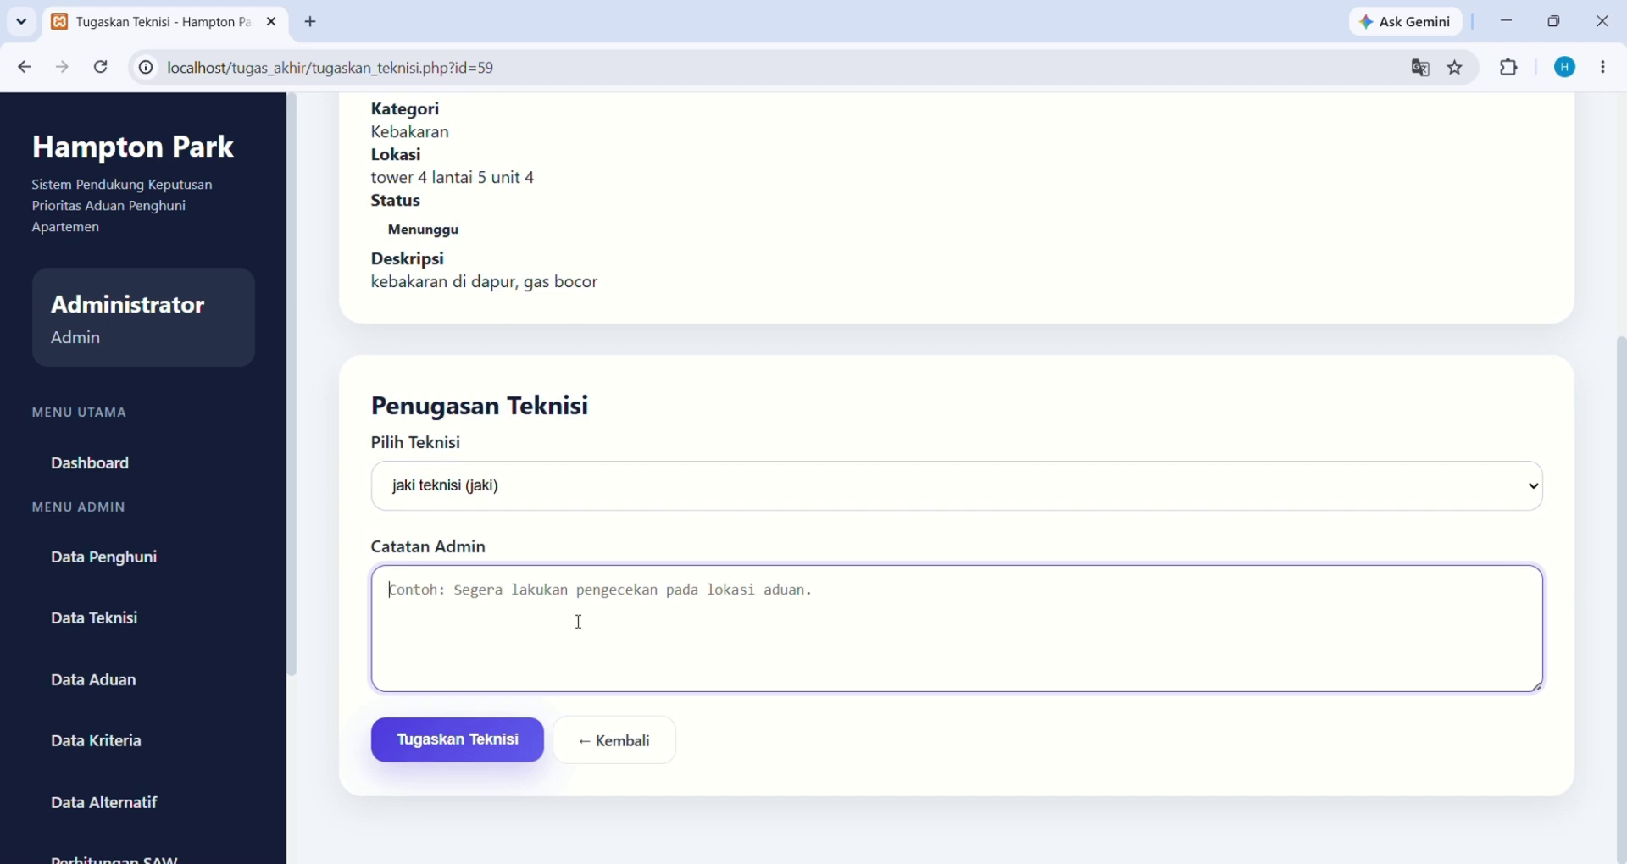
text(sege)
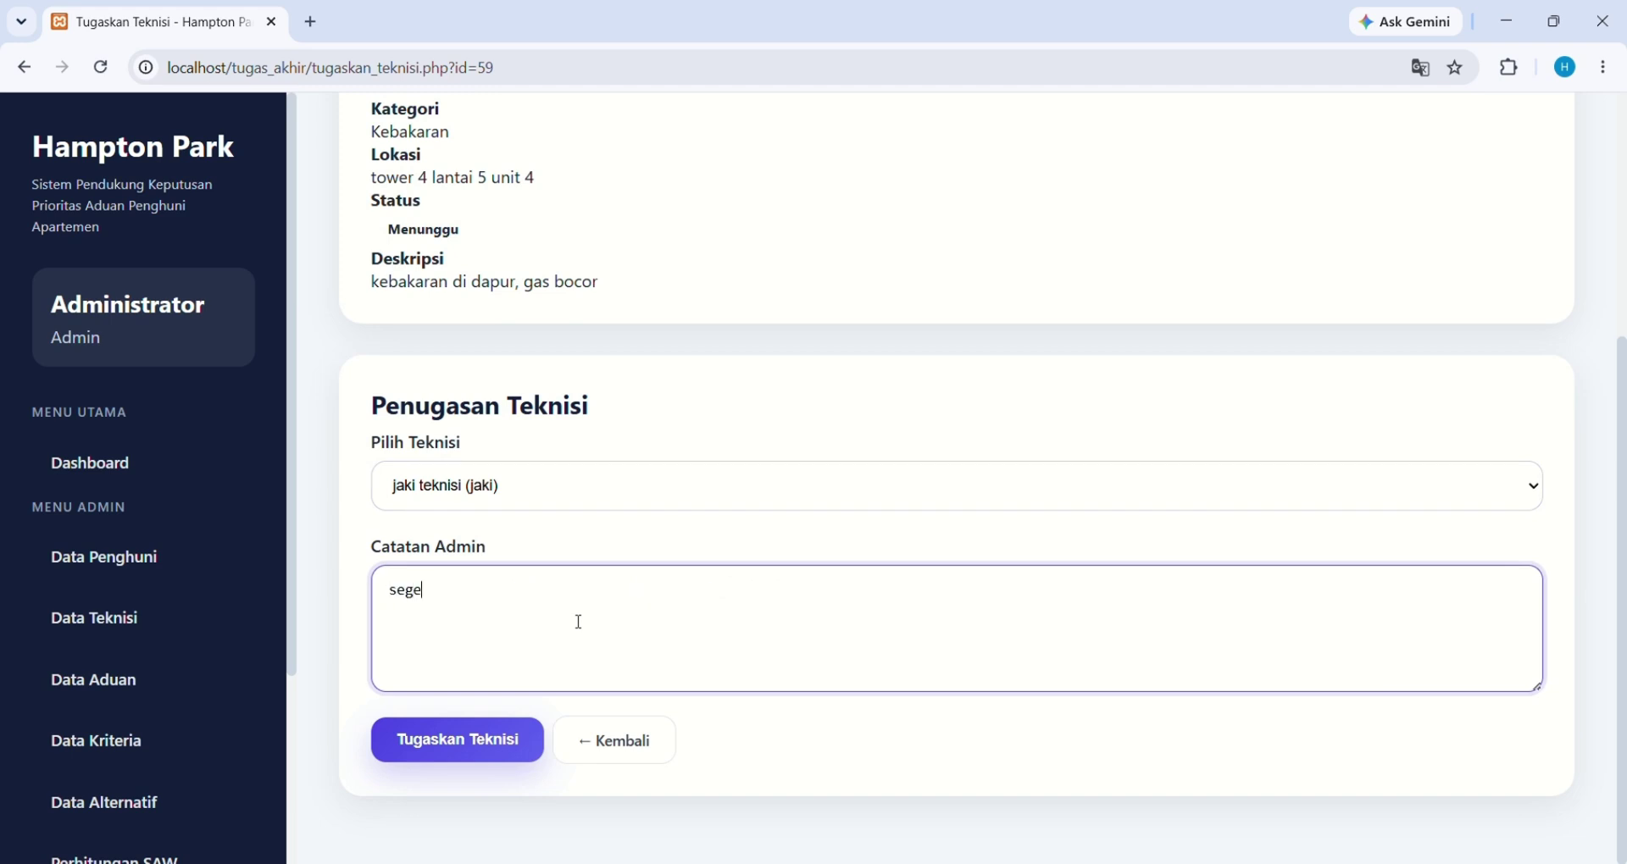
text(ra di tangani)
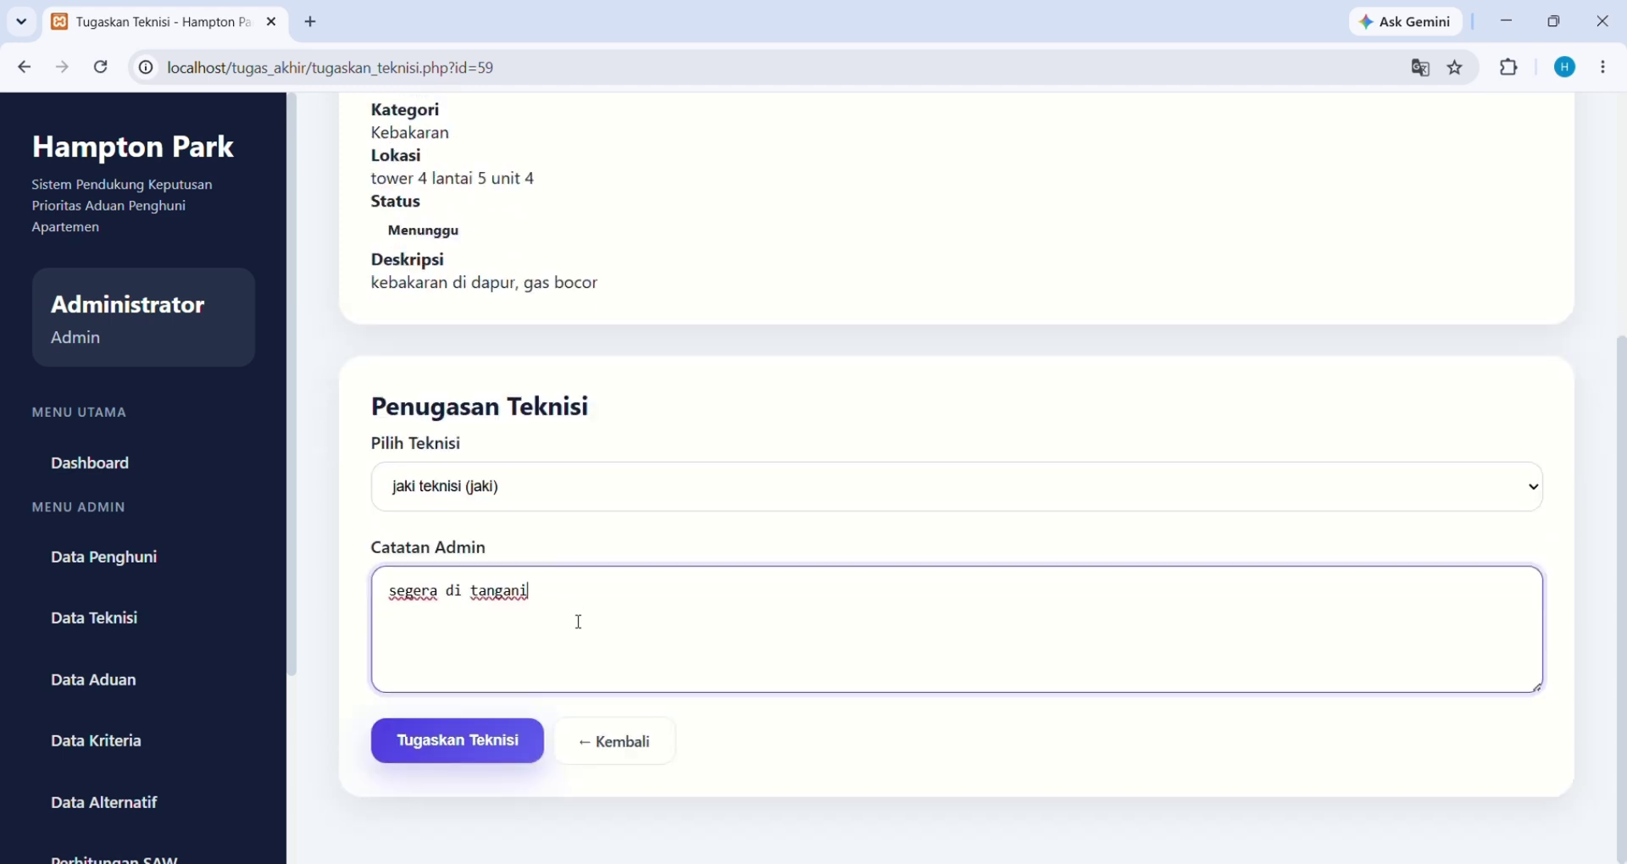
click(473, 739)
Log out of the administrator account from the sidebar
scroll(472, 740, down, 3)
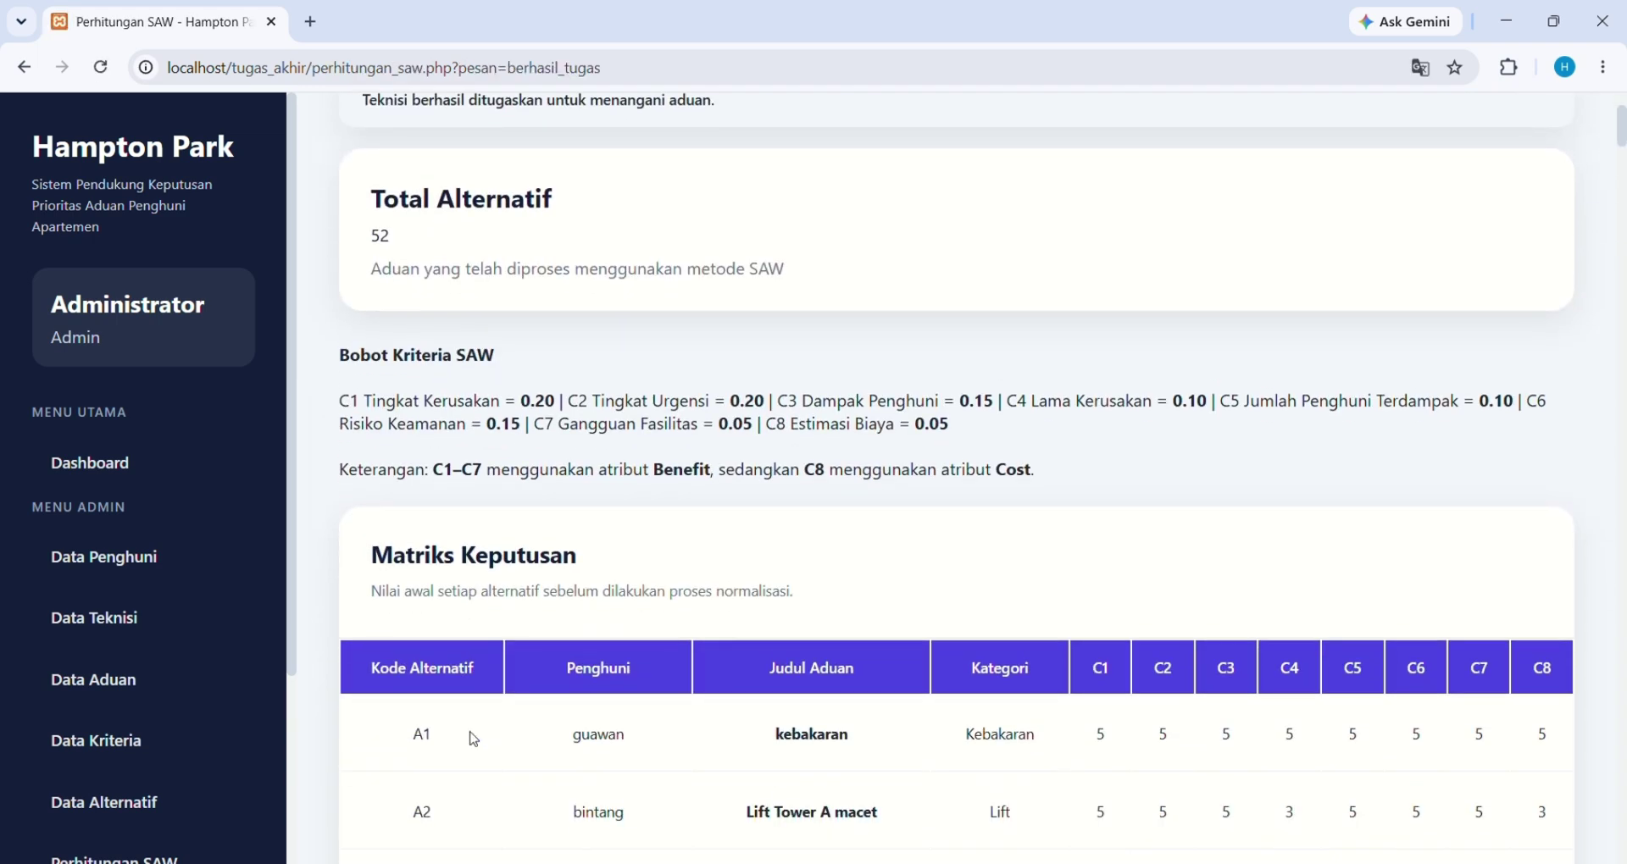
scroll(133, 752, down, 3)
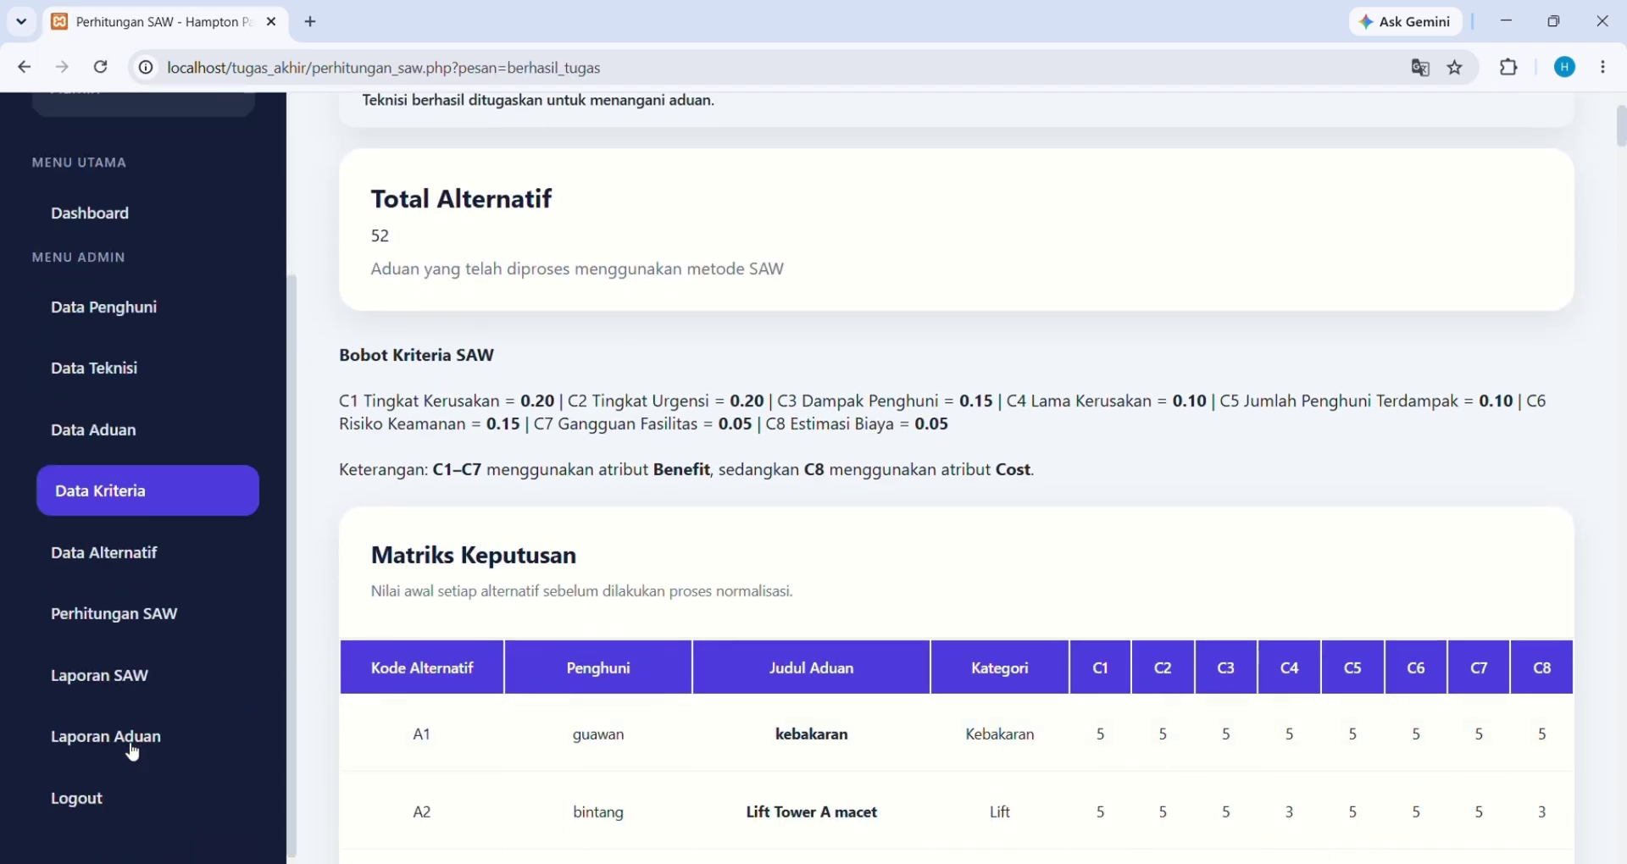
click(114, 804)
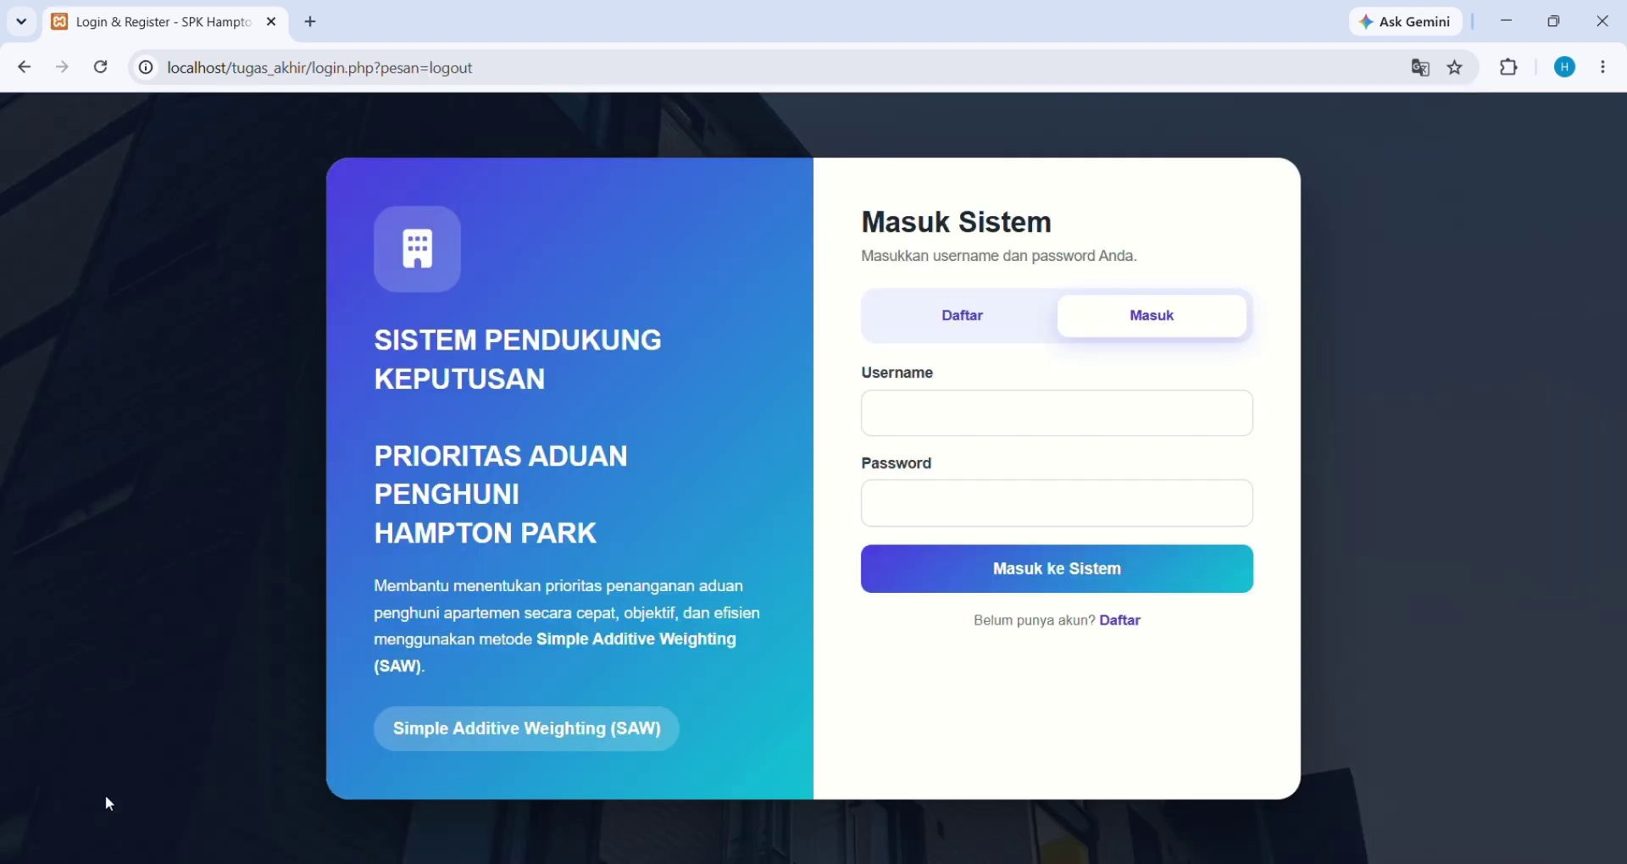
Sign in with the technician's username and password
click(1006, 413)
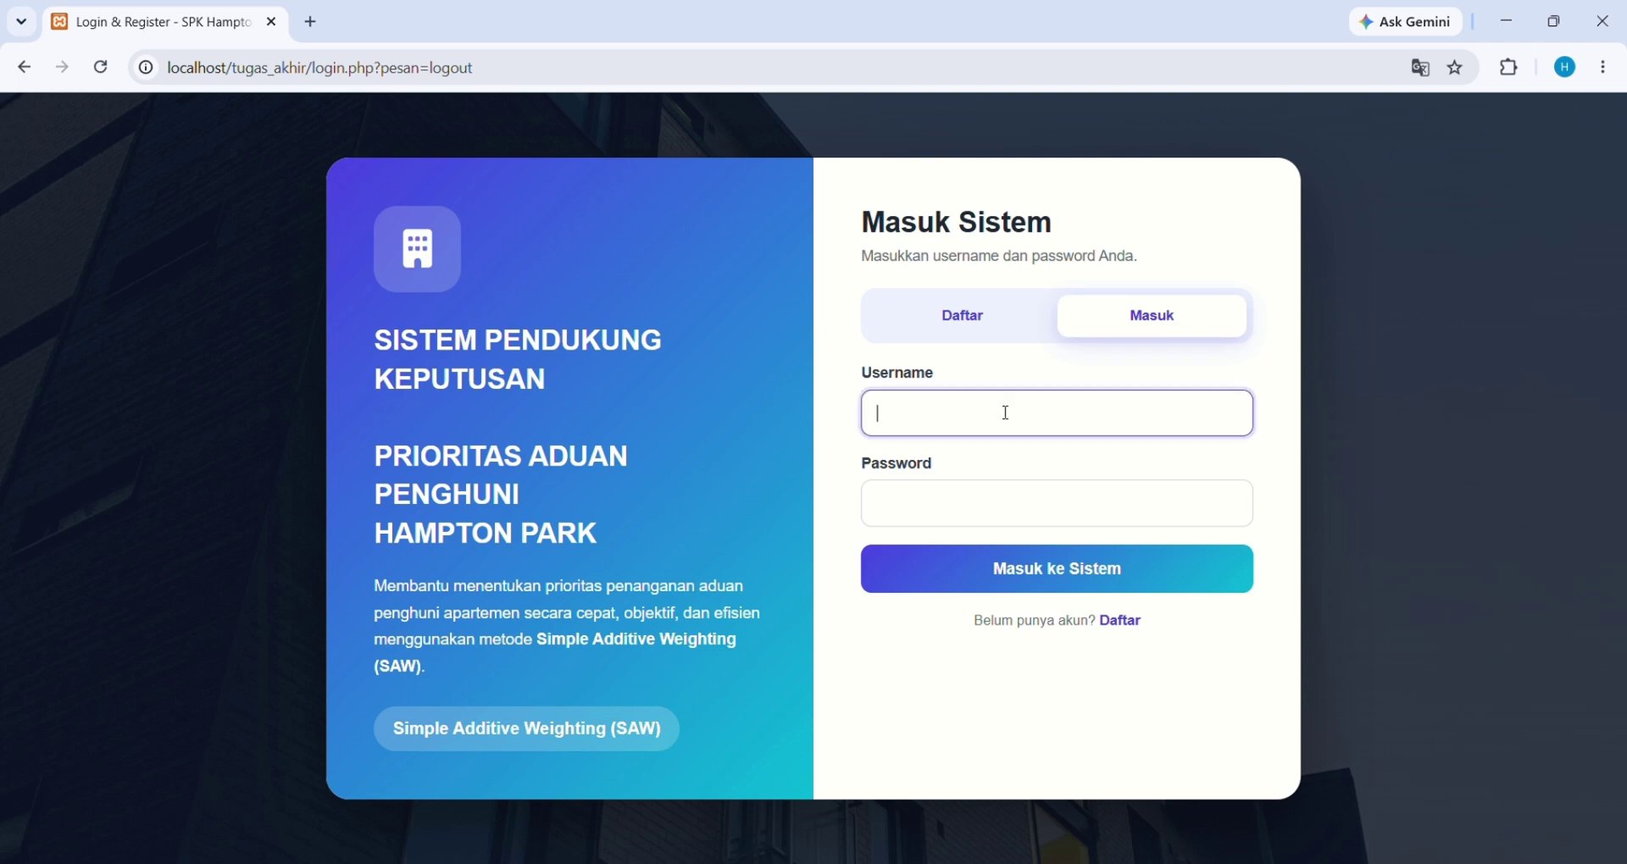
text(jaki)
click(909, 514)
text(12345)
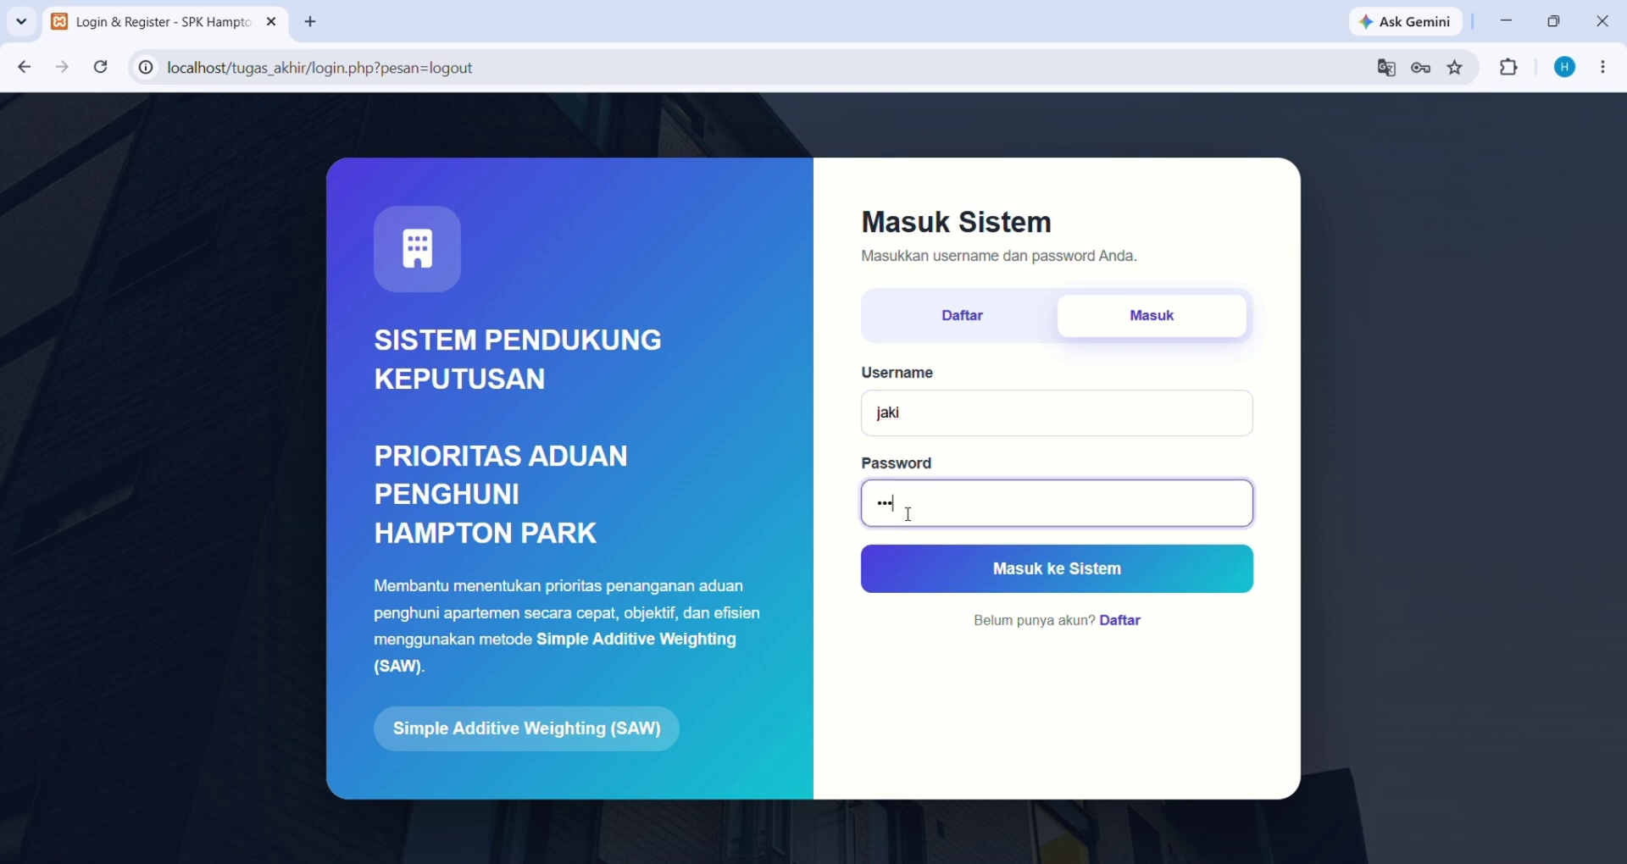
click(968, 568)
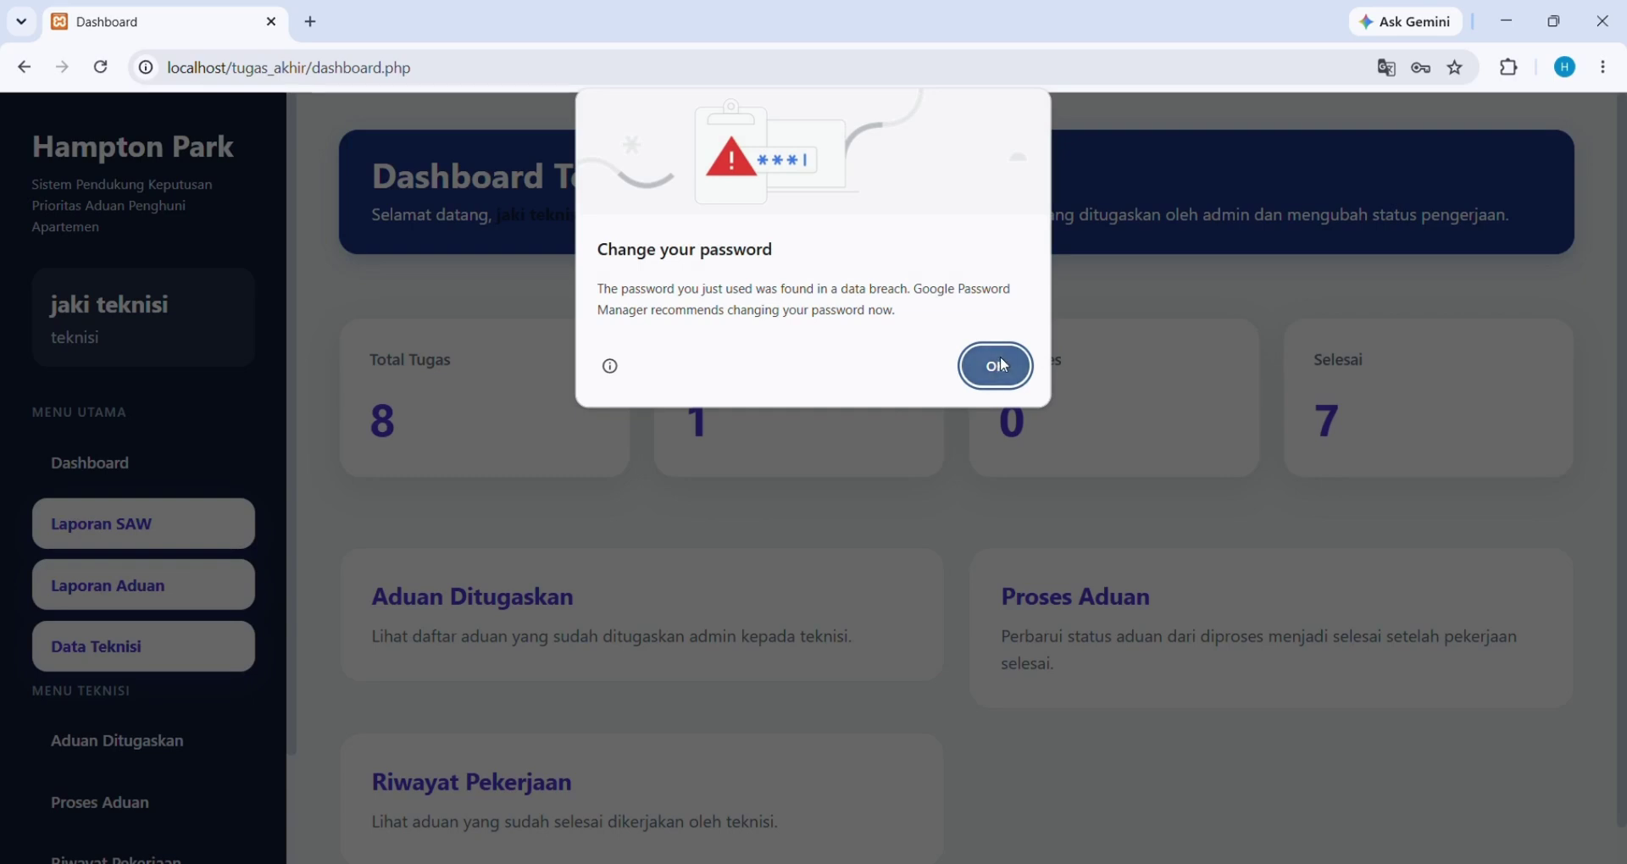
Dismiss Chrome's password warning and open the technician's Aduan Ditugaskan list
click(999, 366)
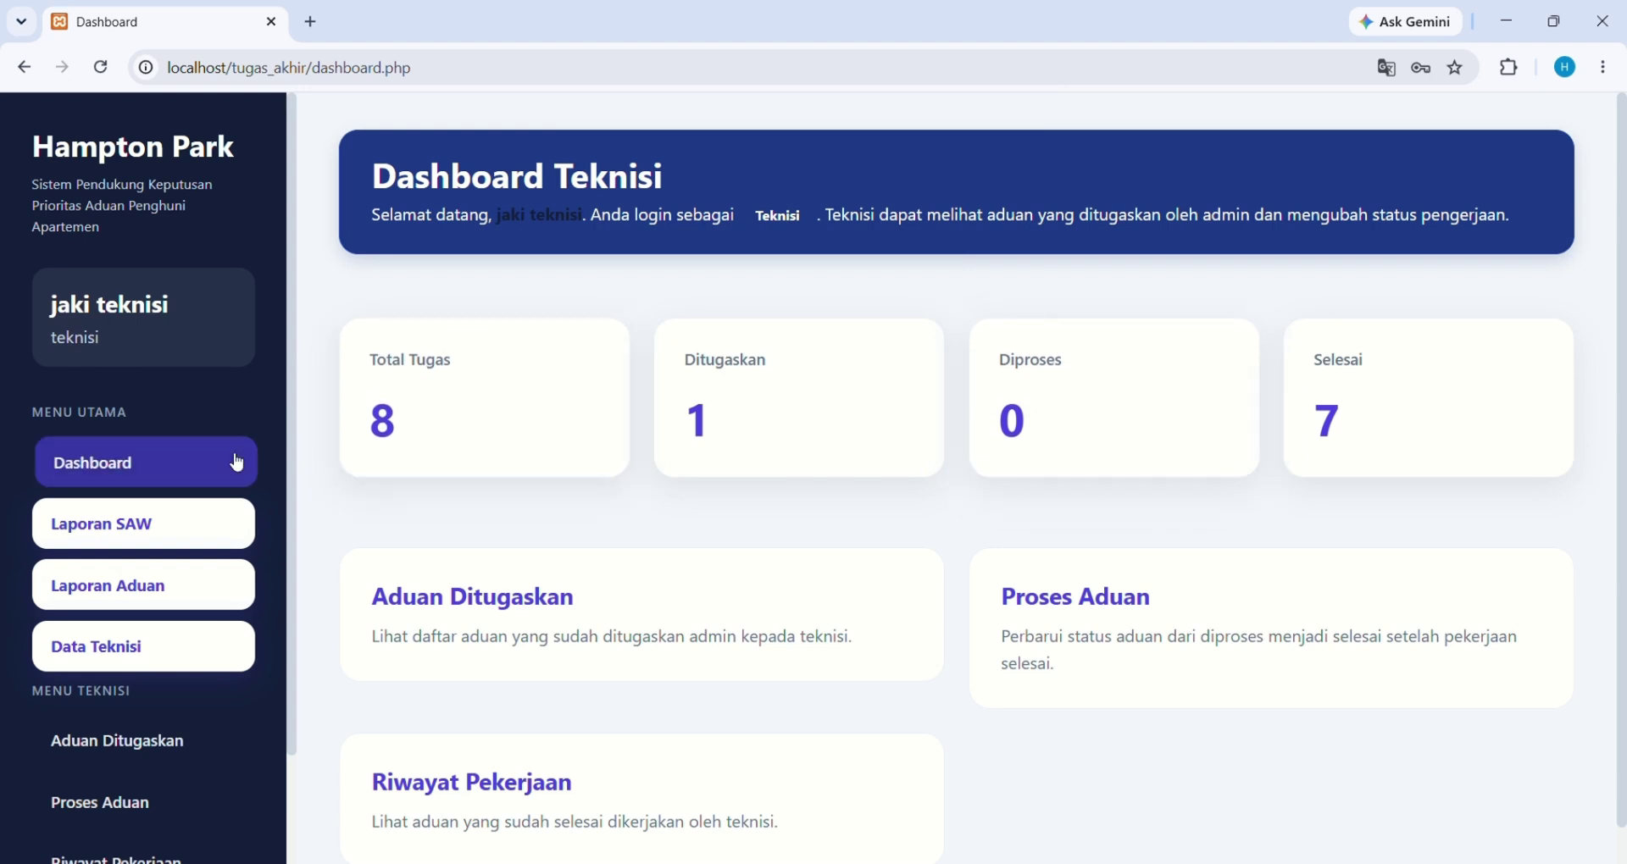
scroll(235, 462, down, 2)
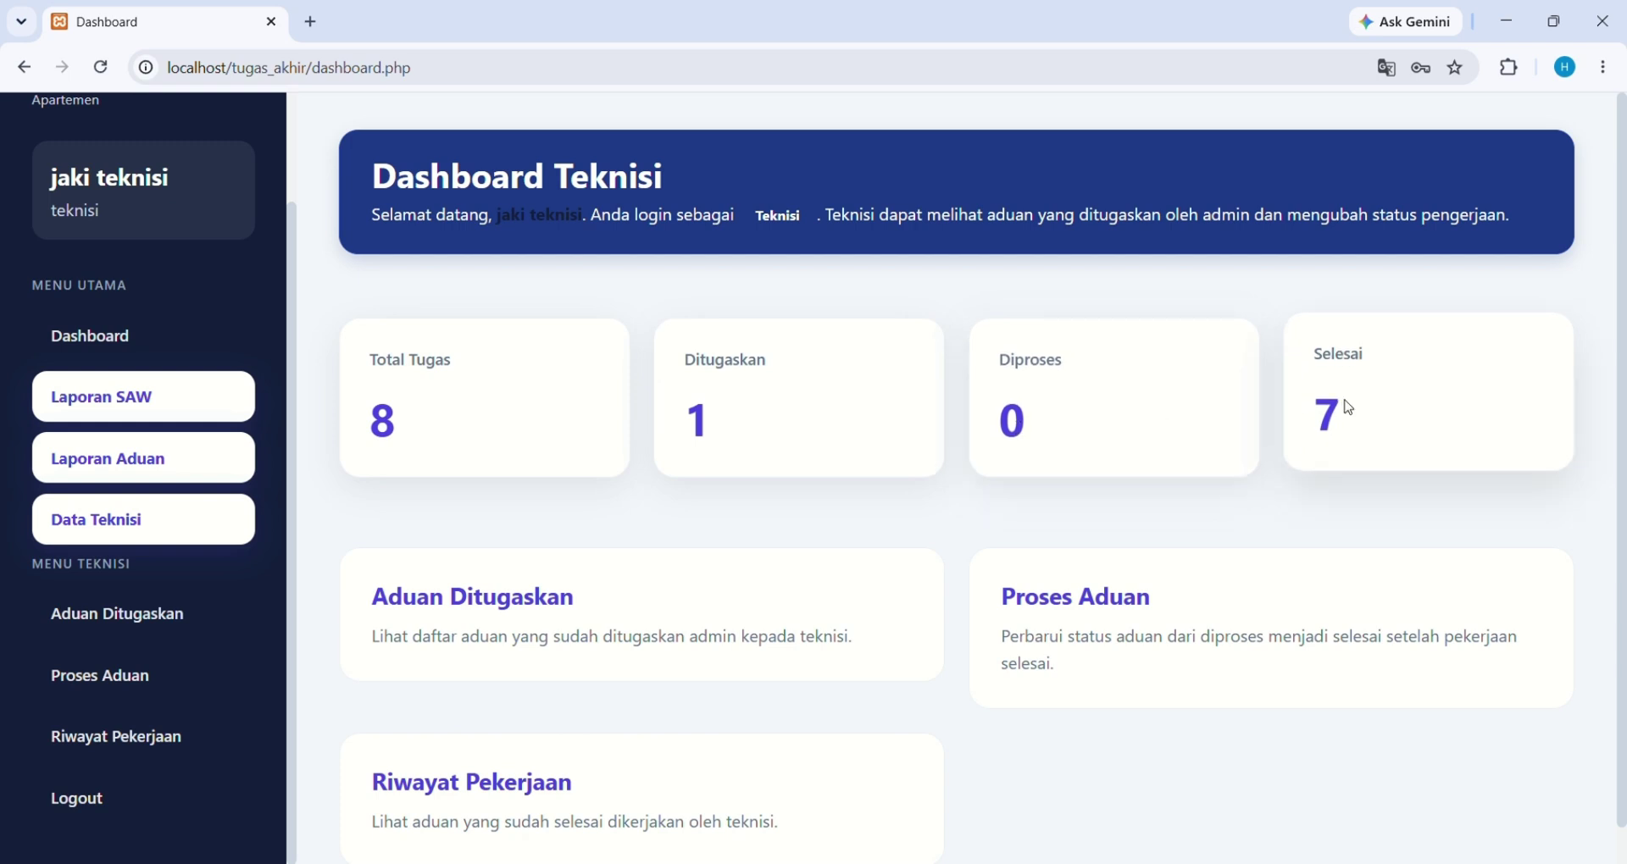
click(627, 626)
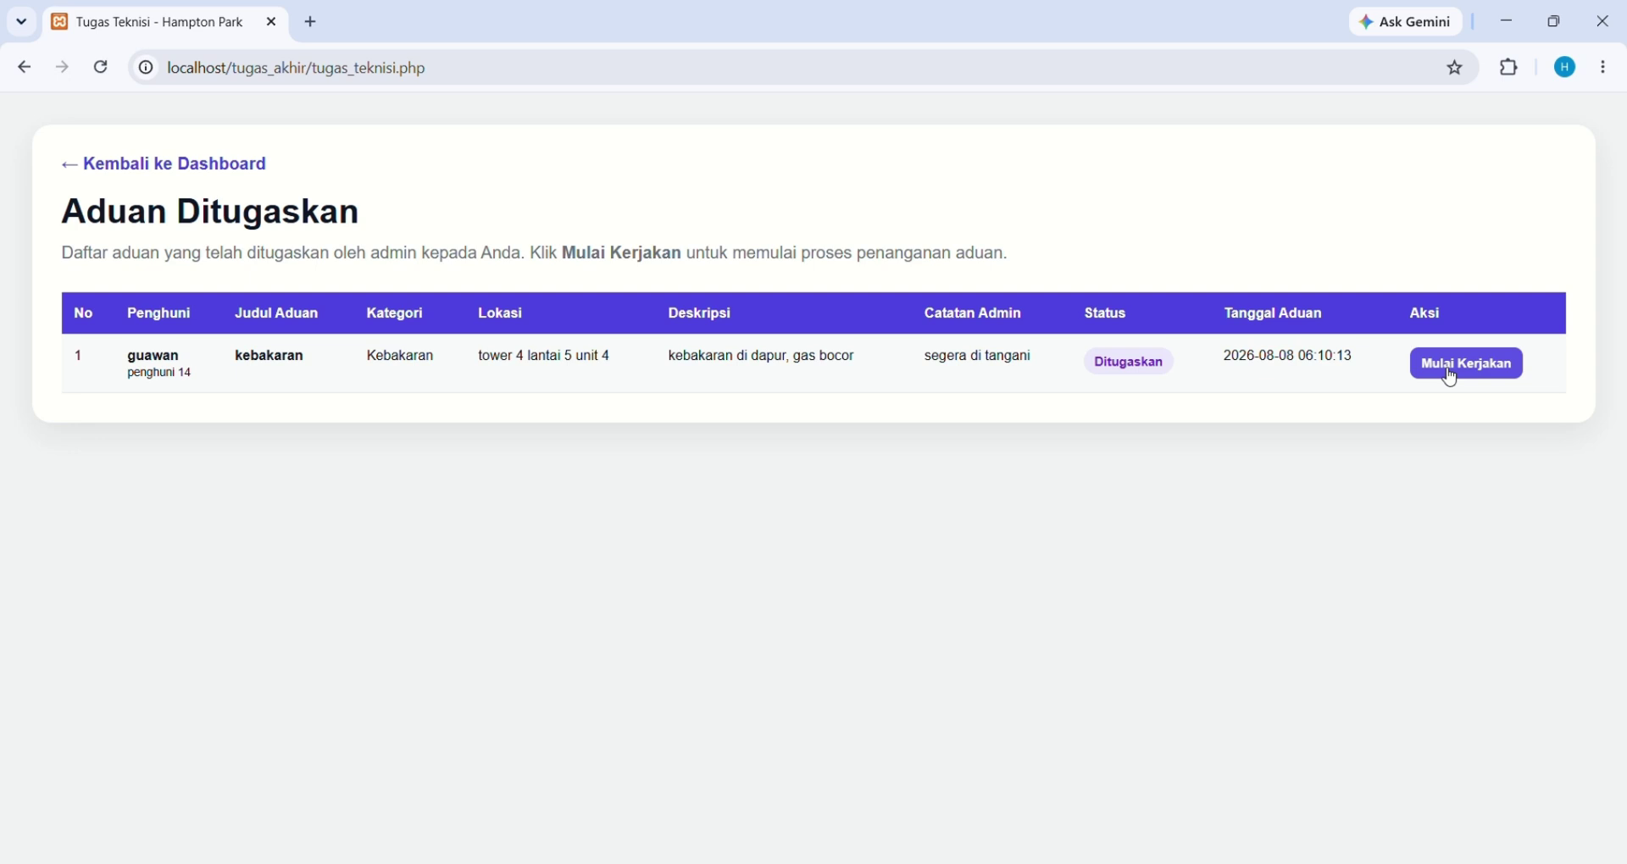
Start work on the kebakaran complaint, moving it from Ditugaskan to Diproses
click(1455, 379)
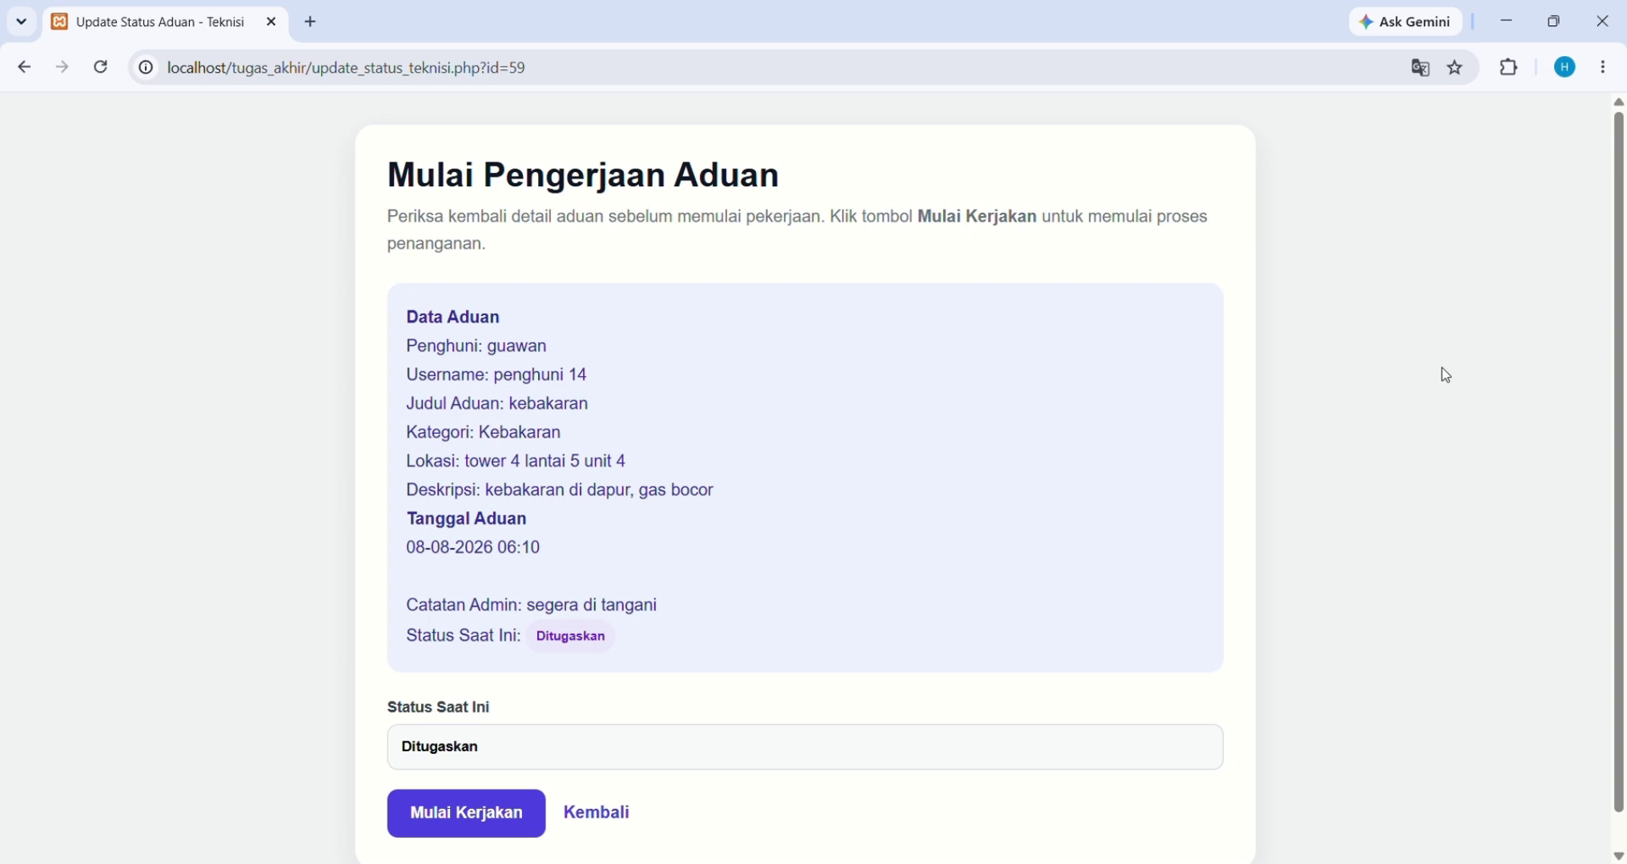
scroll(744, 457, down, 1)
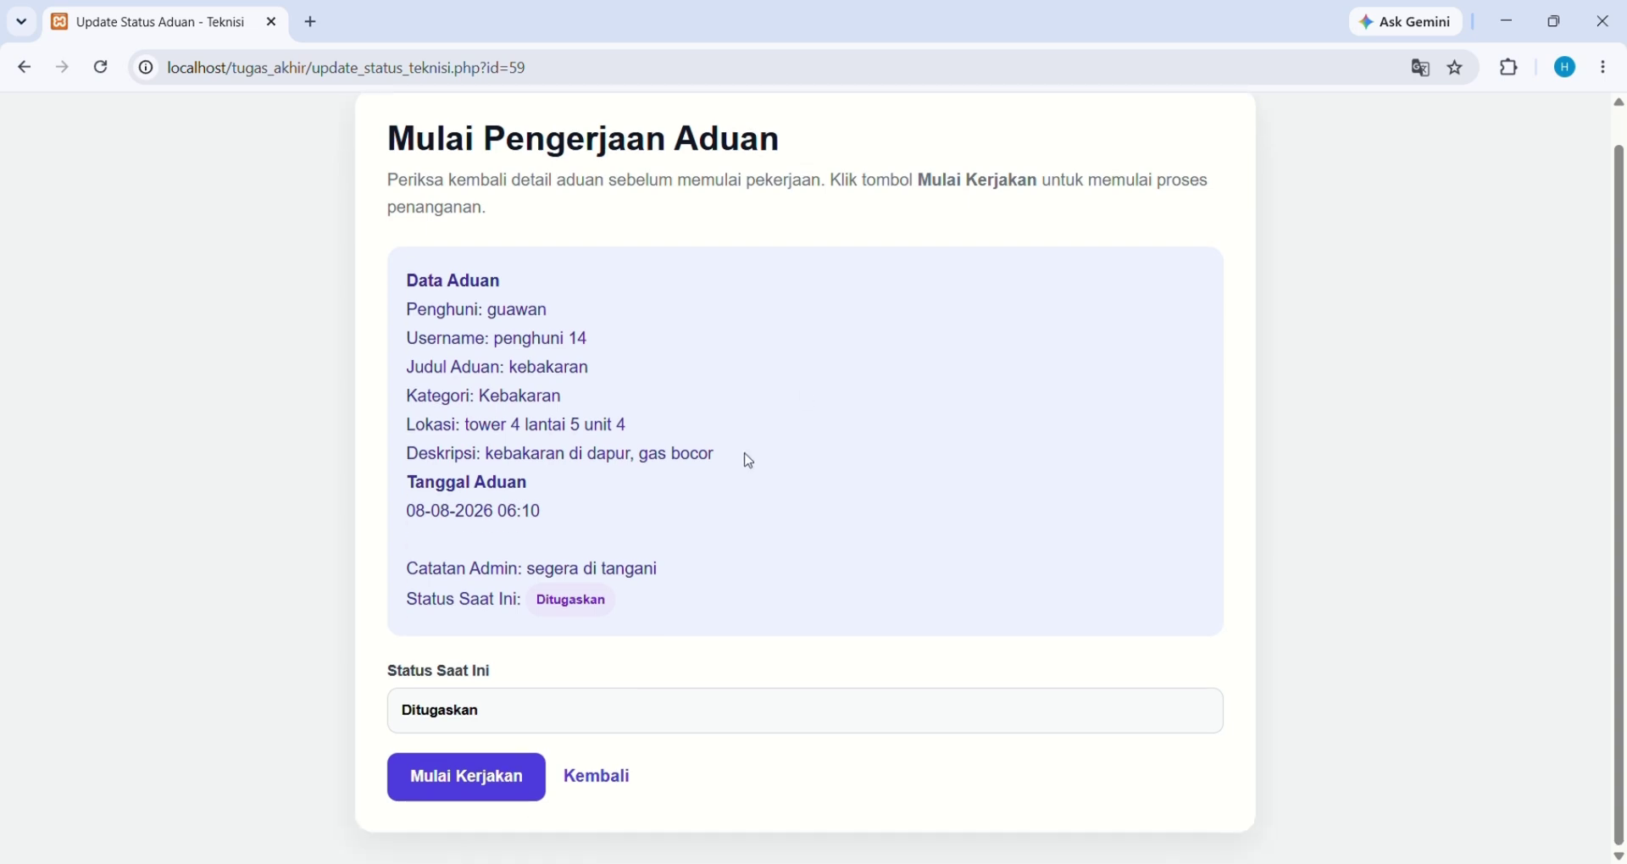
click(616, 707)
double_click(616, 707)
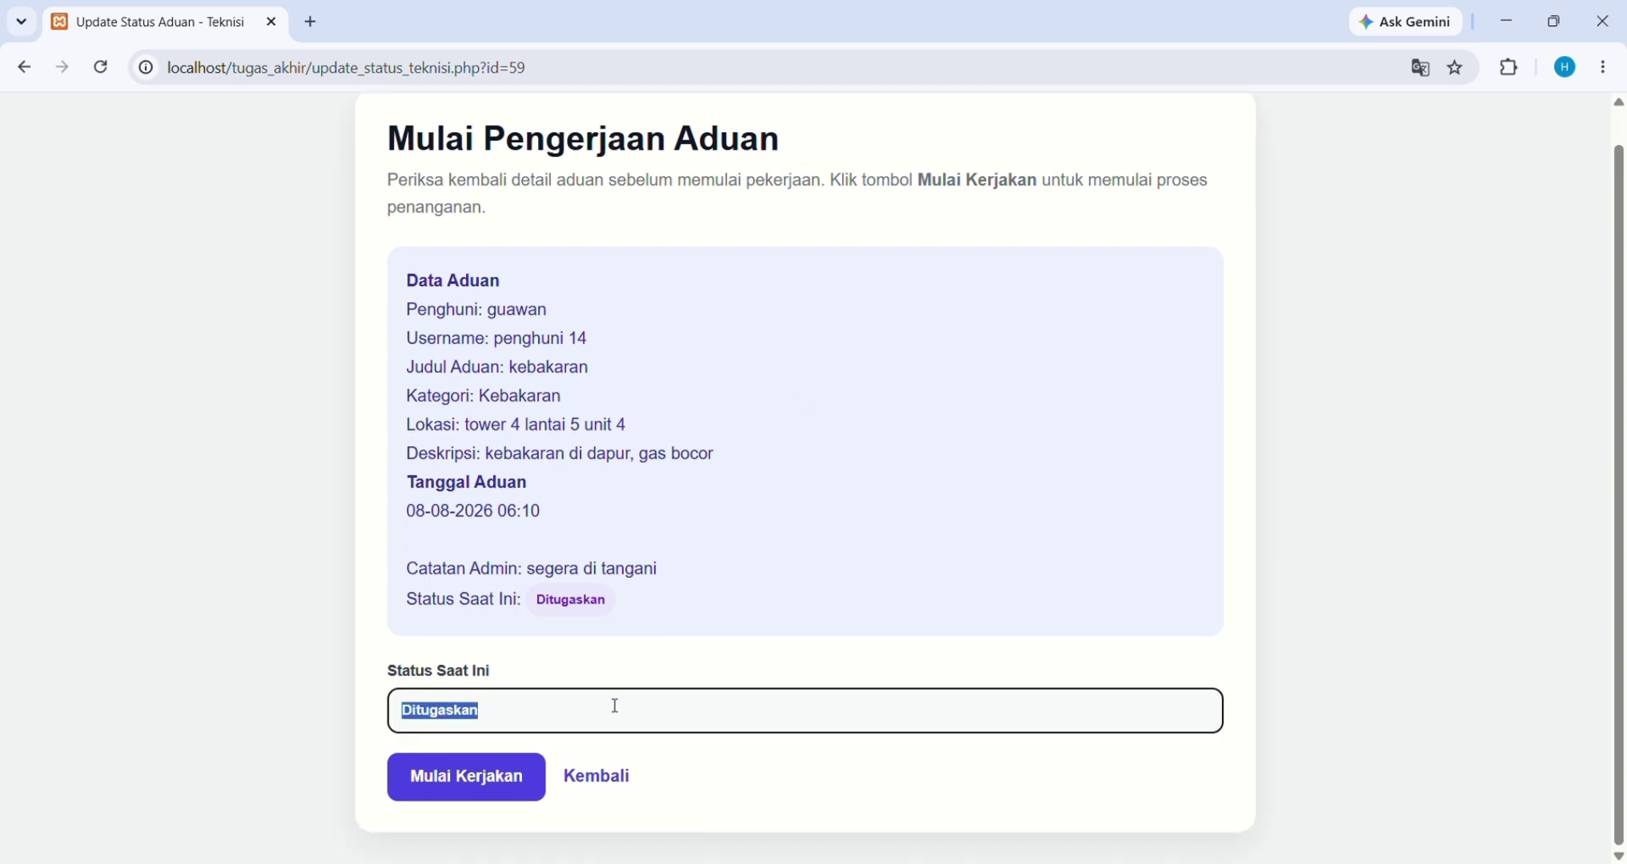
click(616, 707)
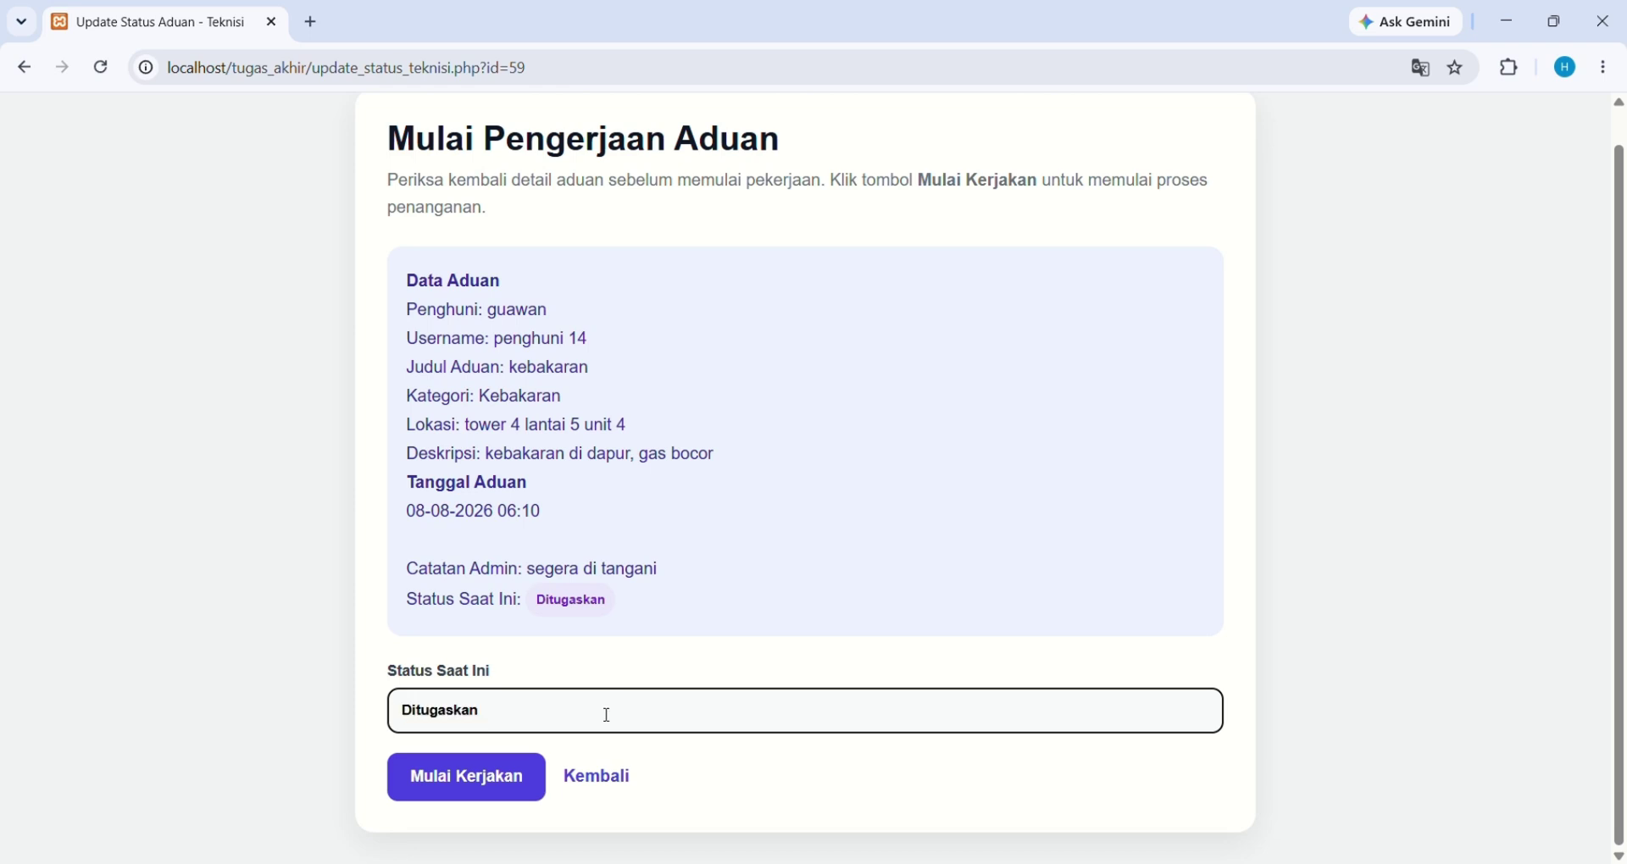
click(517, 802)
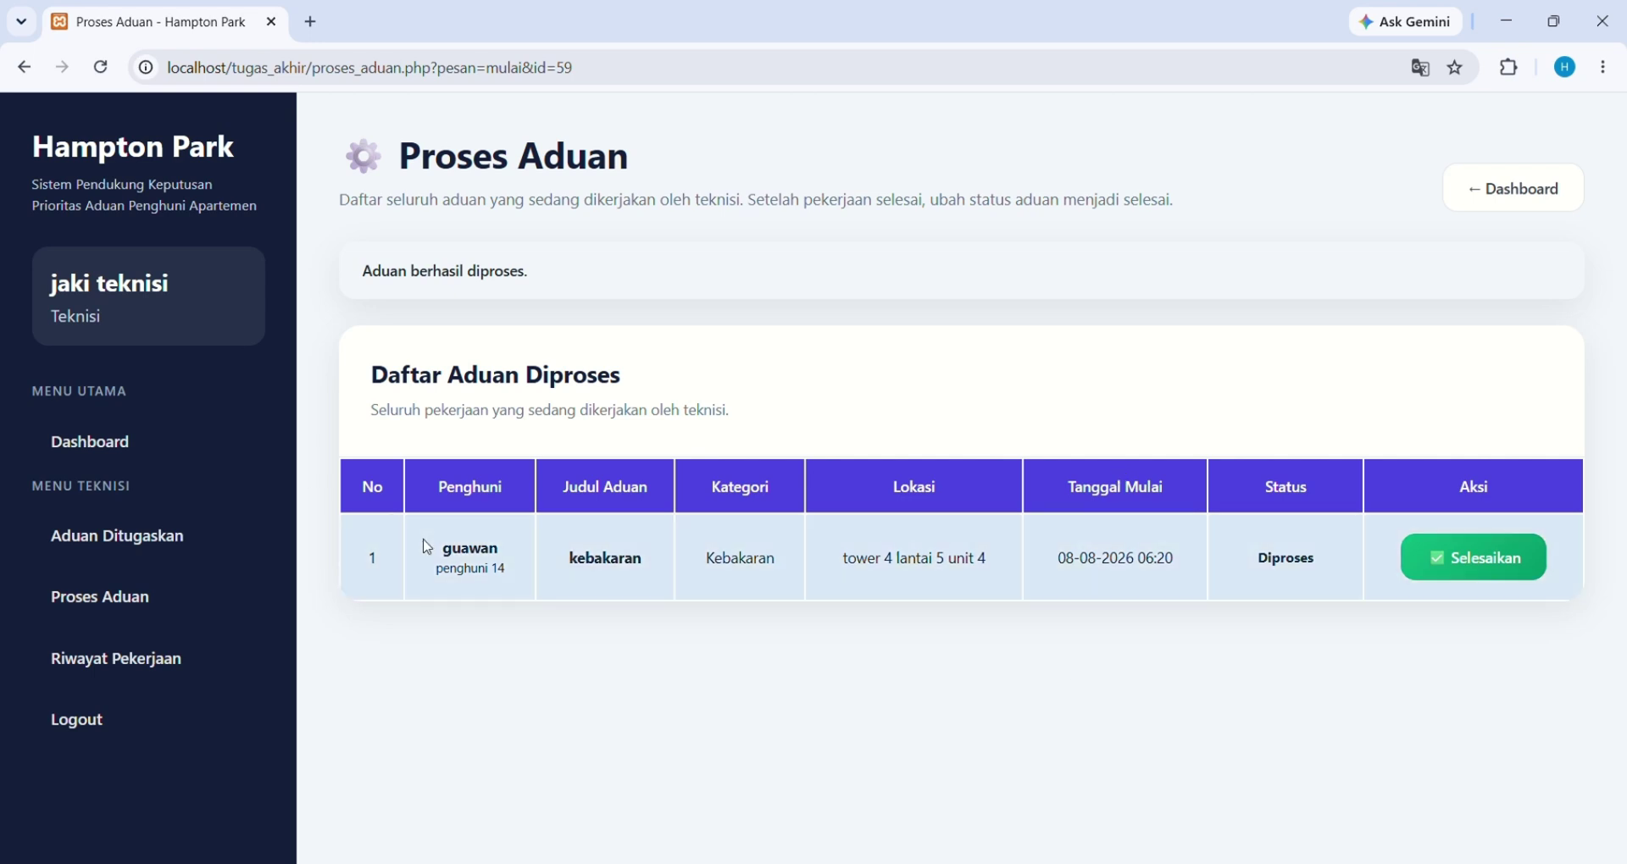
Finish the kebakaran complaint so Riwayat Pekerjaan lists it as Selesai
click(1463, 560)
scroll(1459, 558, down, 1)
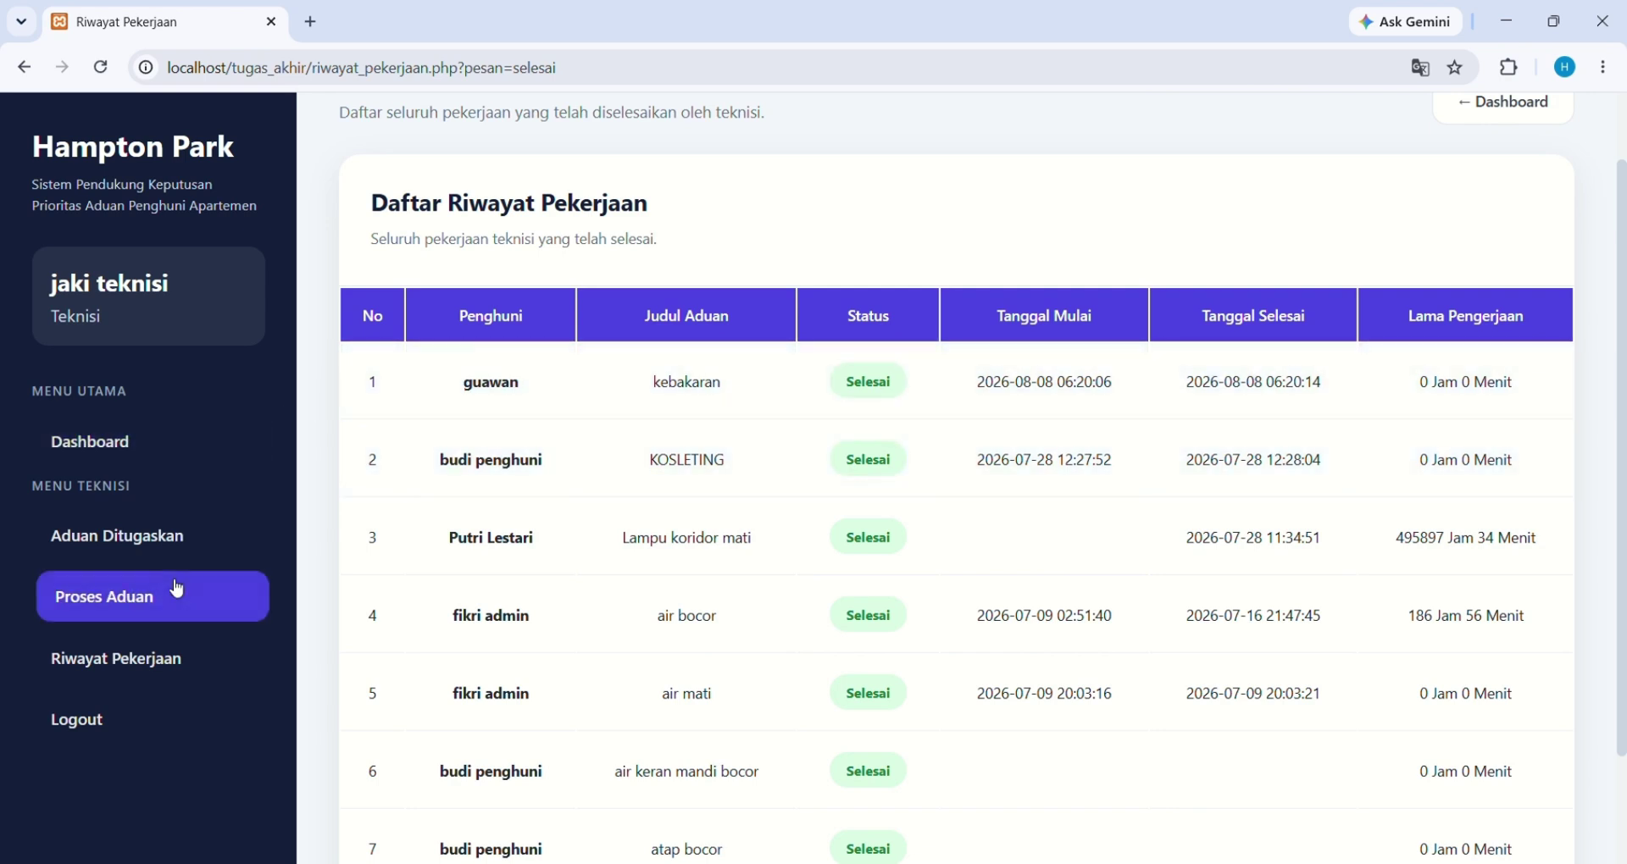
scroll(176, 589, down, 2)
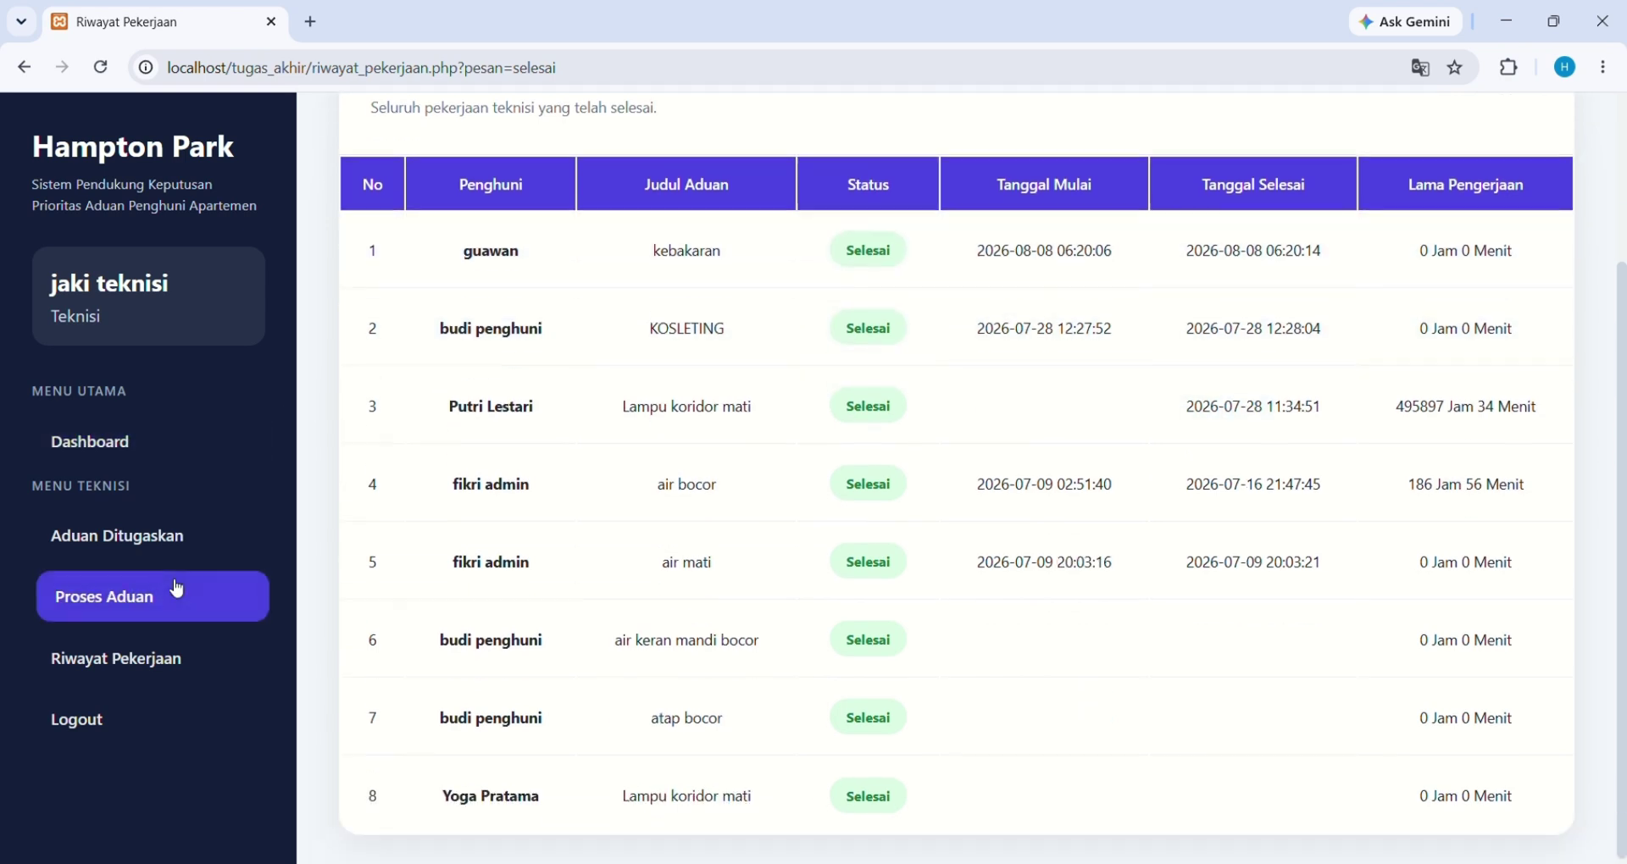
Switch from the technician to the admin account and dismiss Chrome's password warning
click(114, 719)
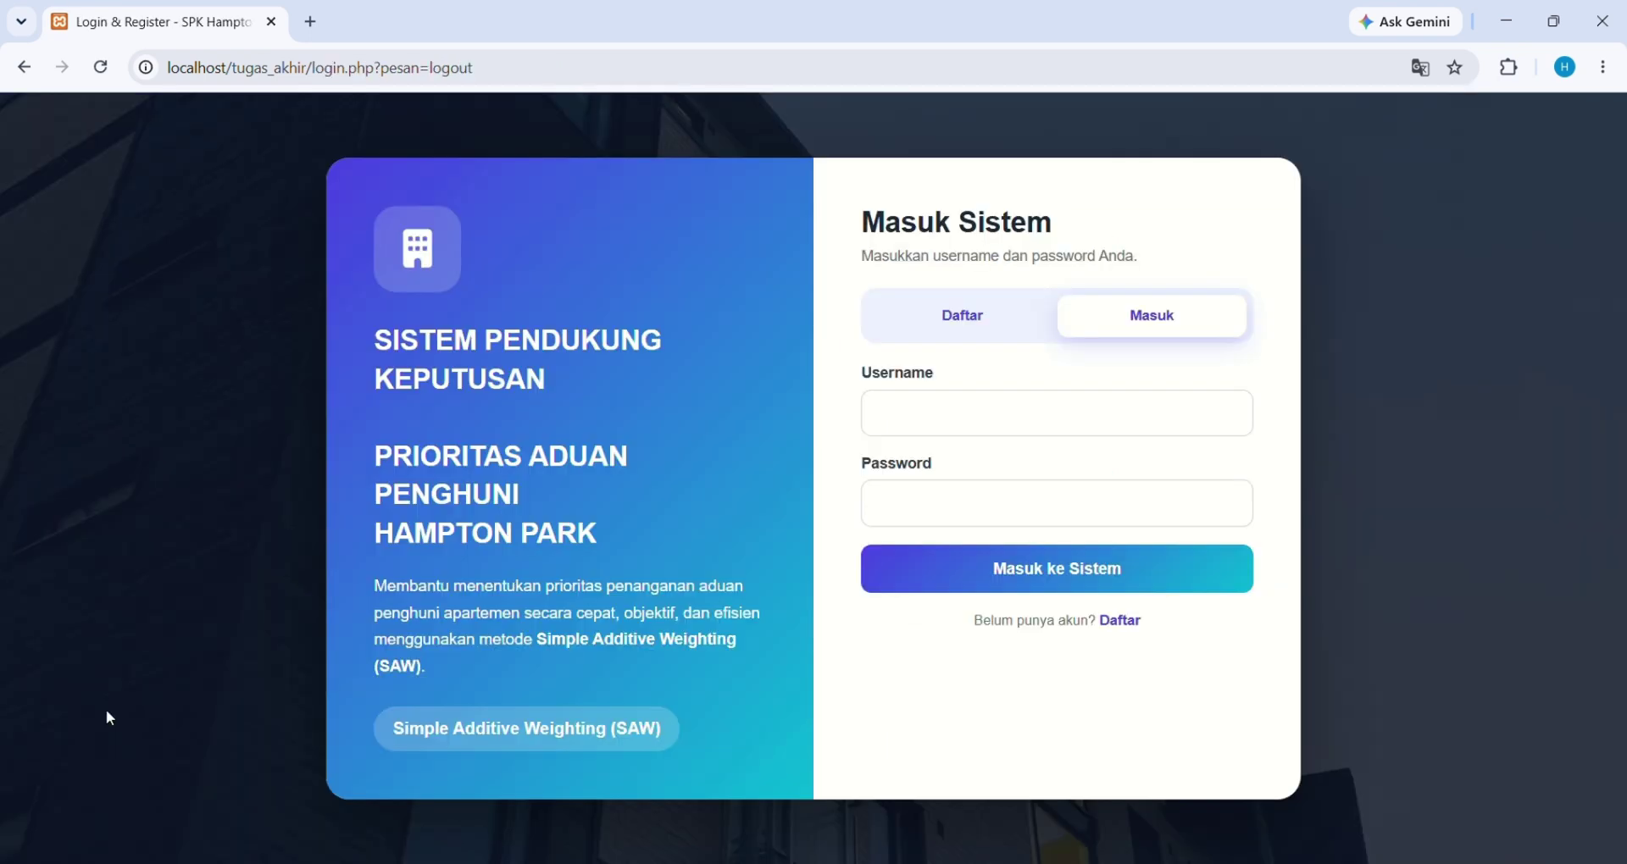
click(1120, 441)
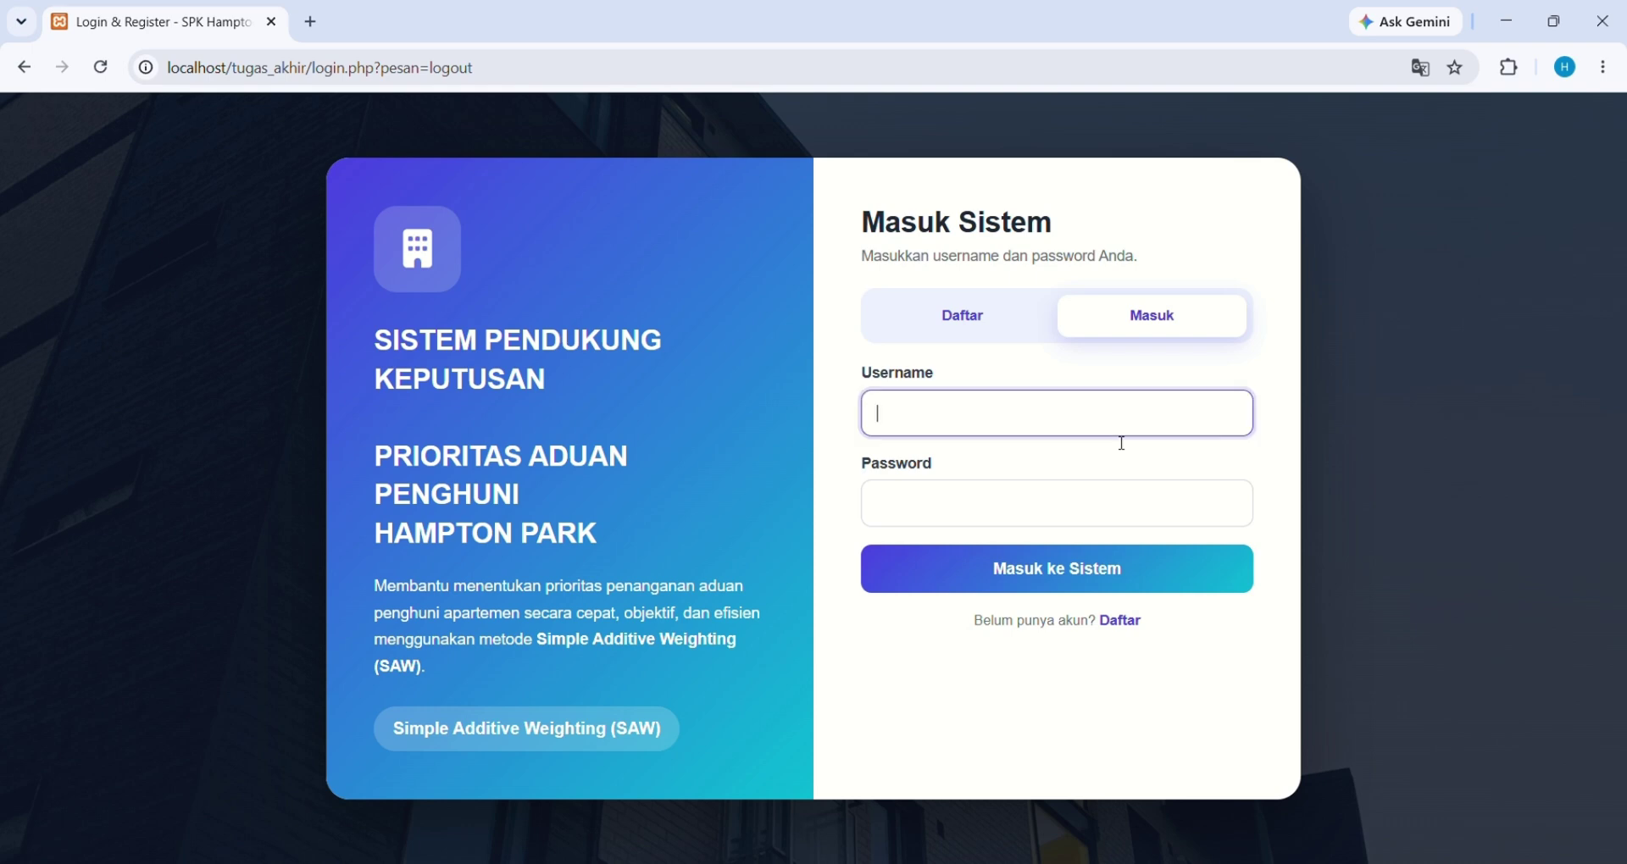
text(admin)
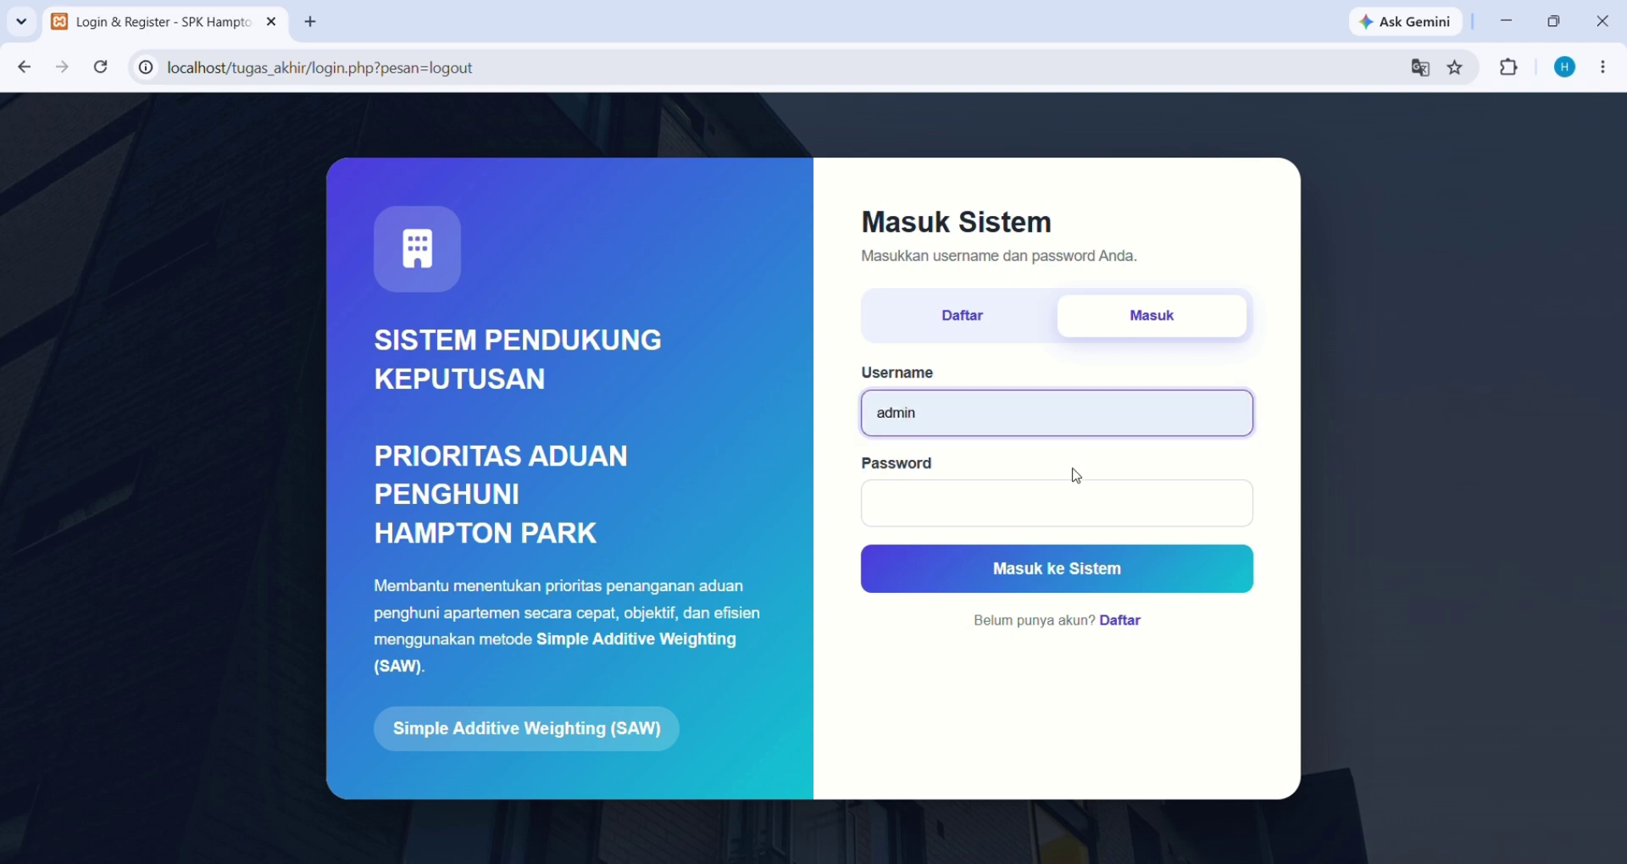
click(919, 514)
text(admin)
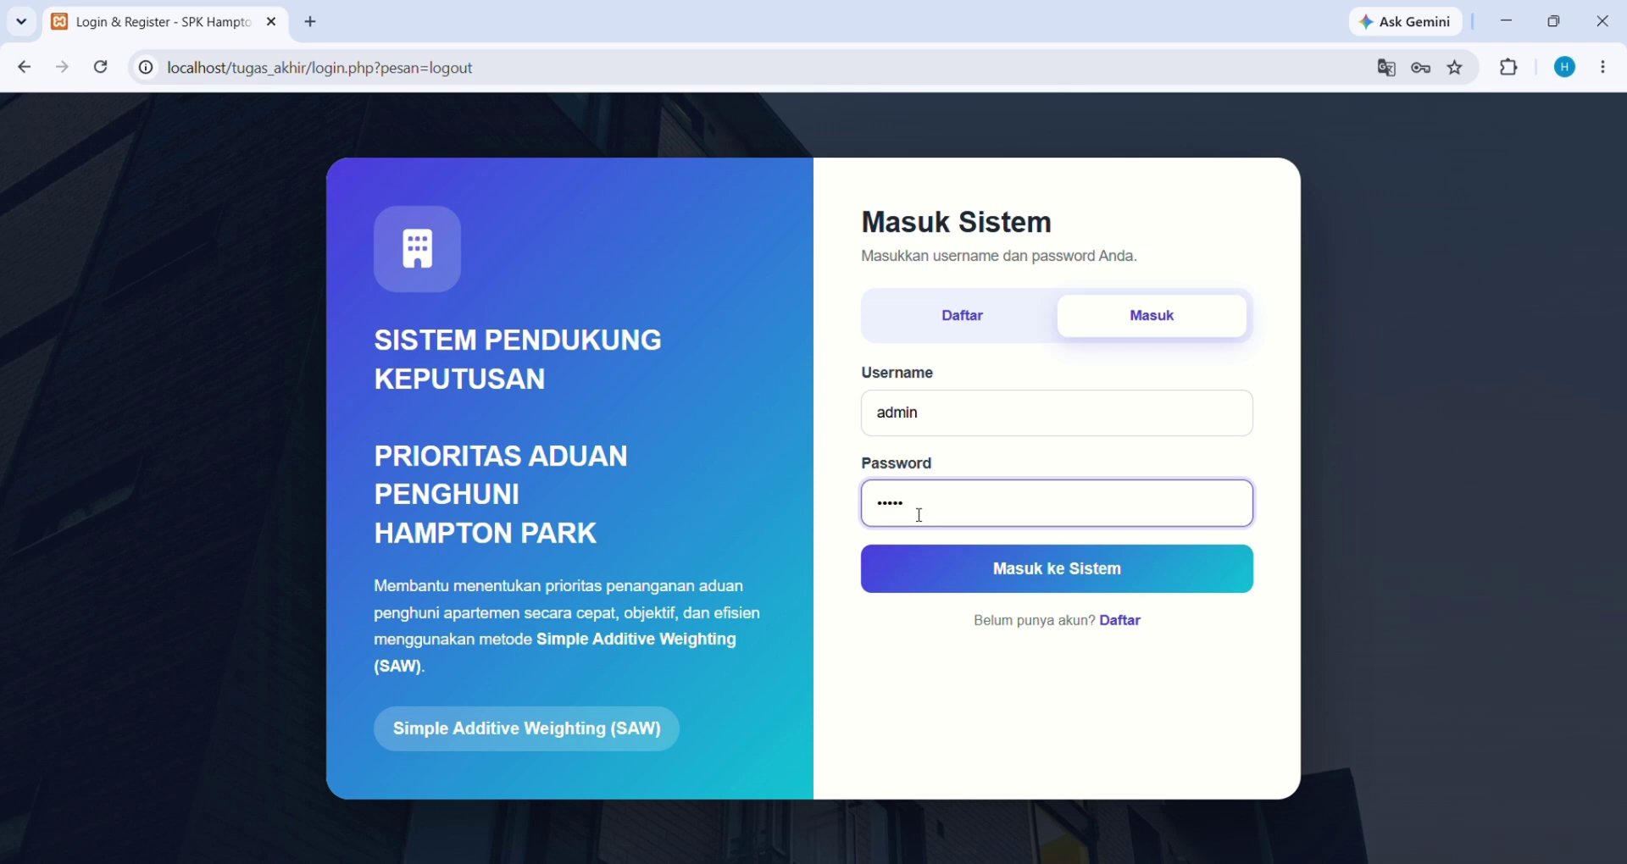
click(983, 568)
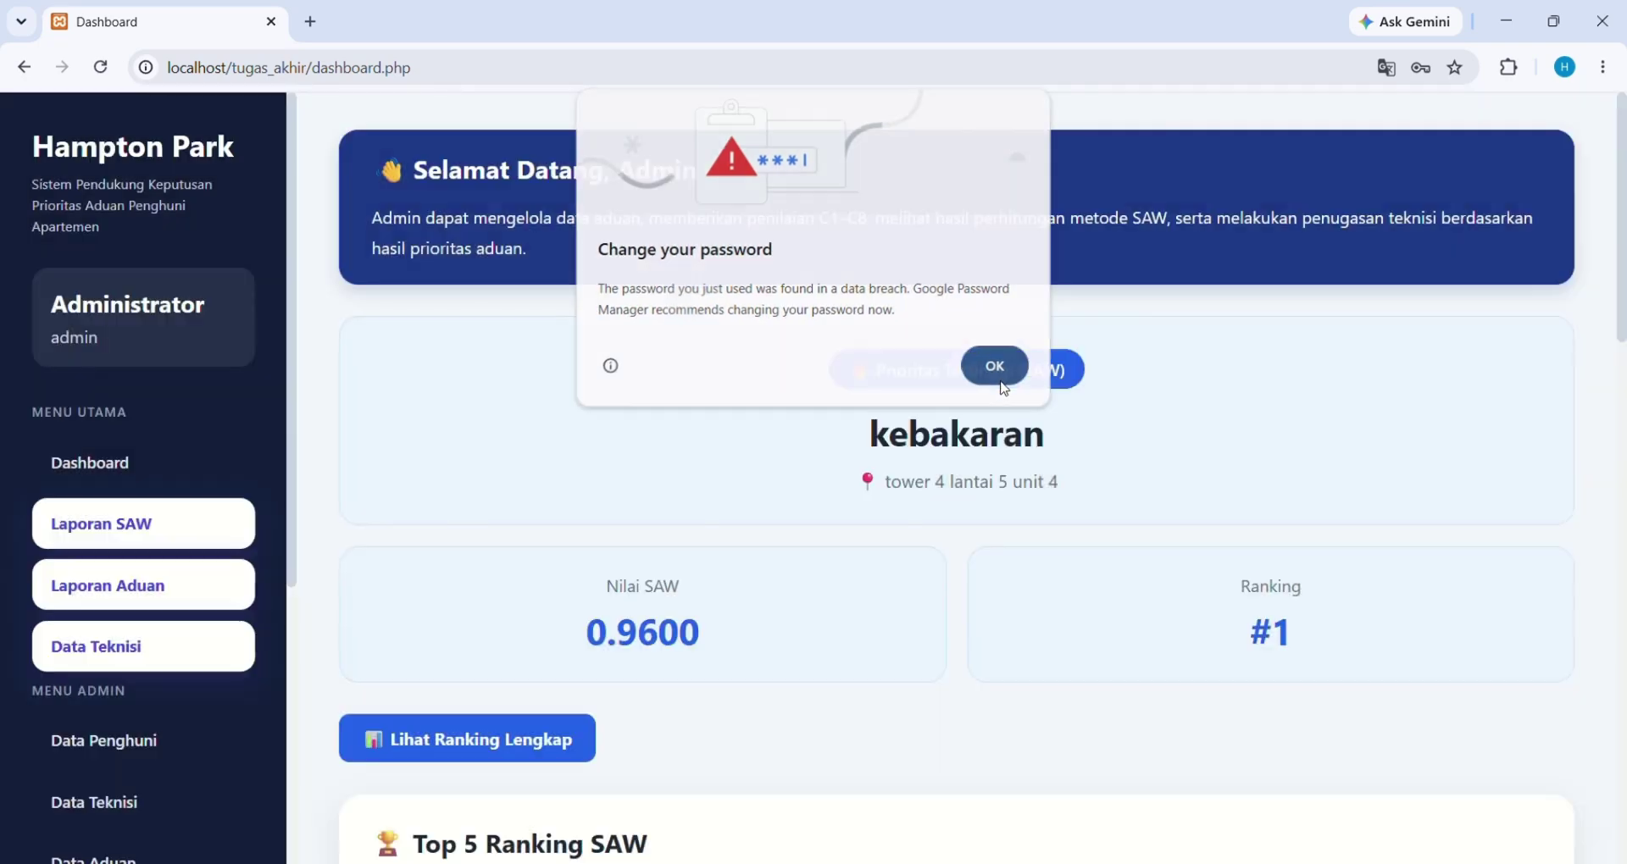
click(998, 380)
scroll(212, 770, down, 3)
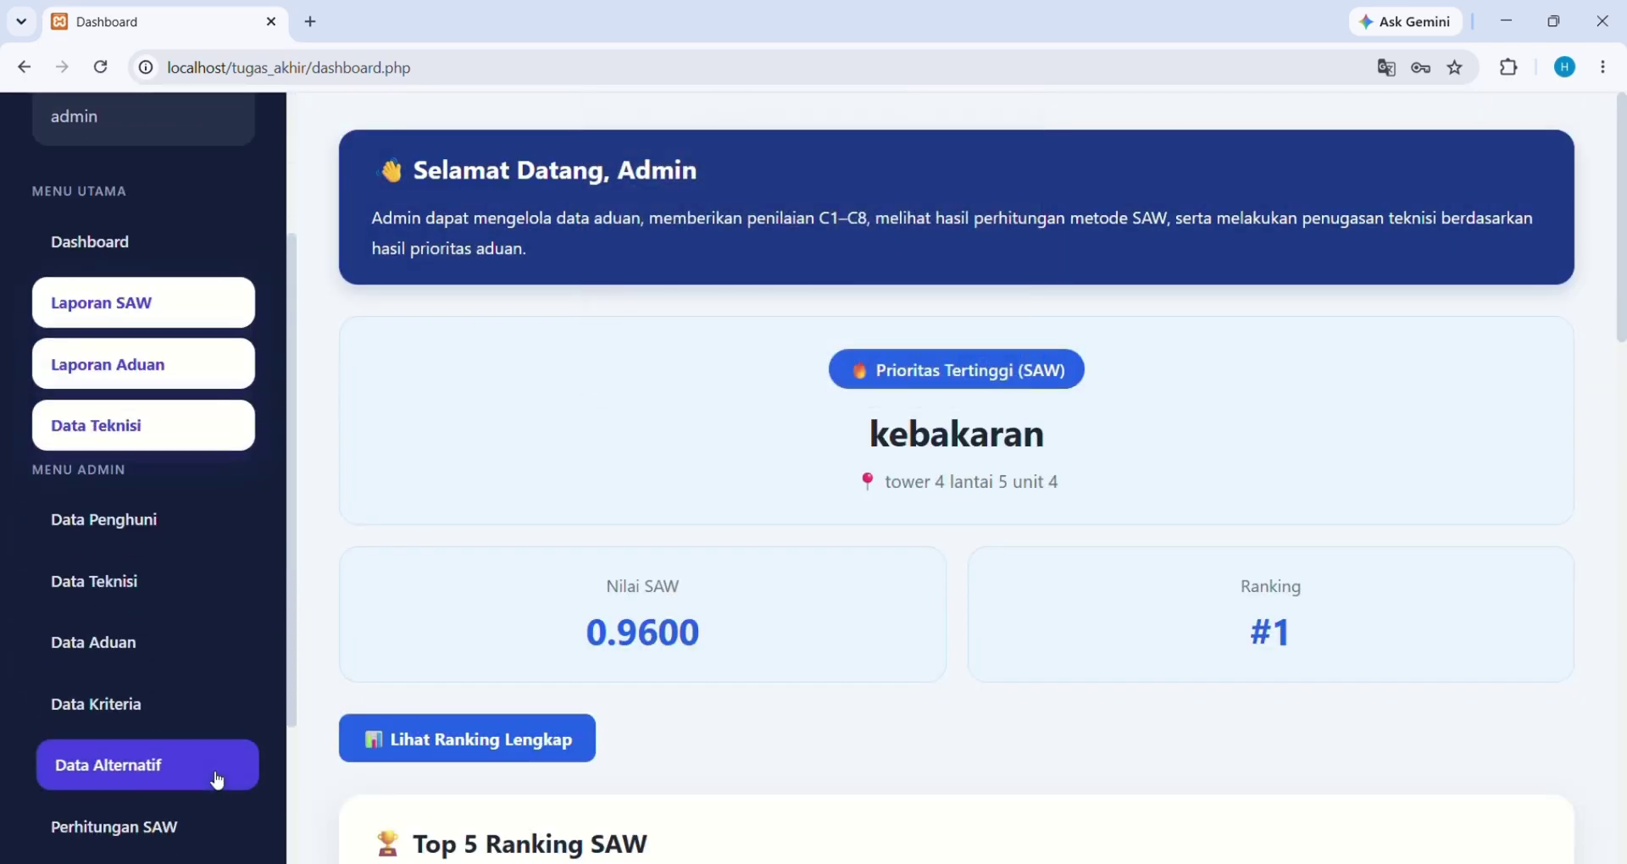
Check Perhitungan SAW's ranking with kebakaran #1 as Selesai, then log out
click(216, 778)
scroll(819, 691, down, 5)
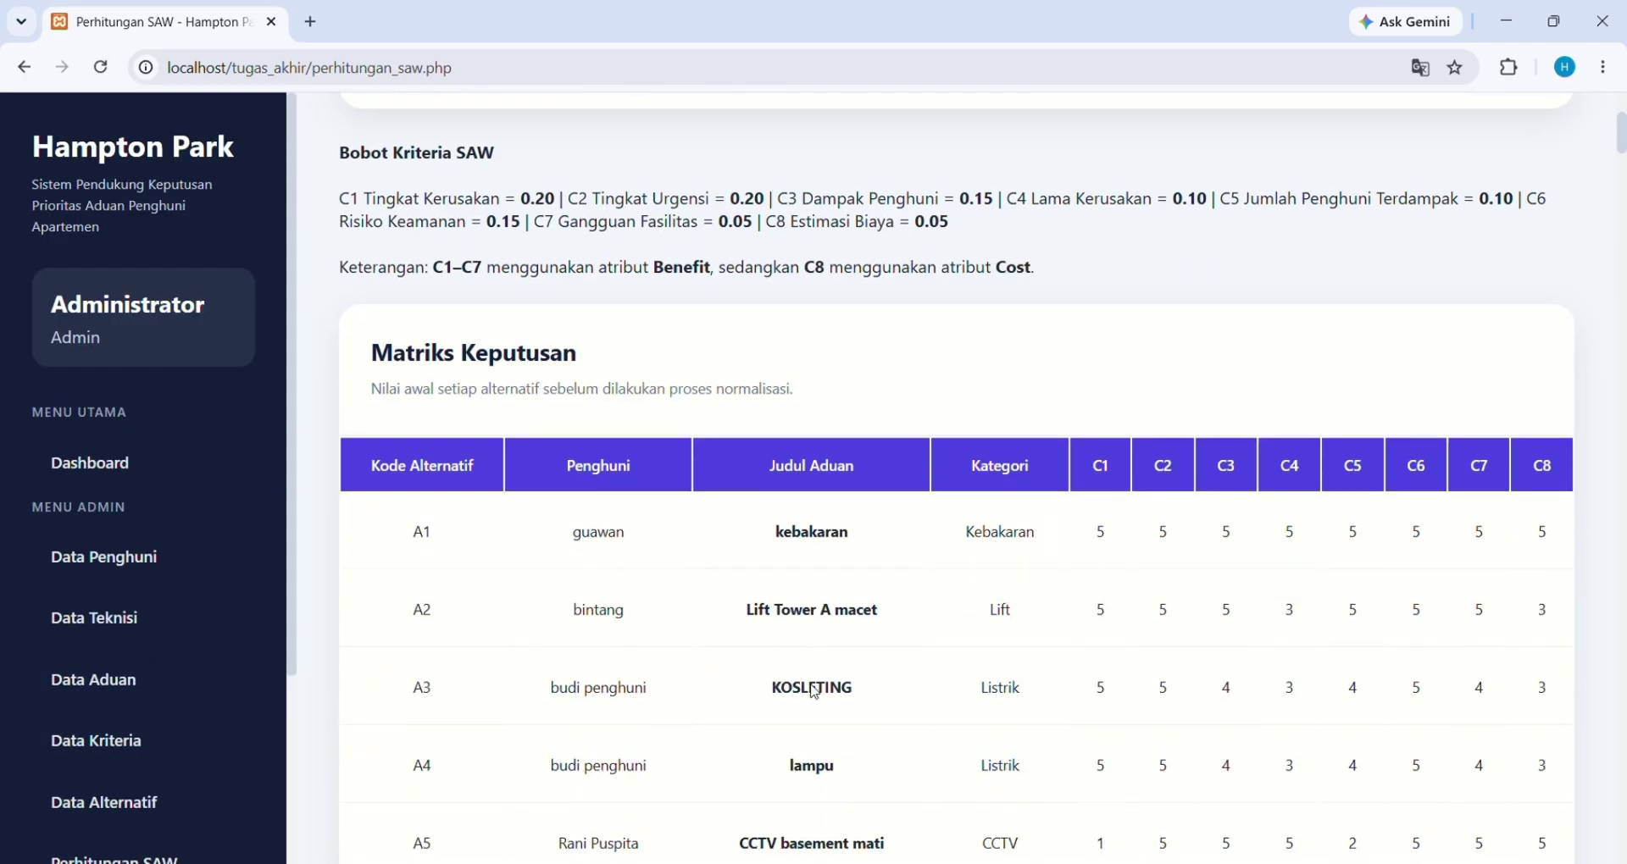
scroll(818, 691, down, 20)
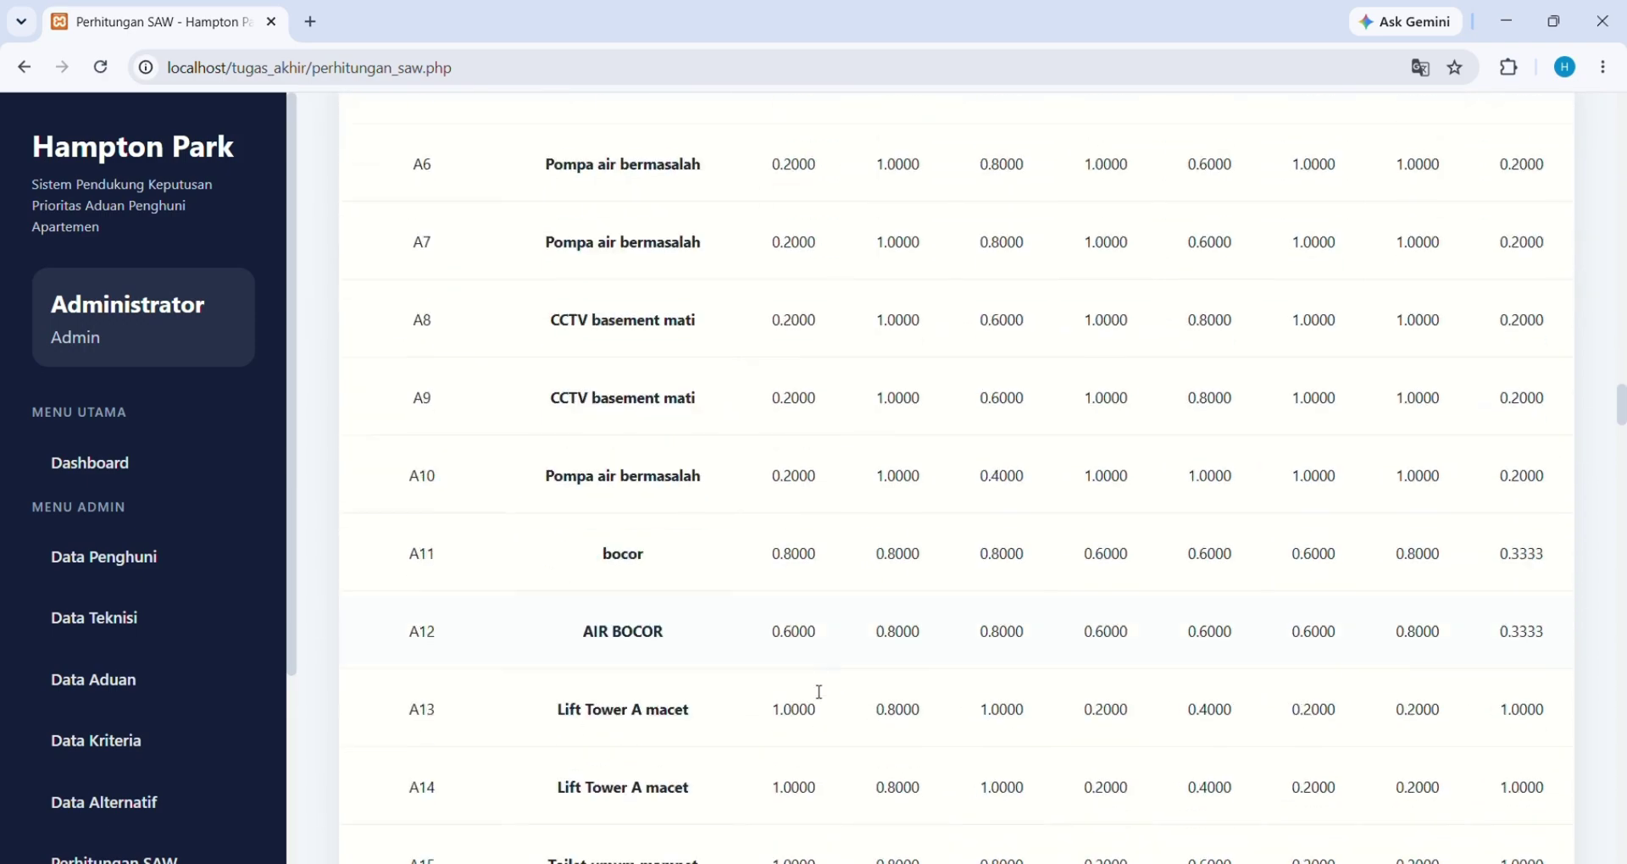
scroll(814, 691, down, 20)
scroll(814, 691, up, 3)
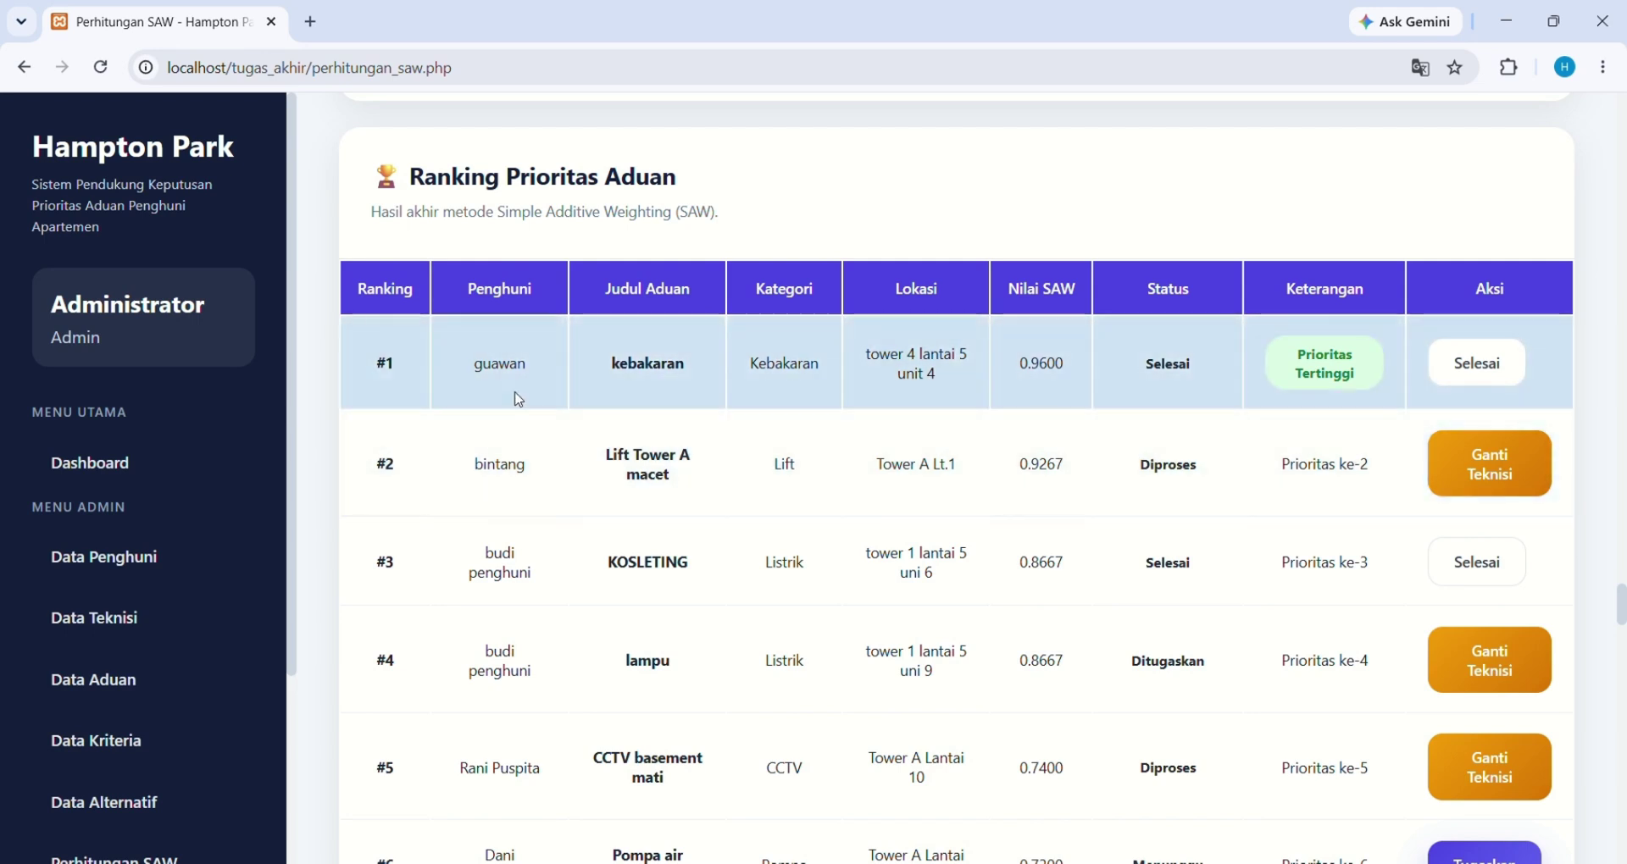
scroll(173, 672, down, 2)
scroll(144, 746, down, 2)
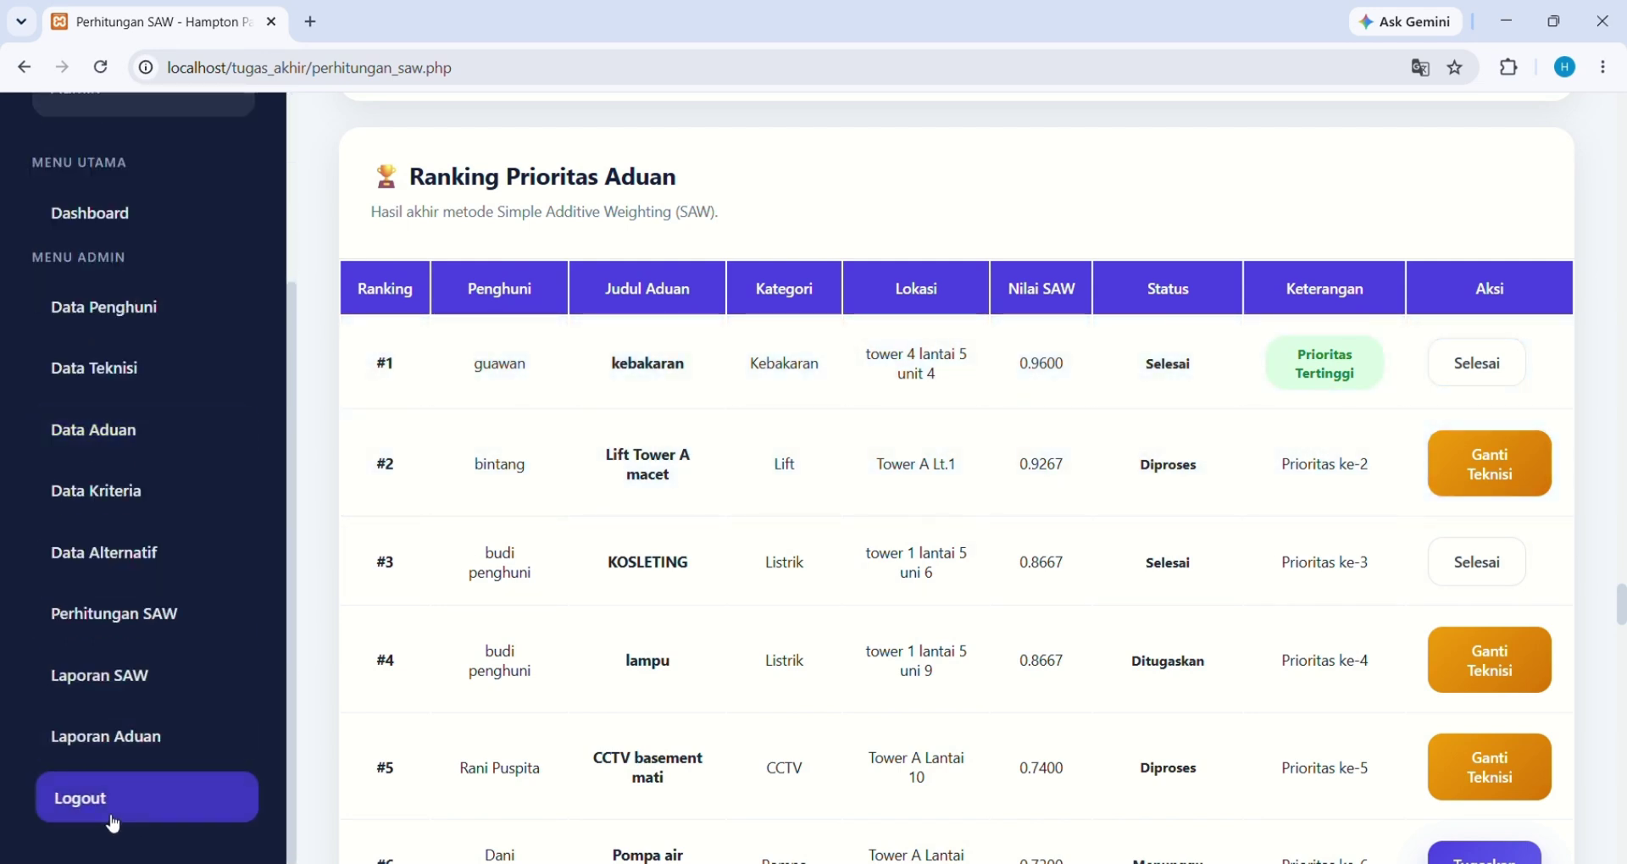
click(112, 822)
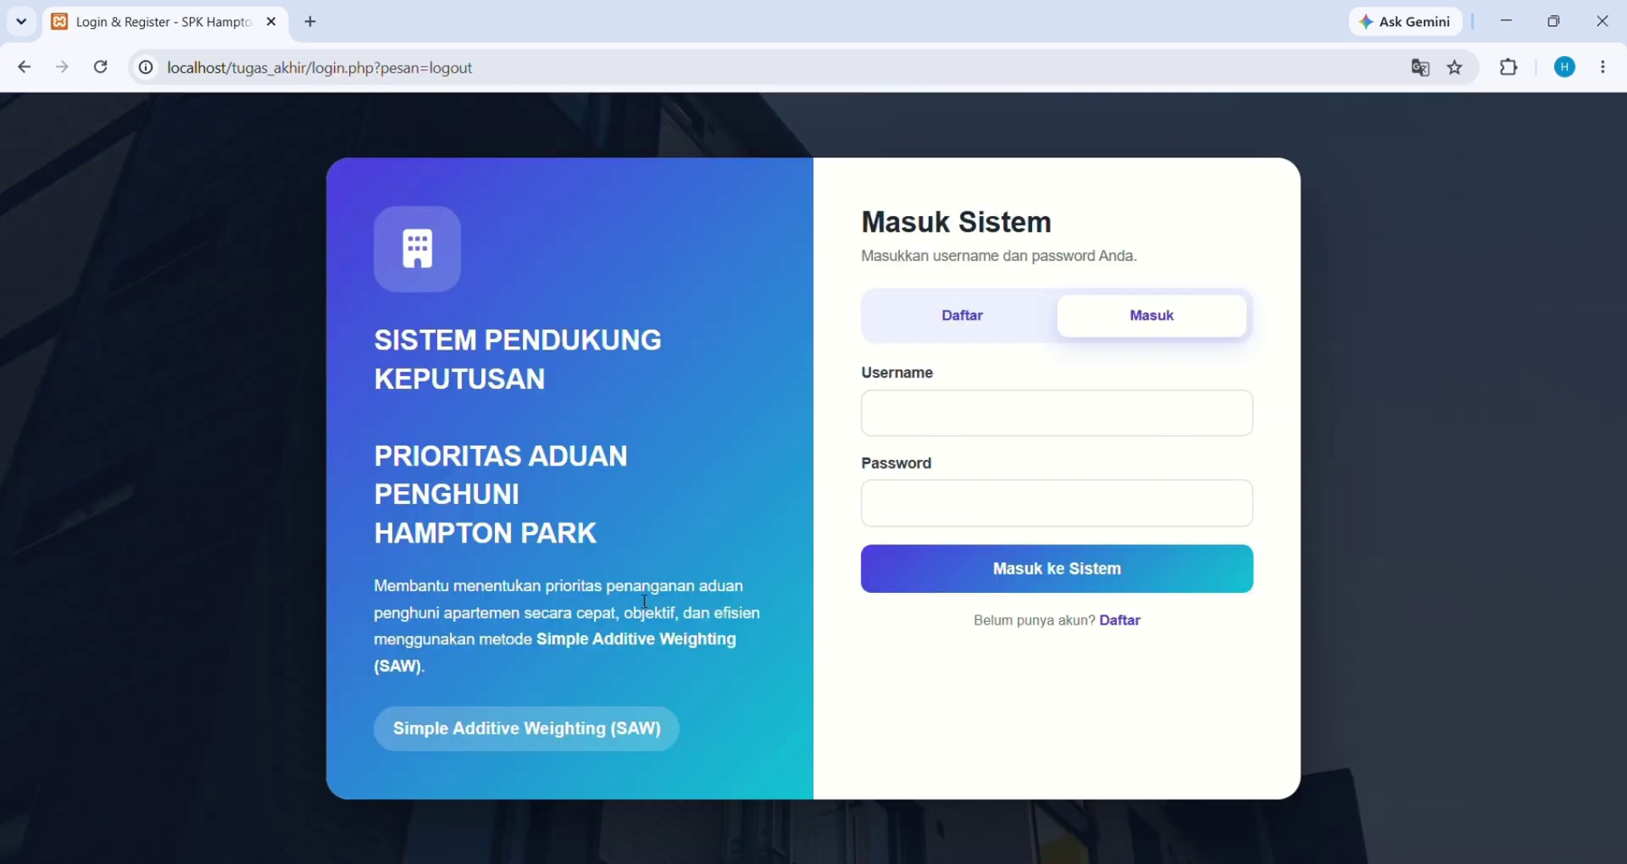
Sign in with the resident's username and password
click(983, 415)
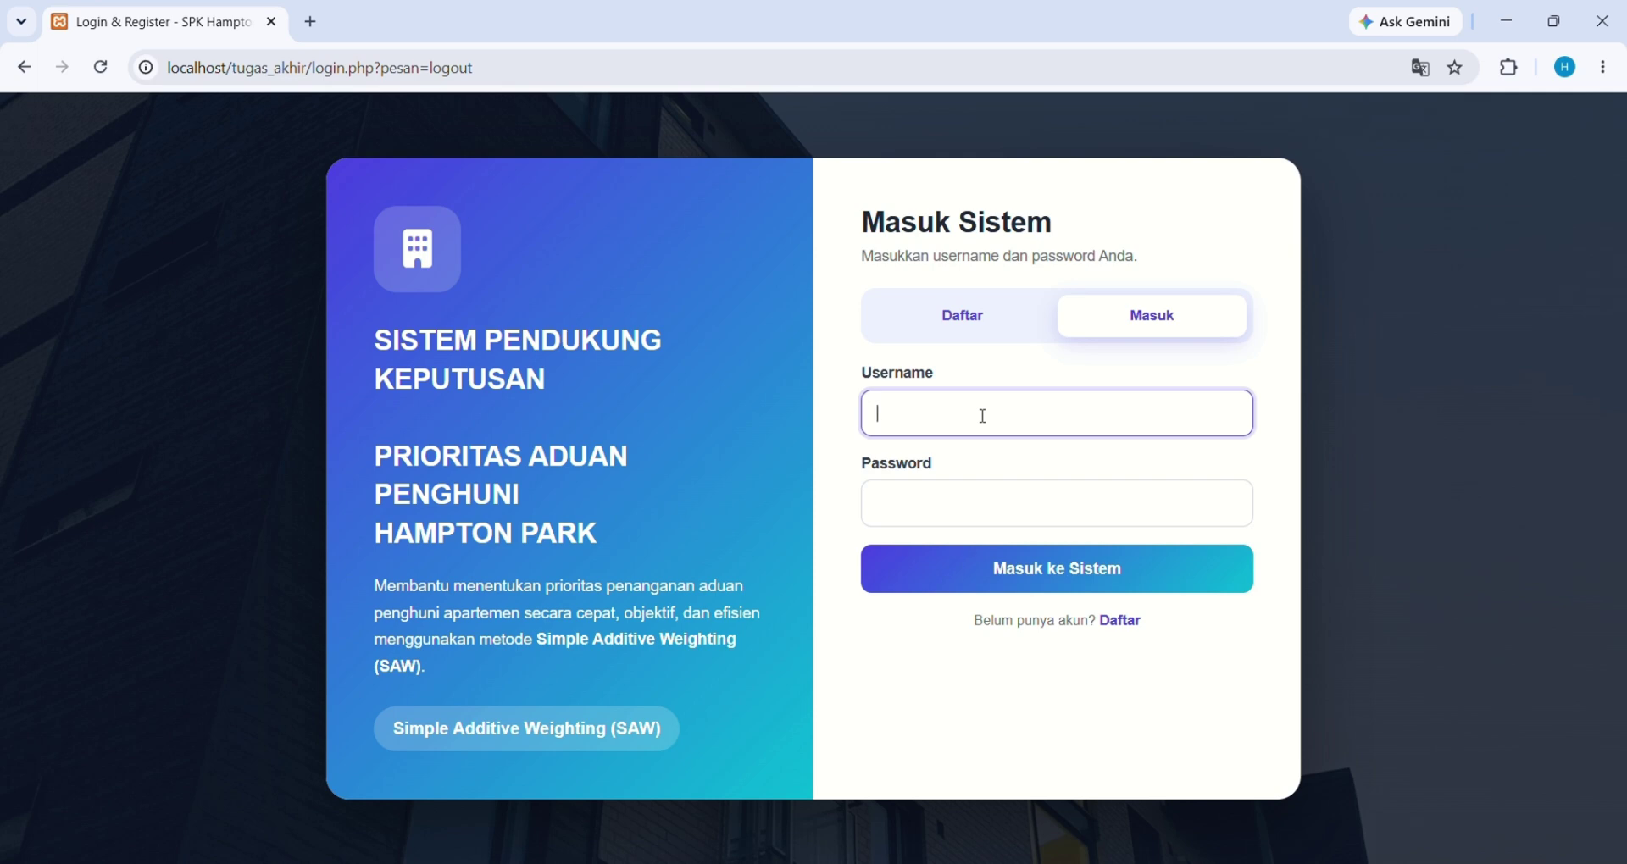
text(t)
text(penghuni)
text( 14)
click(954, 517)
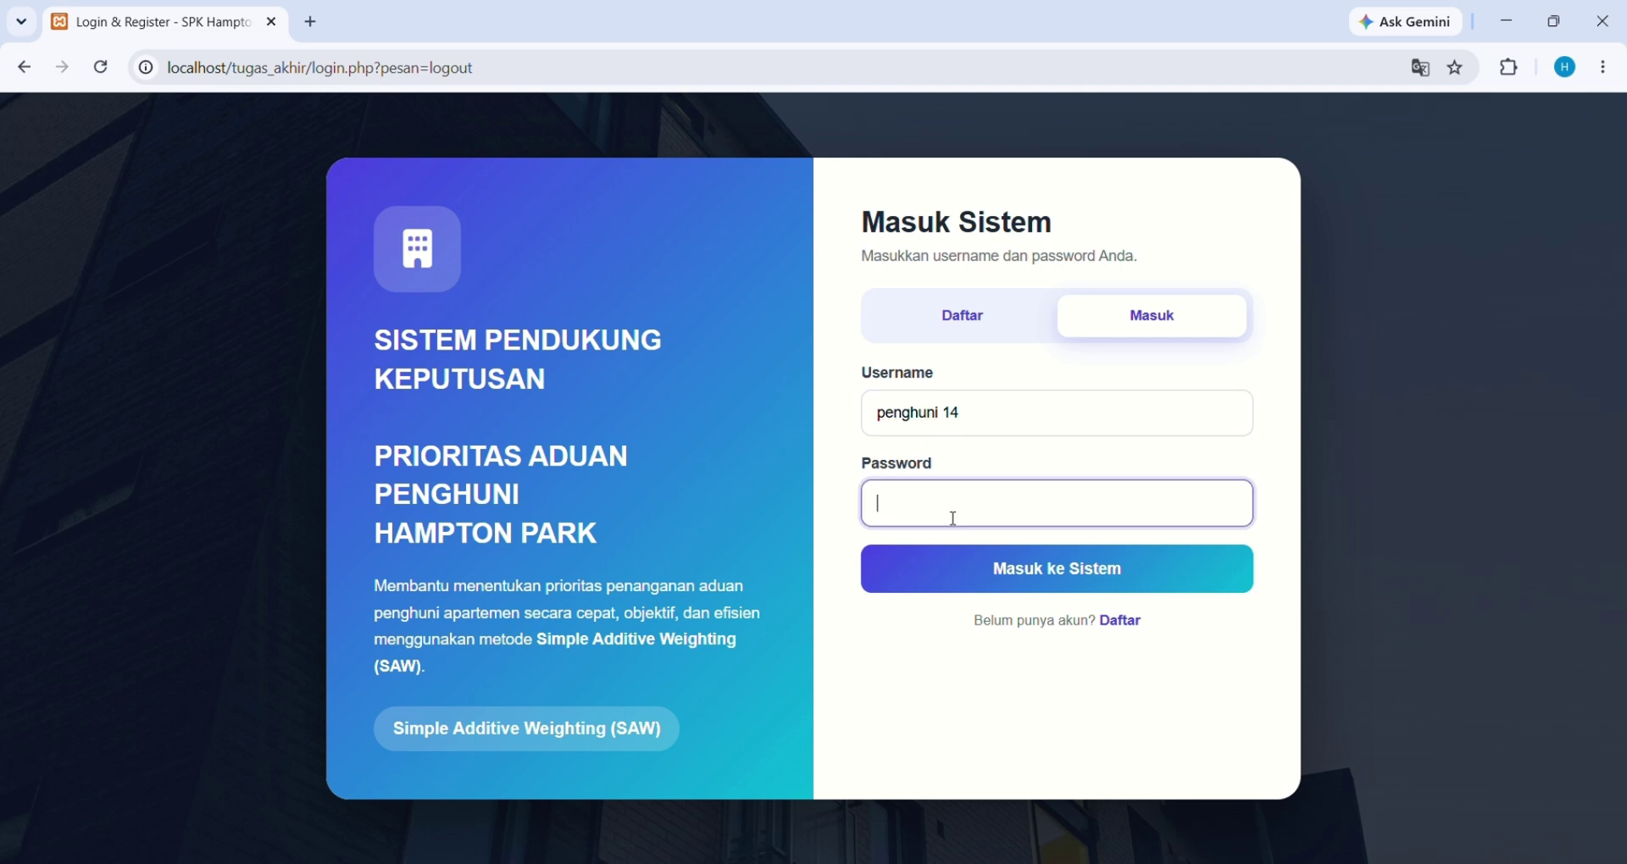
text(123)
click(958, 566)
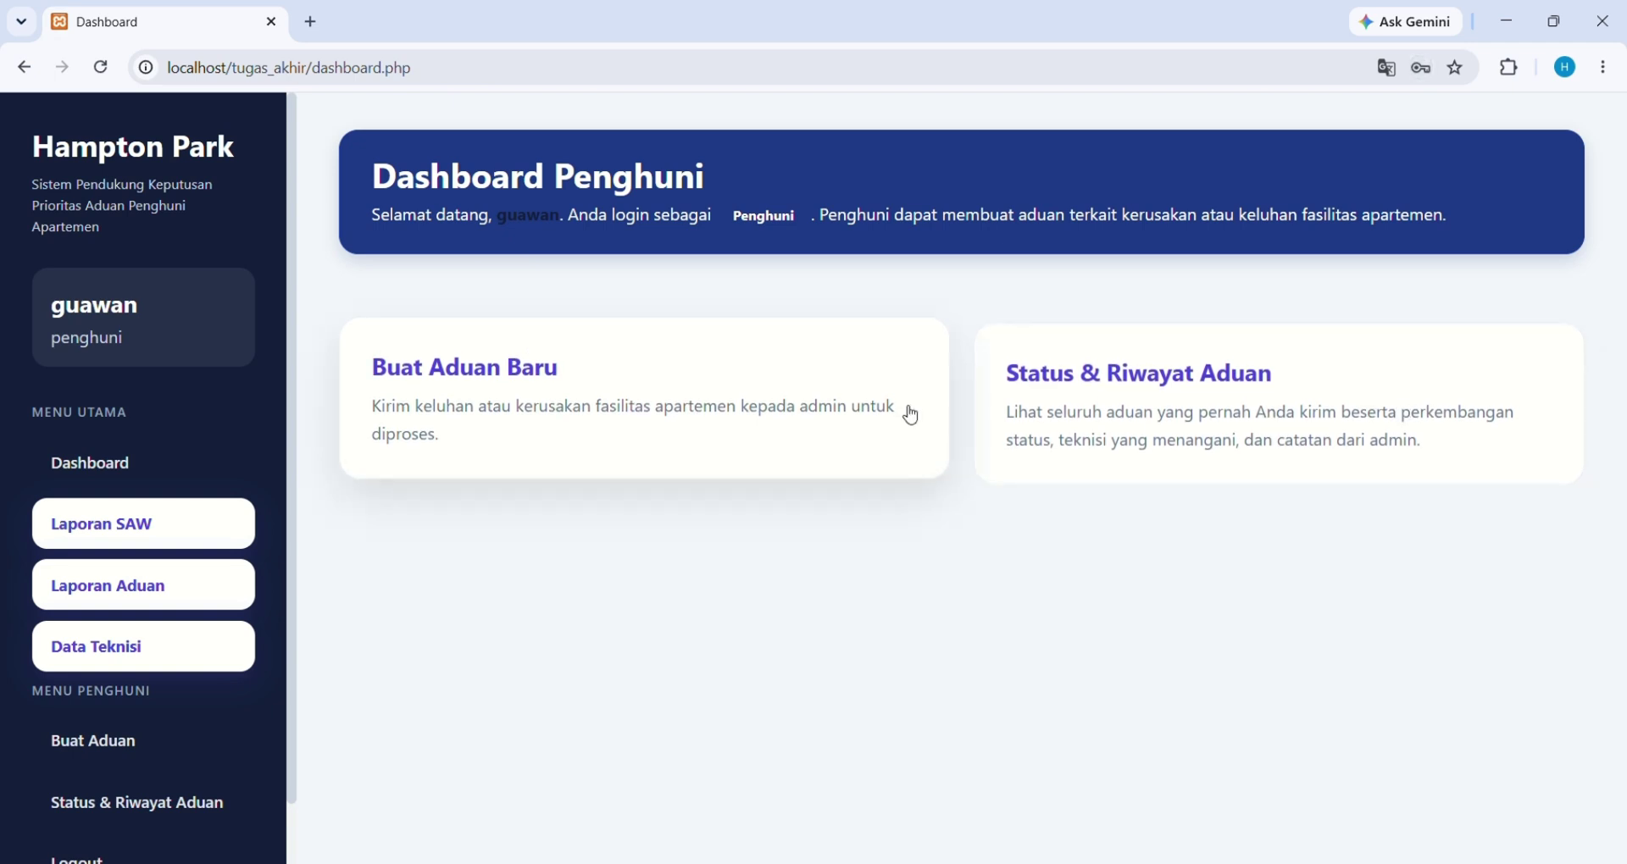
View Status & Riwayat Aduan showing kebakaran Selesai, then return and log out
click(1108, 392)
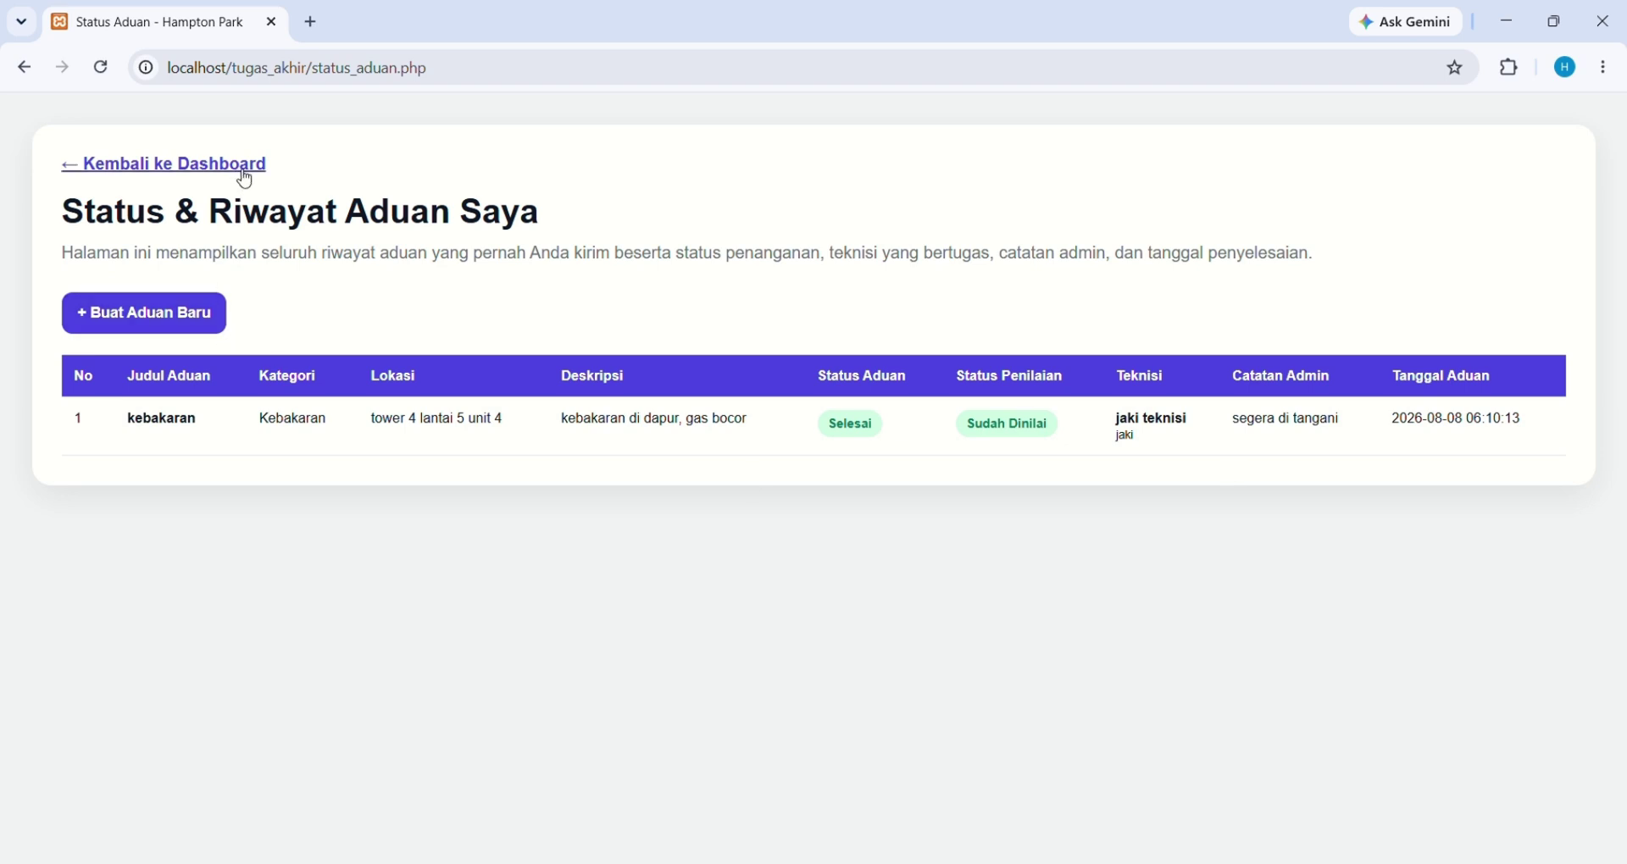
click(238, 169)
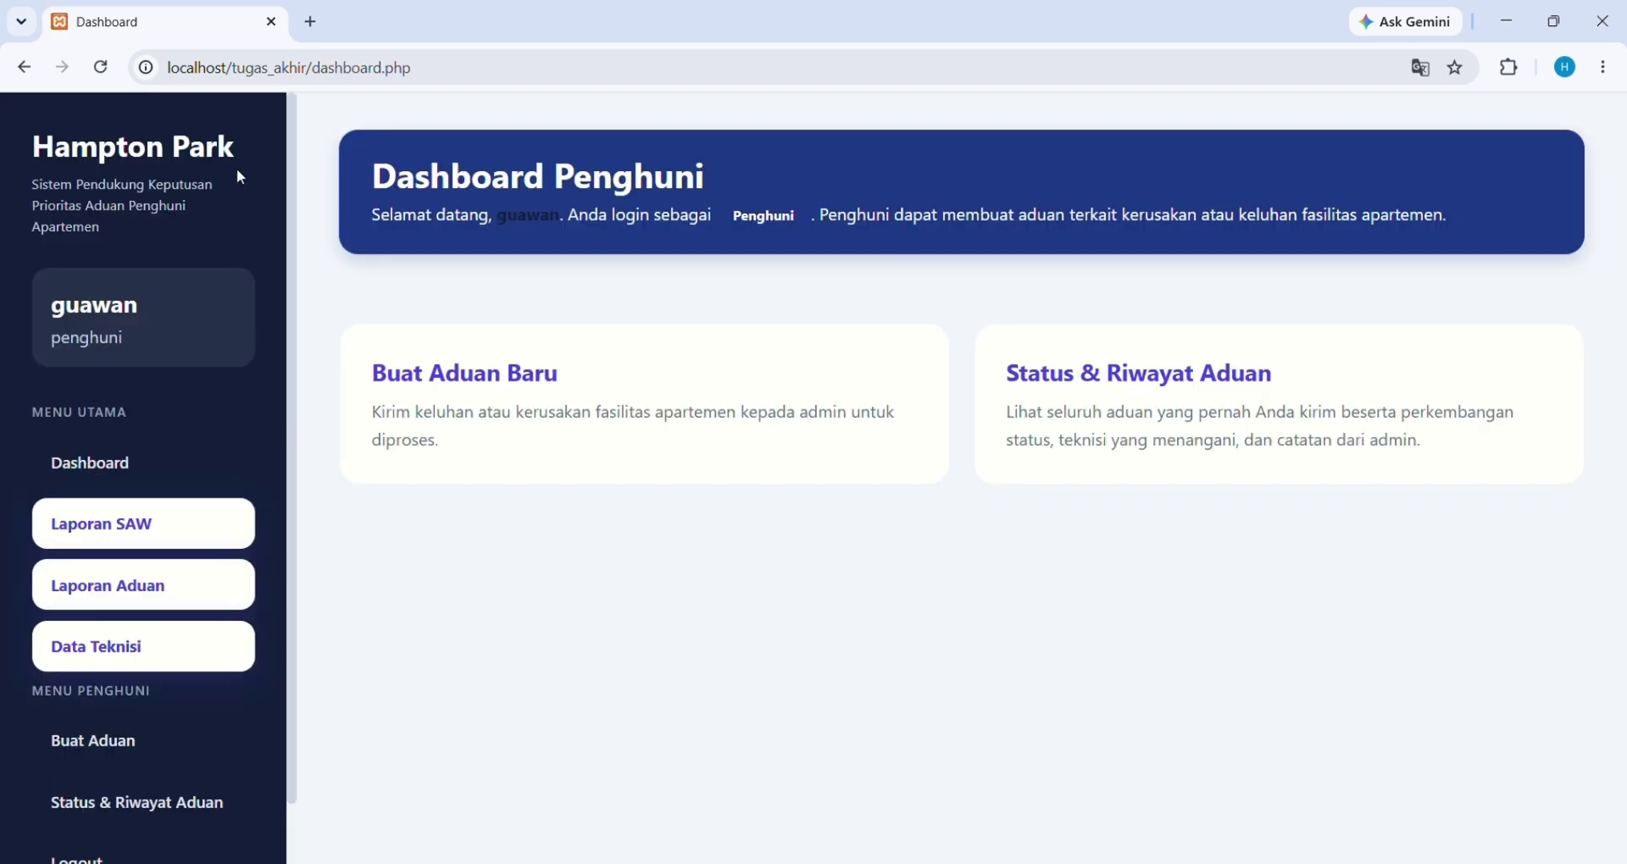
scroll(84, 791, down, 1)
click(101, 798)
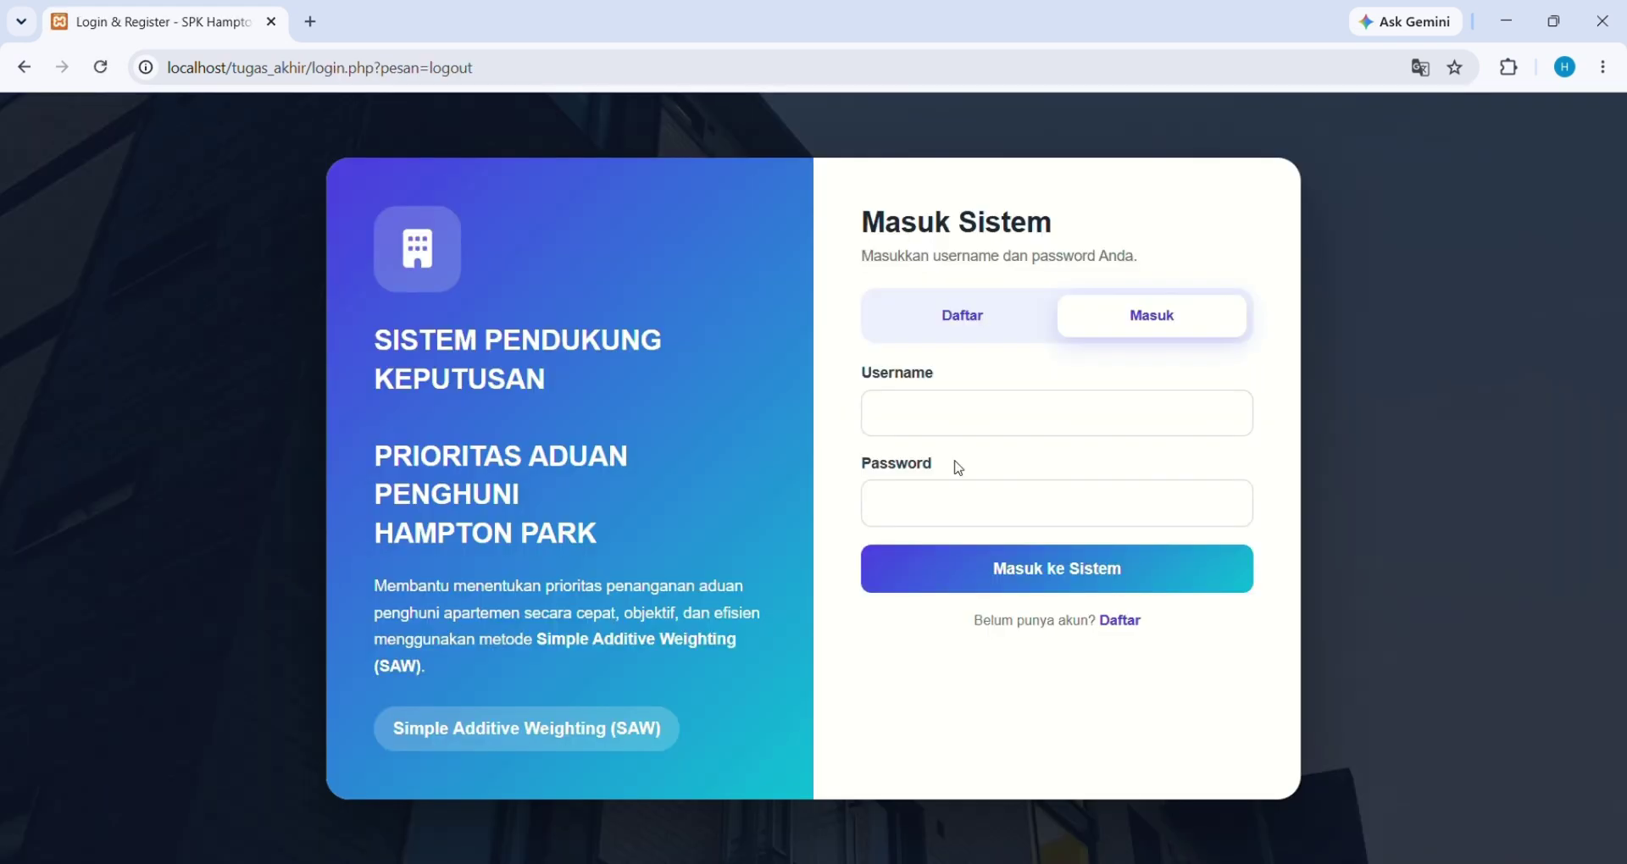
Sign in with the admin credentials and dismiss Chrome's password breach warning
click(1008, 410)
text(admin)
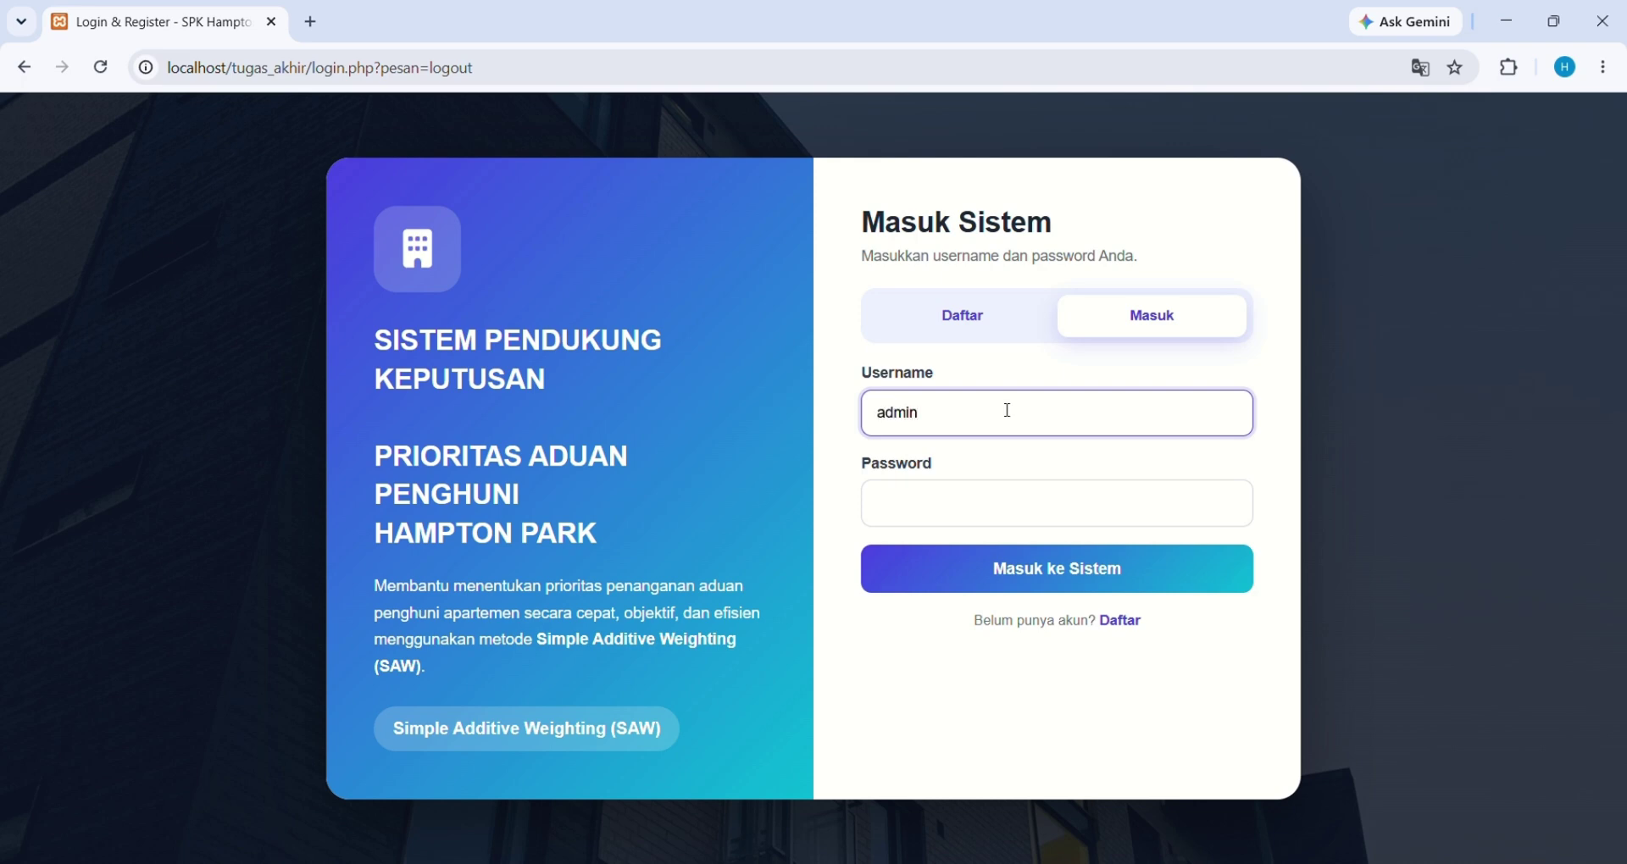
click(915, 511)
text(••••)
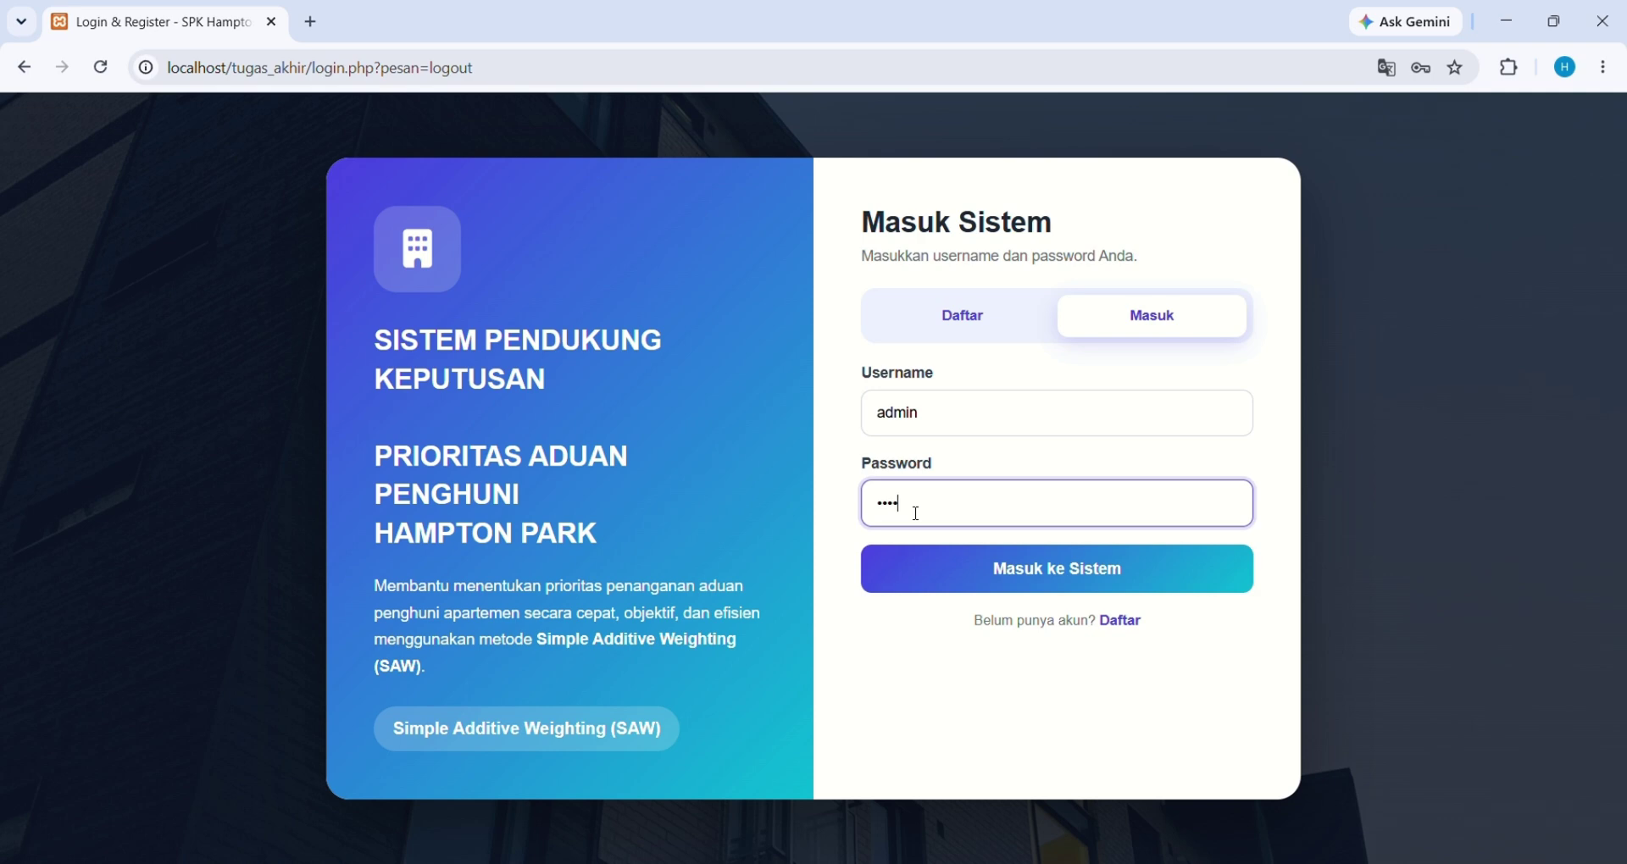
text(••••)
click(957, 569)
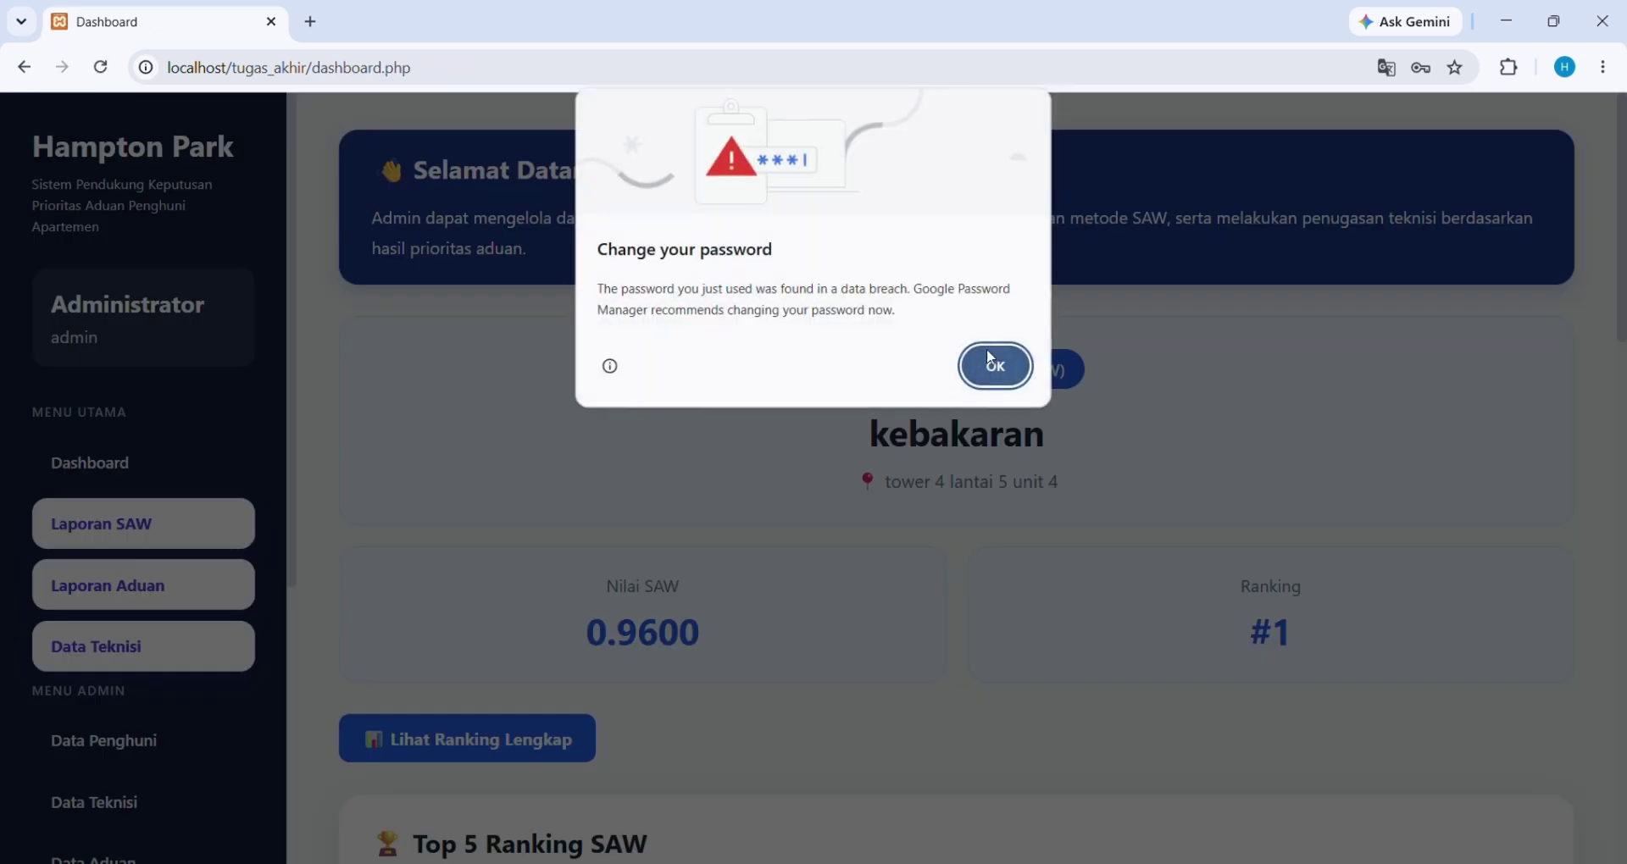
click(992, 362)
scroll(140, 651, down, 1)
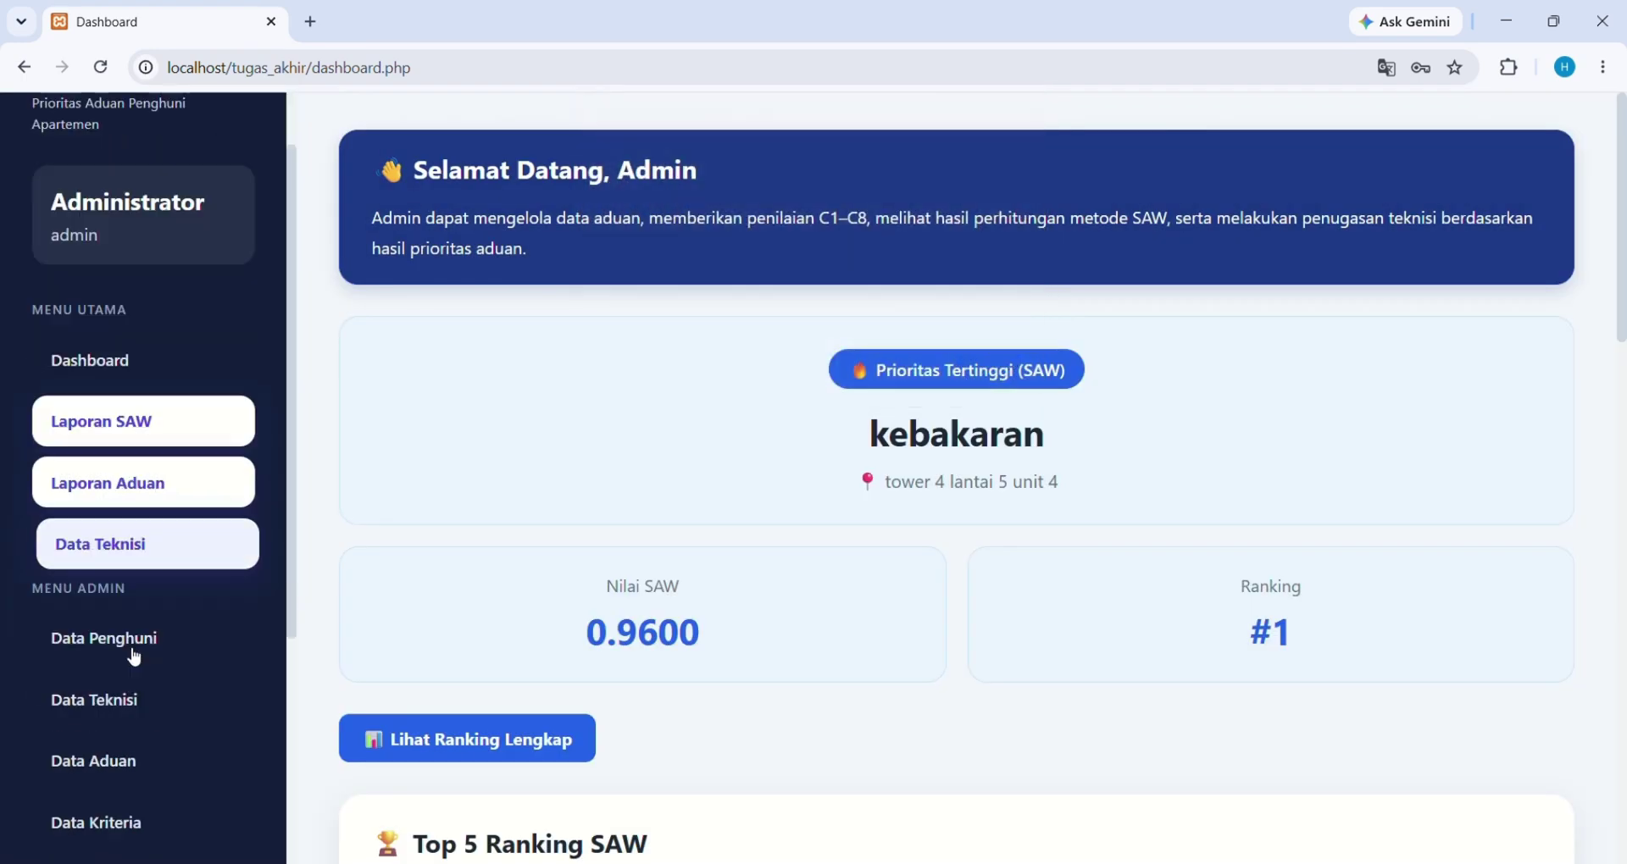
scroll(134, 657, down, 4)
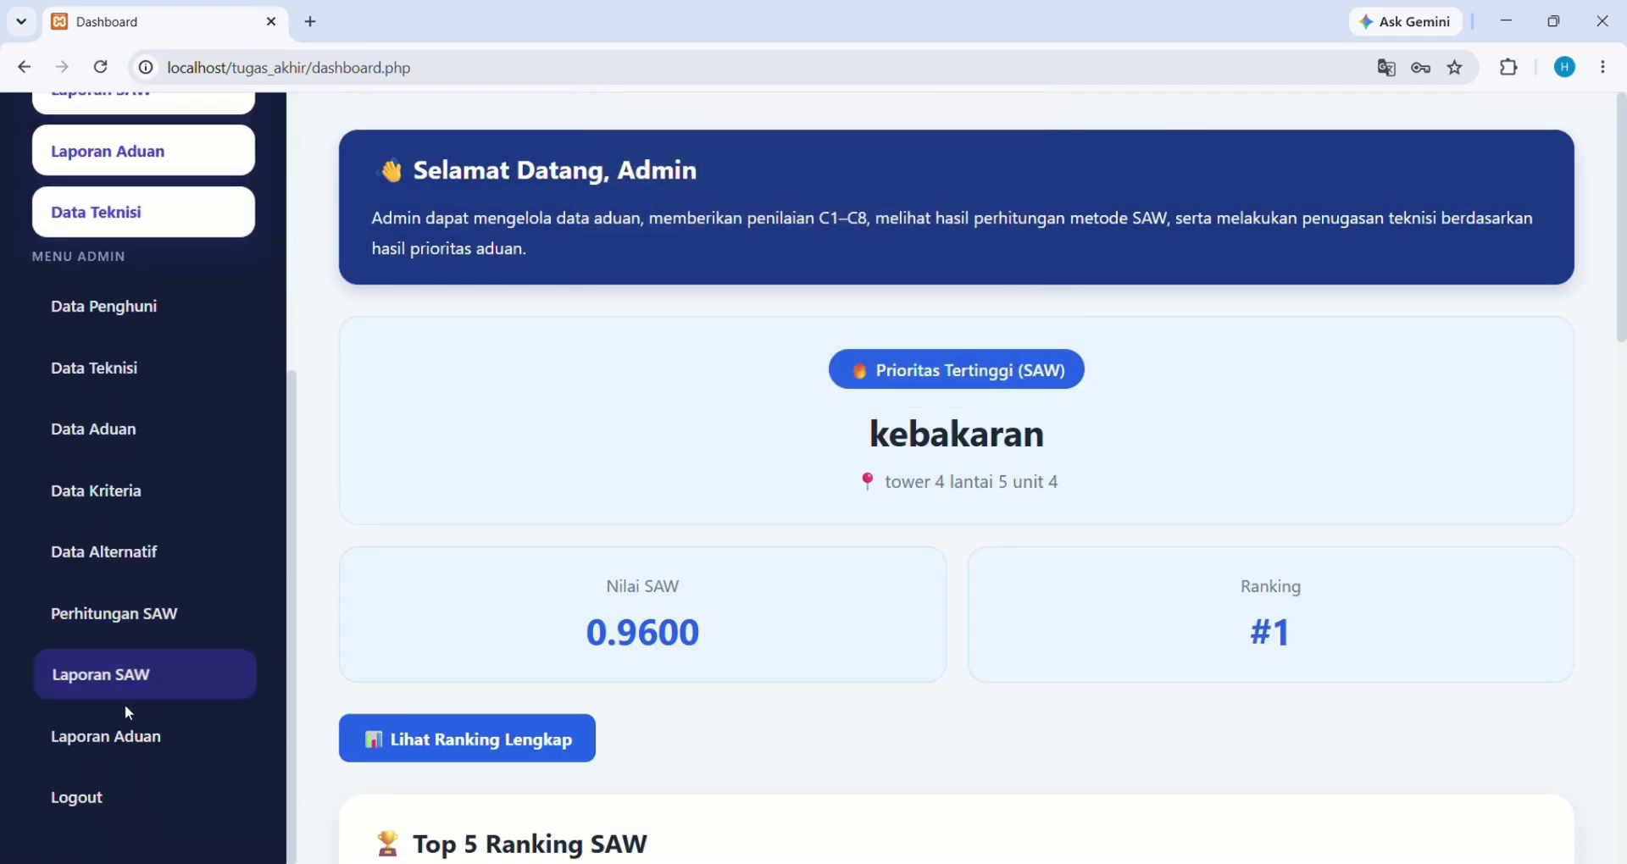
click(156, 683)
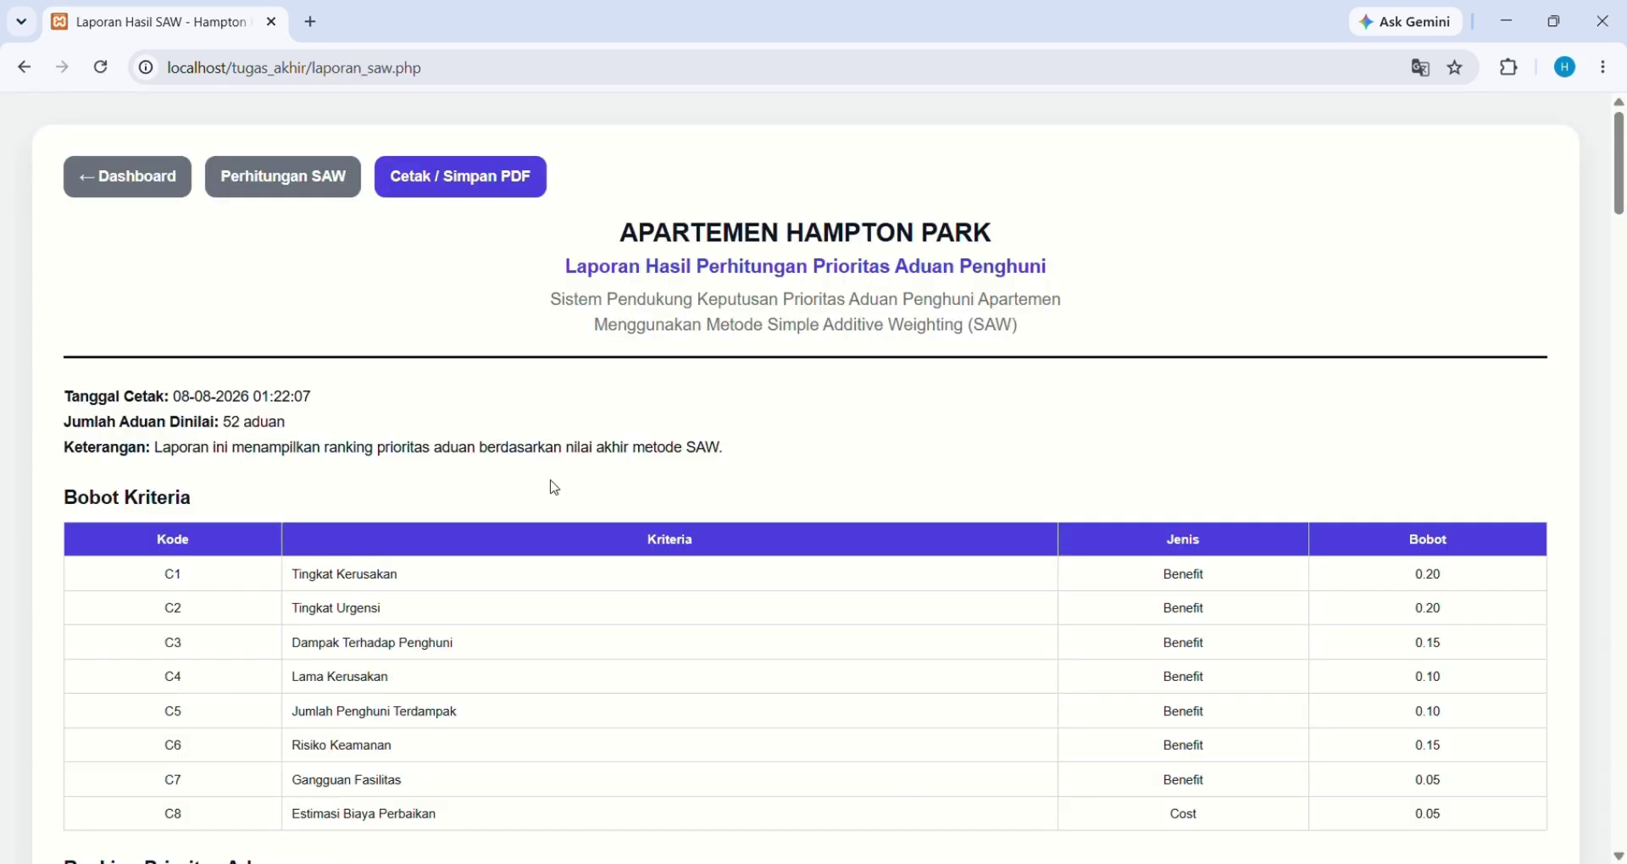
scroll(555, 489, down, 1)
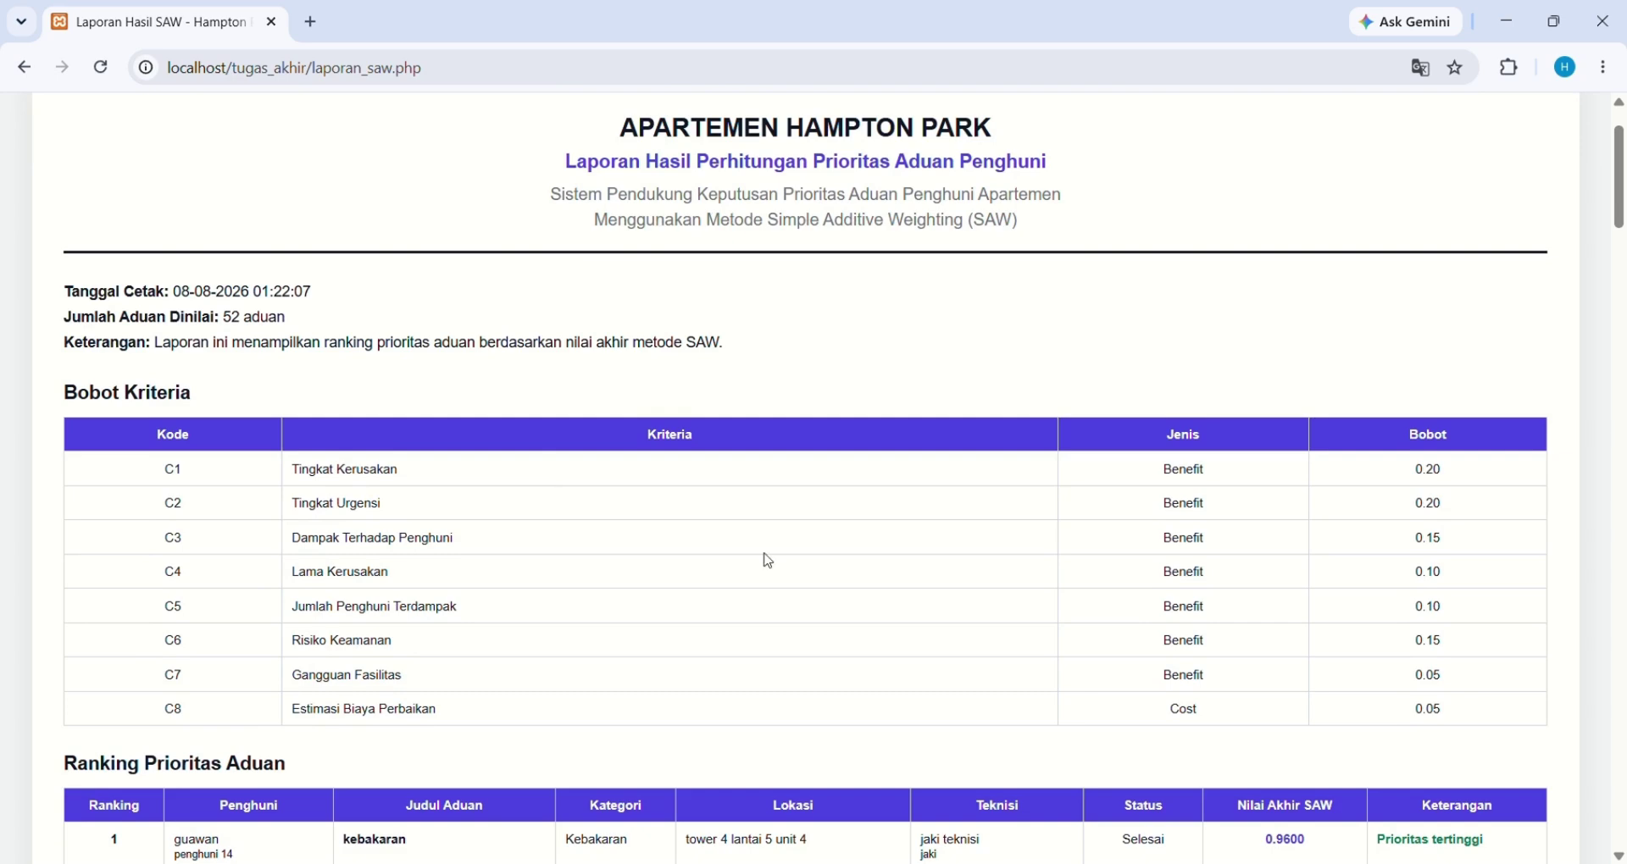
scroll(743, 559, down, 3)
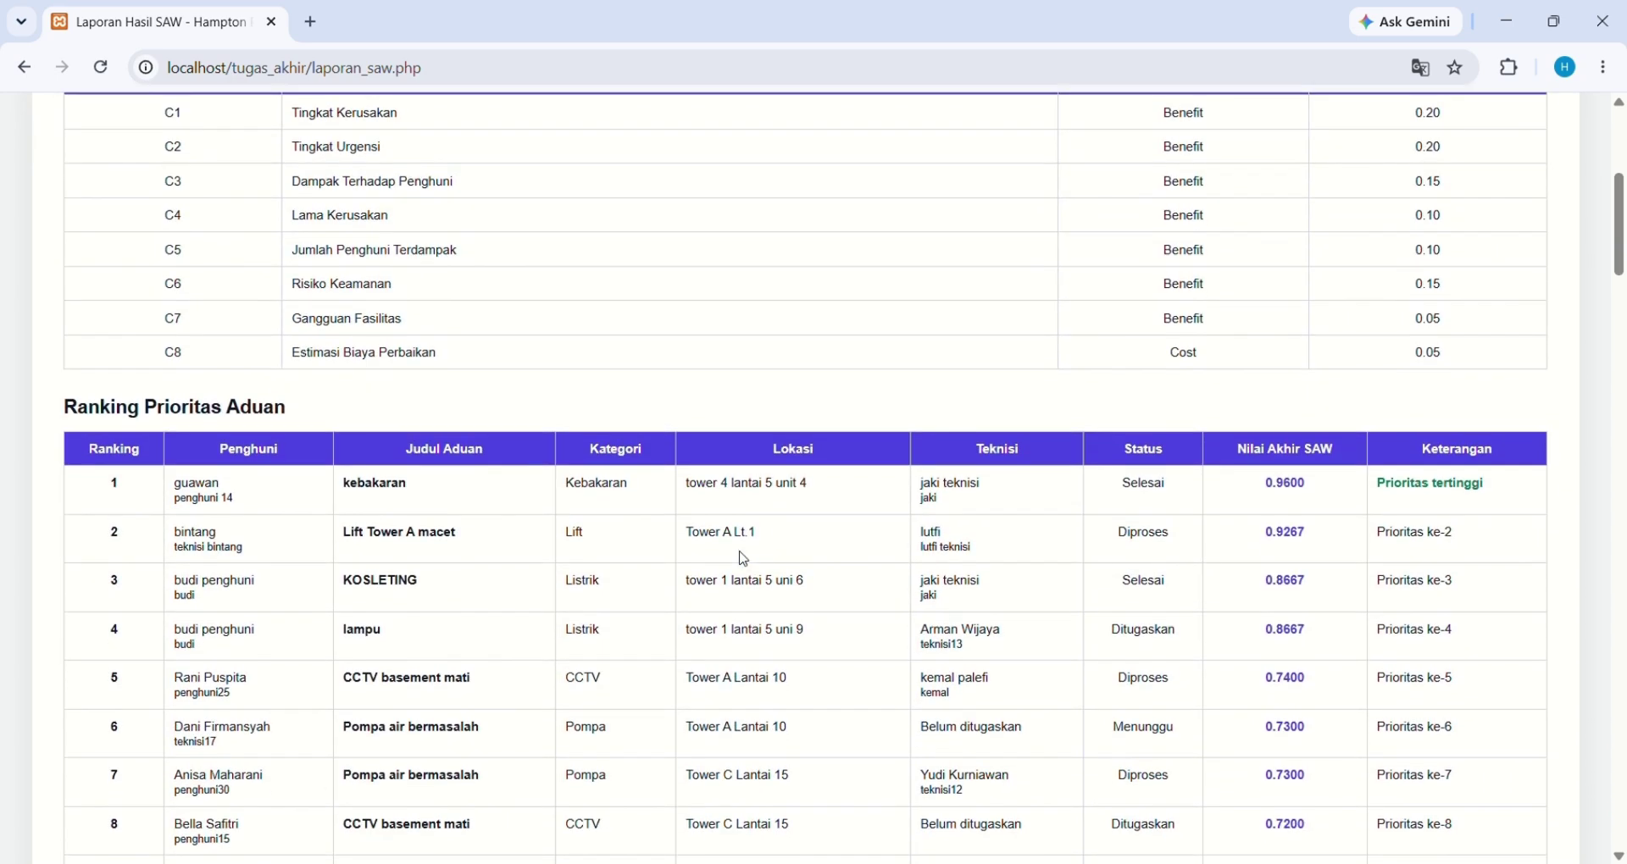
scroll(744, 559, down, 1)
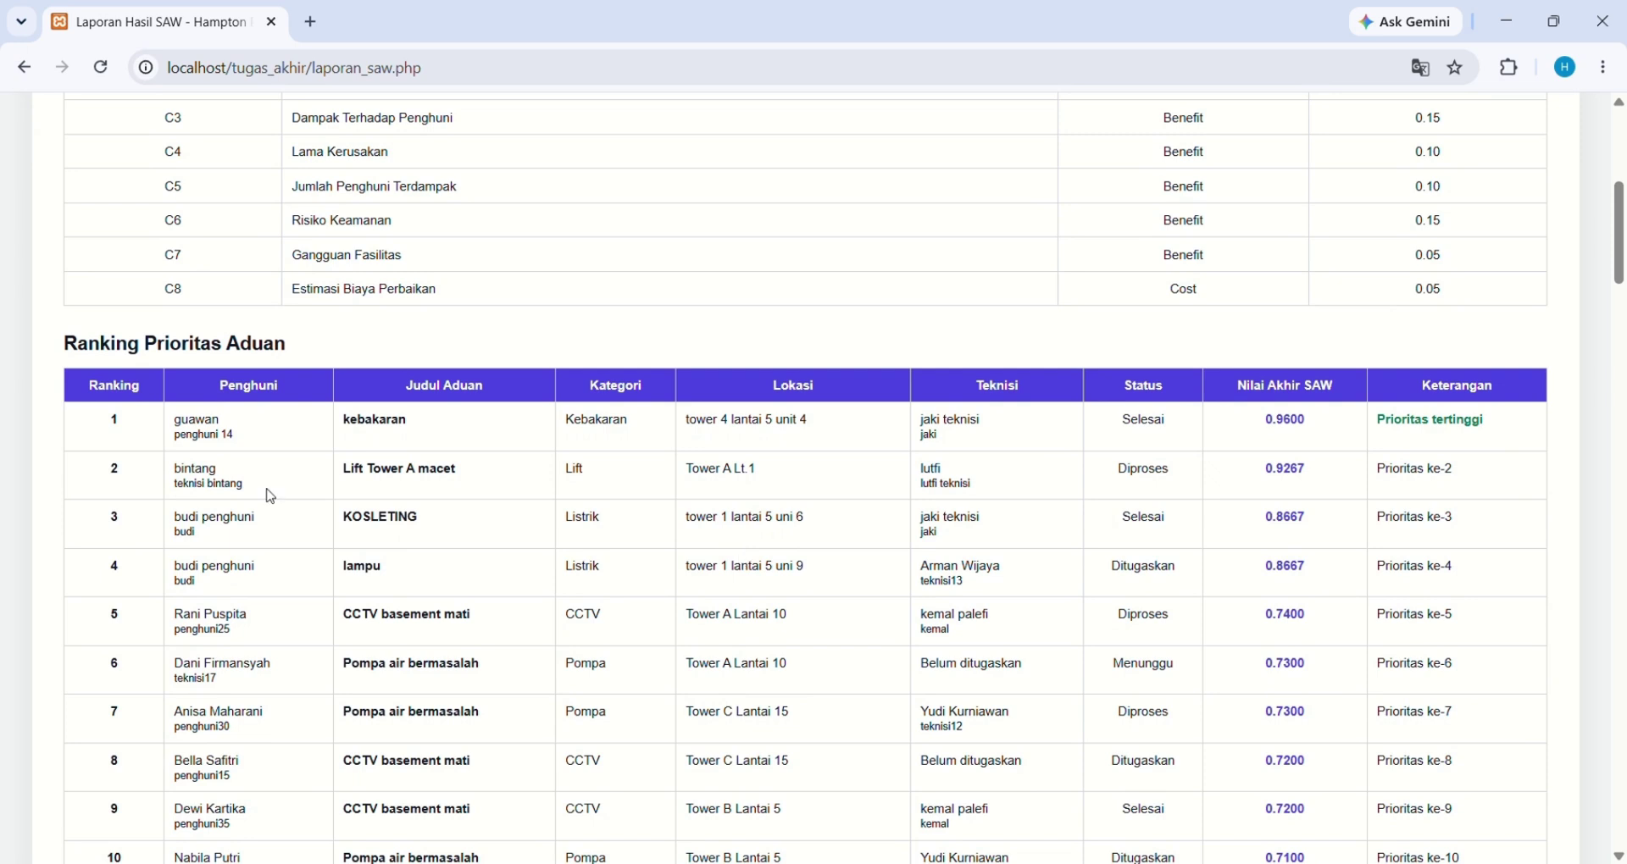
scroll(270, 496, down, 1)
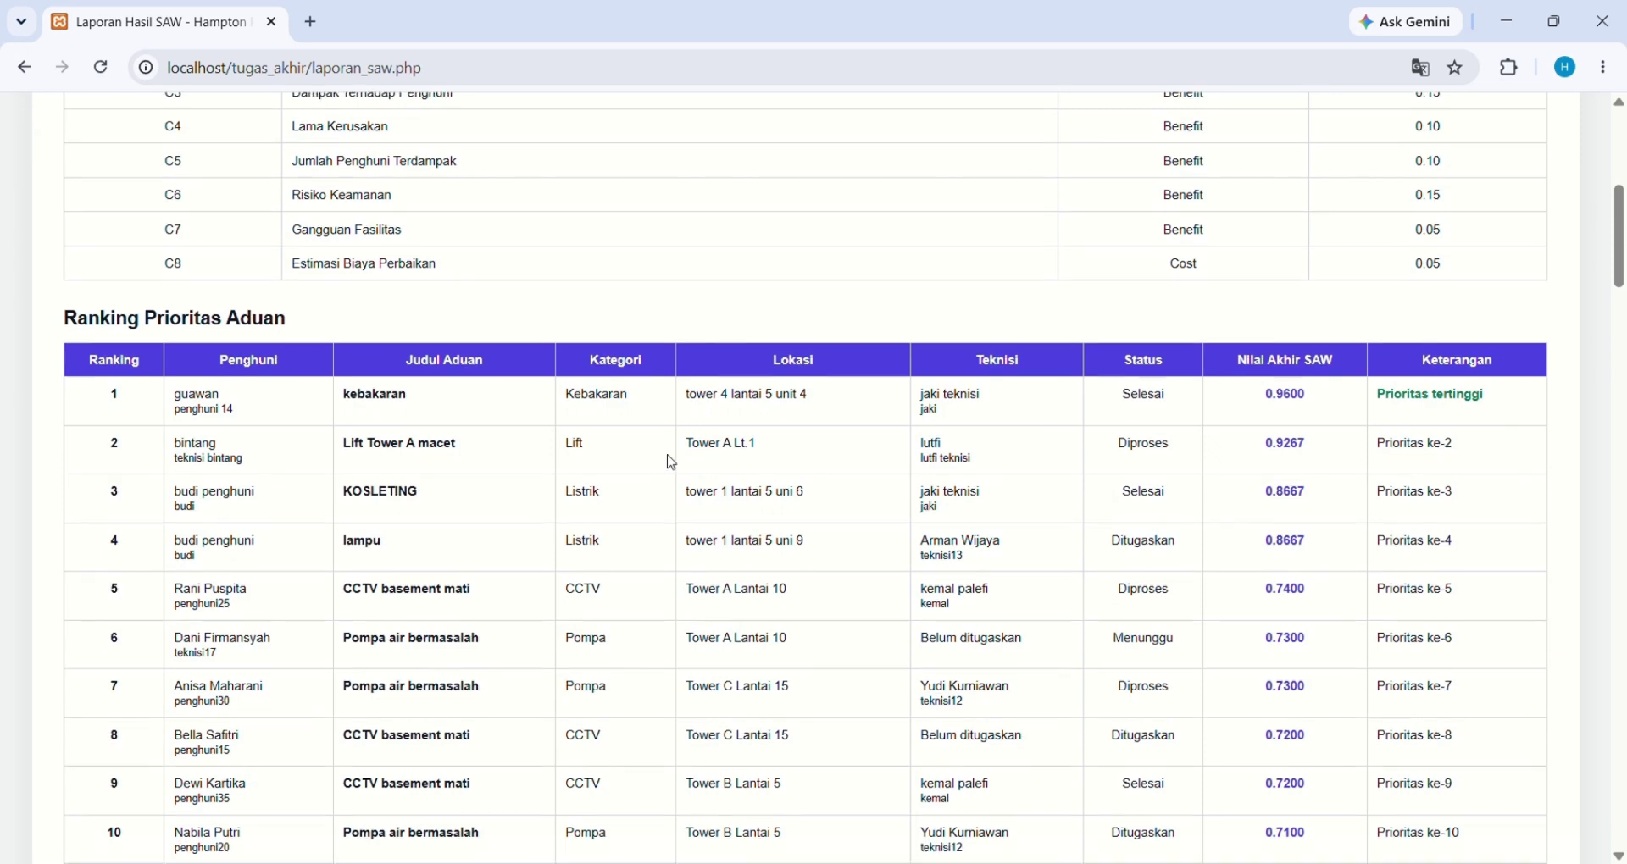
scroll(670, 462, down, 1)
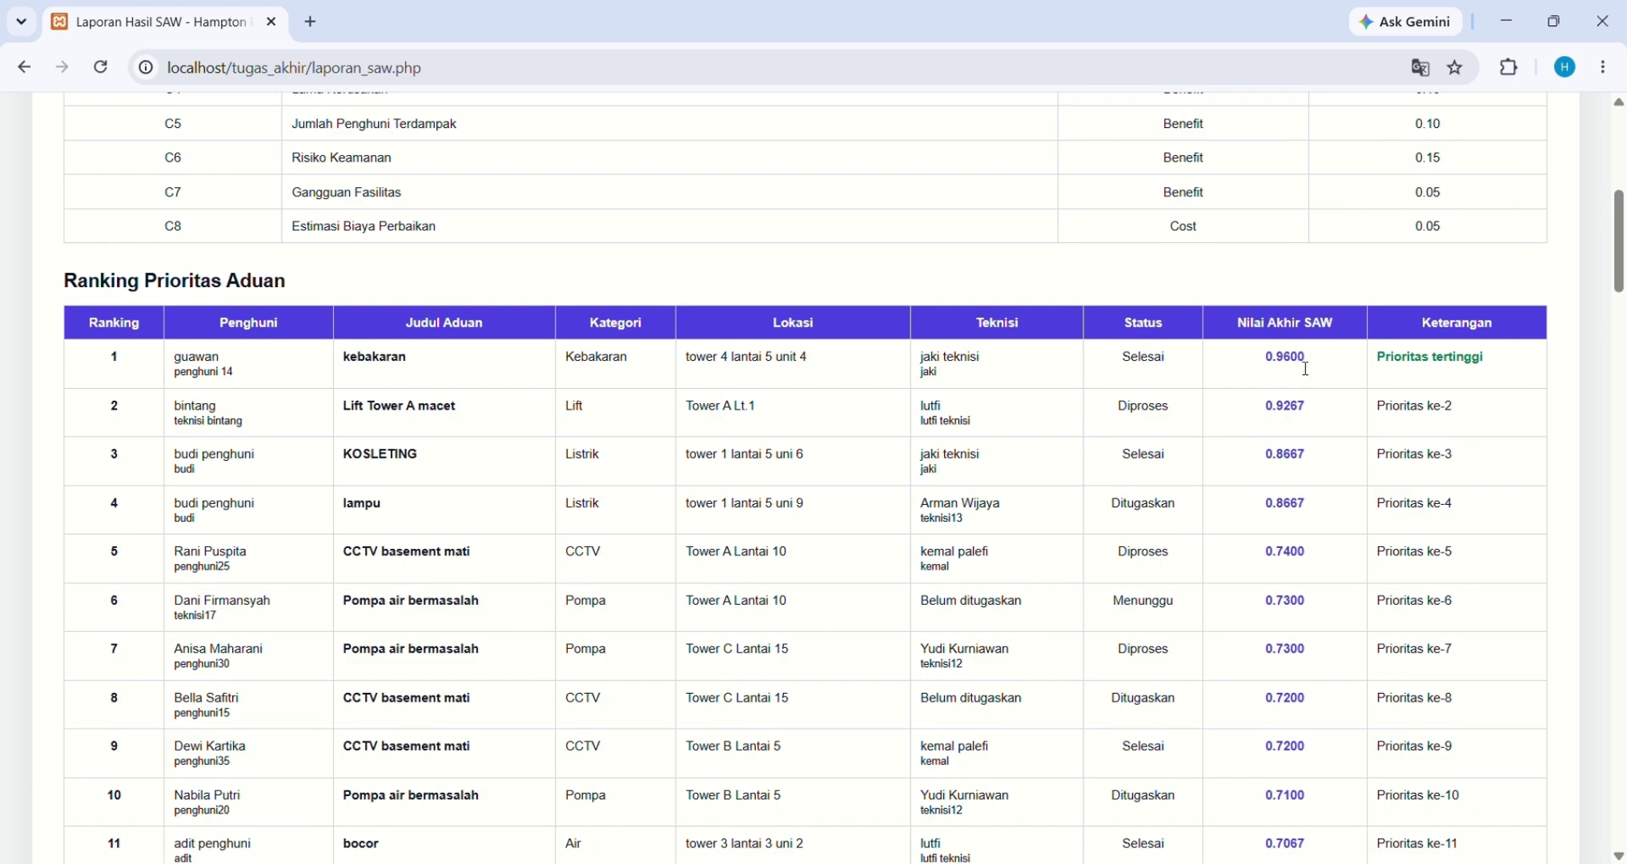
scroll(1309, 370, down, 12)
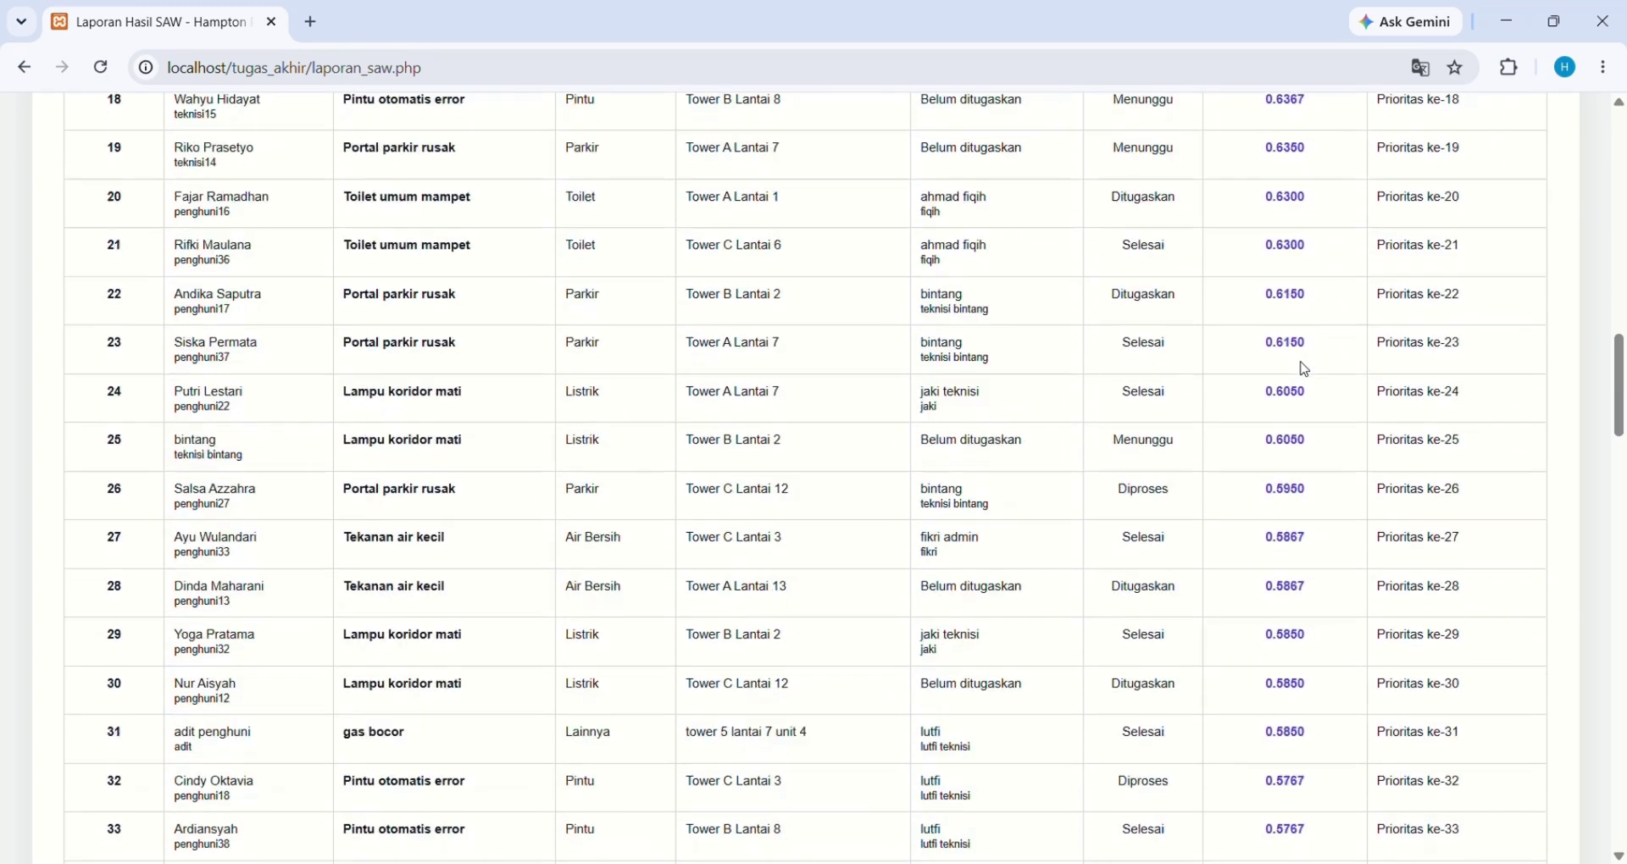
scroll(1305, 370, up, 15)
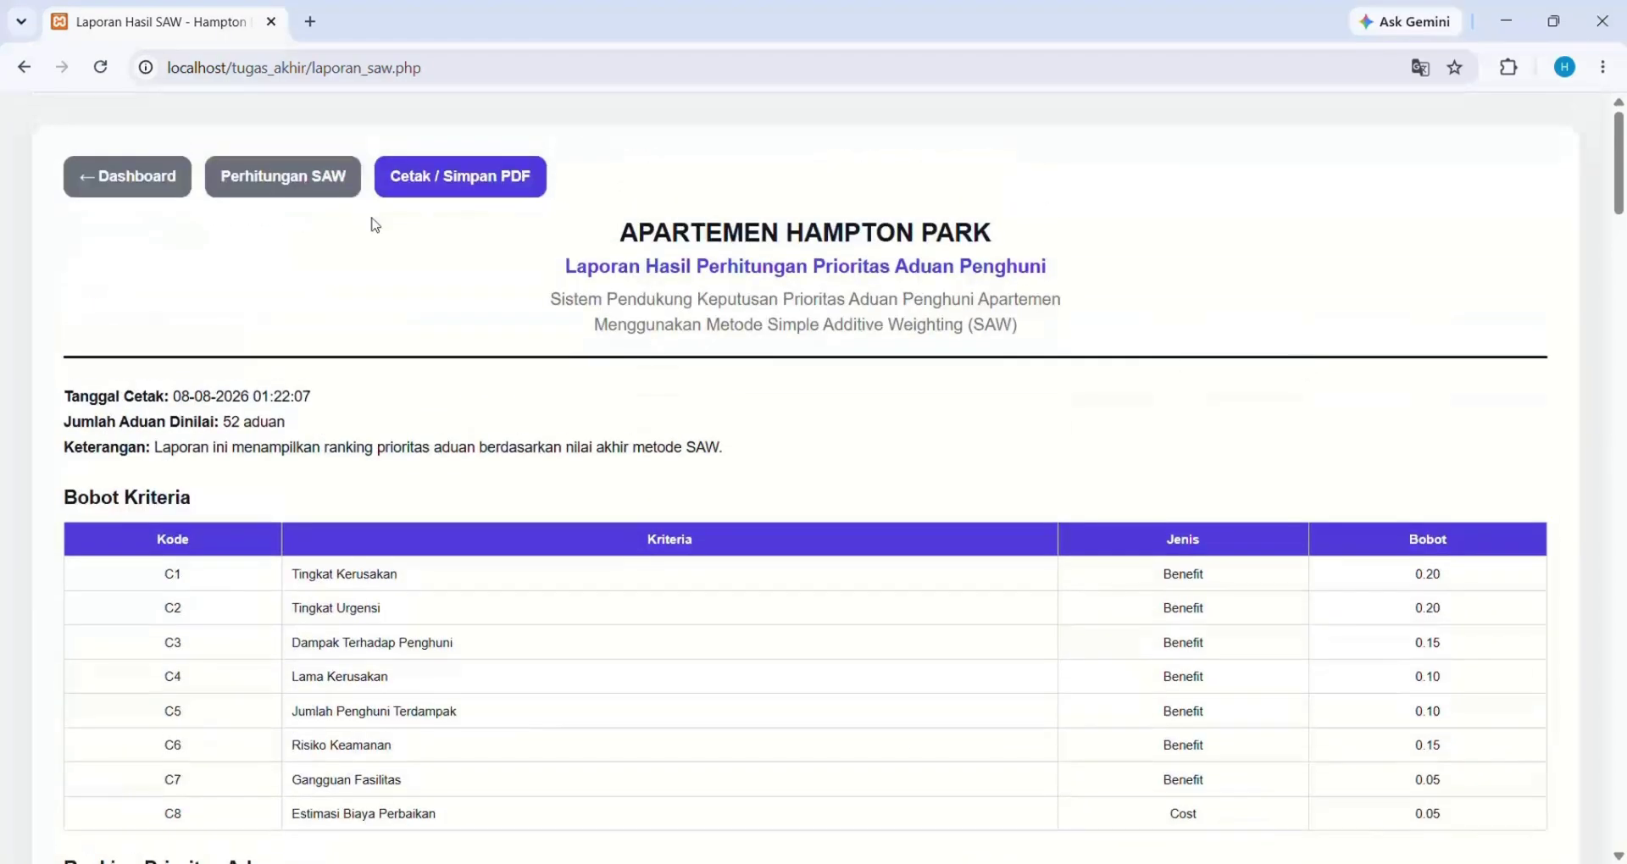
click(479, 192)
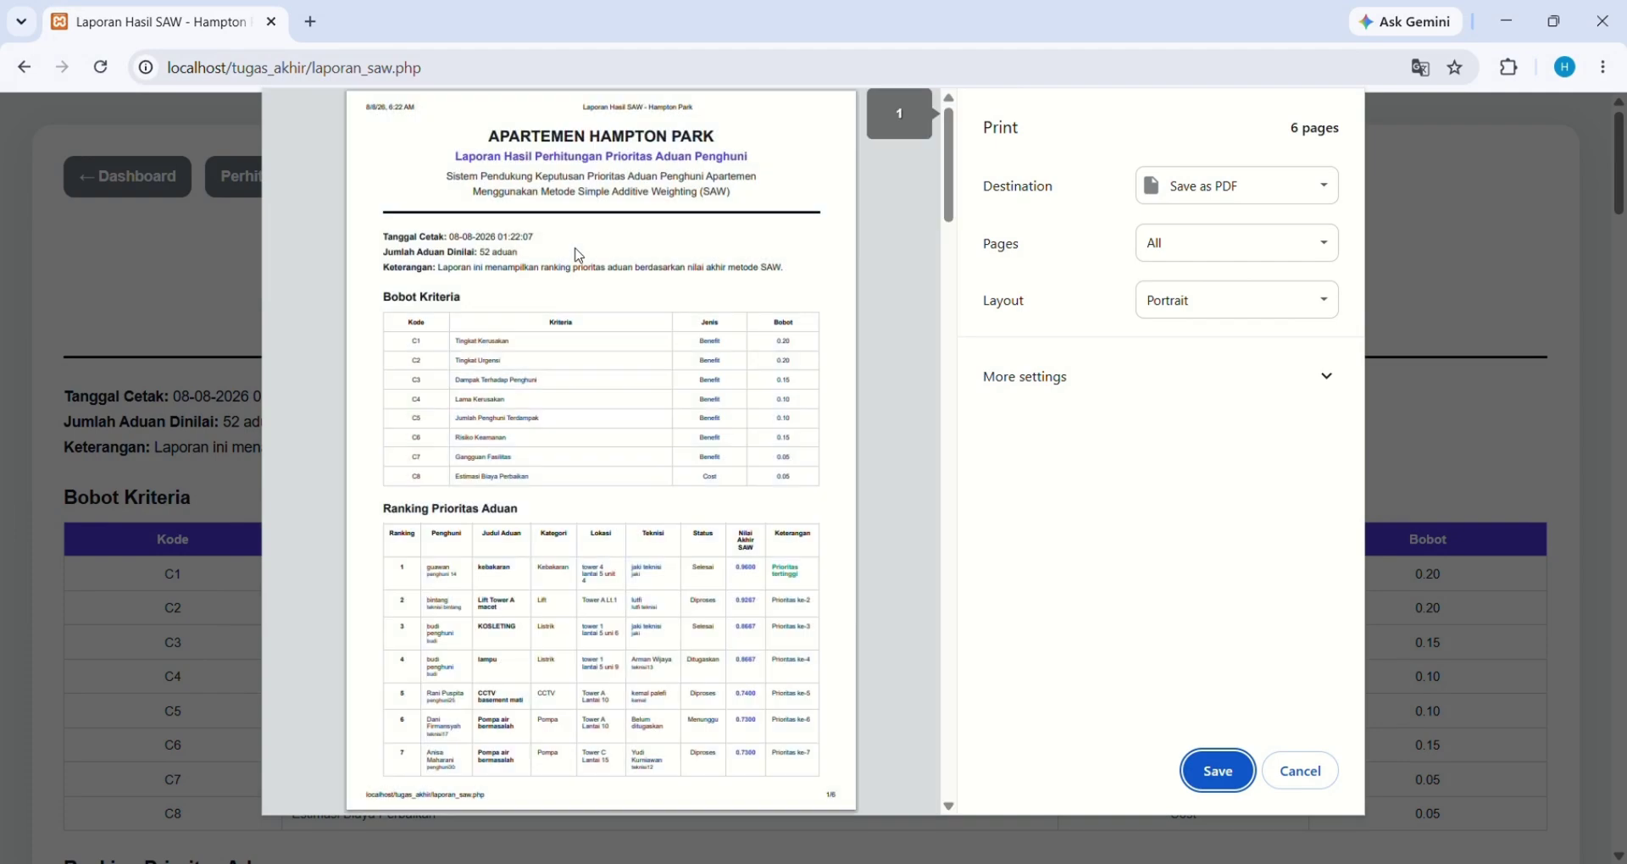
click(1301, 795)
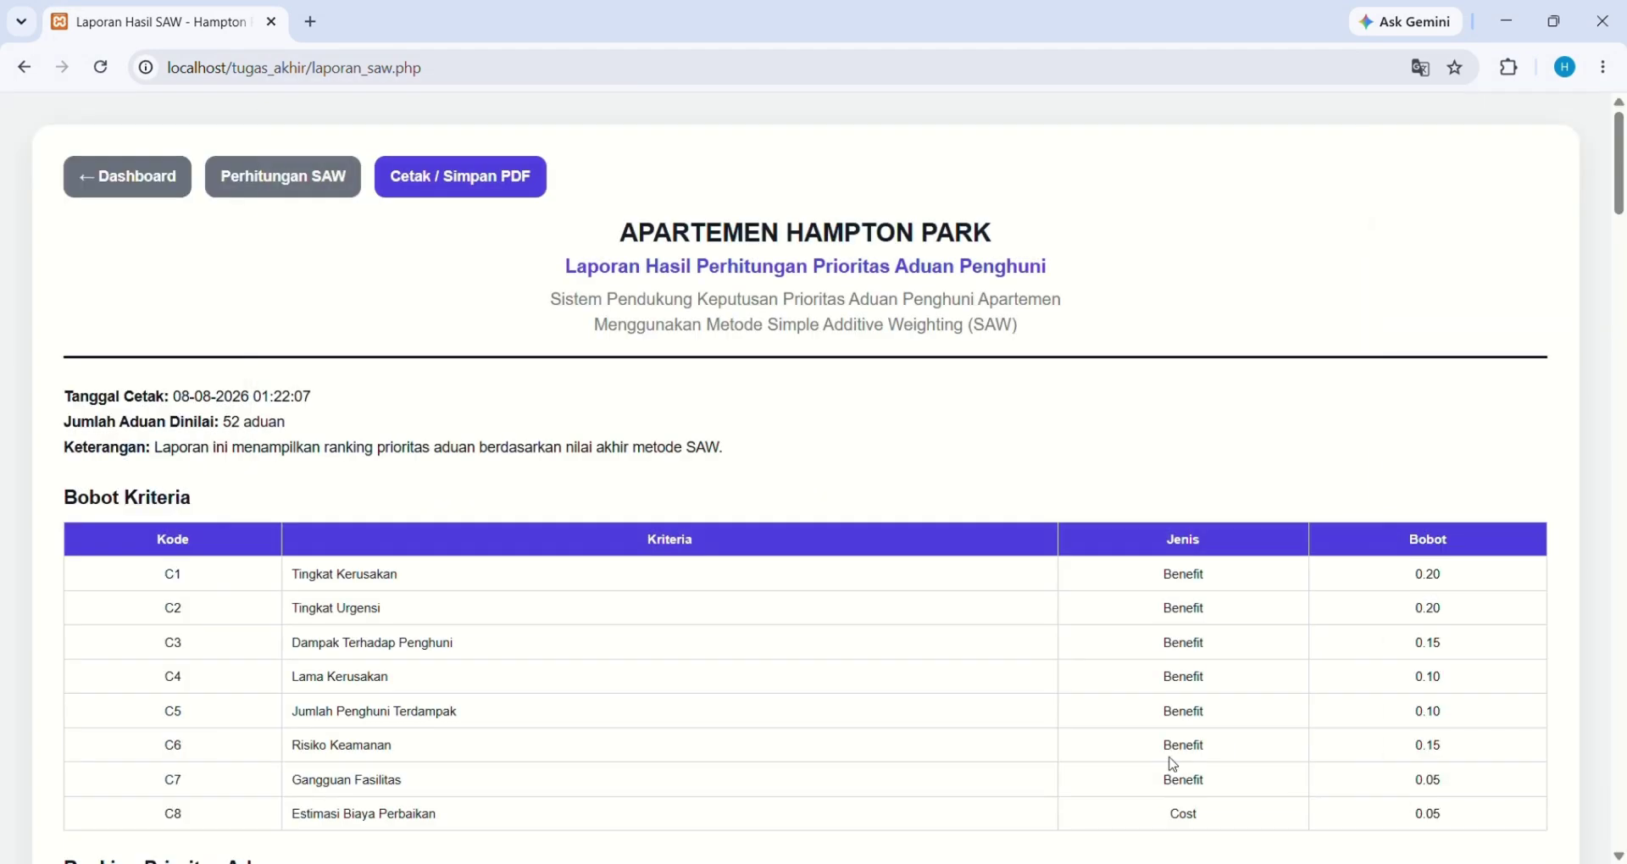
click(128, 176)
Open Laporan Aduan and browse the 59-complaint Daftar Aduan Penghuni table
scroll(130, 483, down, 3)
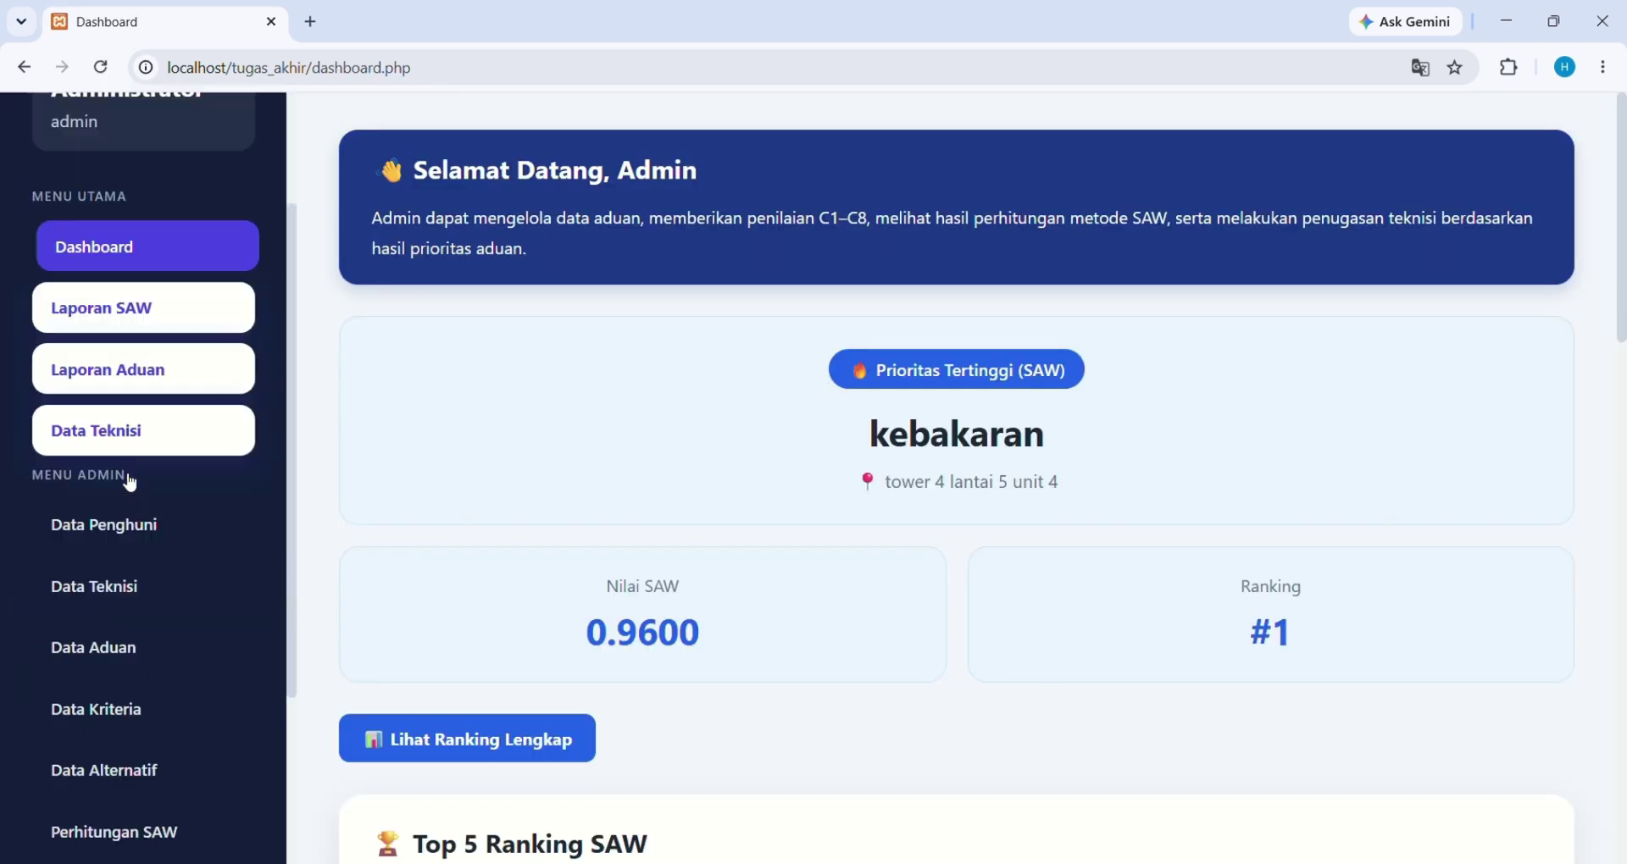
scroll(129, 483, down, 3)
click(138, 755)
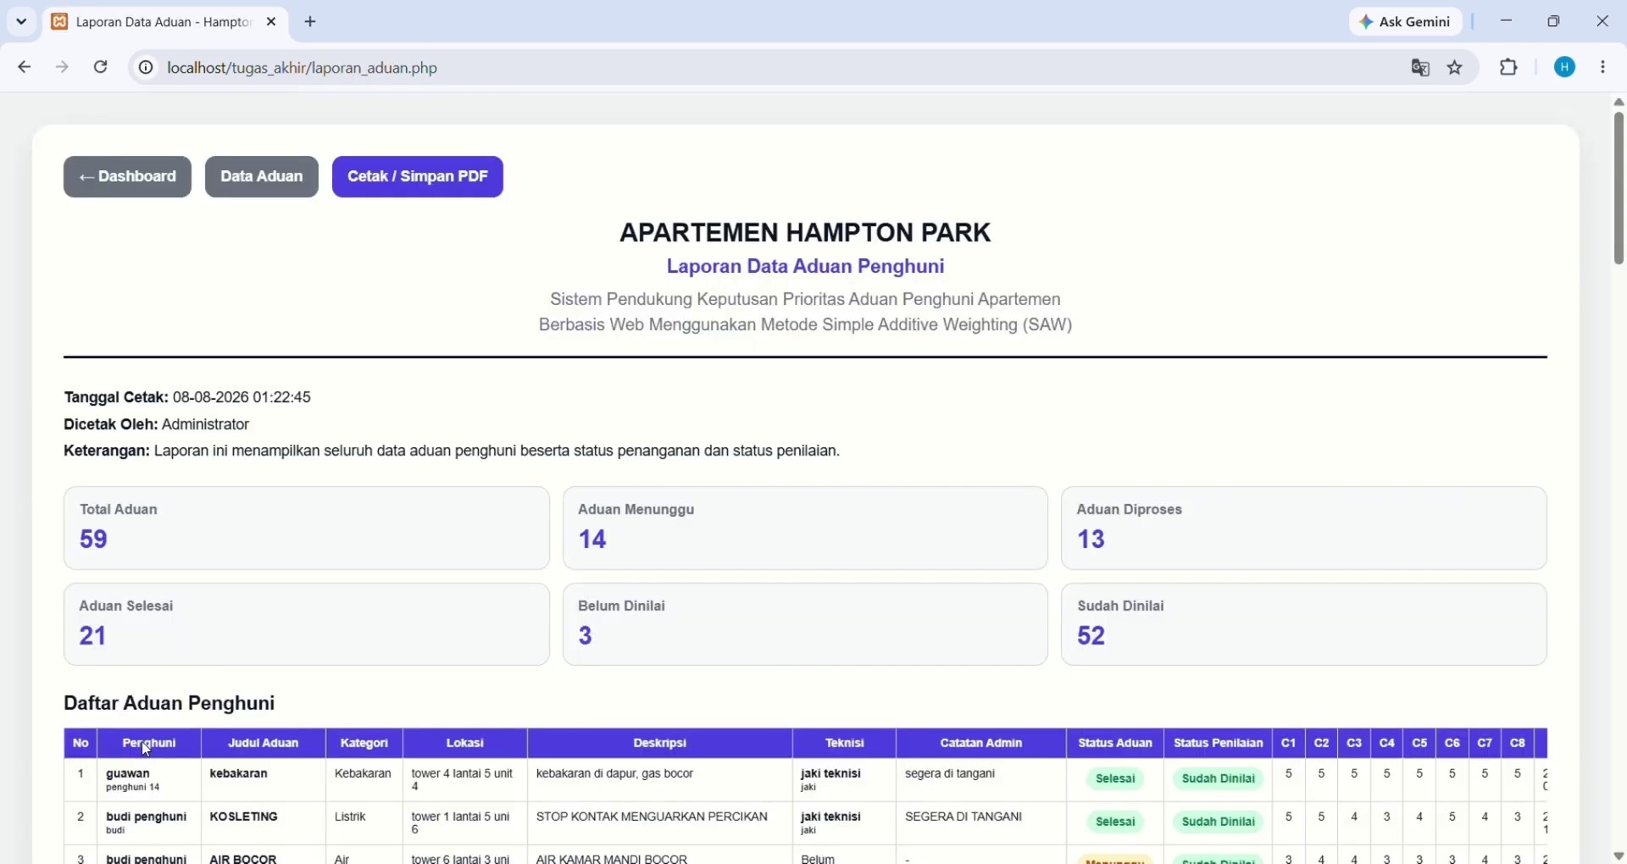
scroll(594, 713, down, 3)
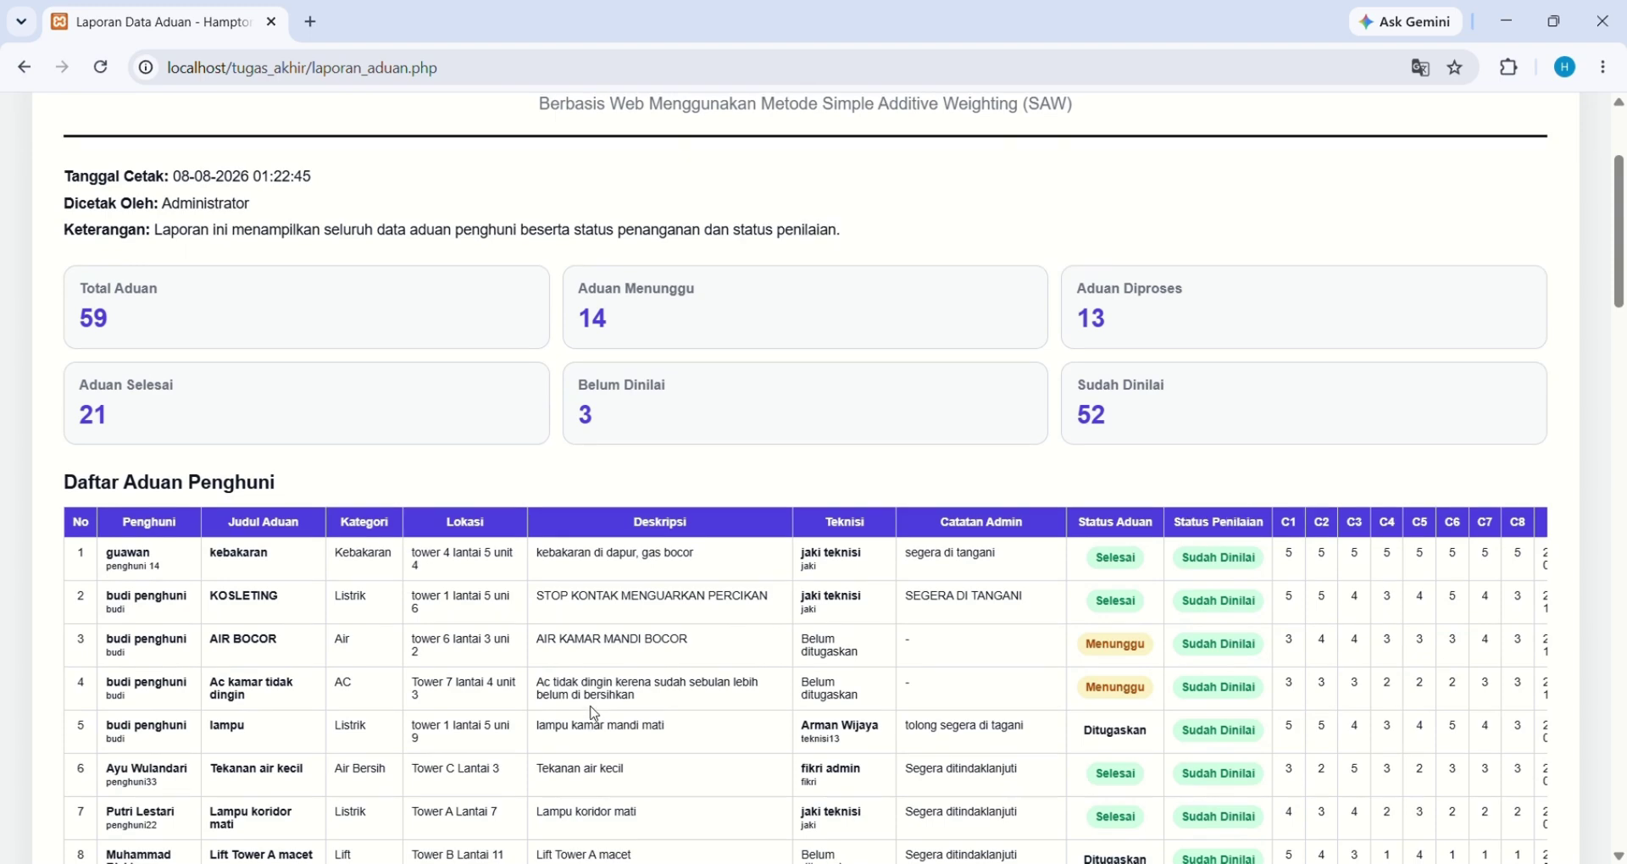
scroll(595, 713, up, 3)
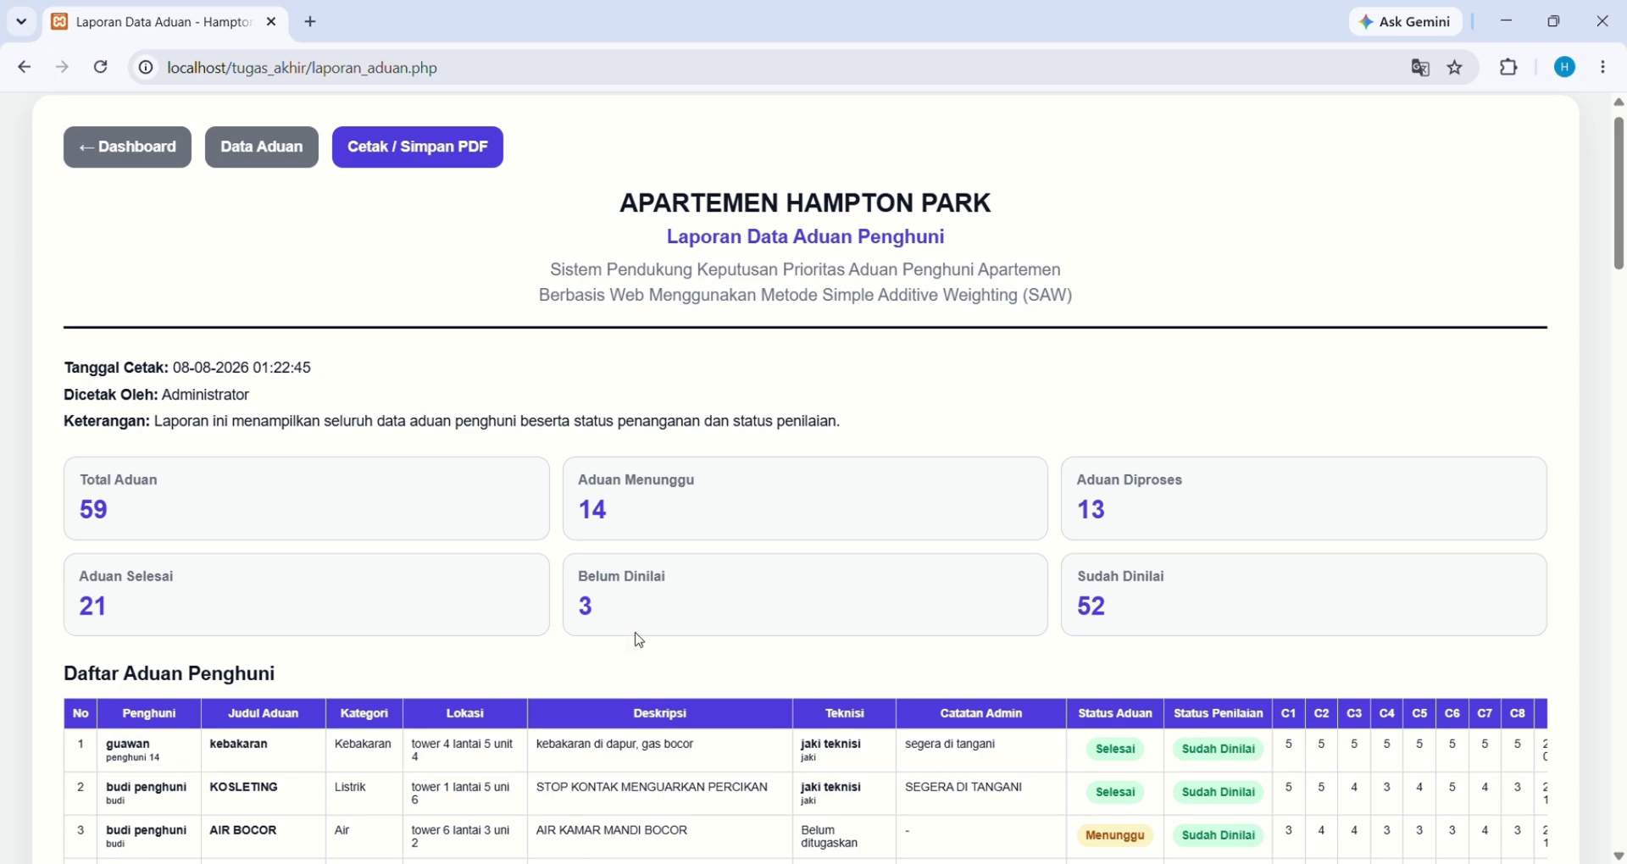
scroll(1051, 642, down, 4)
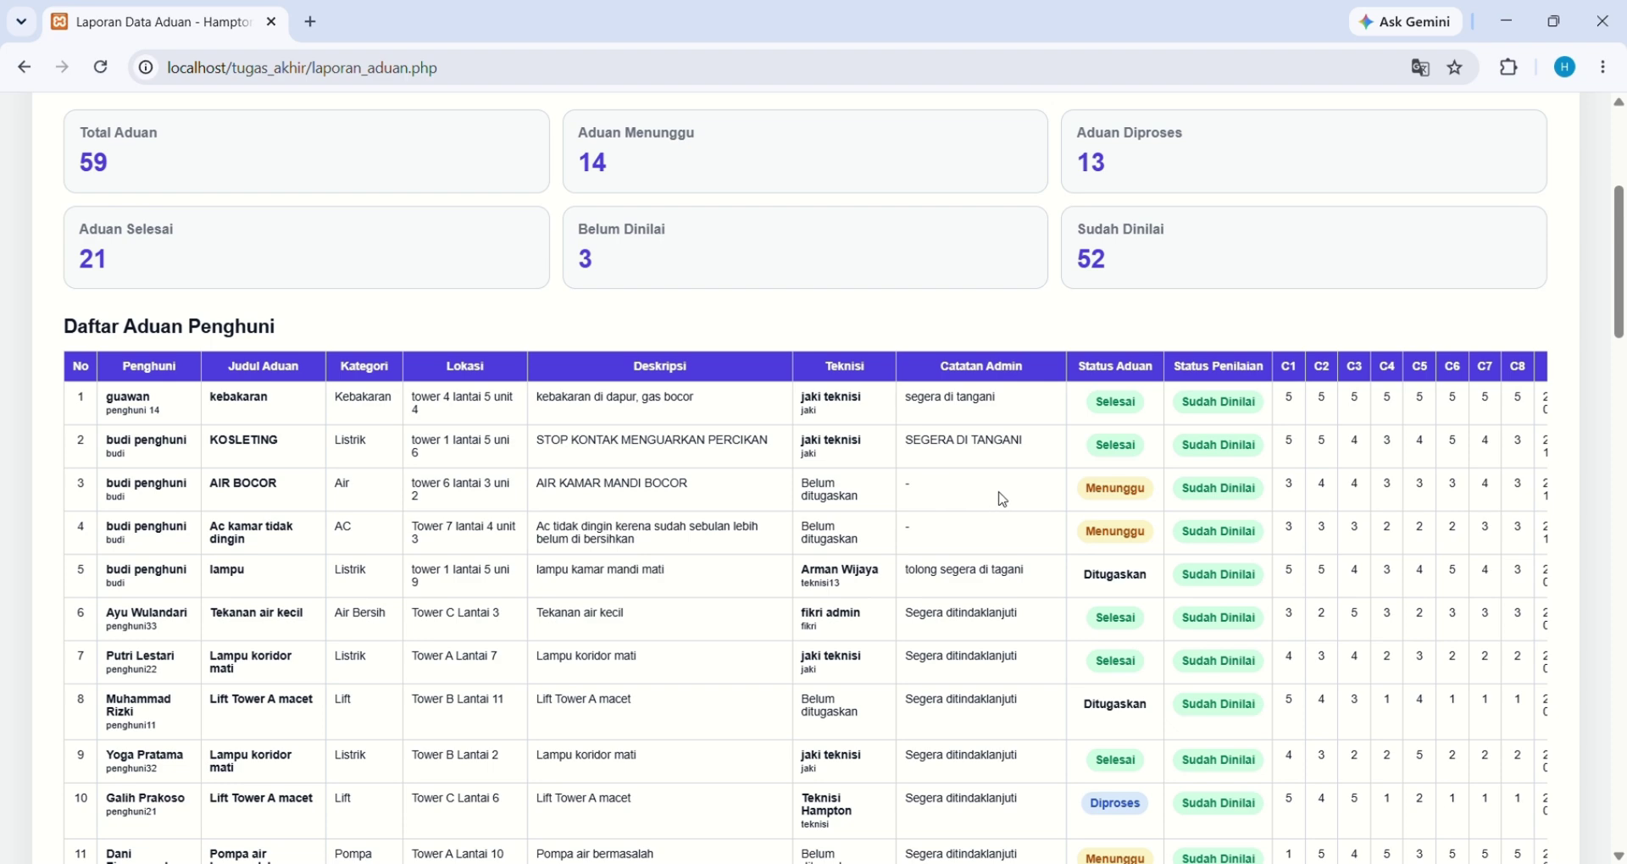
scroll(1053, 494, up, 5)
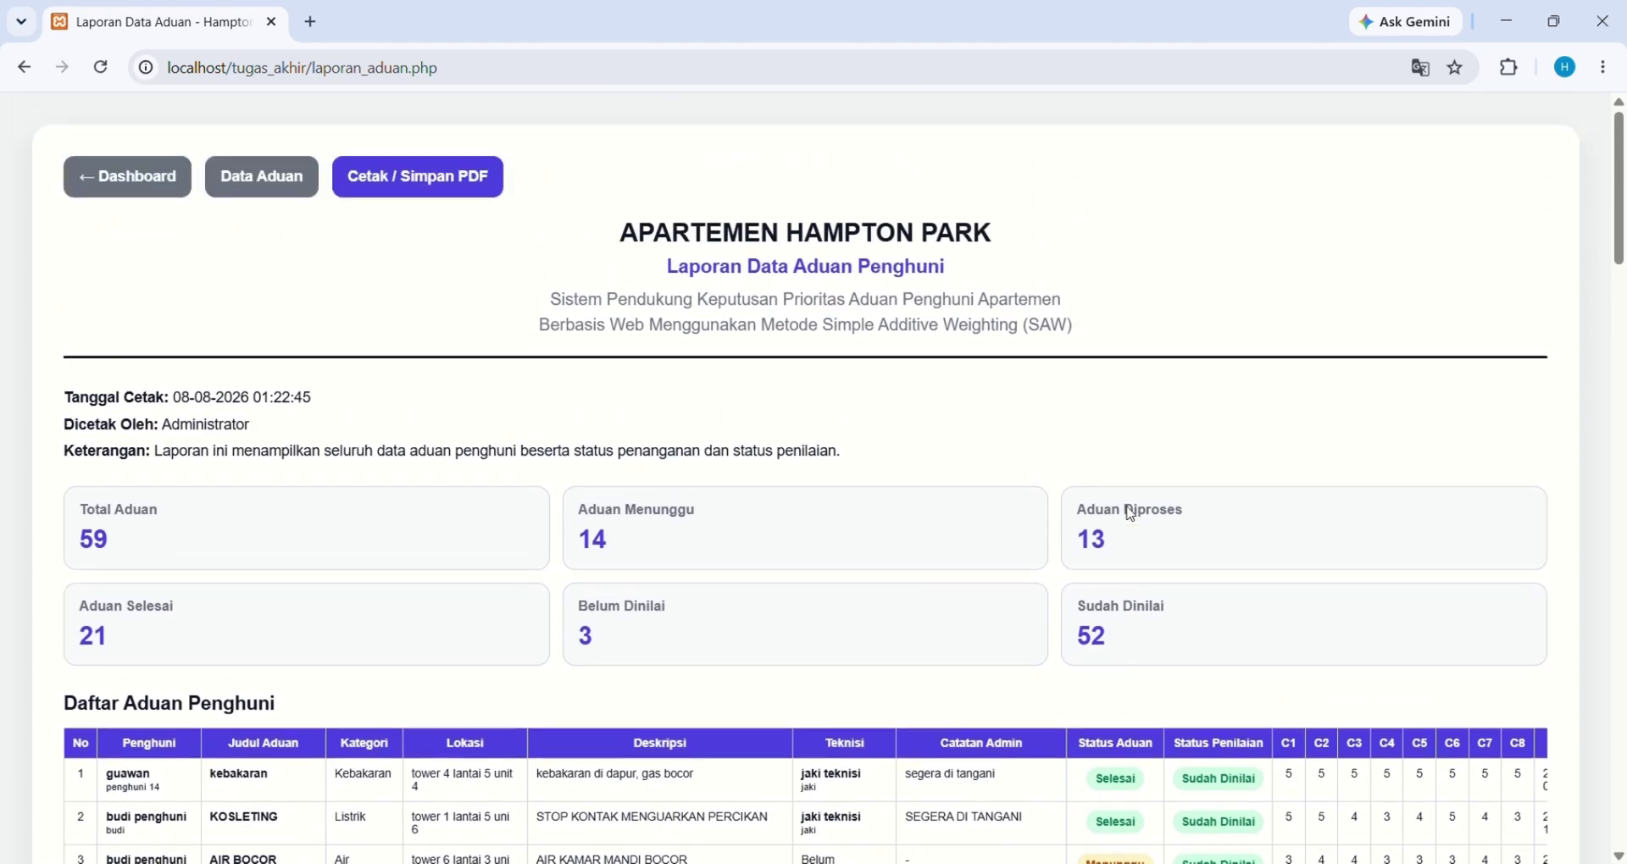
Preview the complaint report as a 4-page Save-as-PDF print, save it, then close the preview
click(458, 187)
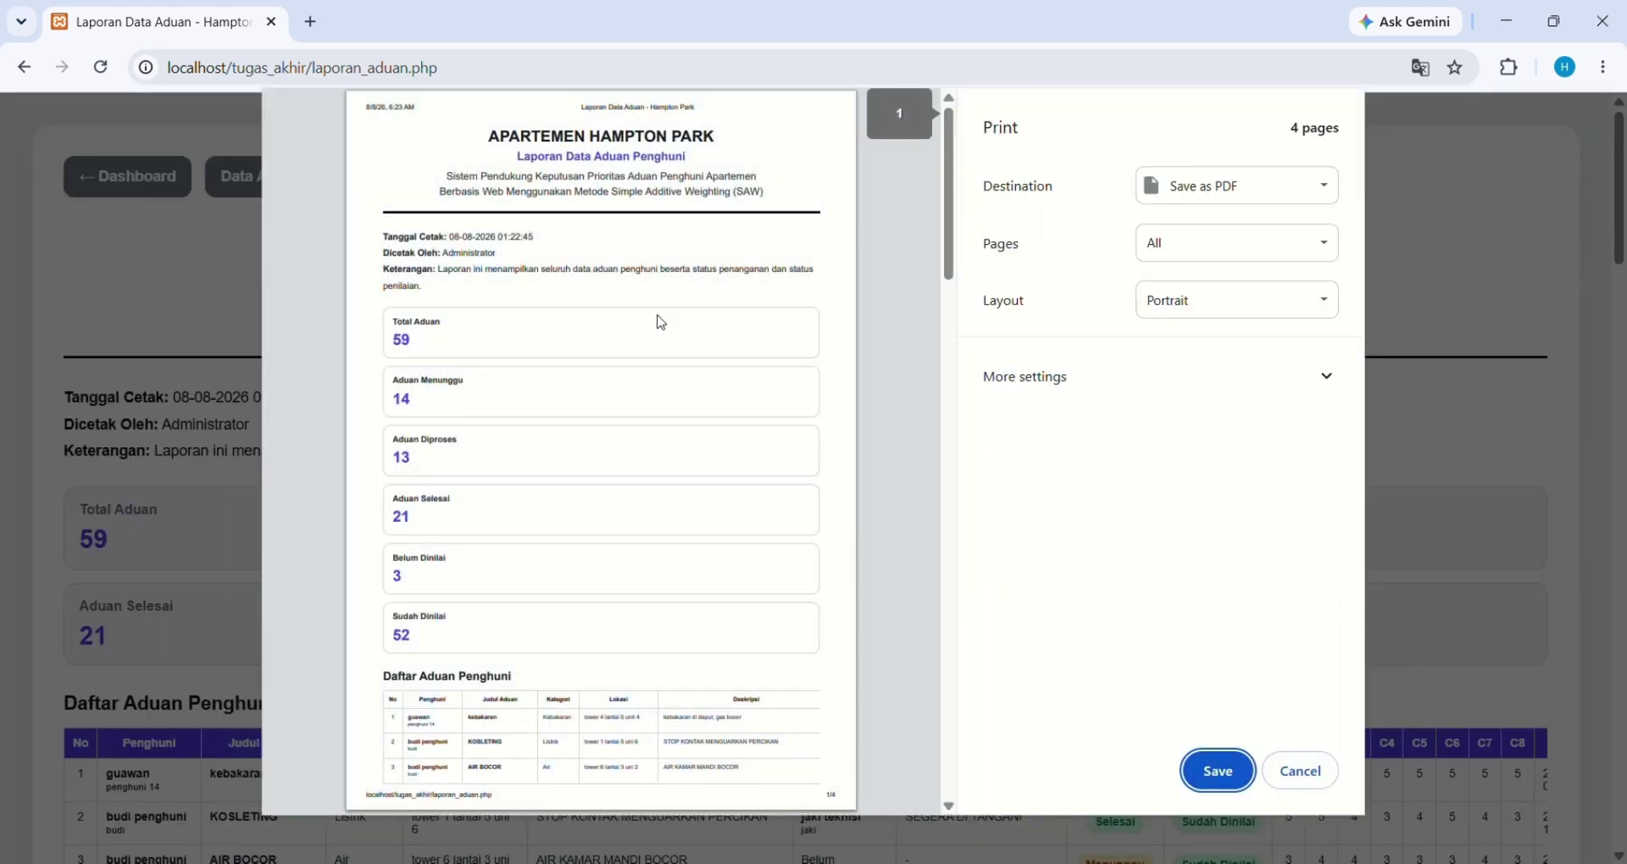
scroll(660, 322, down, 20)
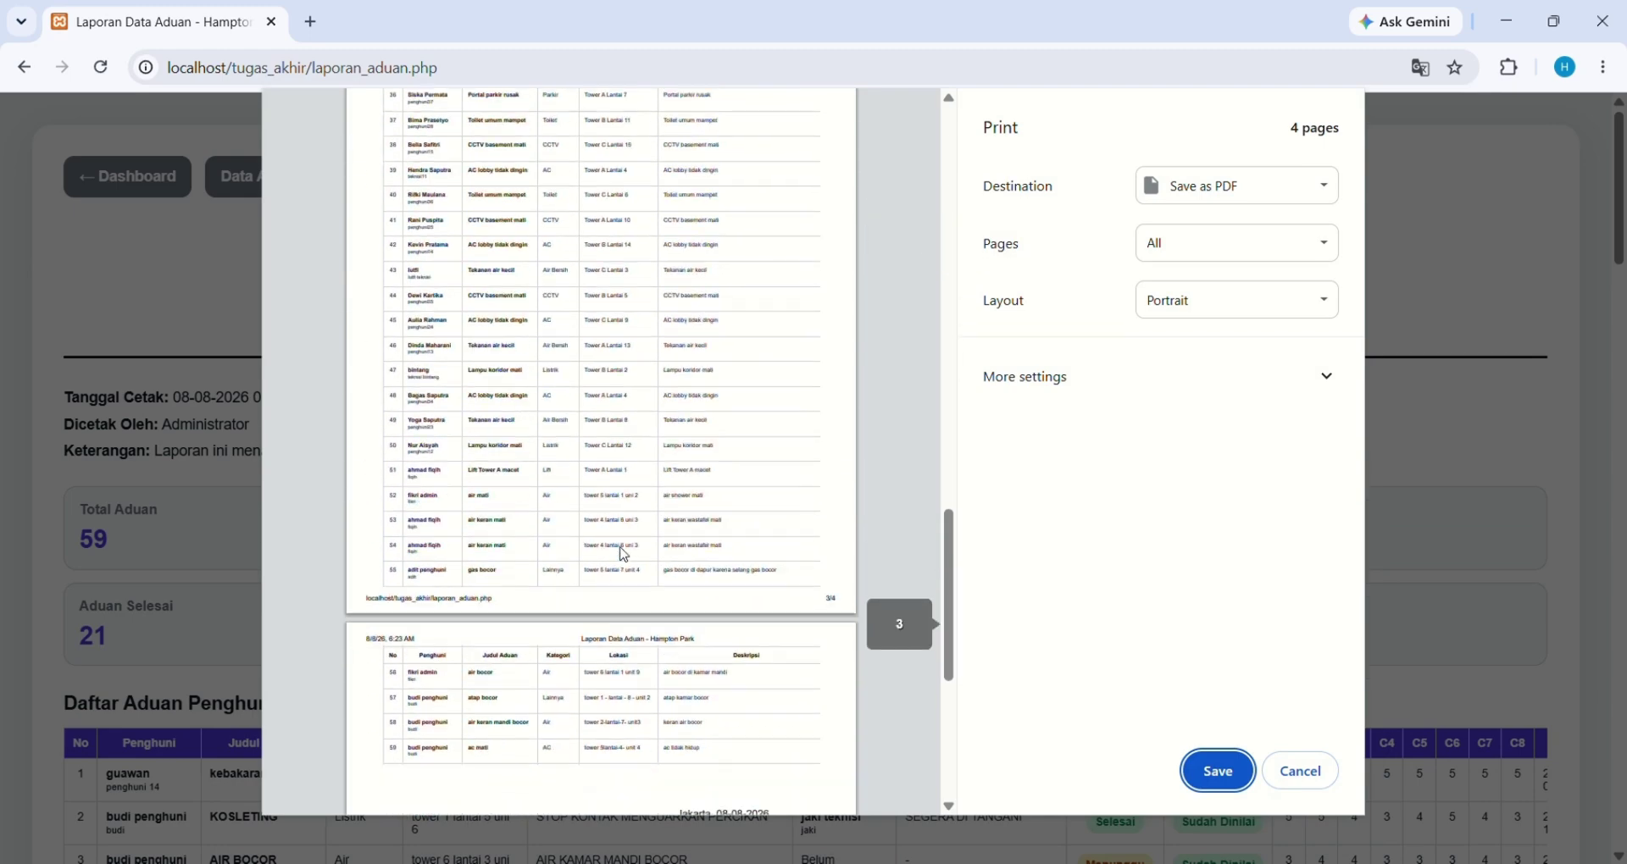
scroll(623, 555, down, 3)
scroll(624, 555, up, 20)
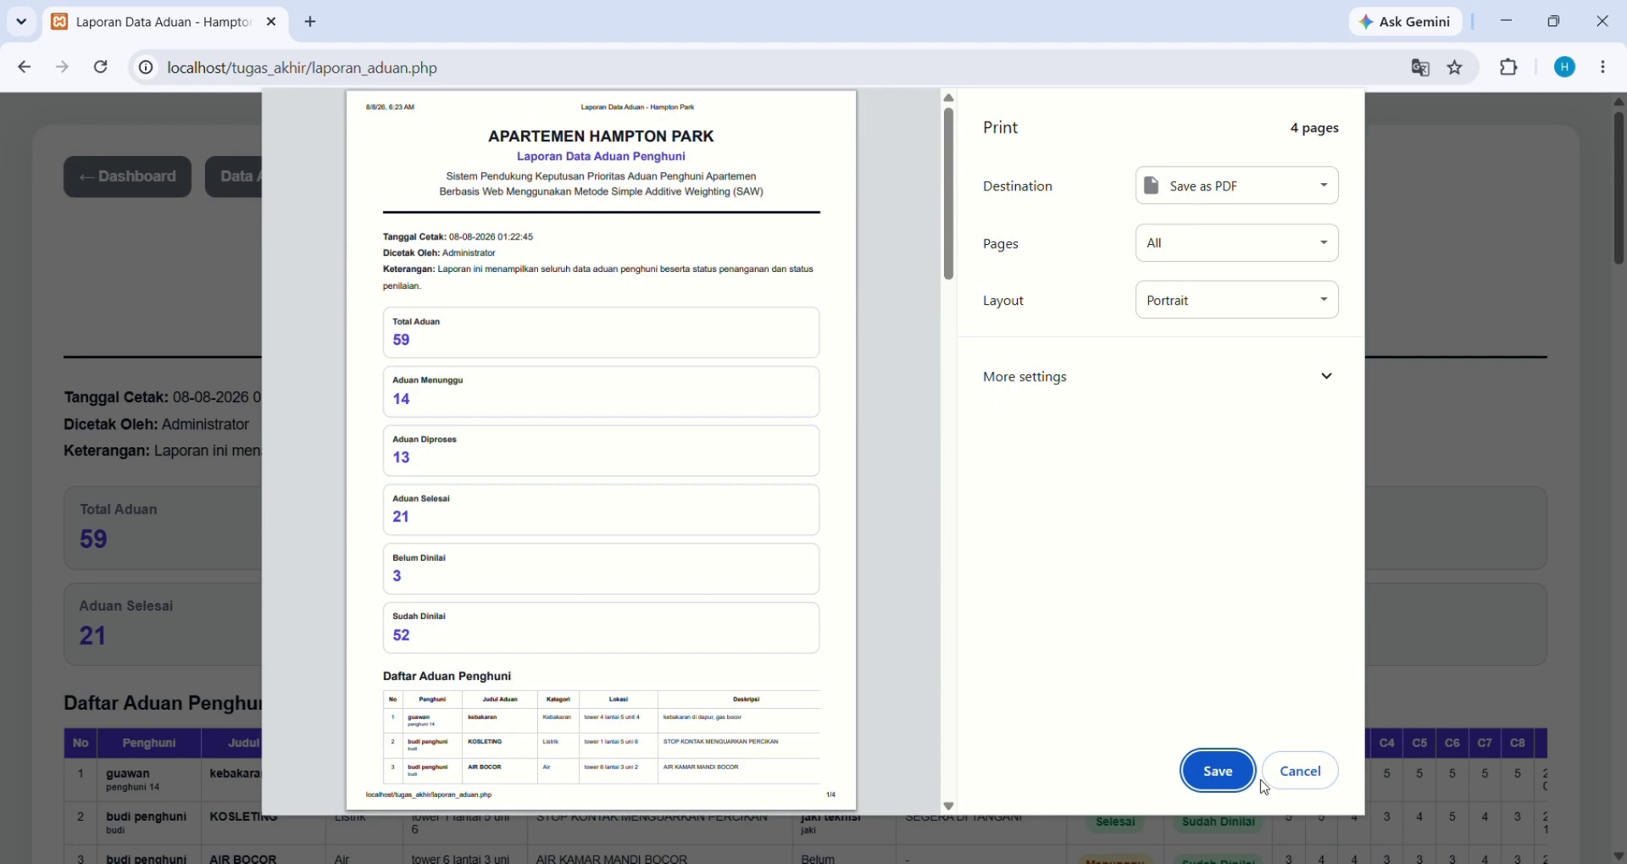
click(1221, 778)
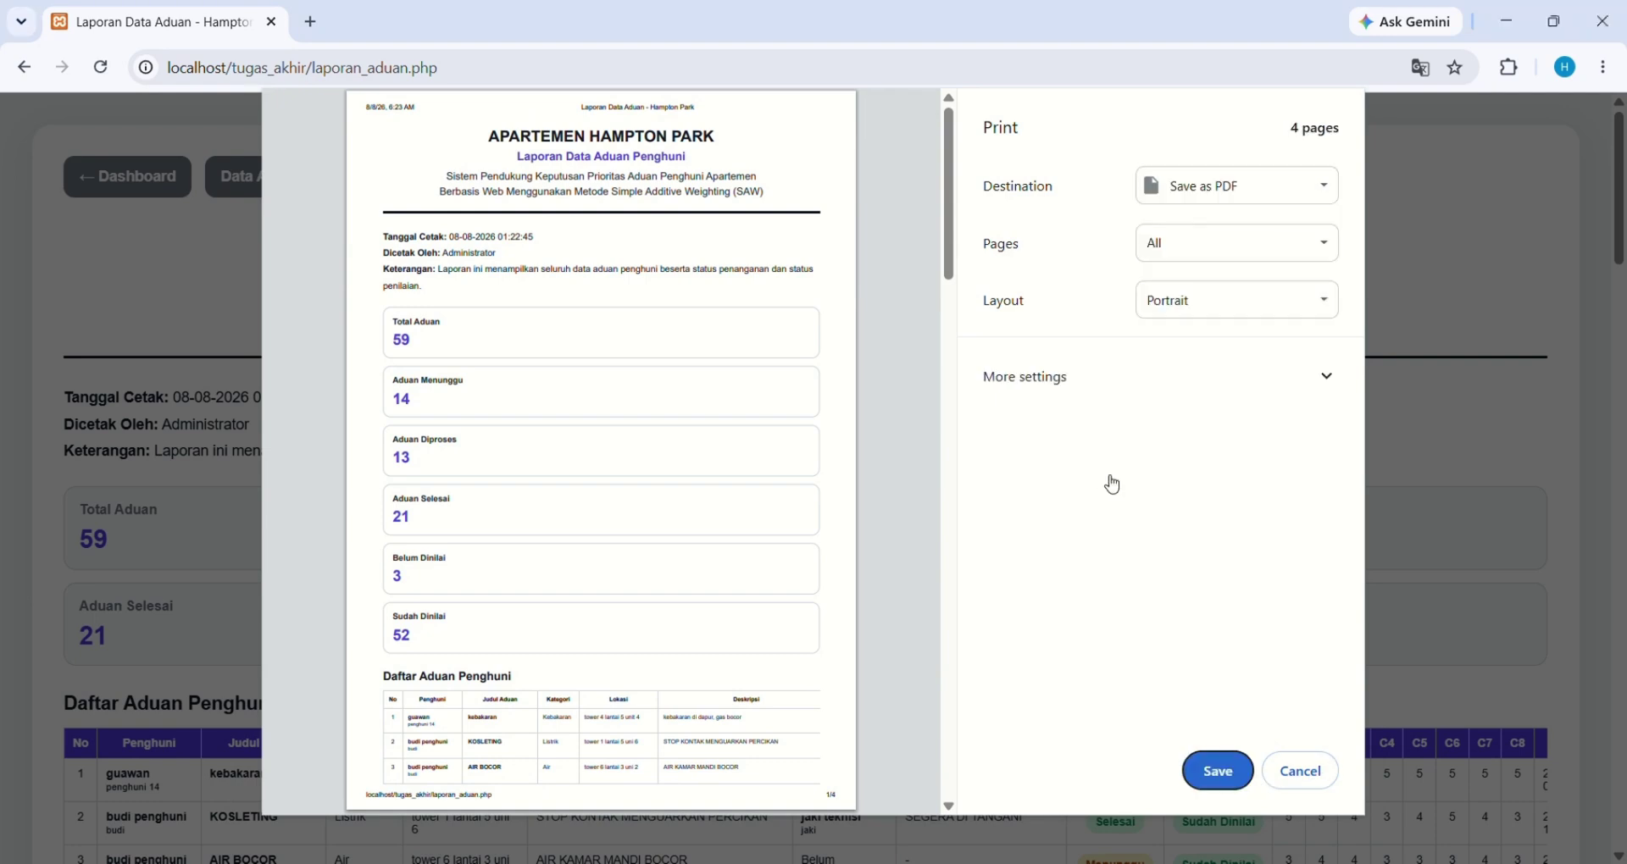
click(1328, 776)
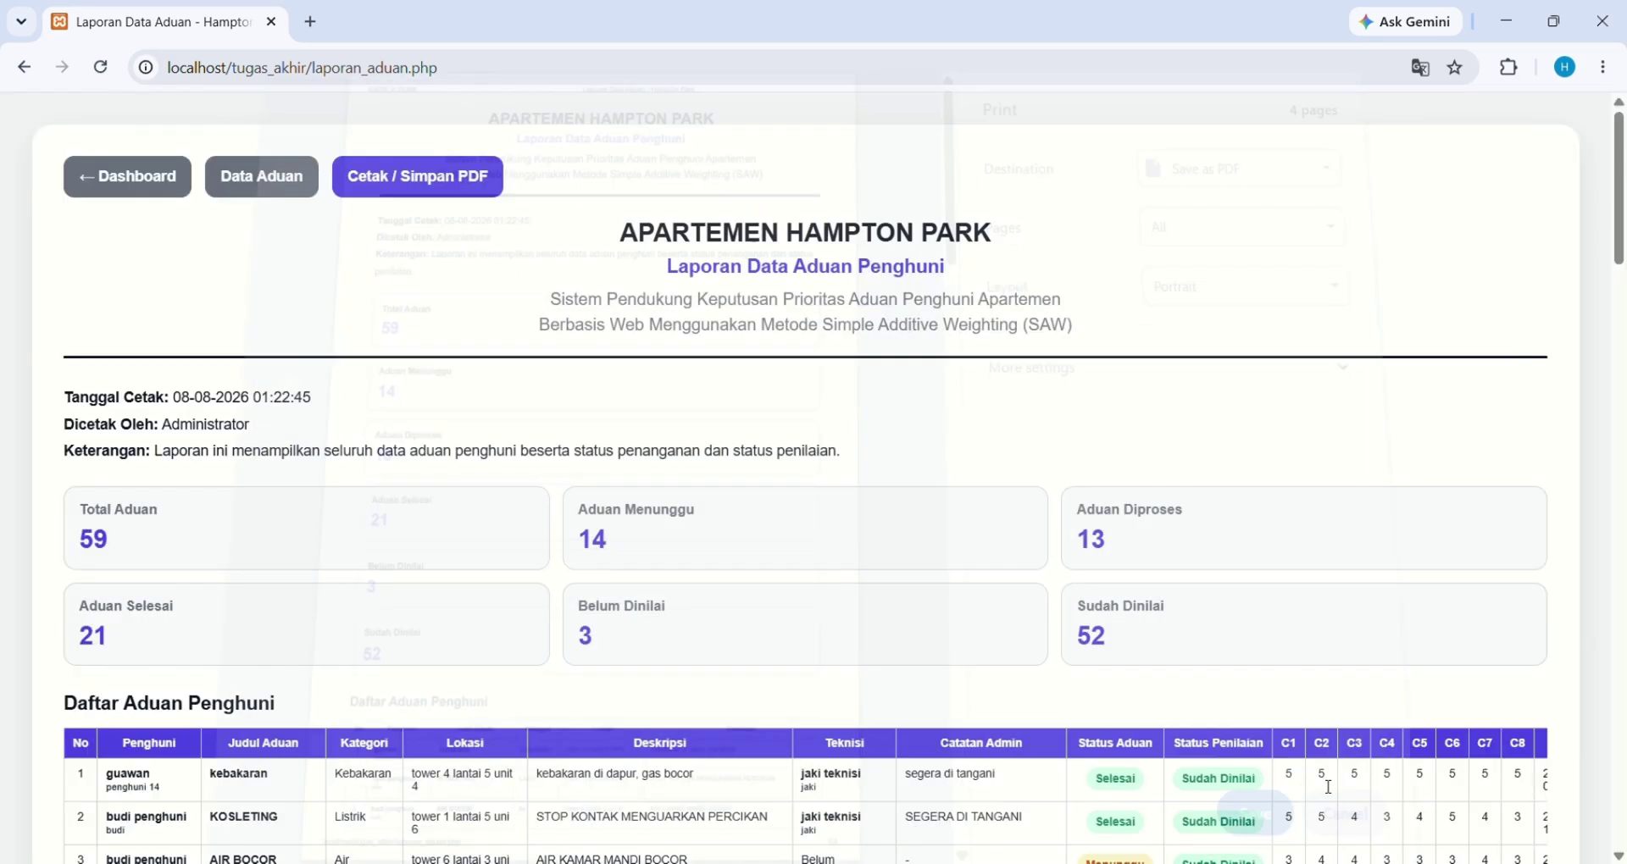